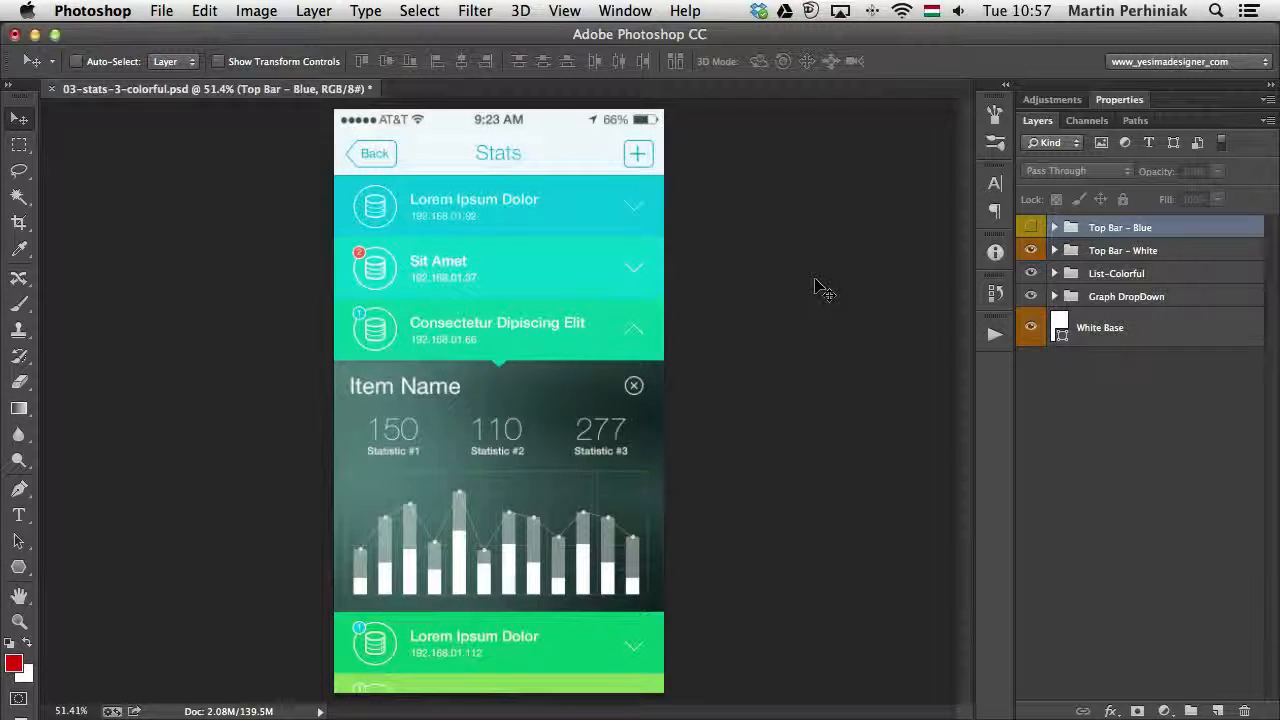
- Show the rulers and pull out a horizontal guide across the statistics row and a vertical guide along the list icons' left edge
click(565, 11)
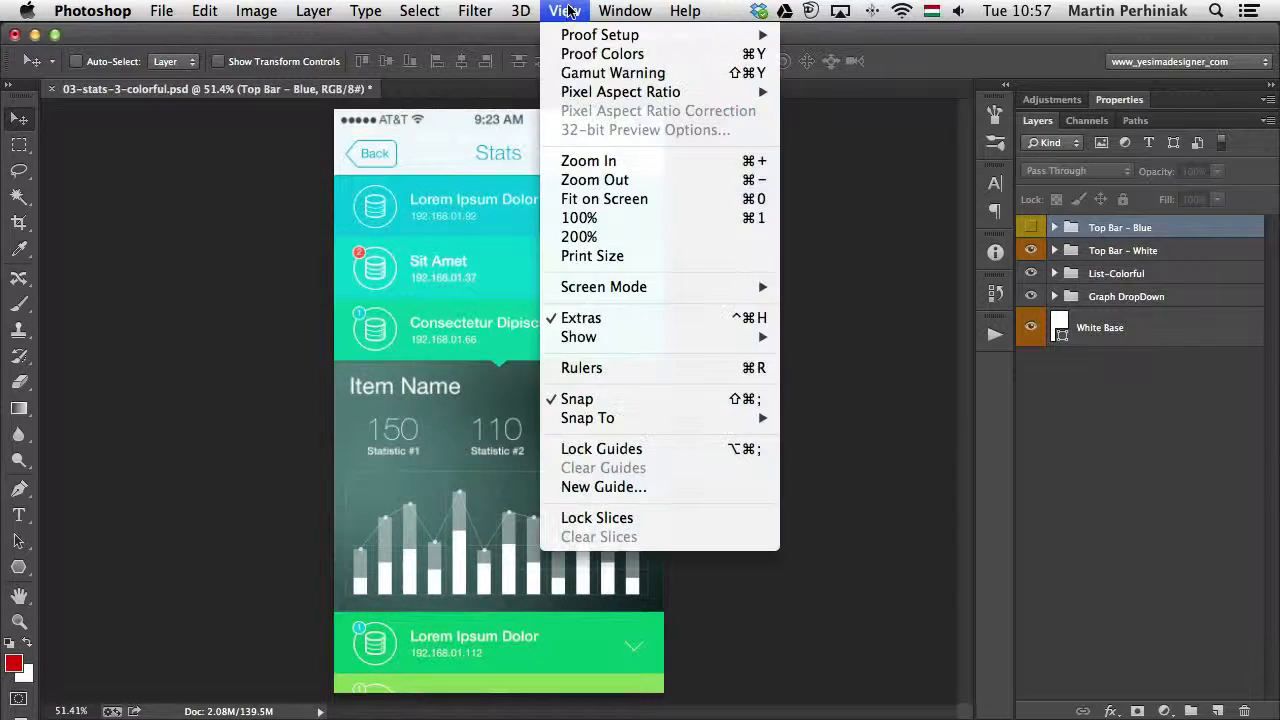
click(630, 371)
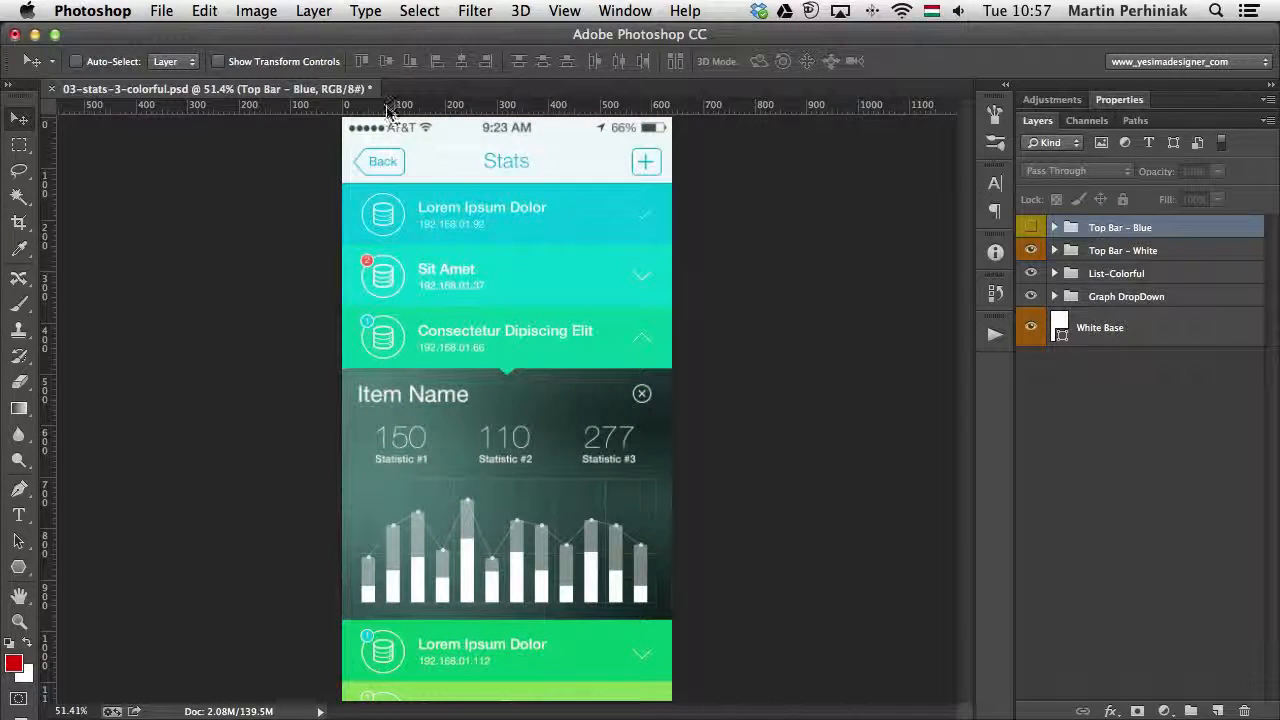
drag(388, 108, 457, 450)
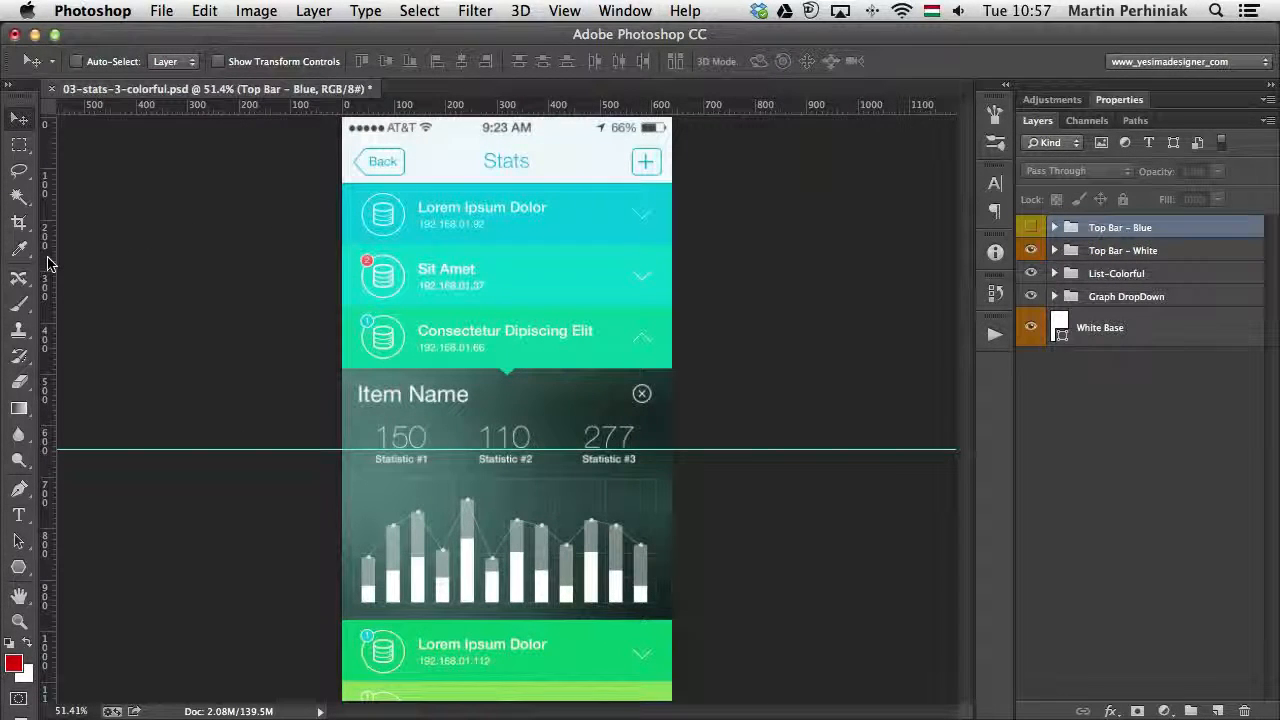
drag(47, 263, 362, 276)
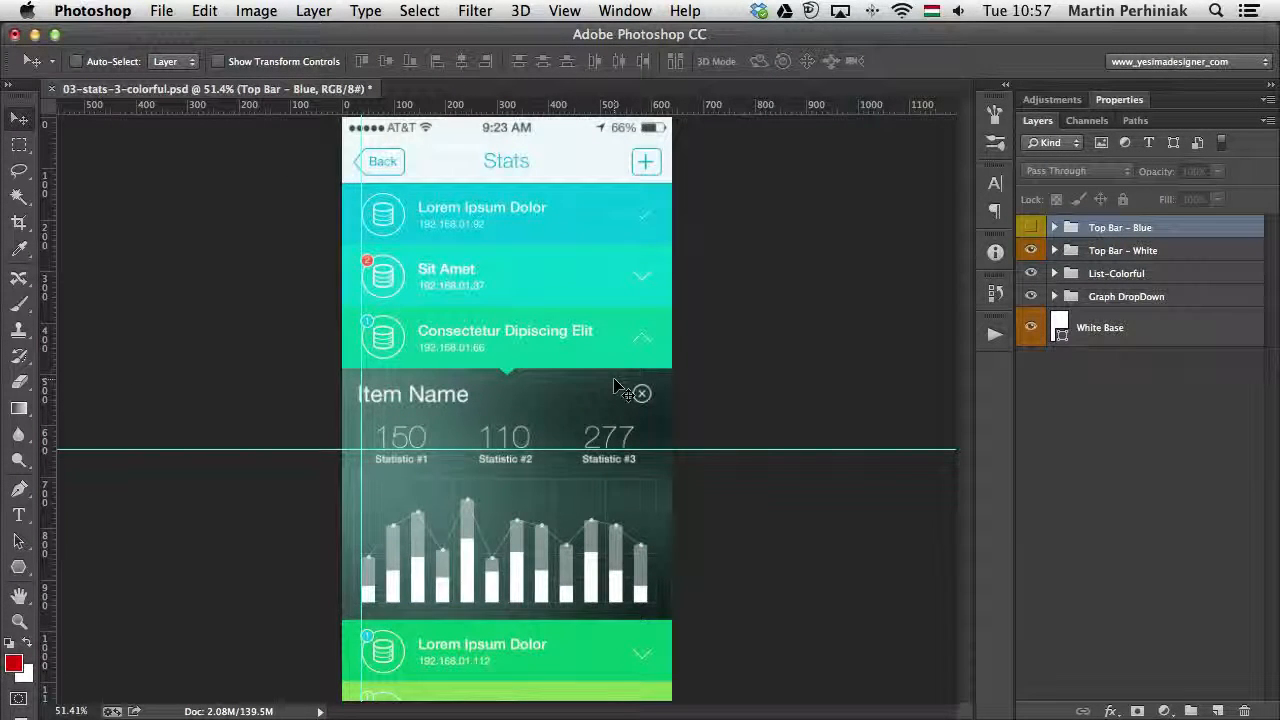
- Add a new vertical guide at position 100 px
click(568, 11)
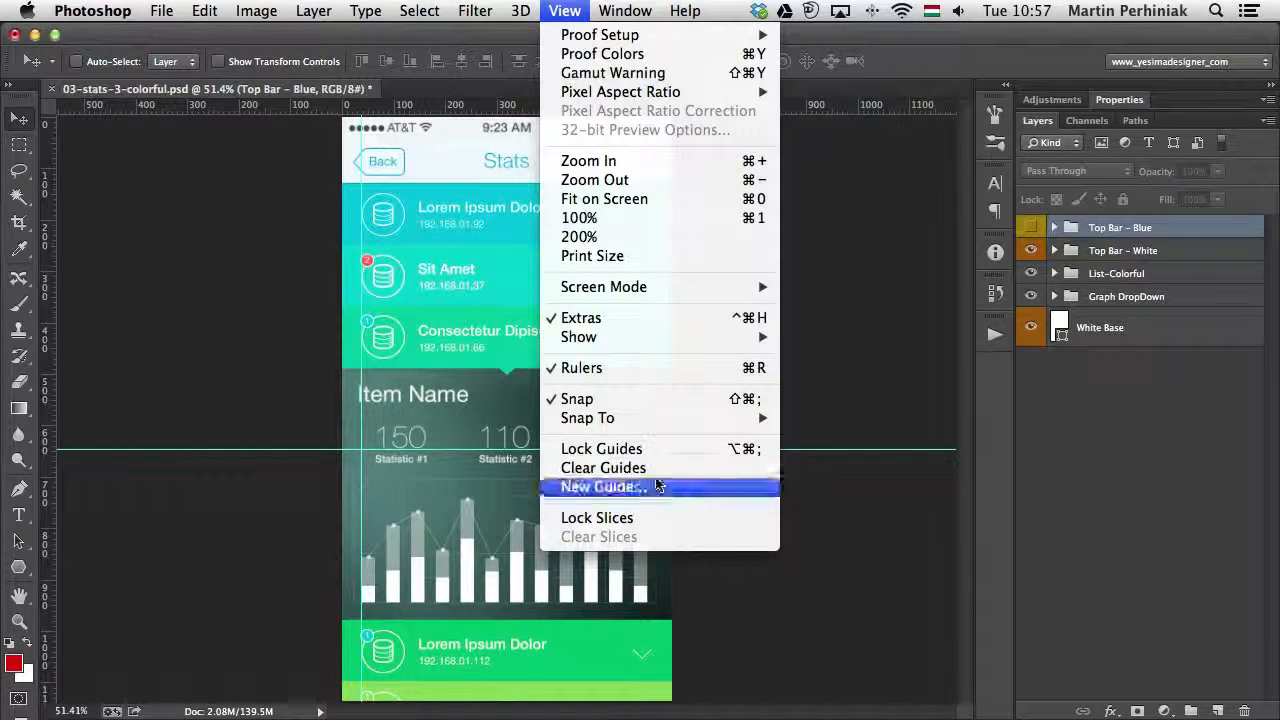
click(600, 487)
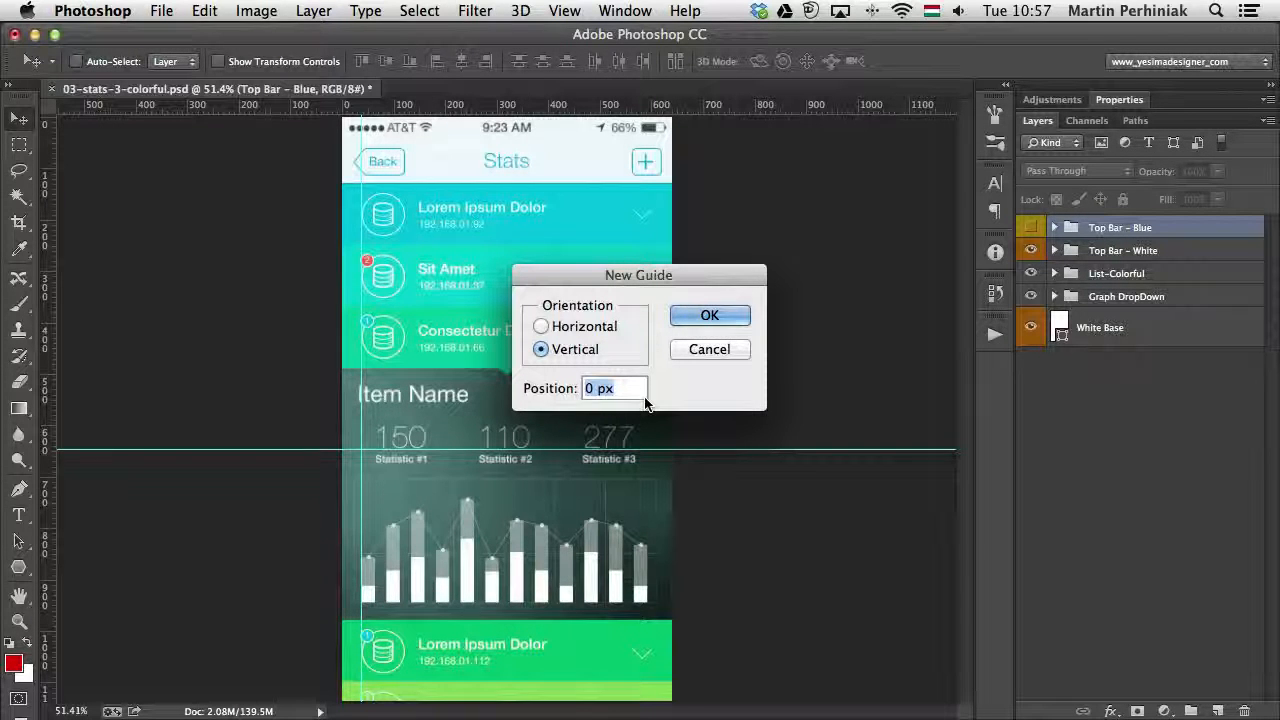
text(100)
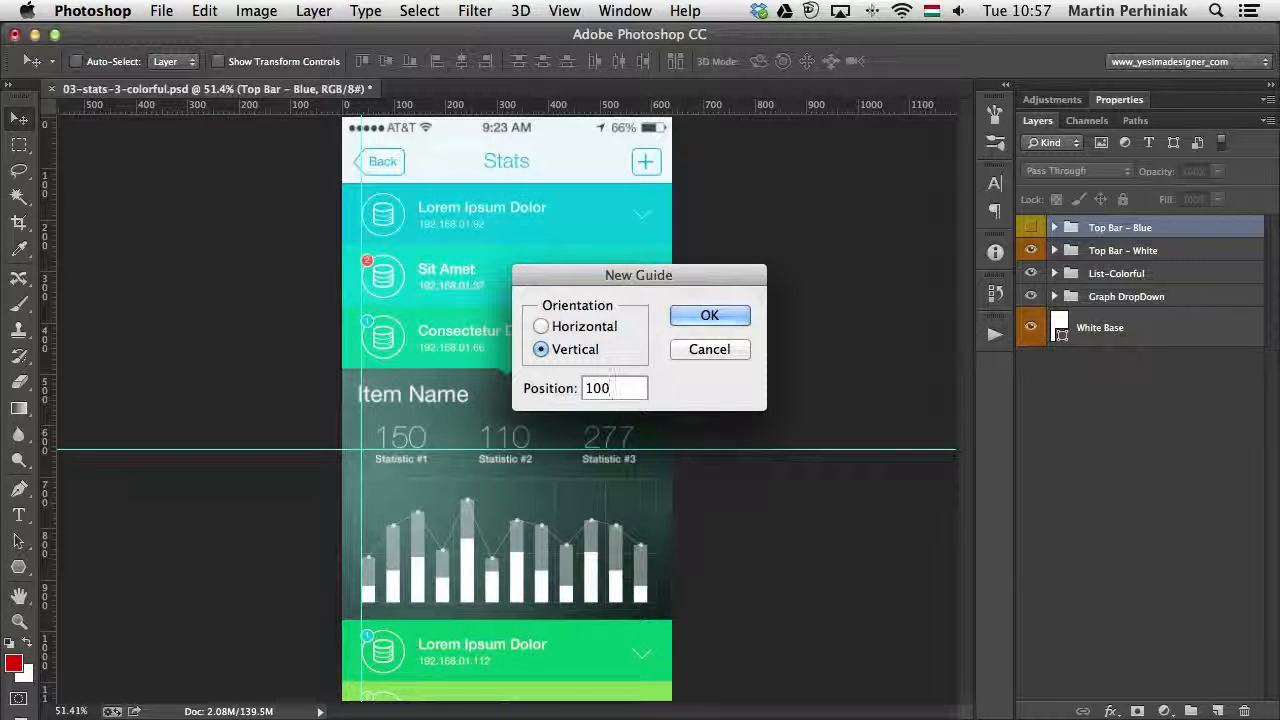
click(709, 316)
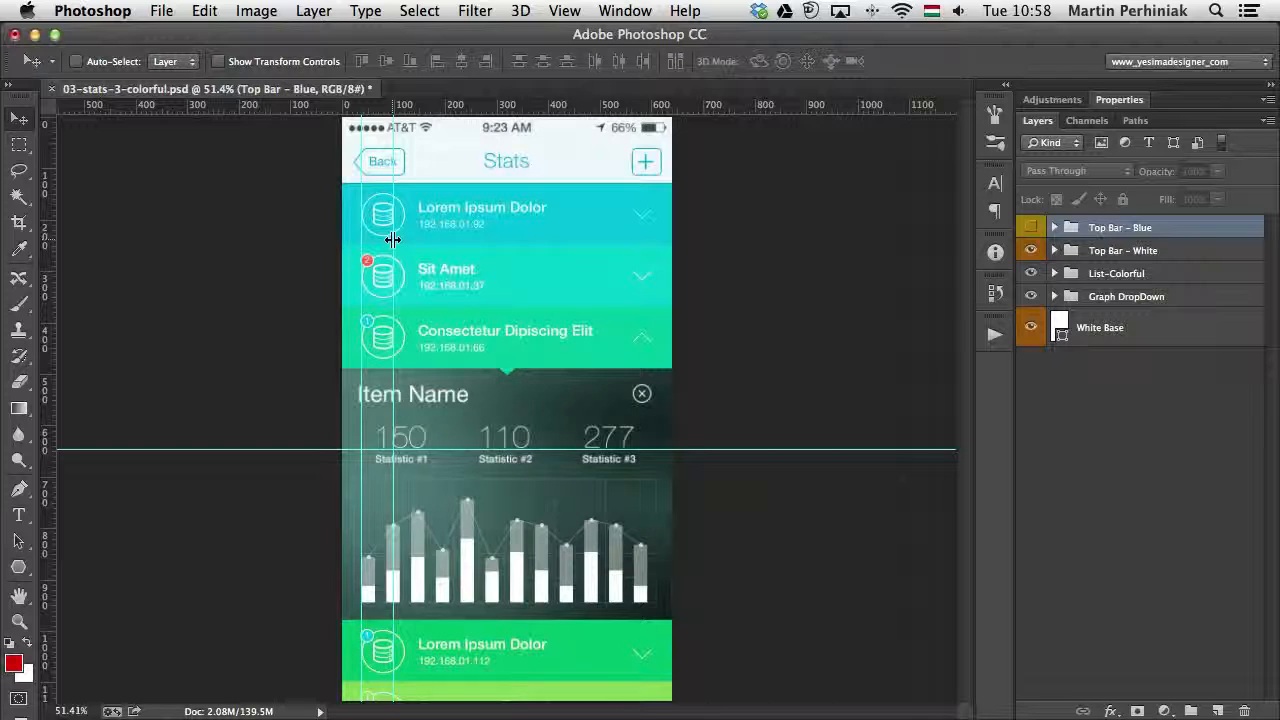
- Shift the 100 px vertical guide rightward and turn it into a horizontal guide between the first and second list items
drag(393, 239, 419, 239)
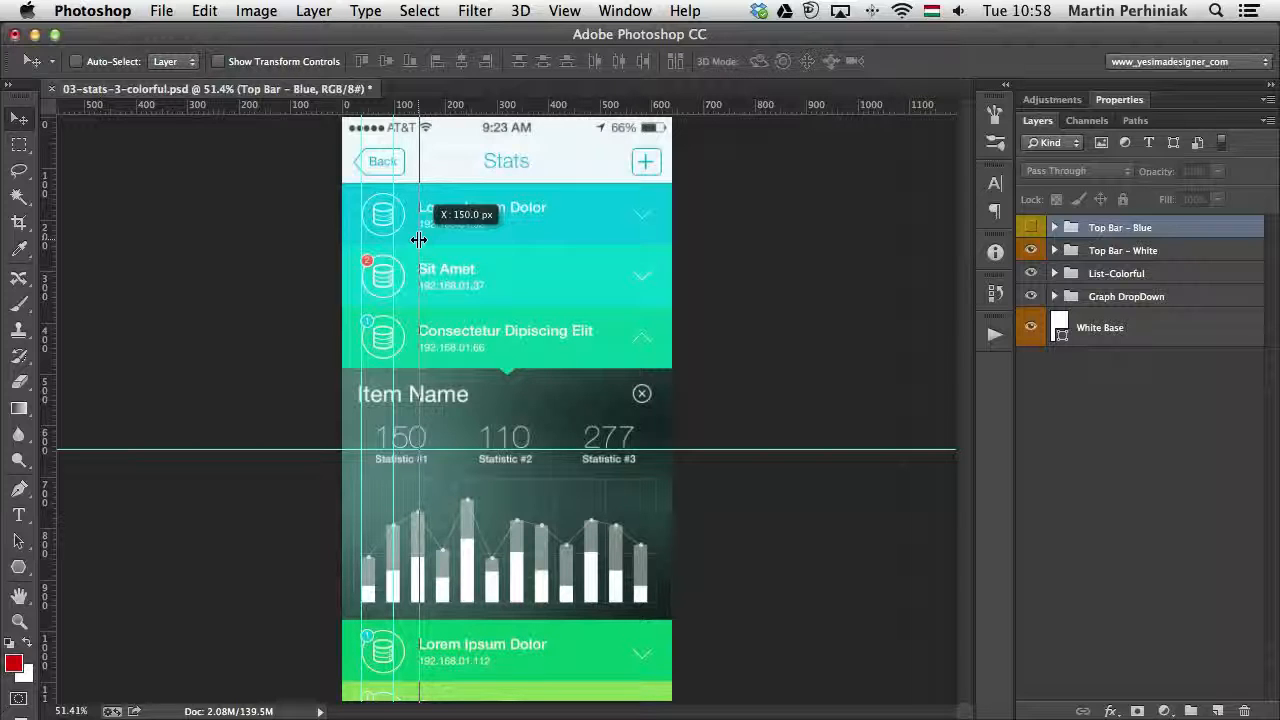
drag(418, 240, 446, 238)
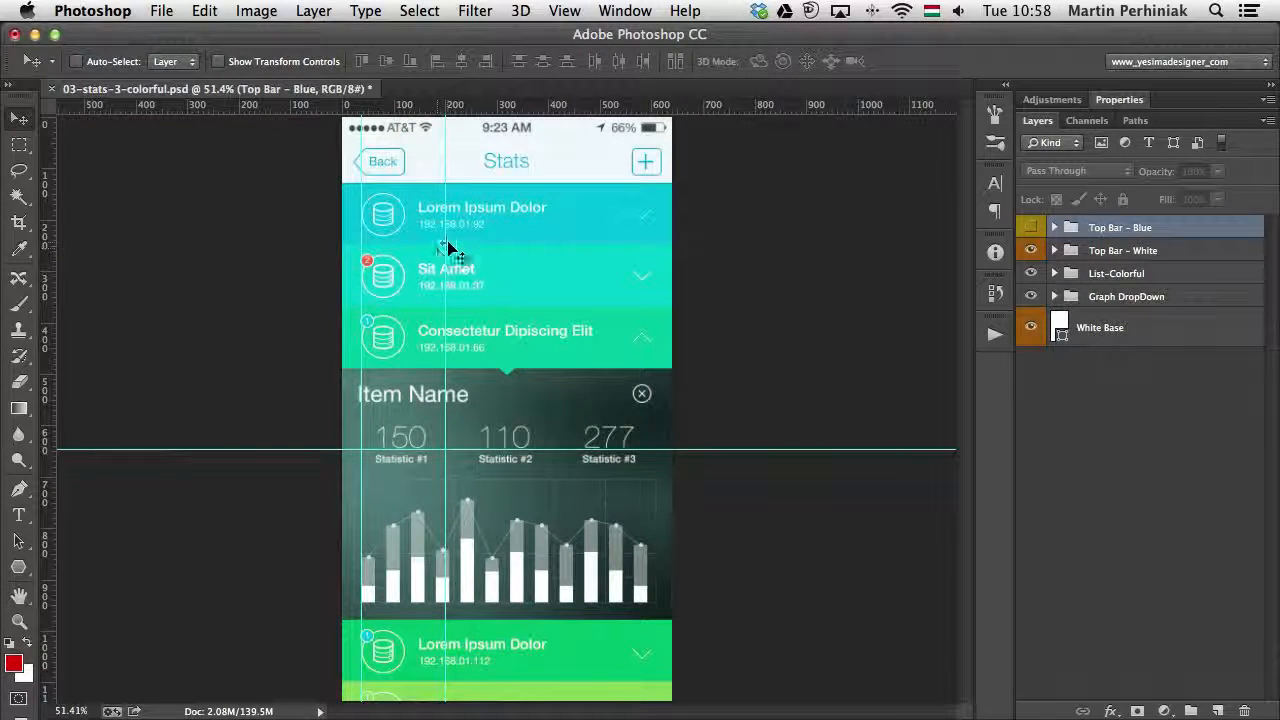
drag(447, 245, 479, 244)
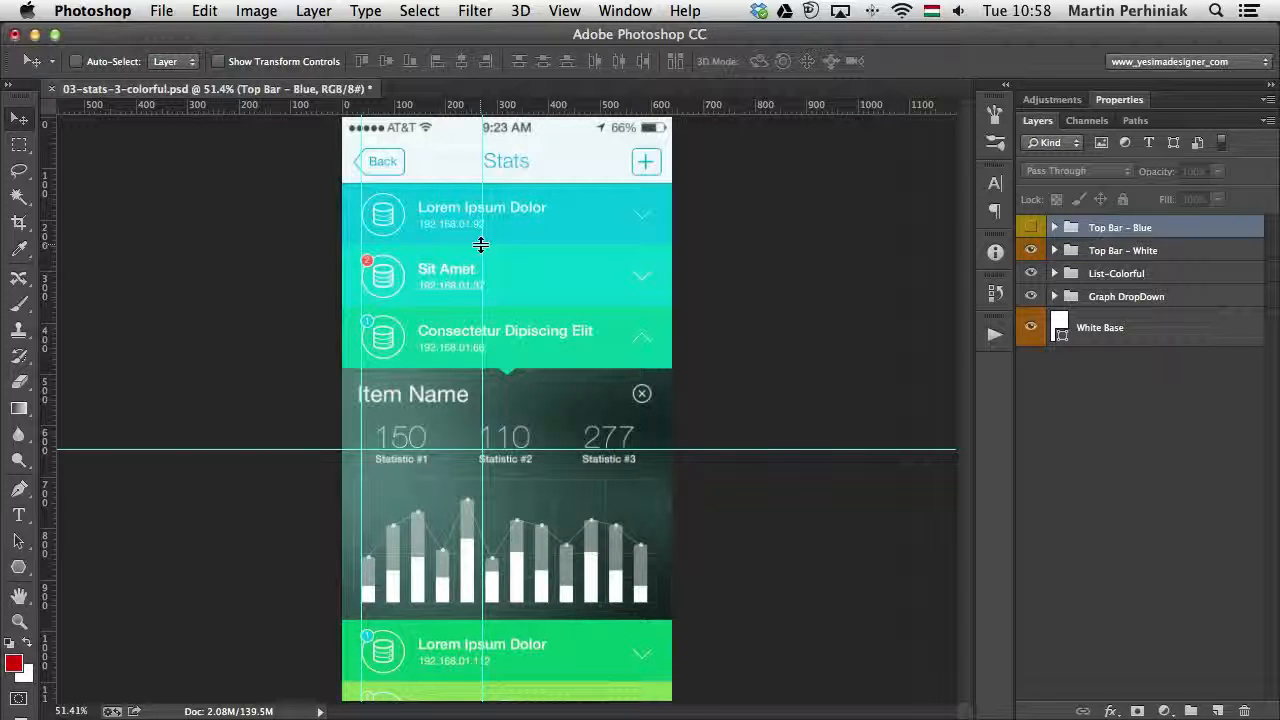
alt+click(481, 245)
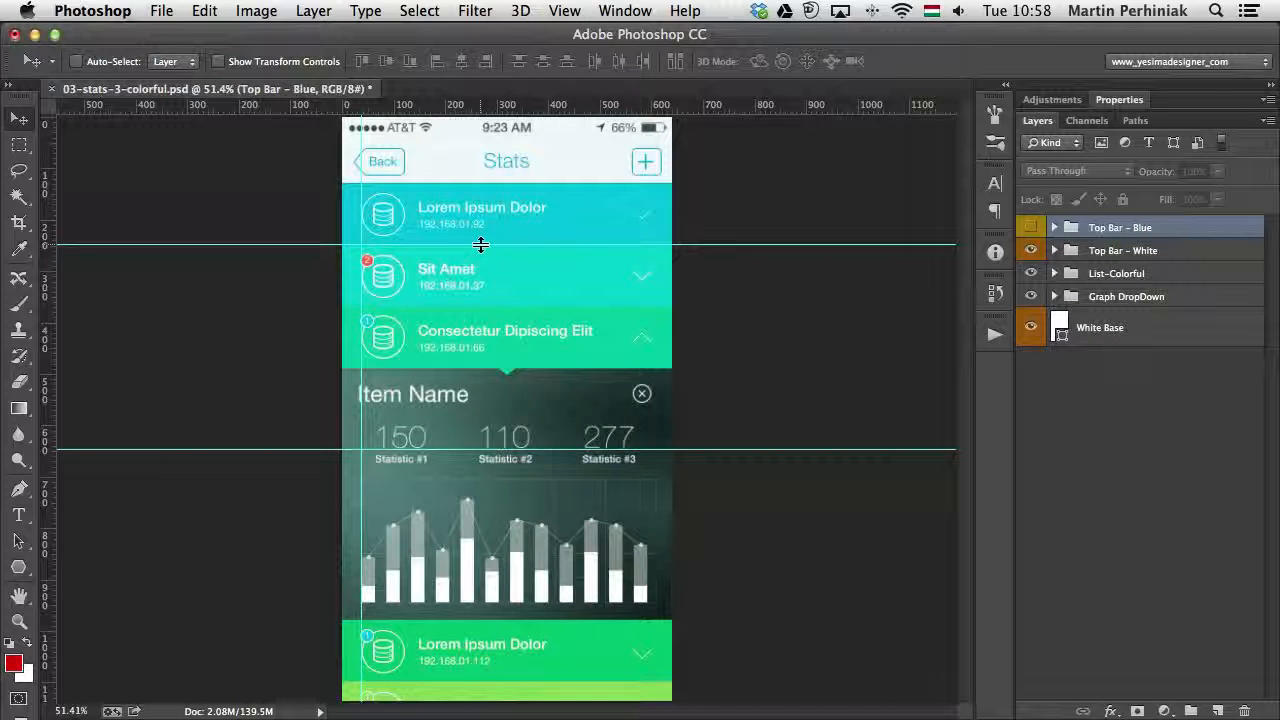
- Display the grid over the document
click(563, 10)
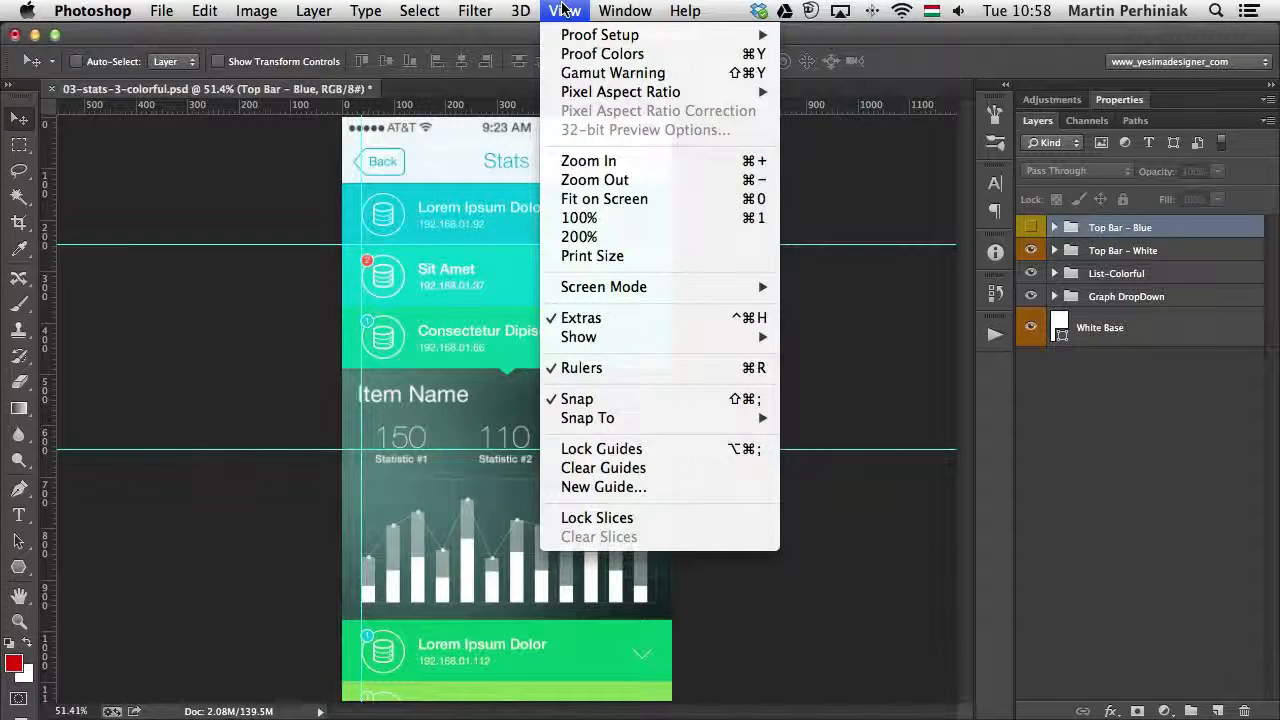
mouse_move(654, 336)
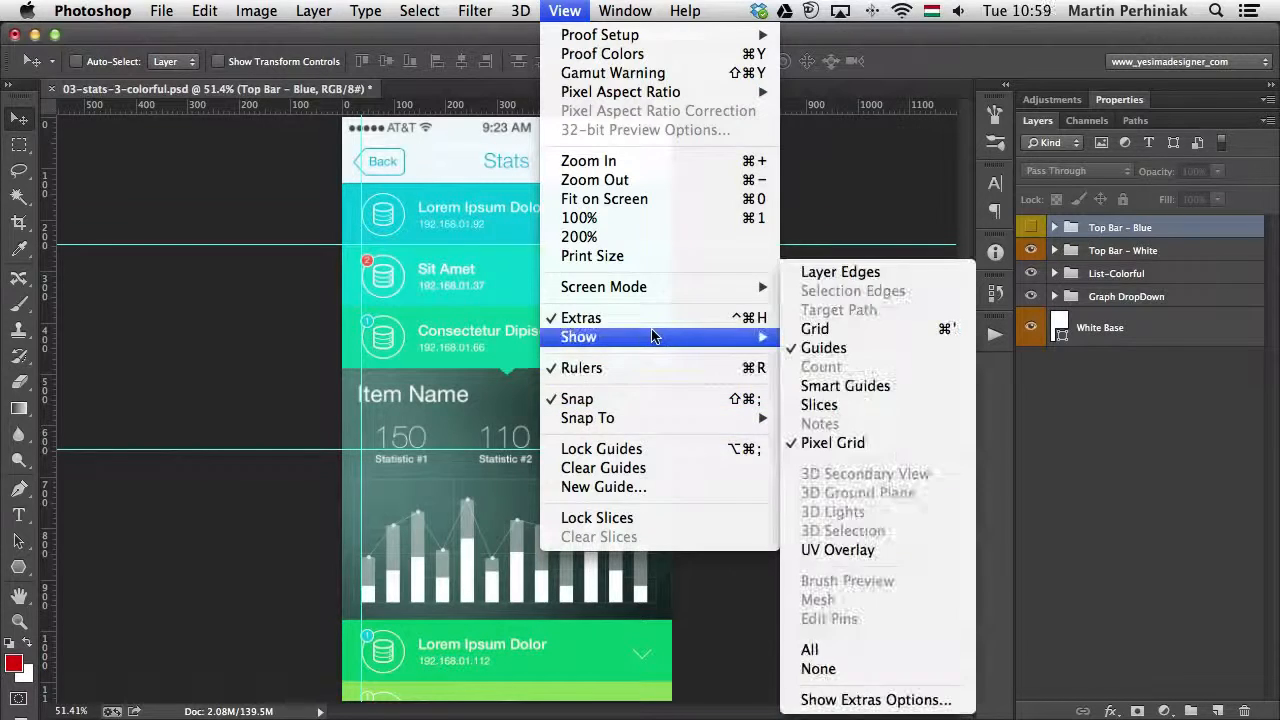
click(867, 337)
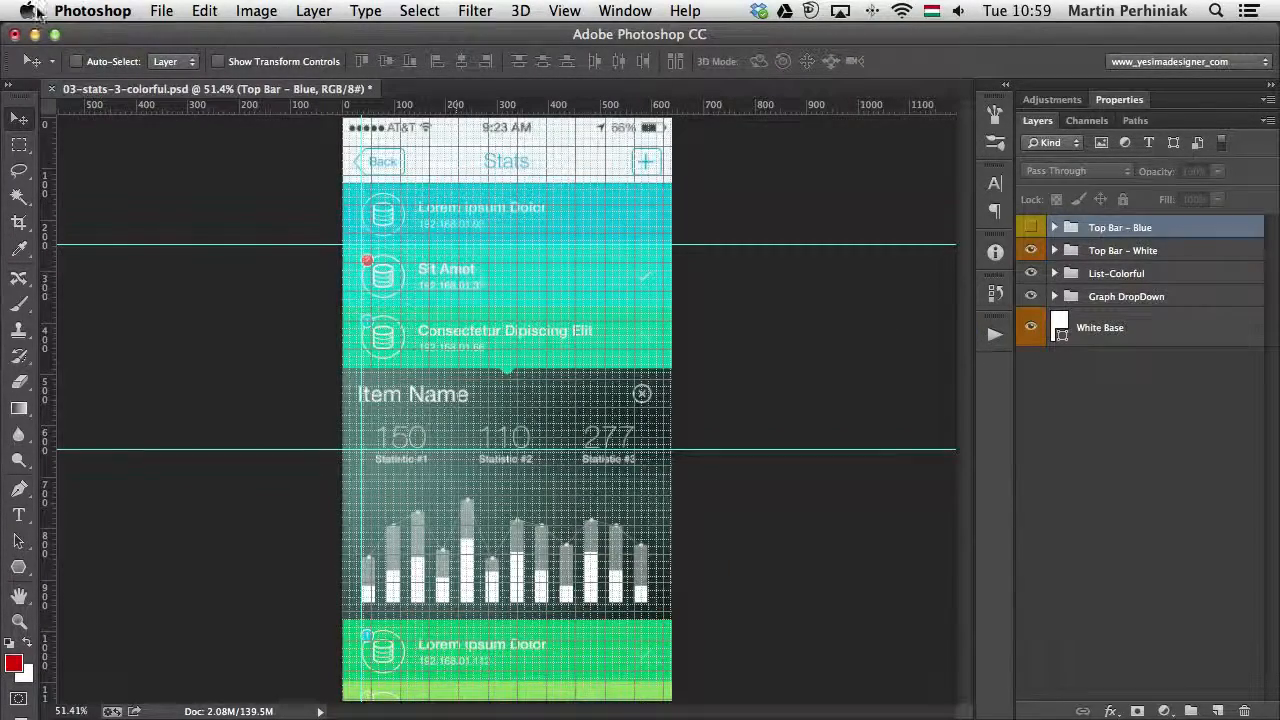
- Set the grid style to Dashed Lines in the Guides, Grid & Slices preferences
click(127, 11)
mouse_move(169, 74)
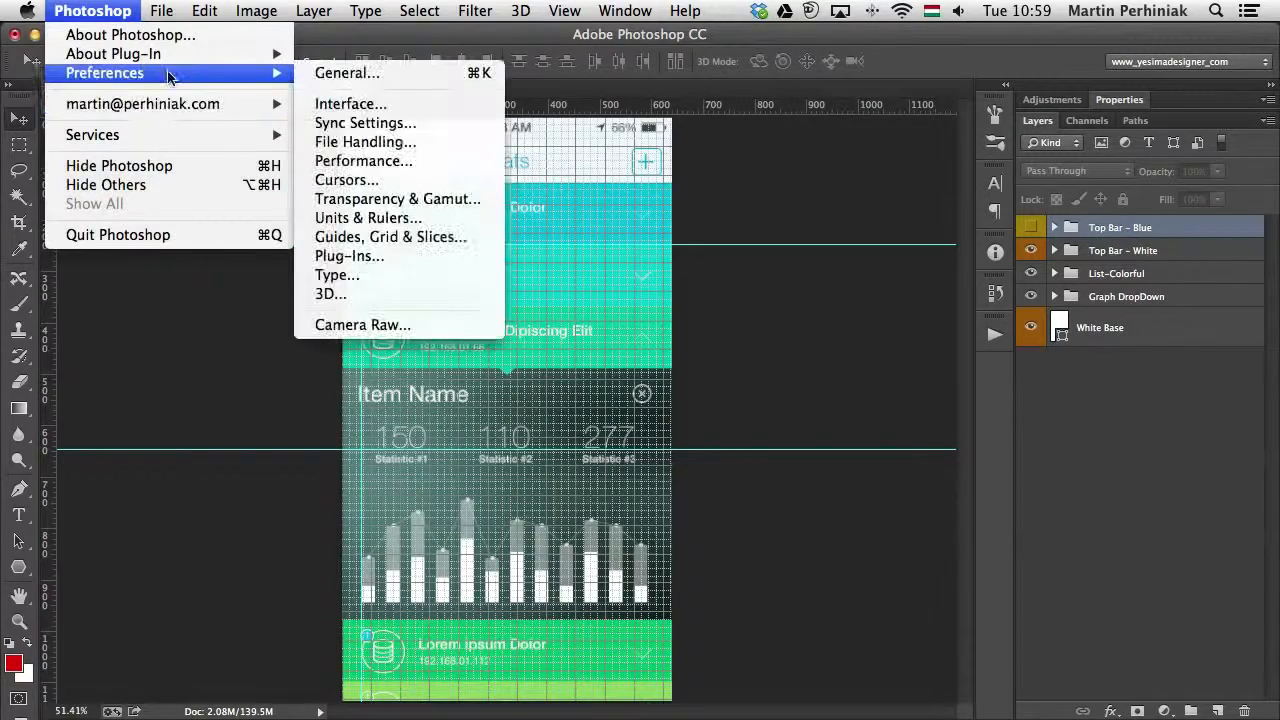
click(391, 238)
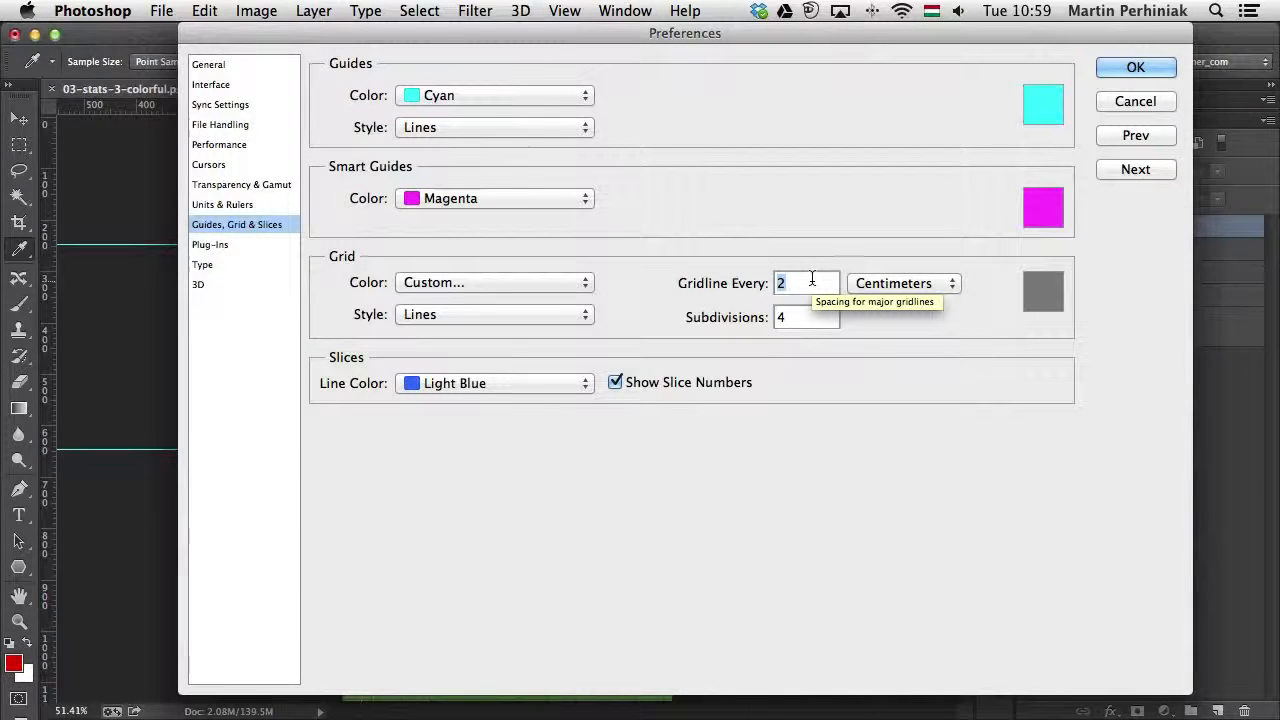
click(546, 313)
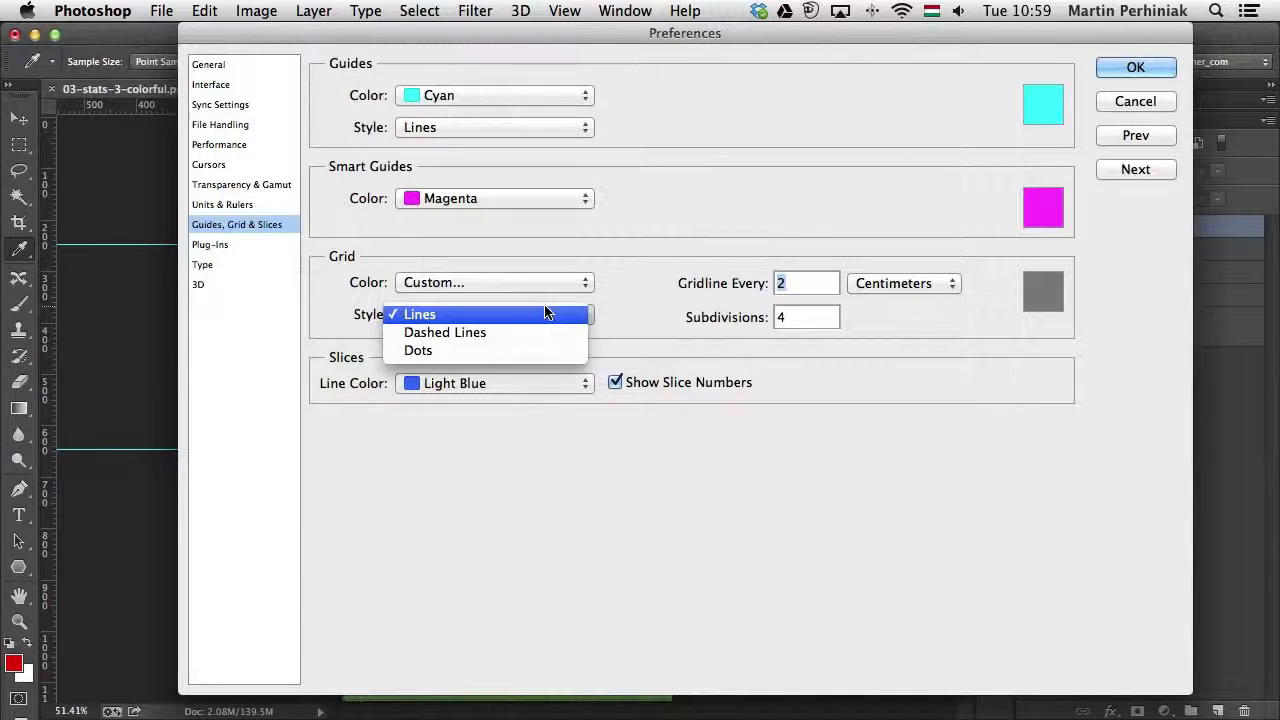
click(499, 334)
click(1133, 66)
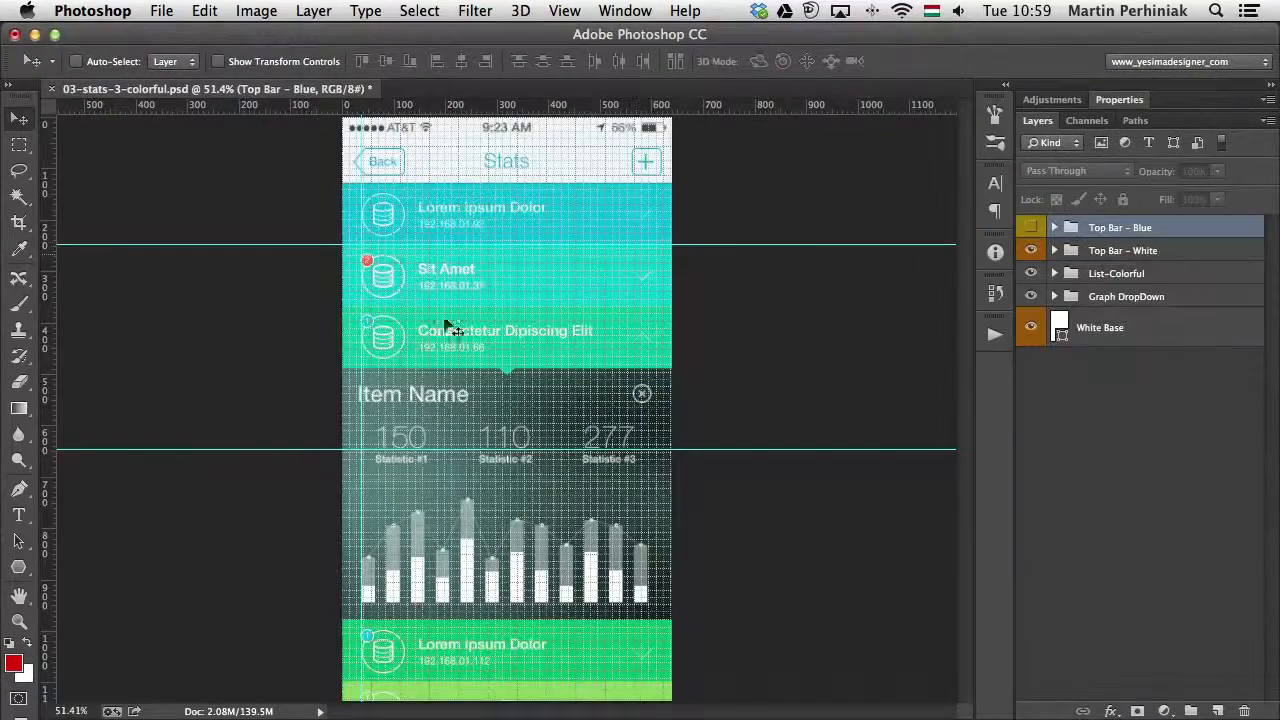
- Inspect the dashed grid up close around the Sit Amet list item and open the general preferences
drag(475, 246, 600, 263)
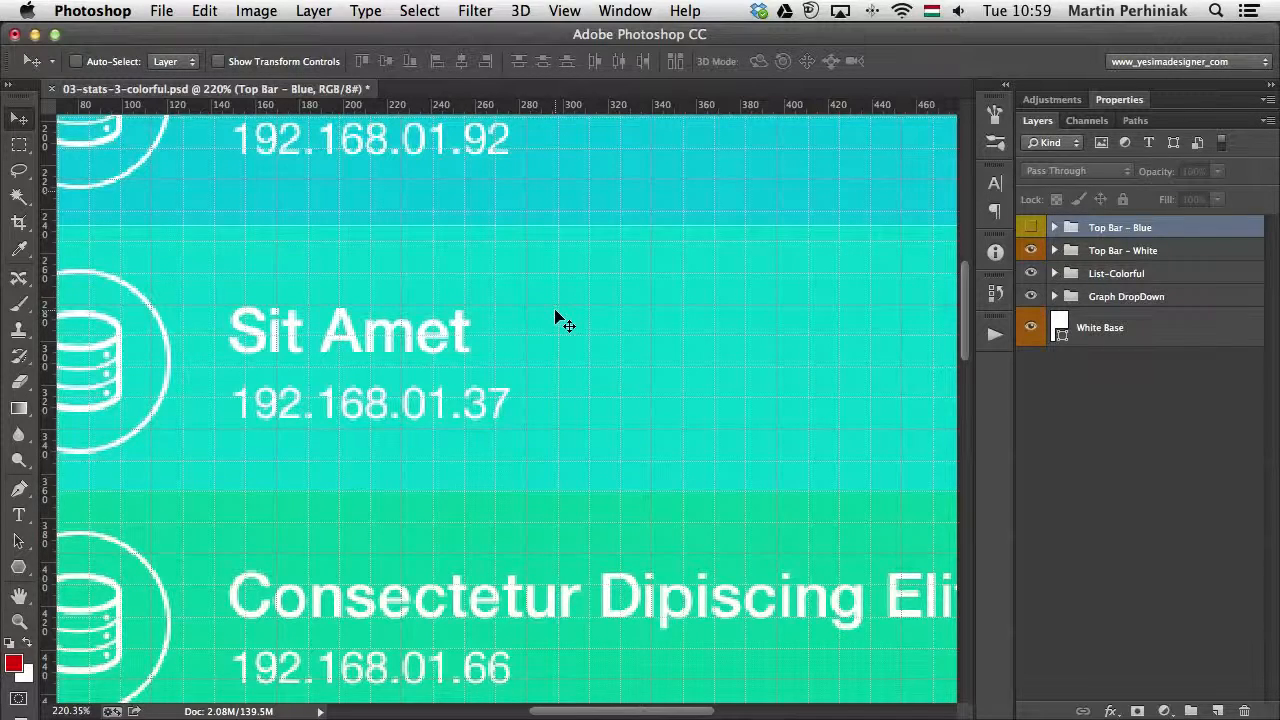
click(130, 12)
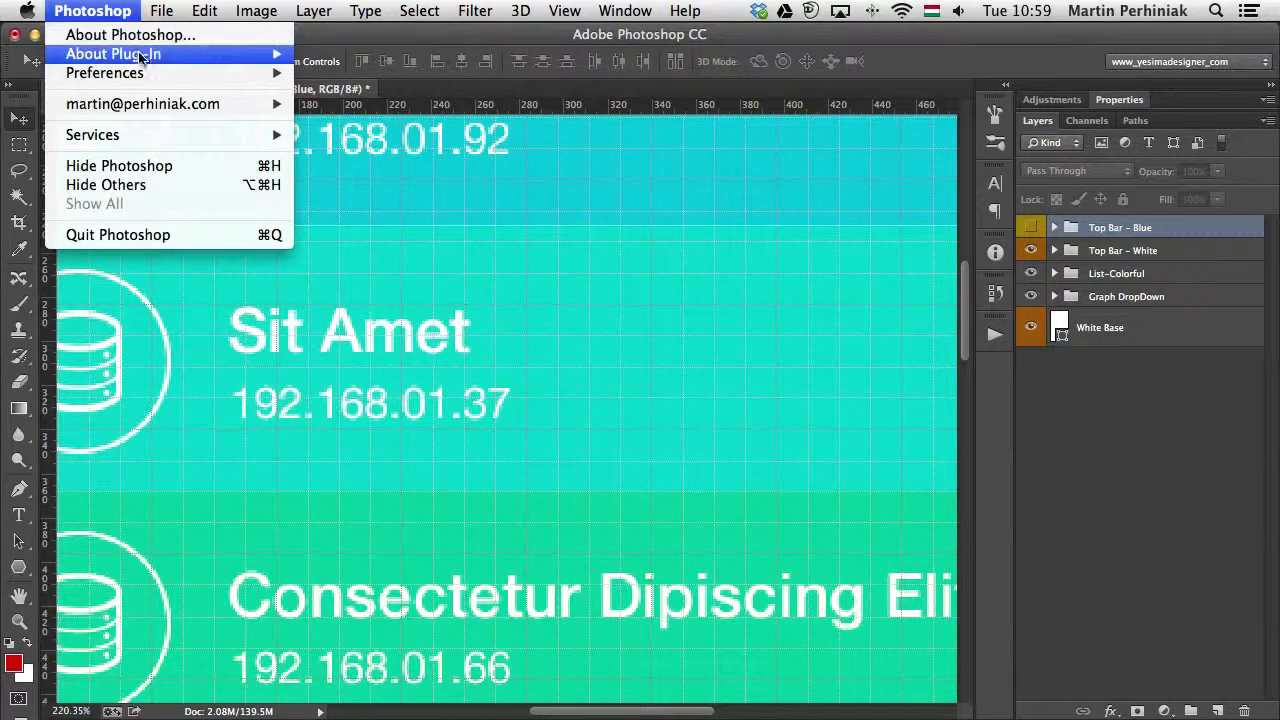
mouse_move(172, 76)
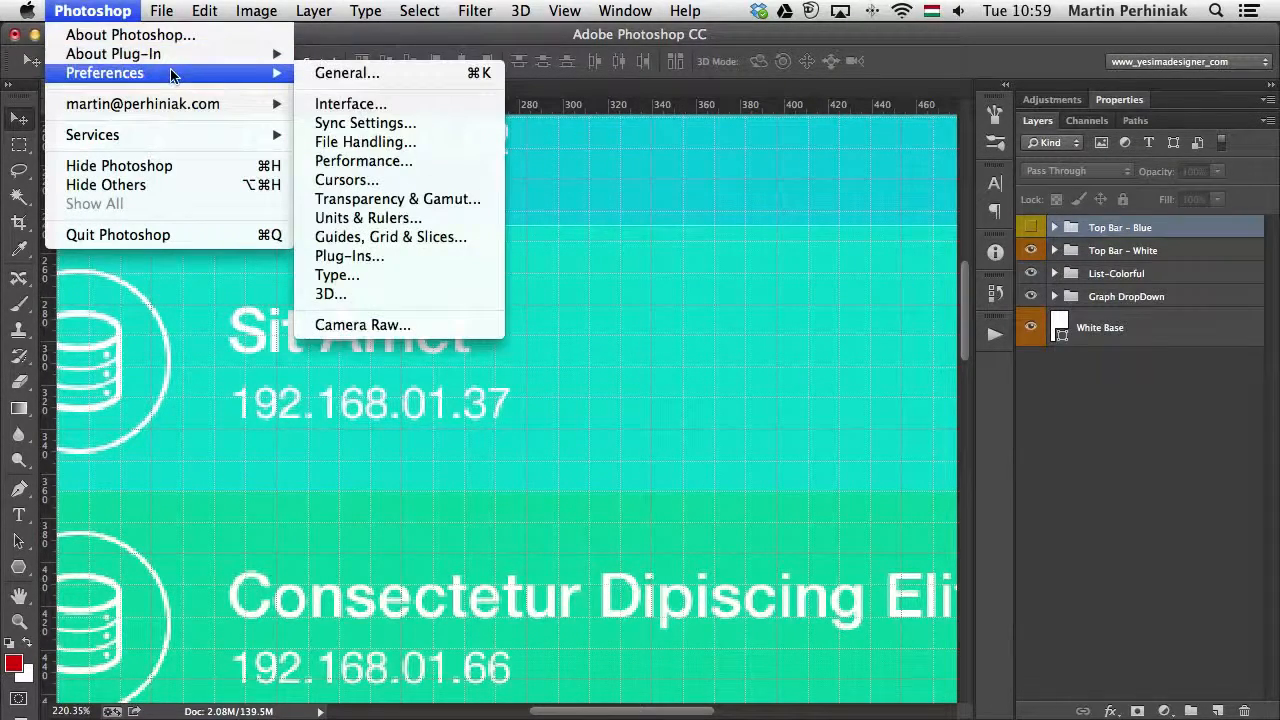
click(361, 74)
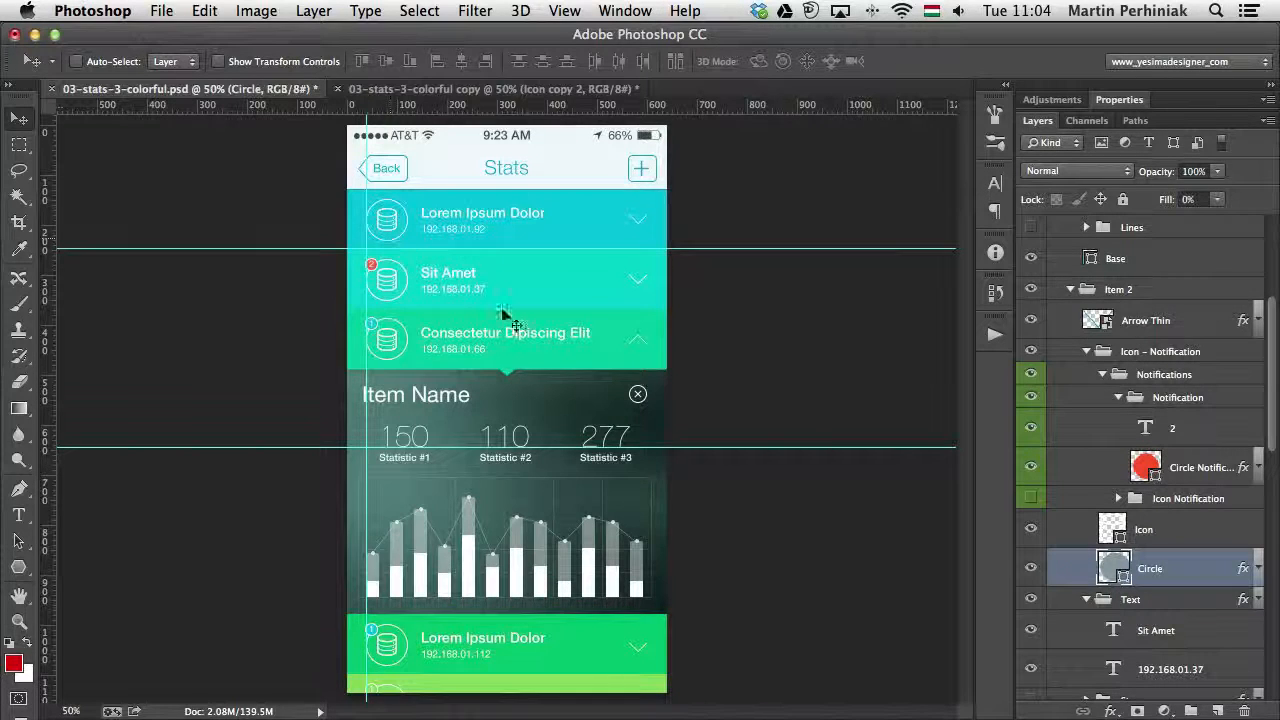
- Recolor the Icon shape layer in the Item 2 group to red
click(1053, 533)
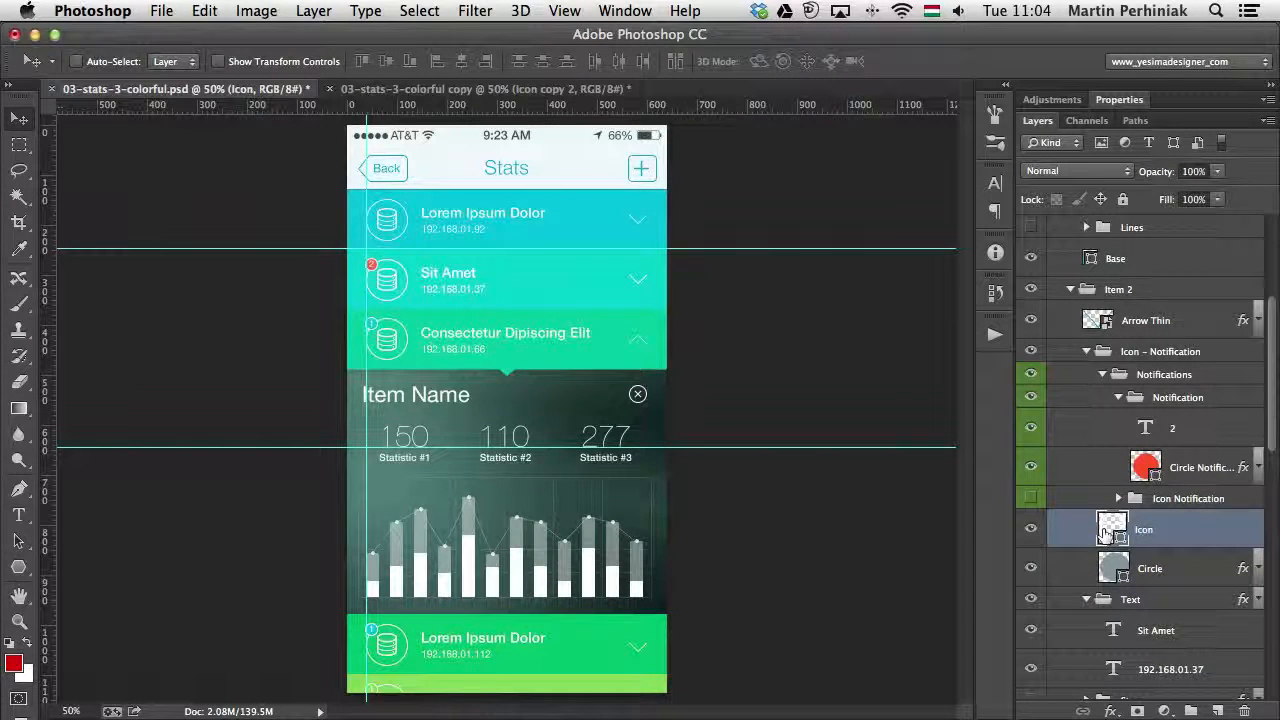
double_click(1112, 531)
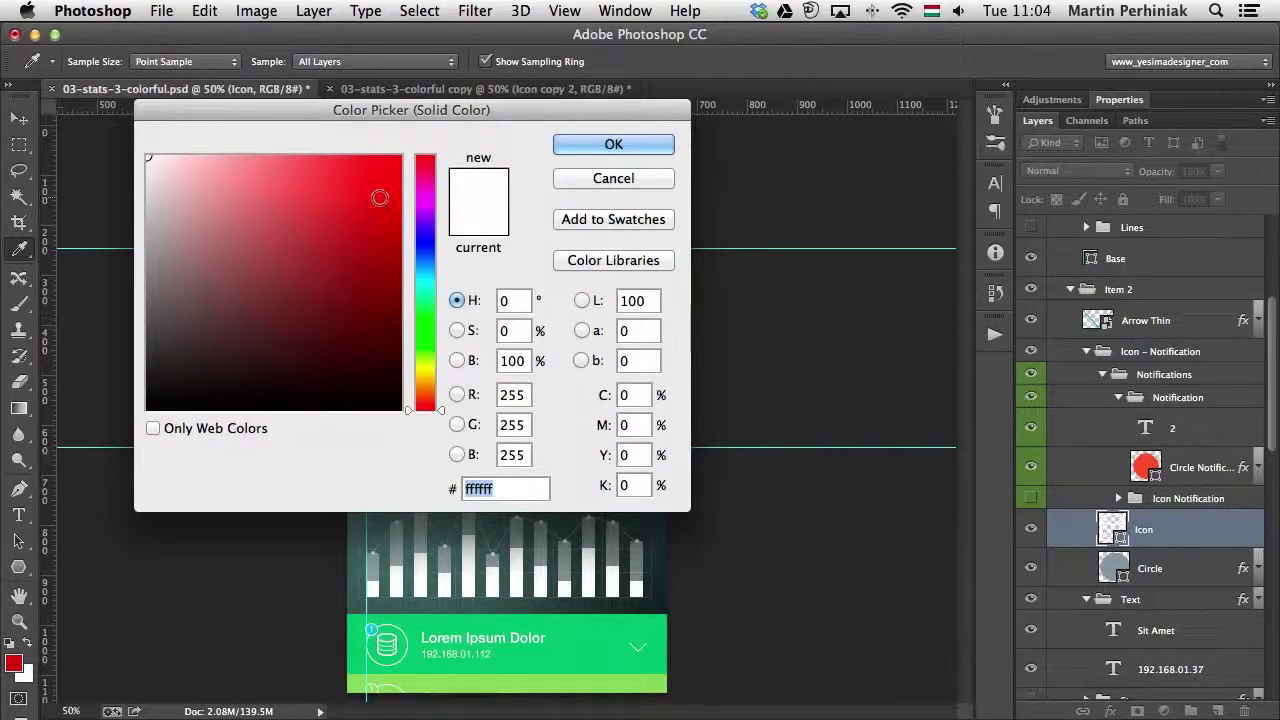
drag(378, 197, 561, 129)
click(632, 150)
key(v)
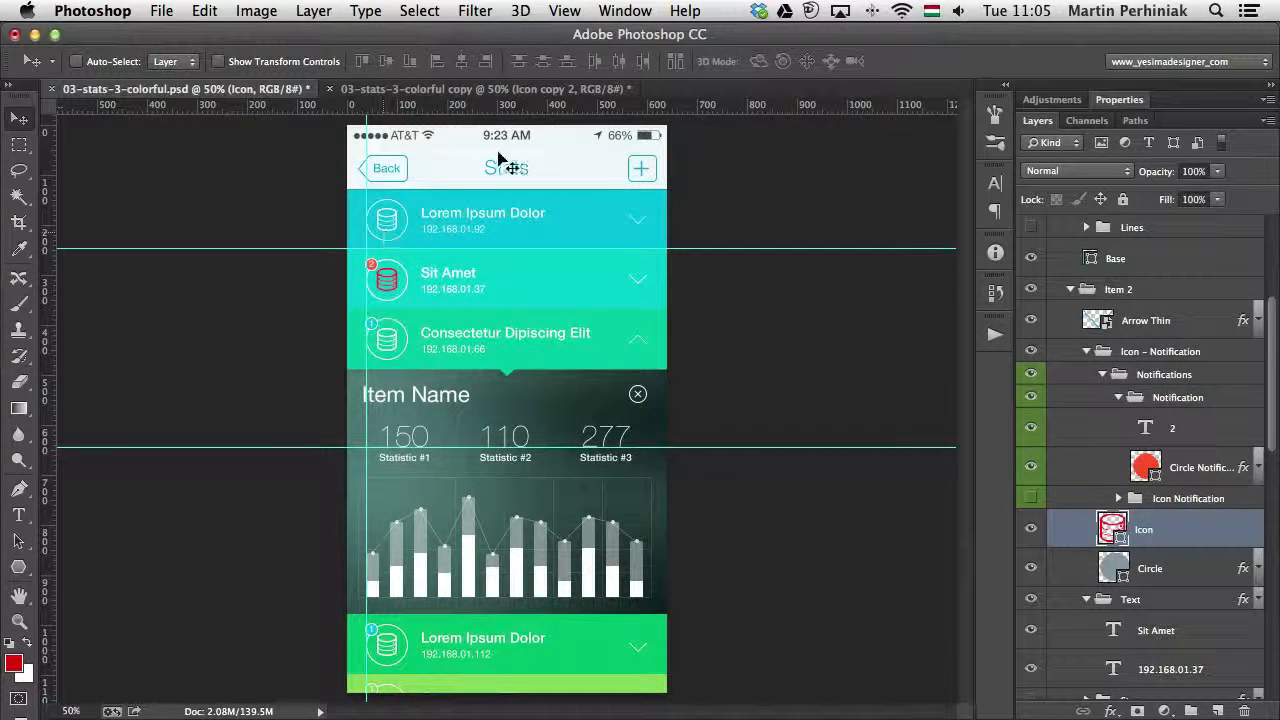
- In the 03-stats-3-colorful copy document, toggle the Icon copy 2 layer's visibility off and on to check what it contains
click(524, 90)
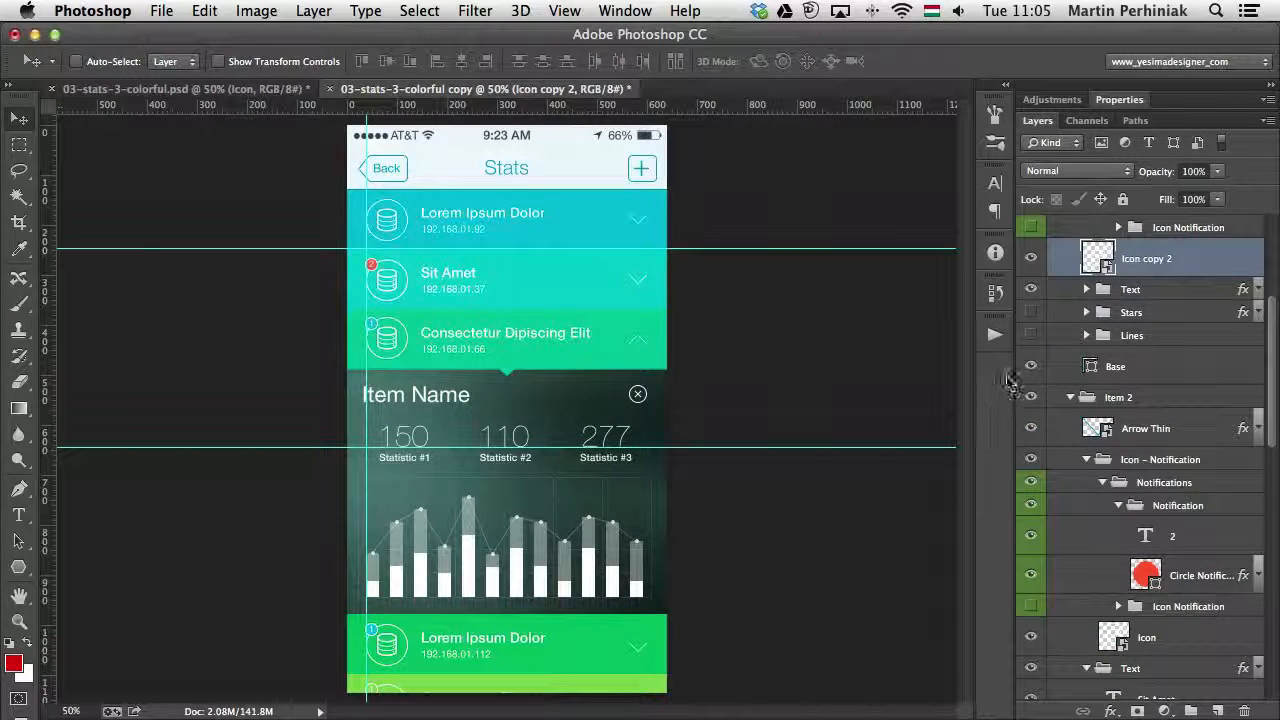
scroll(1080, 320, up, 3)
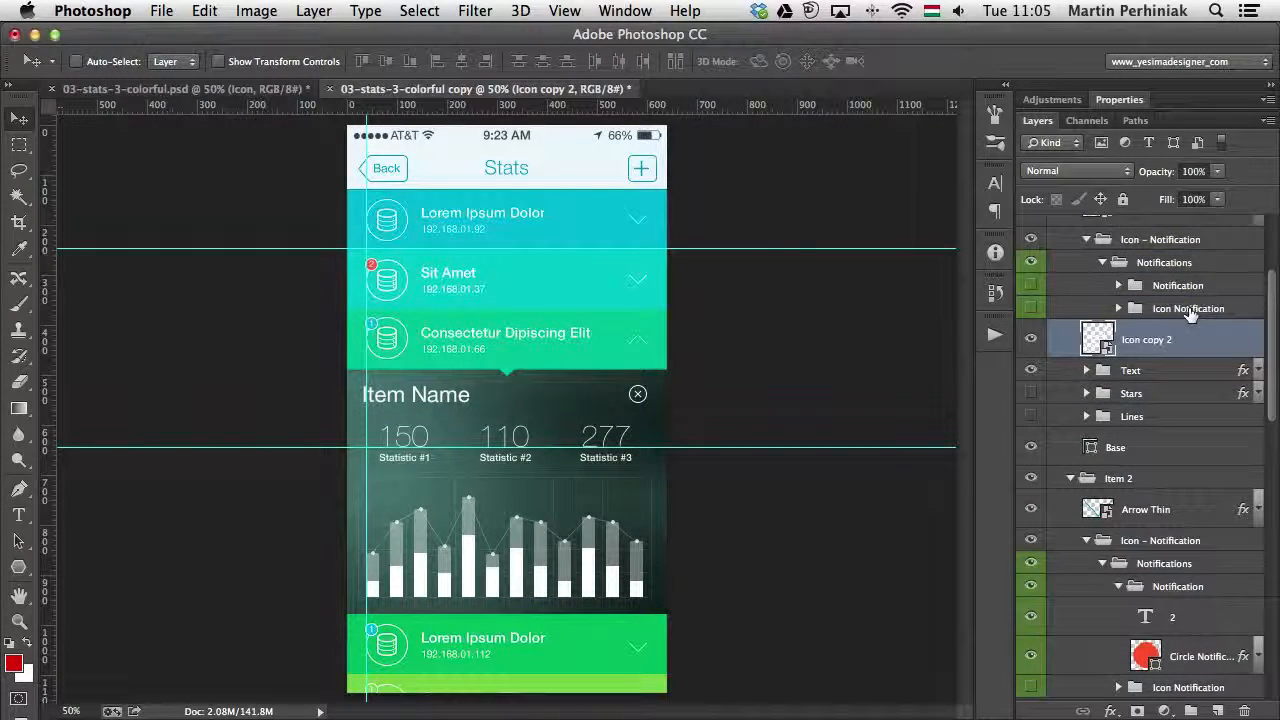
click(1033, 341)
click(1033, 341)
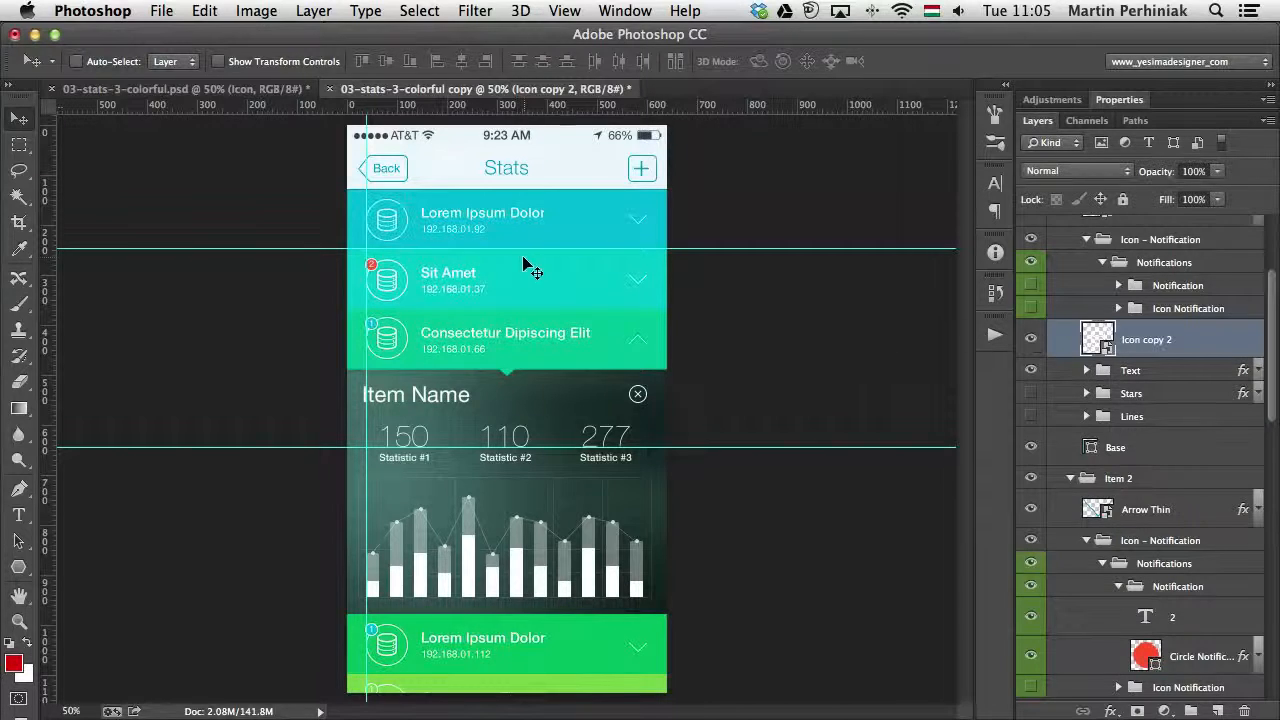
- Open the Icon copy 2 smart object, recolor its Icon shape to ff0000, save it and return to the 03-stats-3-colorful copy document
double_click(1097, 341)
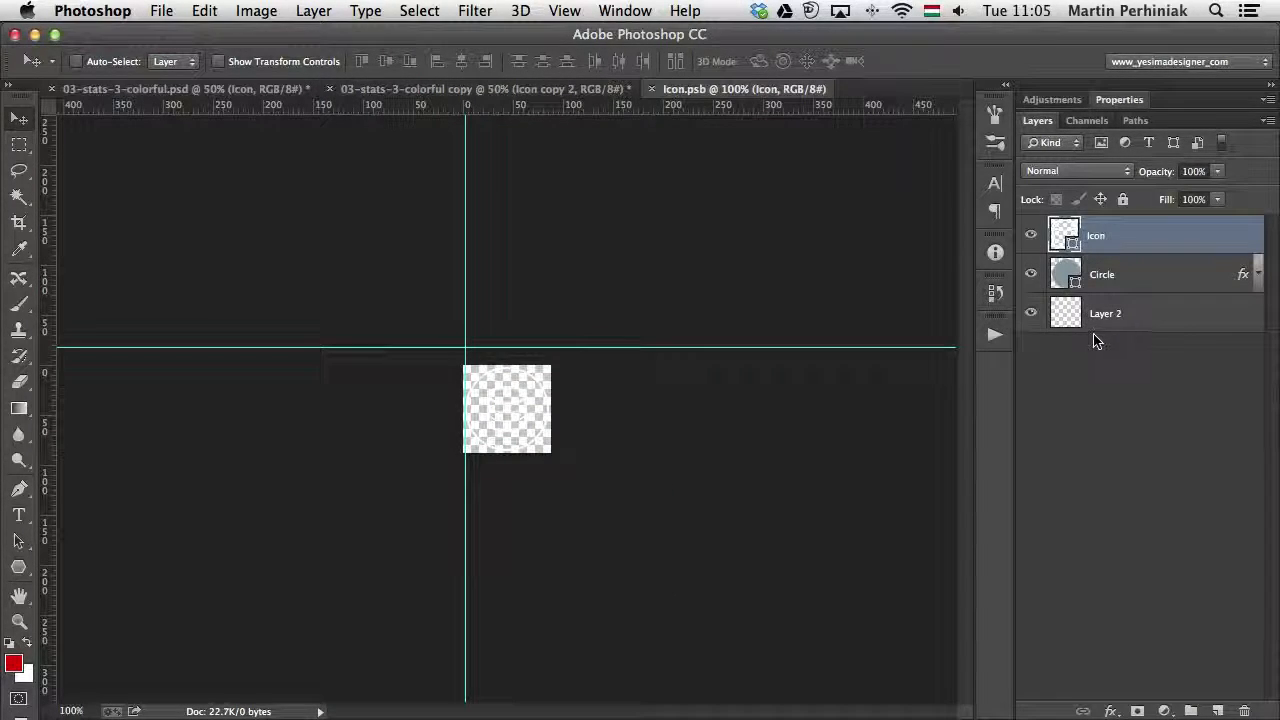
double_click(1066, 235)
drag(341, 187, 486, 115)
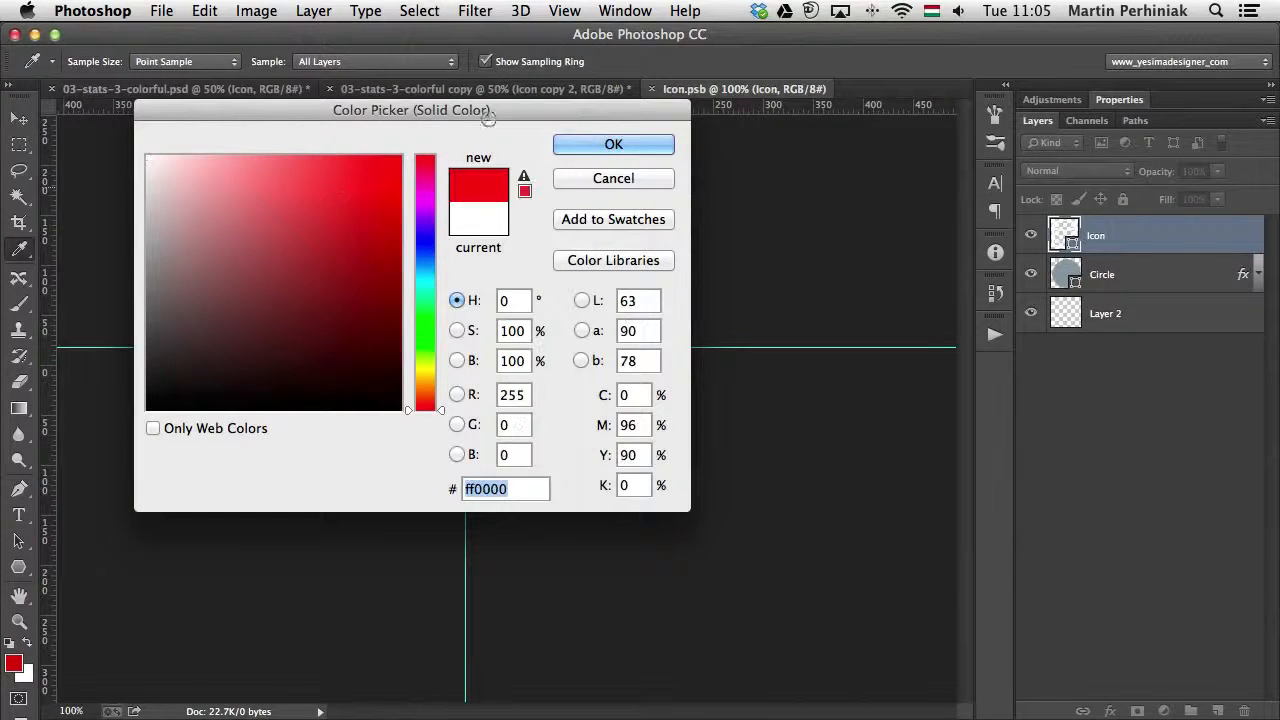
click(605, 152)
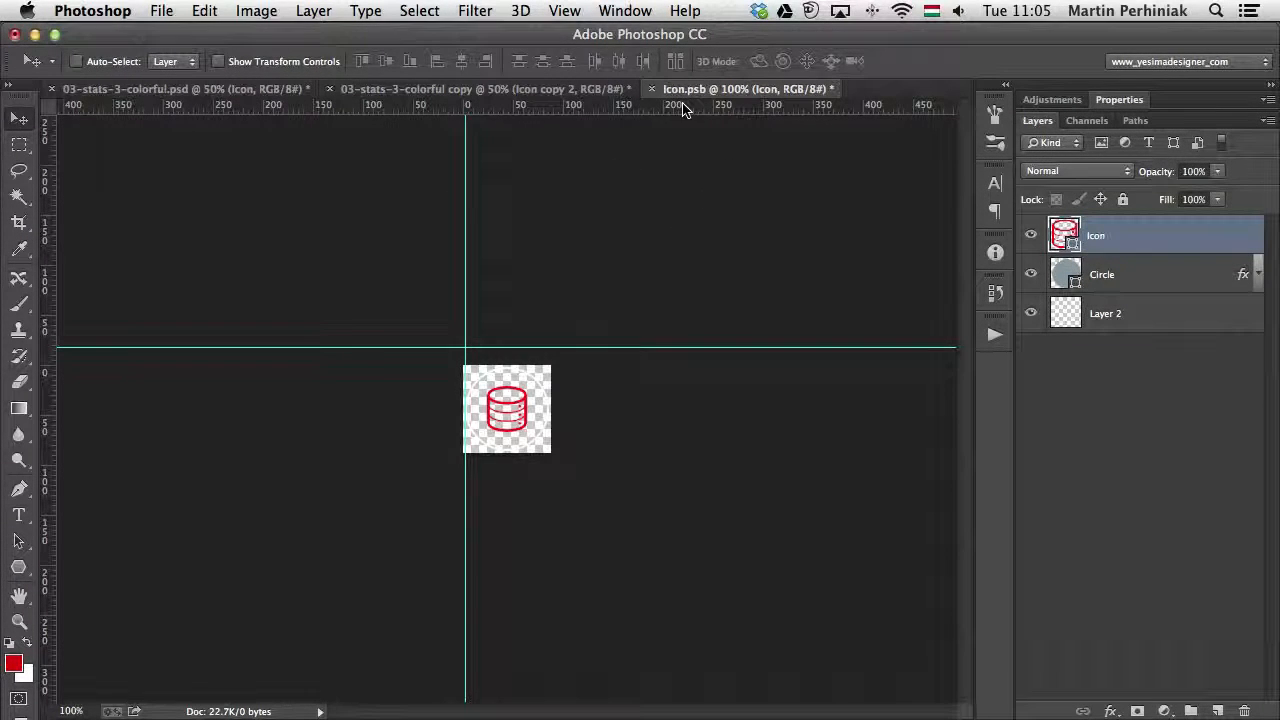
click(180, 15)
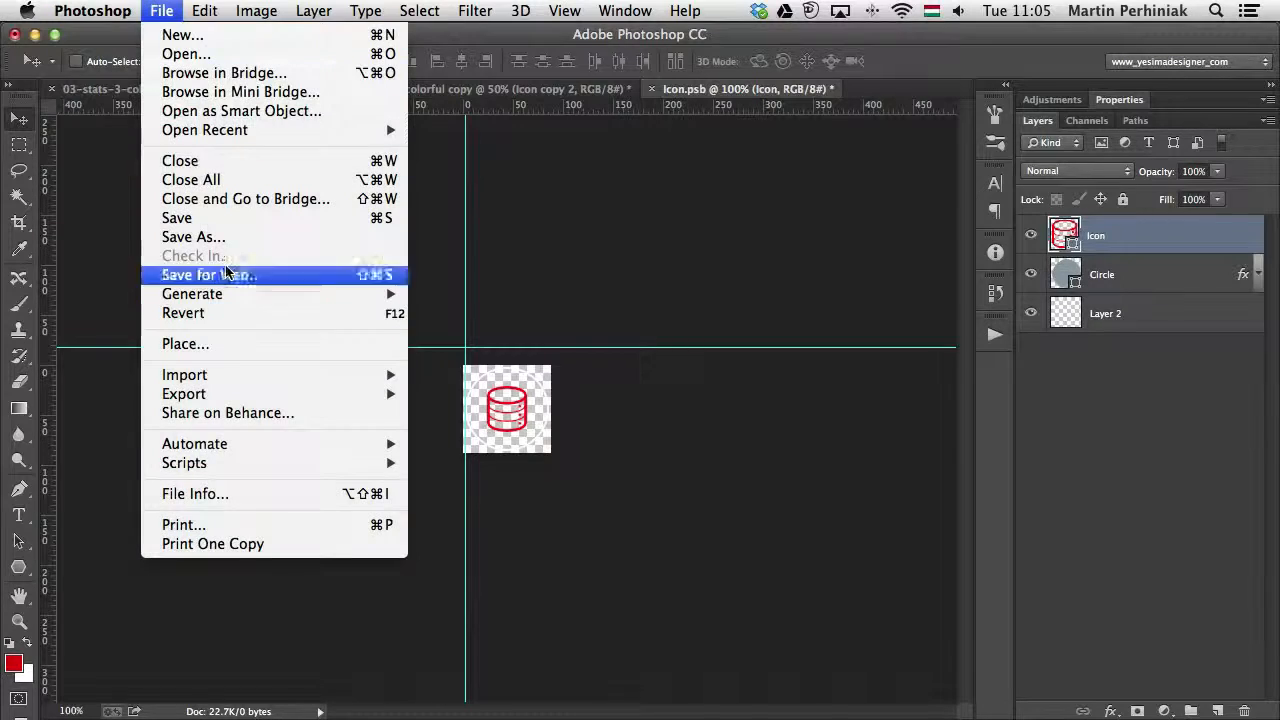
click(240, 218)
click(466, 90)
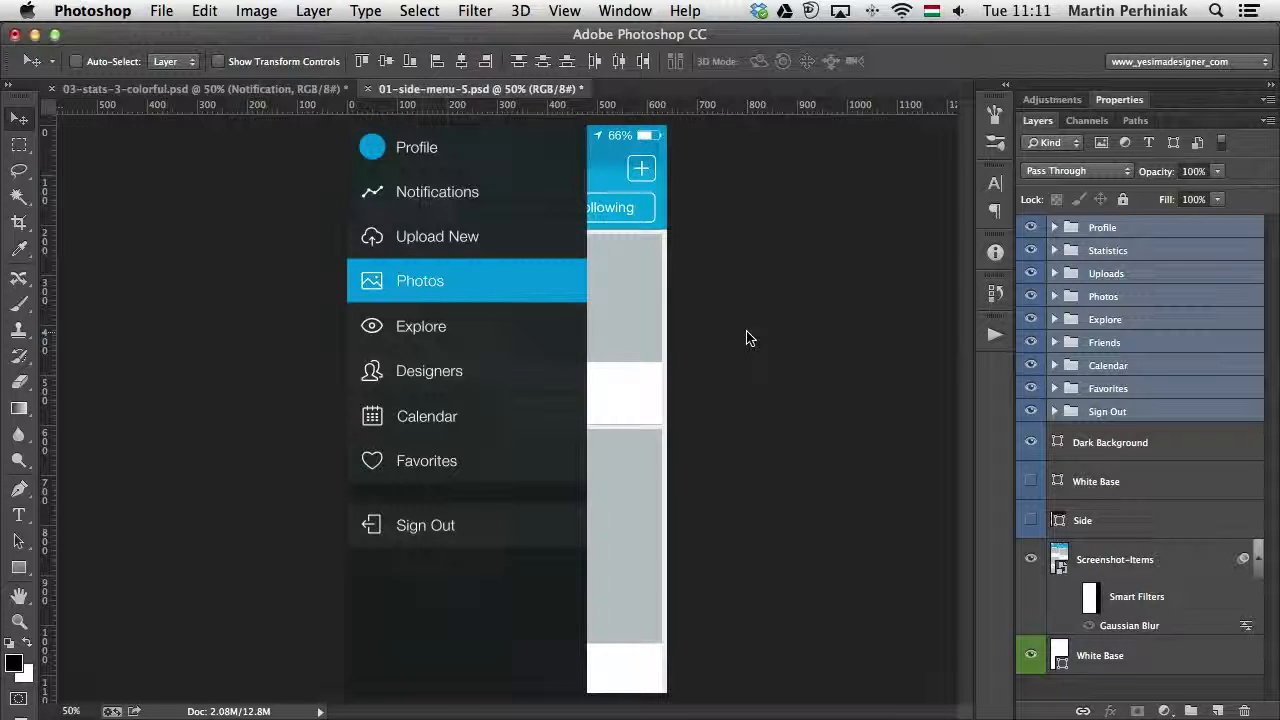
- Group the menu item groups from Profile to Sign Out together with the Dark Background layer and name the new group sidebar
click(1164, 296)
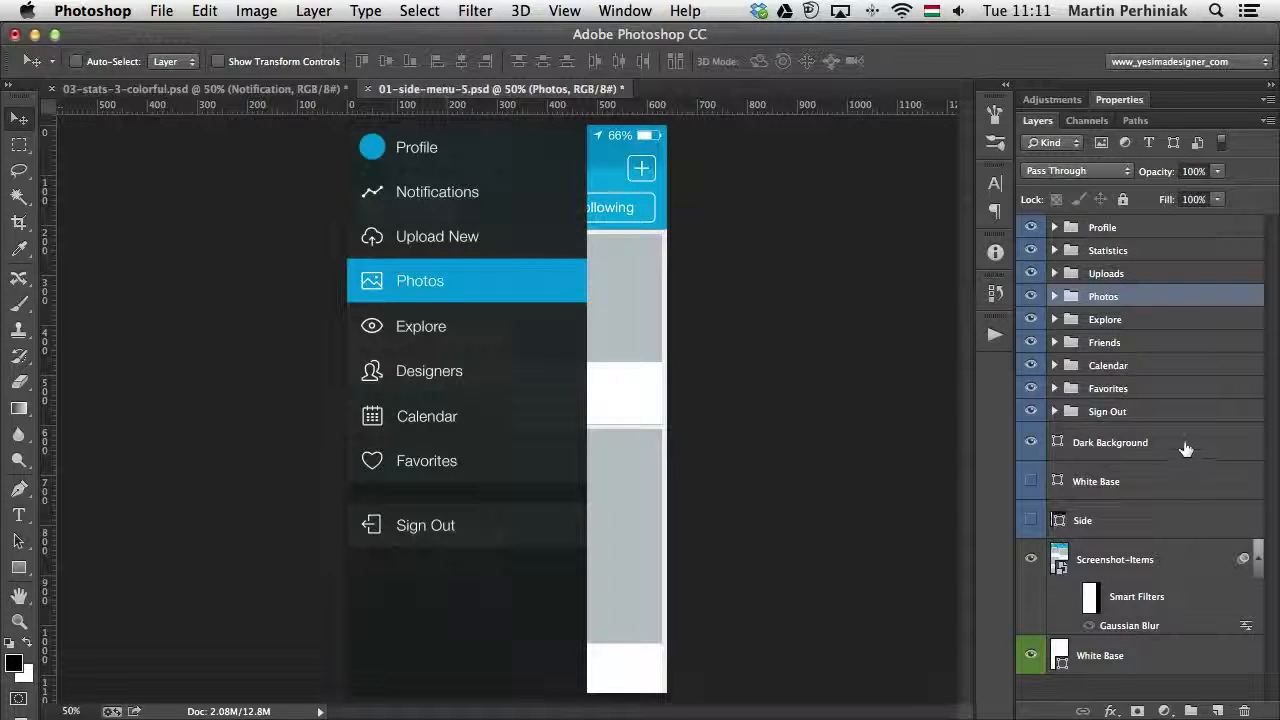
drag(1183, 445, 1172, 423)
shift+click(1155, 228)
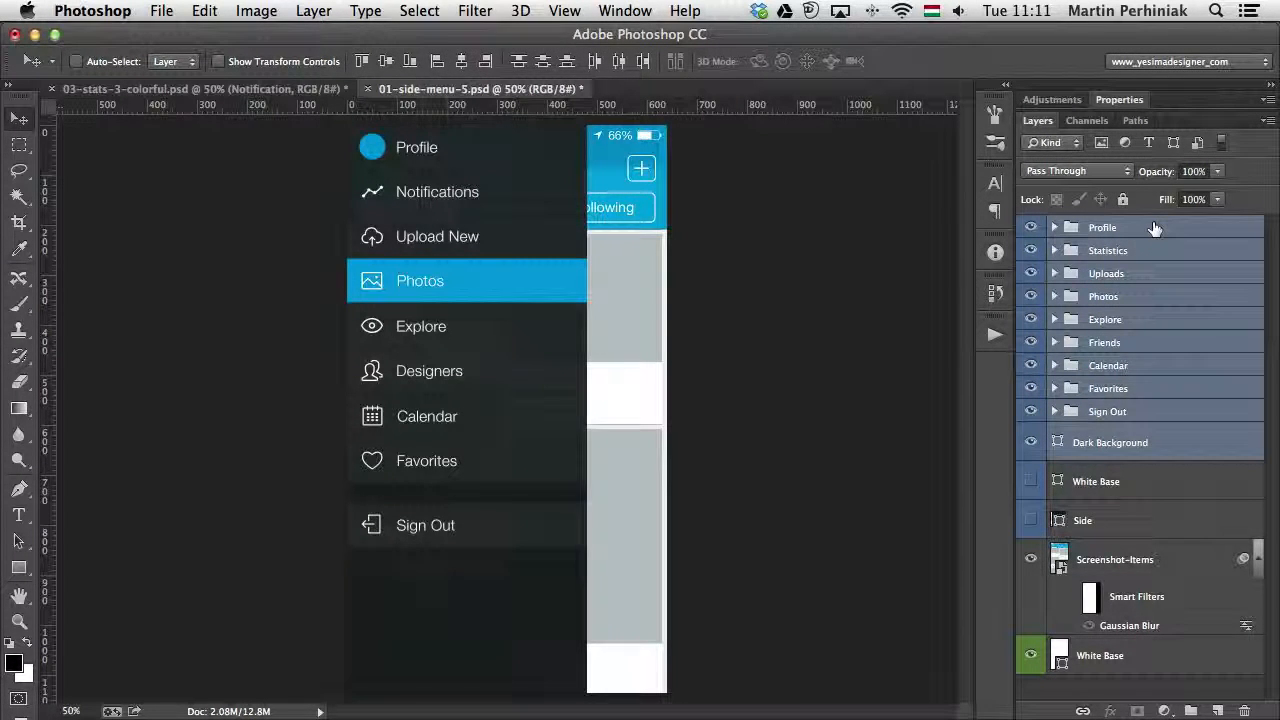
key(super+g)
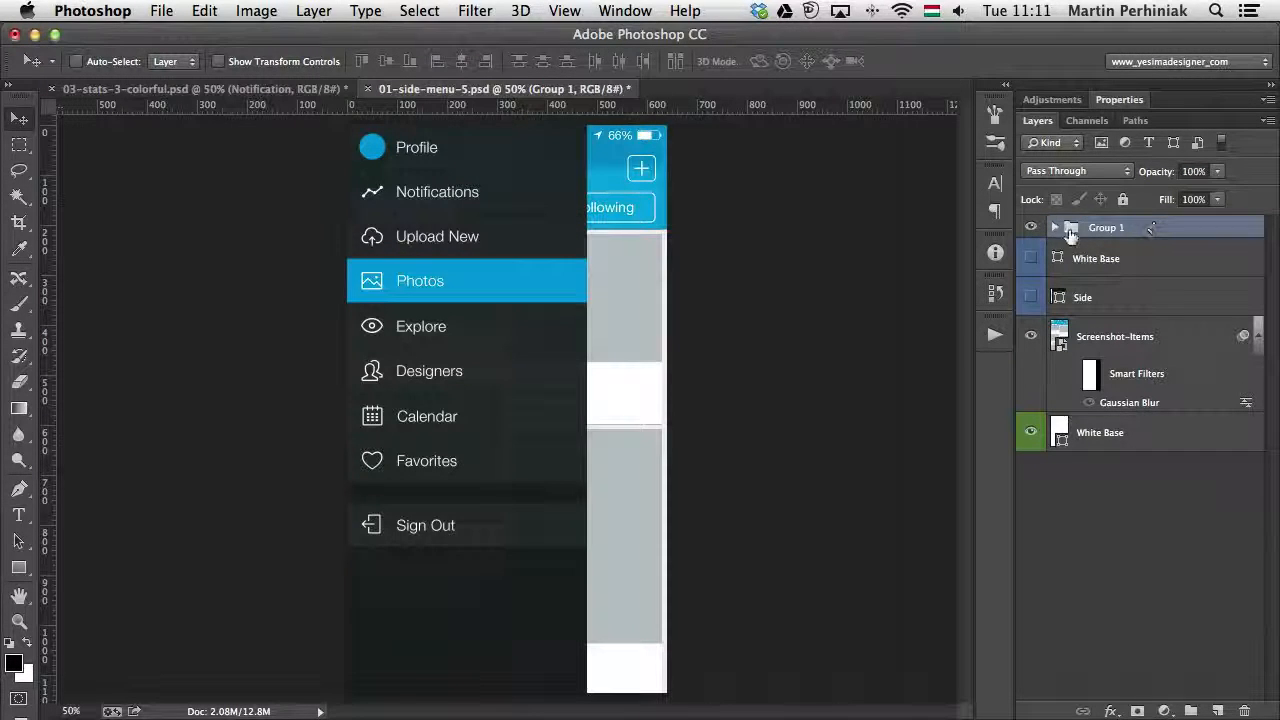
double_click(1106, 228)
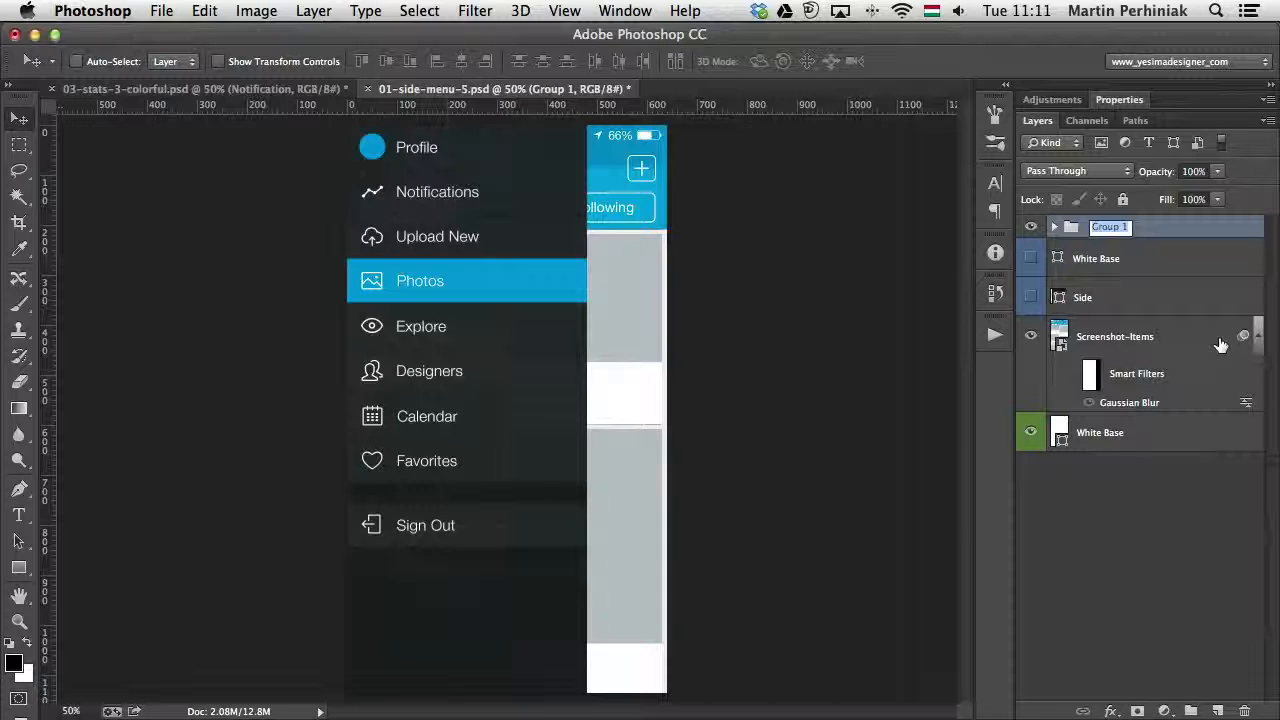
text(sidebar)
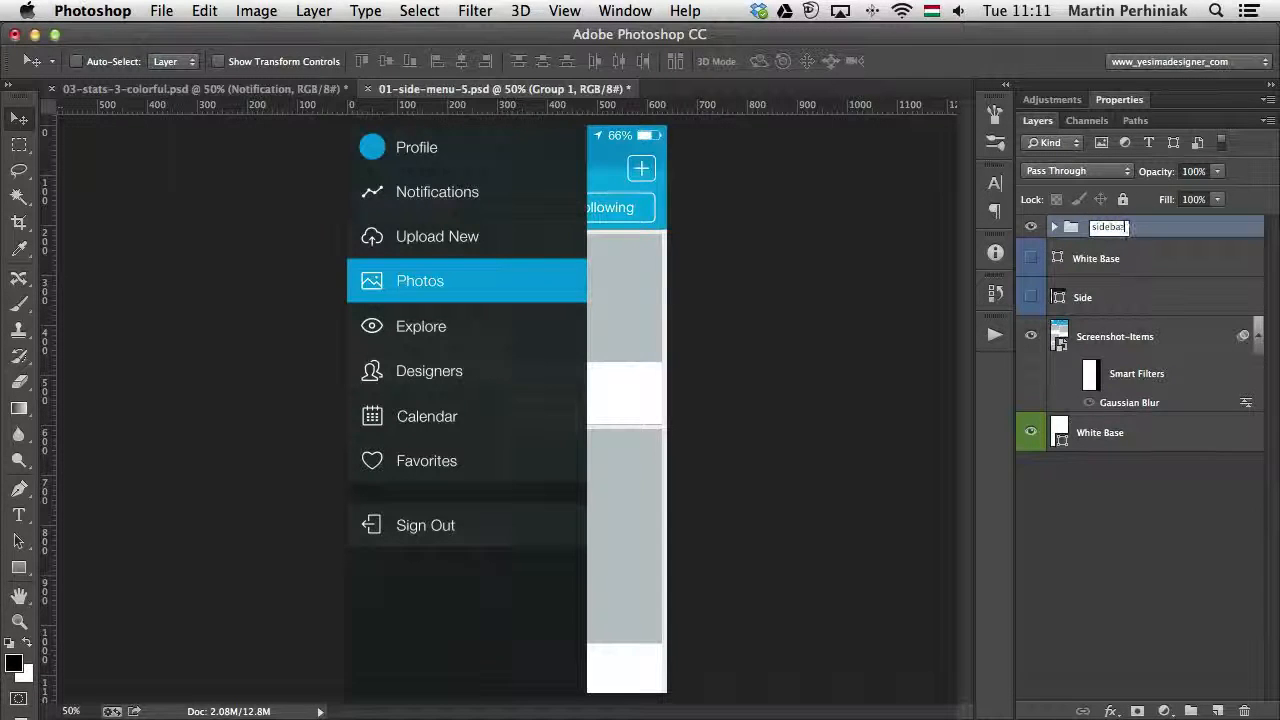
key(Return)
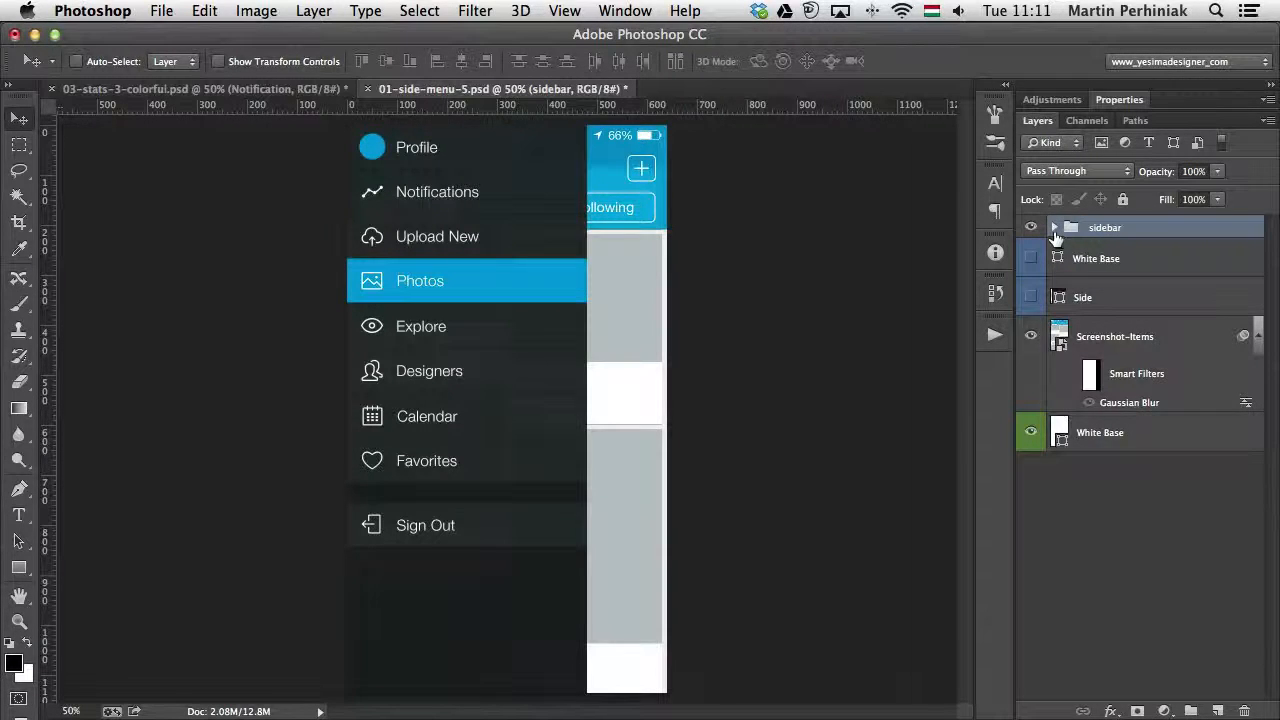
- Expand the sidebar group and look into the Profile group inside it
click(1054, 229)
click(1107, 252)
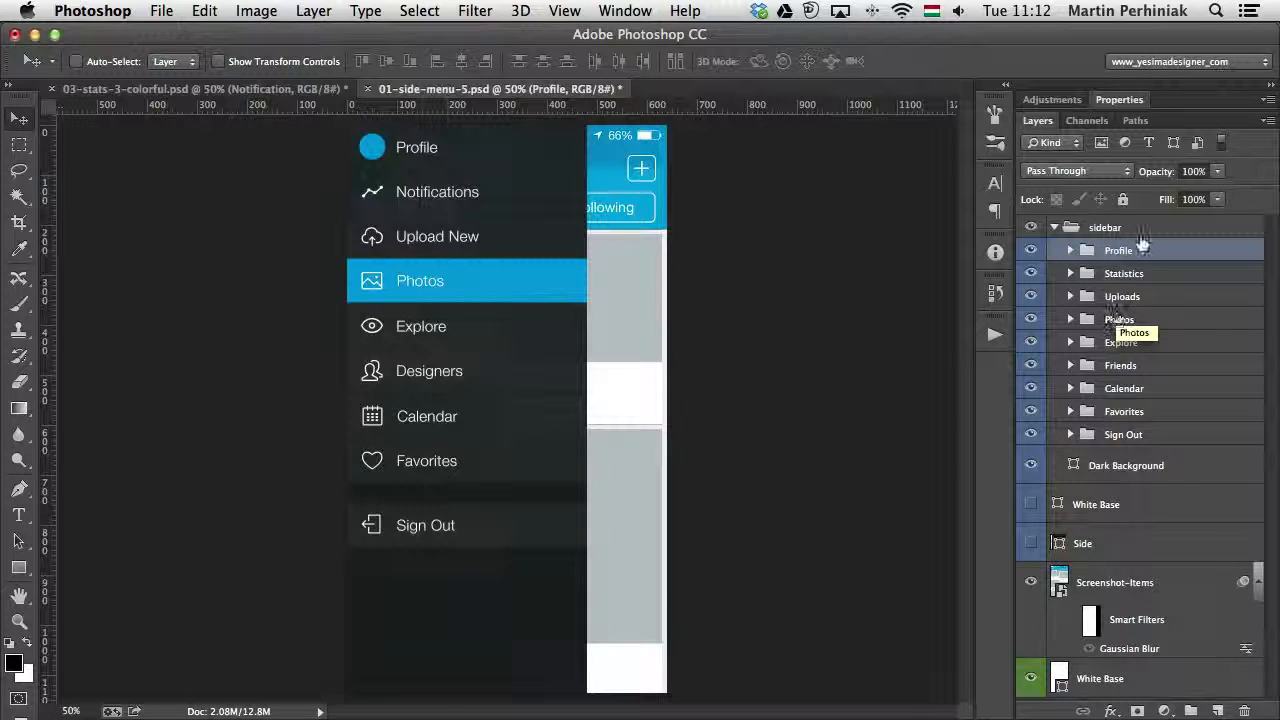
click(1069, 251)
click(1069, 251)
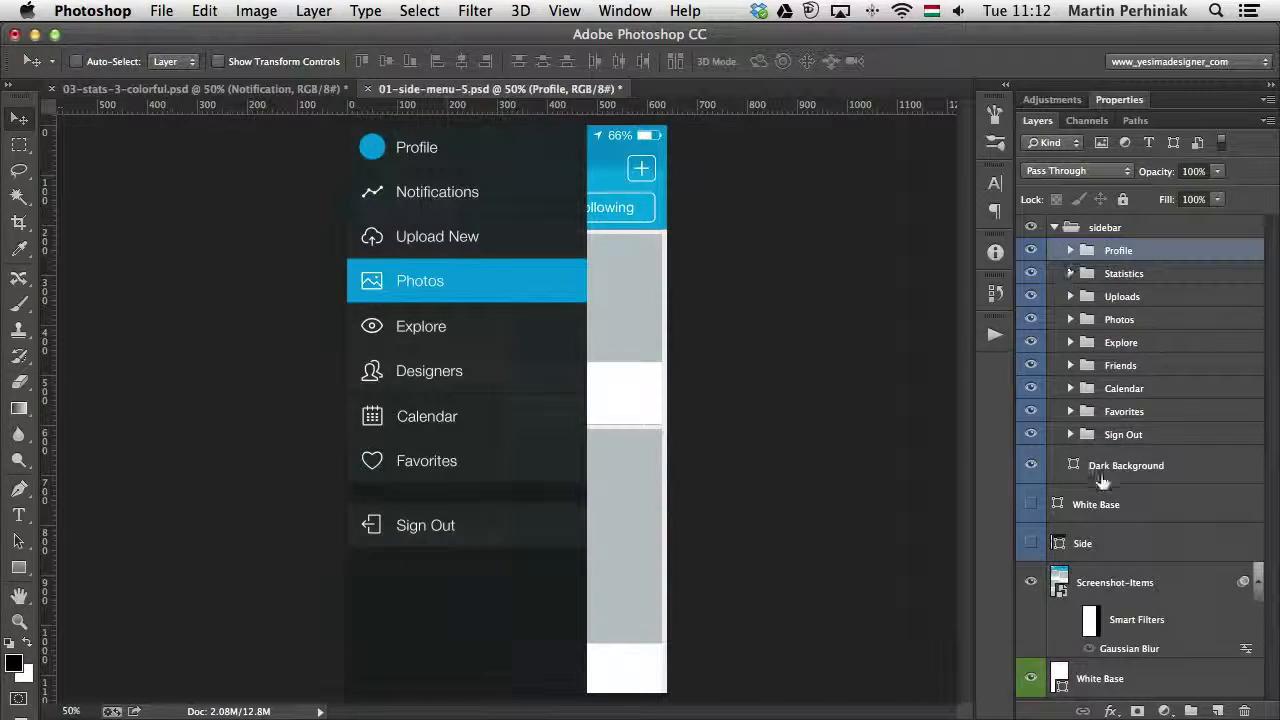
- Try narrowing the Dark Background shape to about 366 px wide from its inner edge
click(1137, 470)
key(ctrl+t)
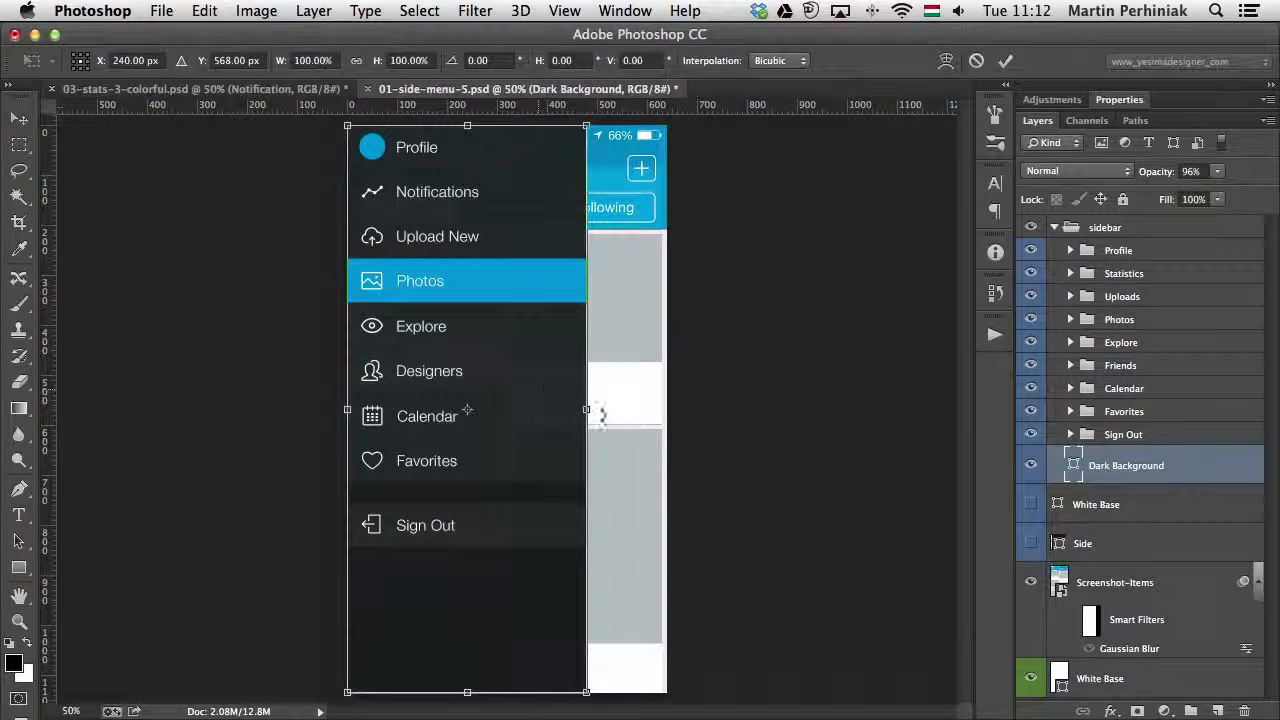
drag(587, 409, 529, 412)
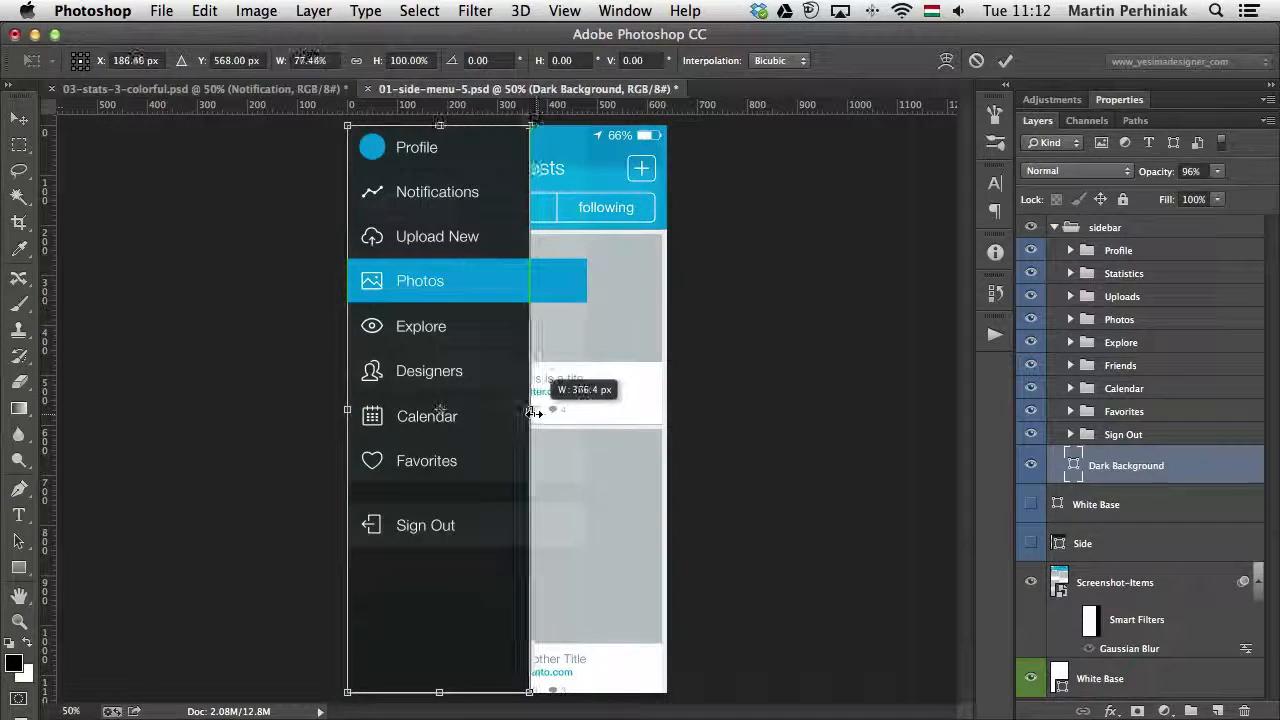
key(Return)
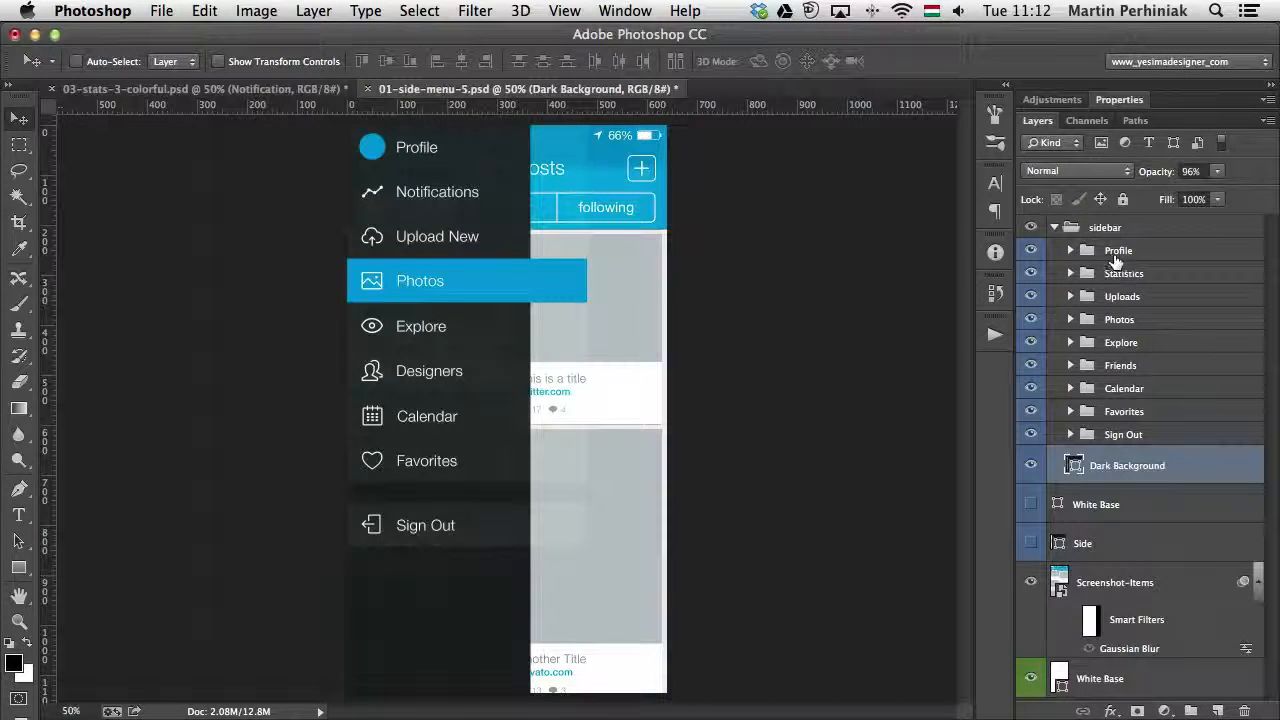
- Try narrowing the Base shape in the Photos group to about 76% width to match the narrowed dark background
click(1145, 318)
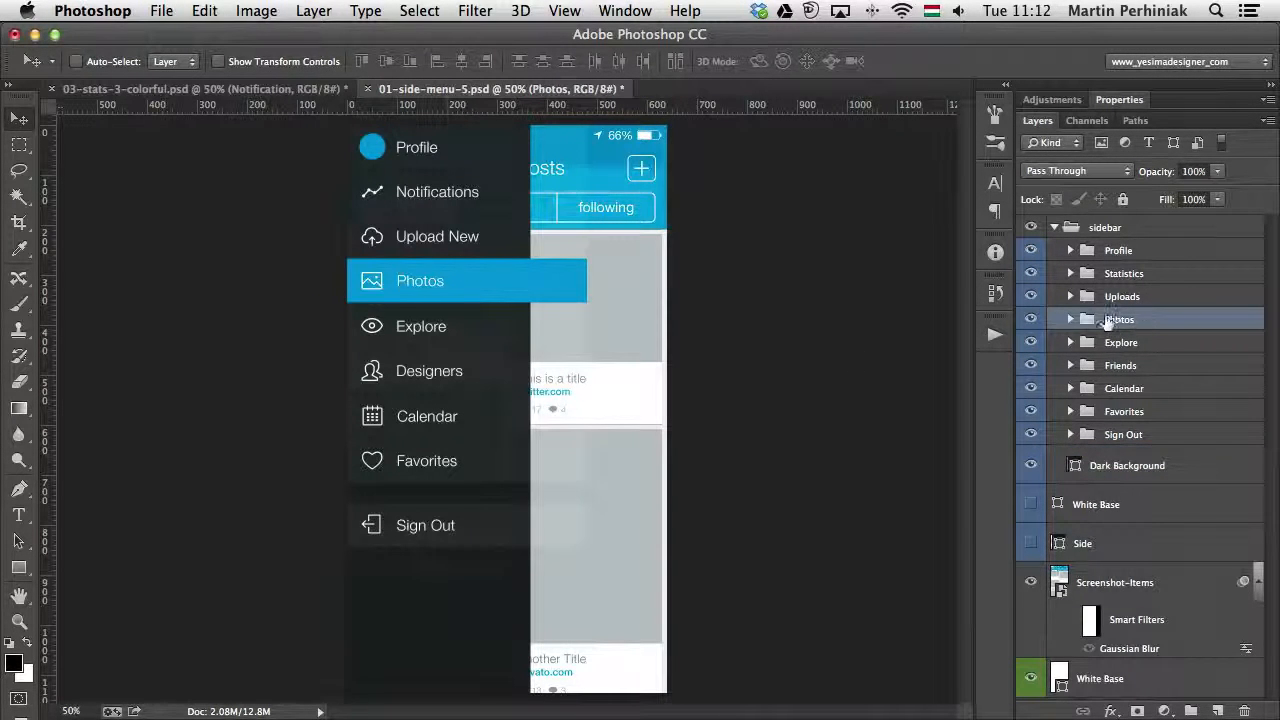
click(1070, 319)
click(1160, 428)
key(ctrl+t)
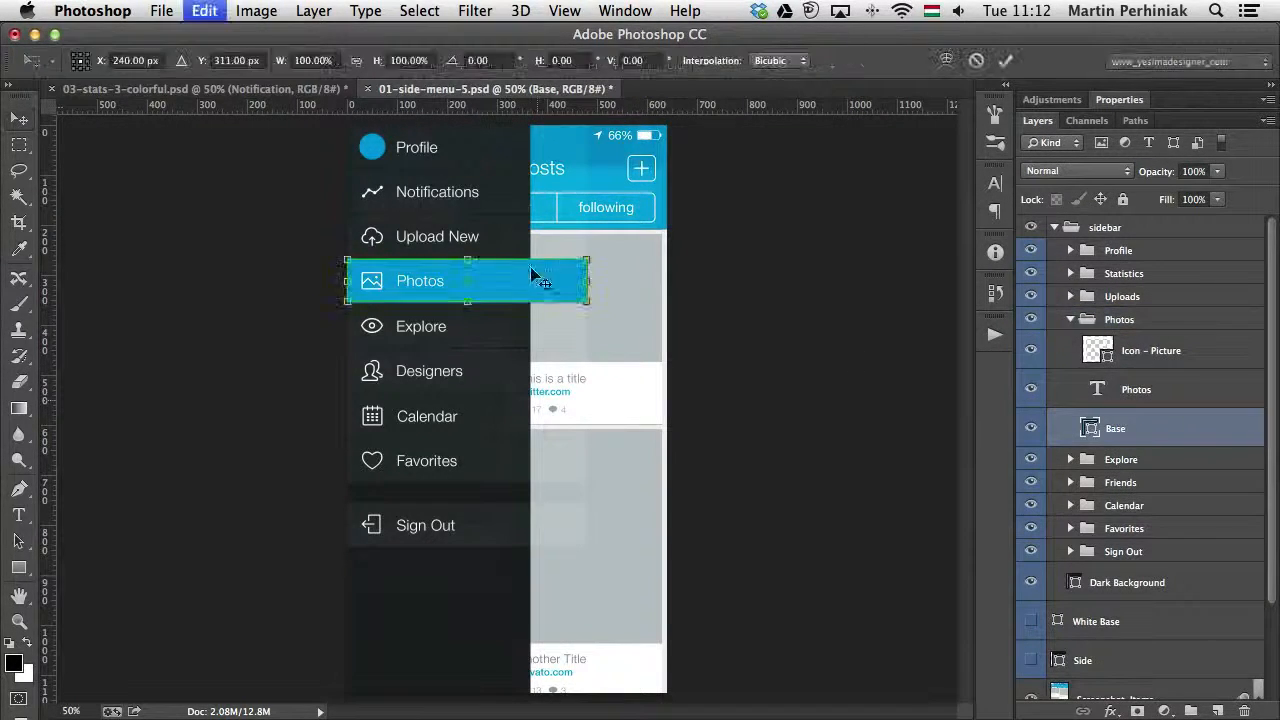
drag(588, 279, 531, 275)
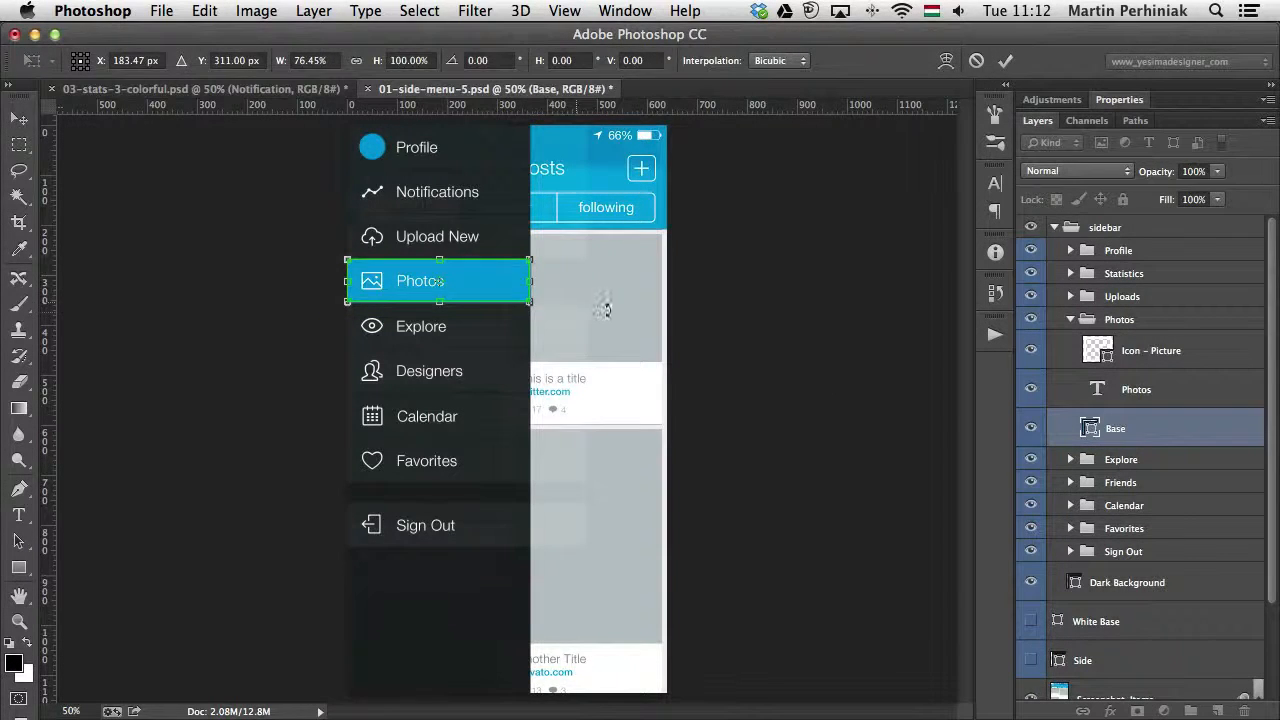
key(Return)
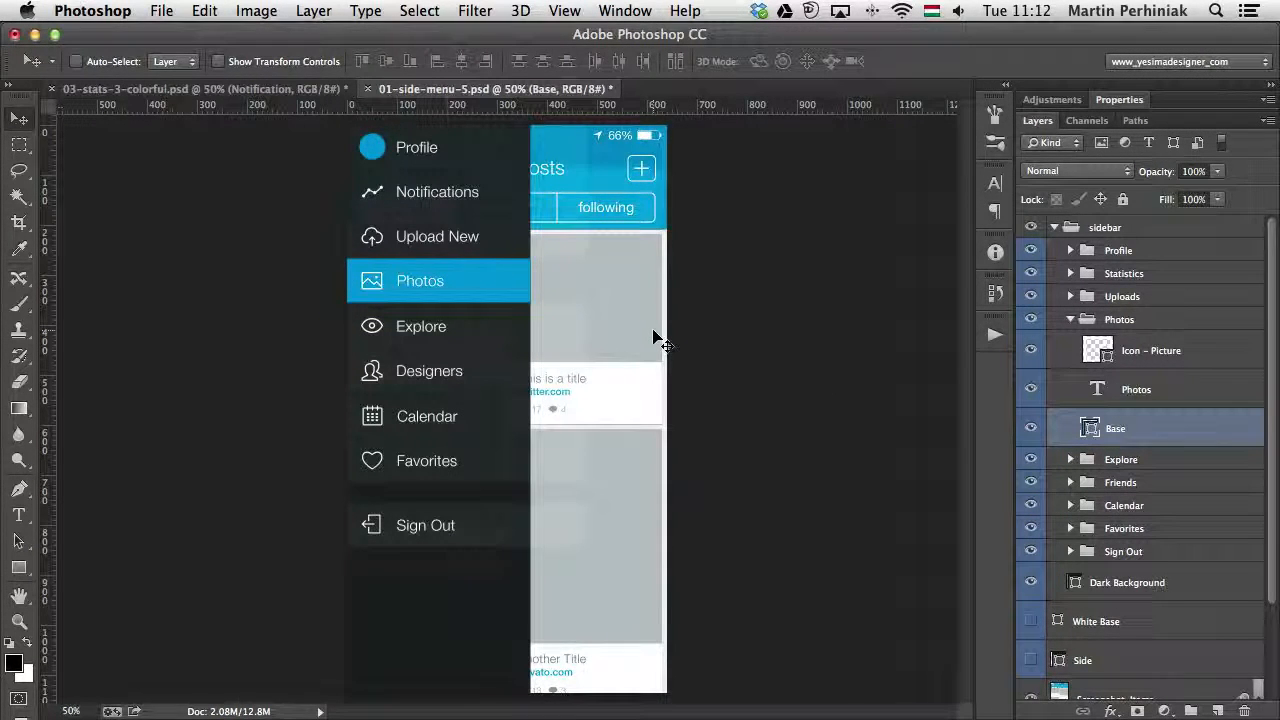
- Undo the width changes to the Photos Base and Dark Background shapes and collapse the Photos group
key(ctrl+alt+z)
key(ctrl+alt+z)
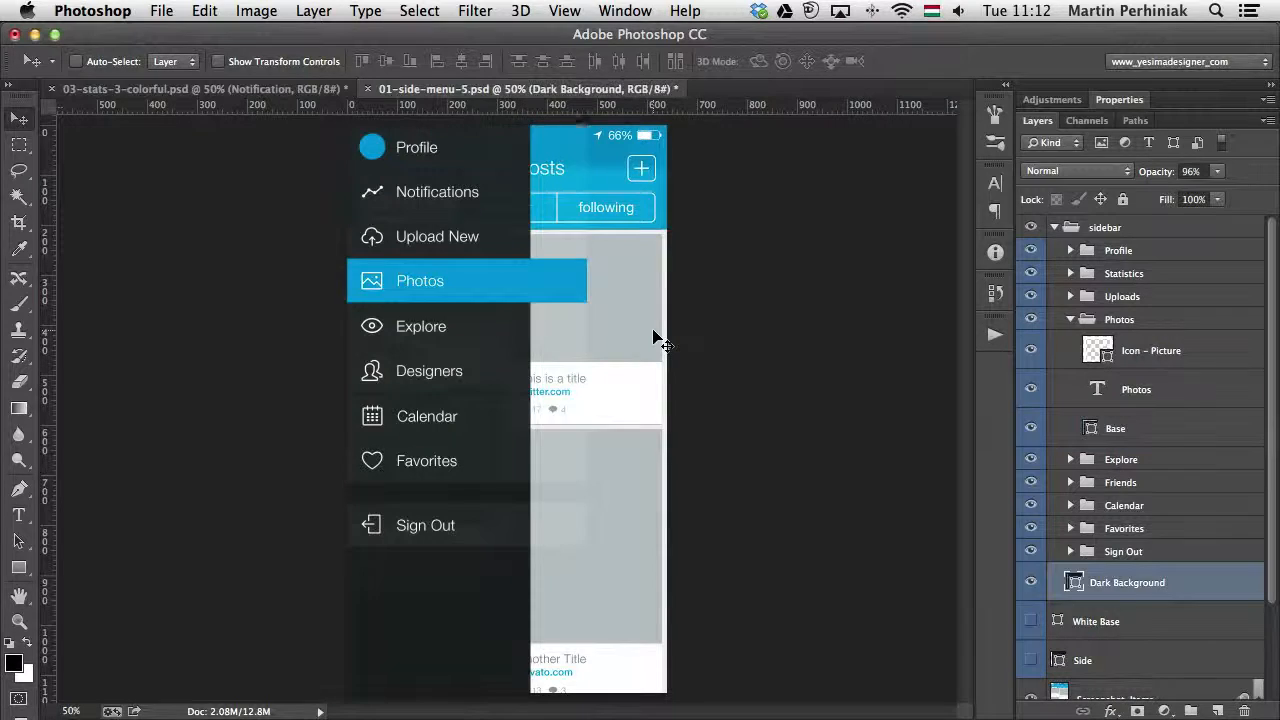
click(1071, 319)
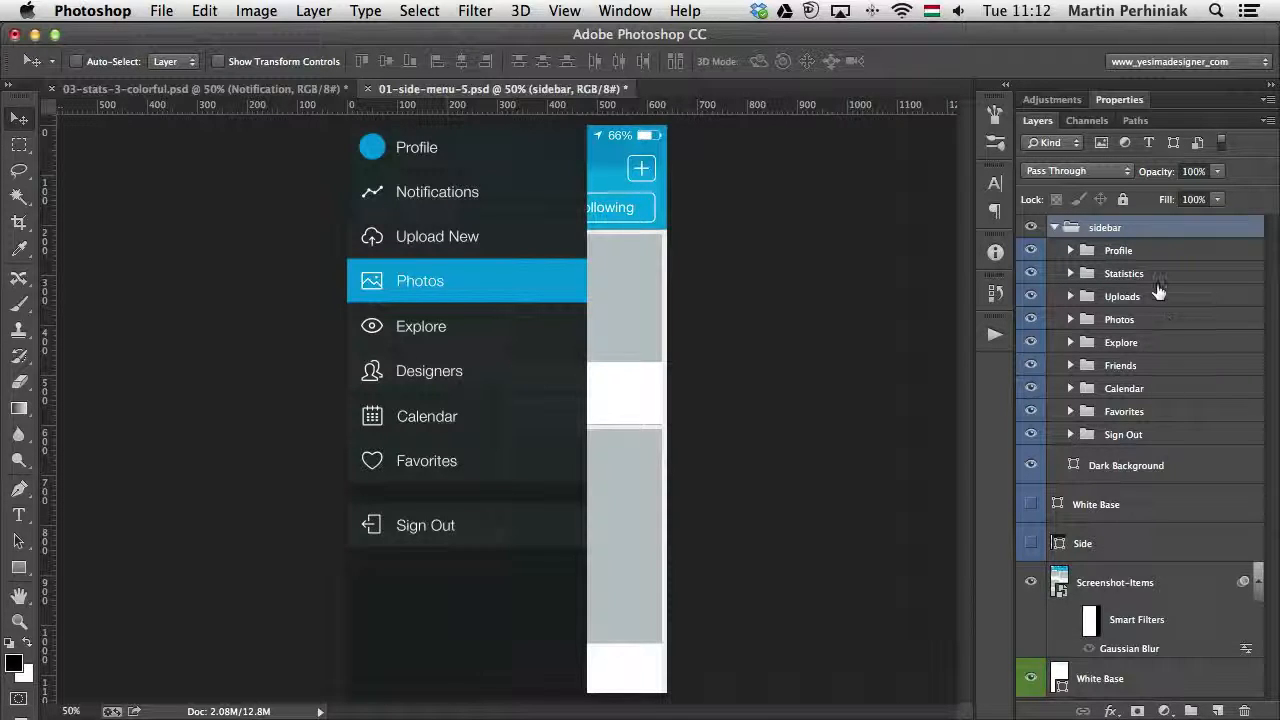
- Draw a rectangular path about 561 x 1210 px around the whole side menu and add it as the sidebar group's vector mask
click(18, 568)
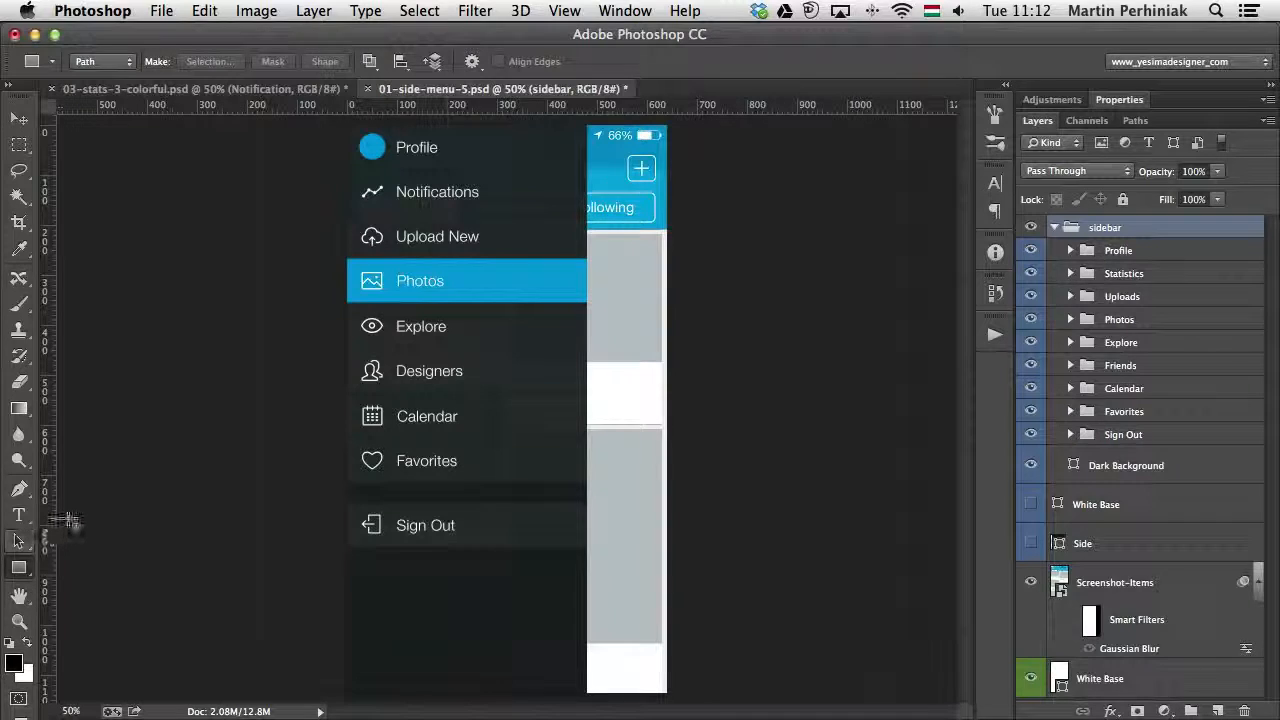
key(super+minus)
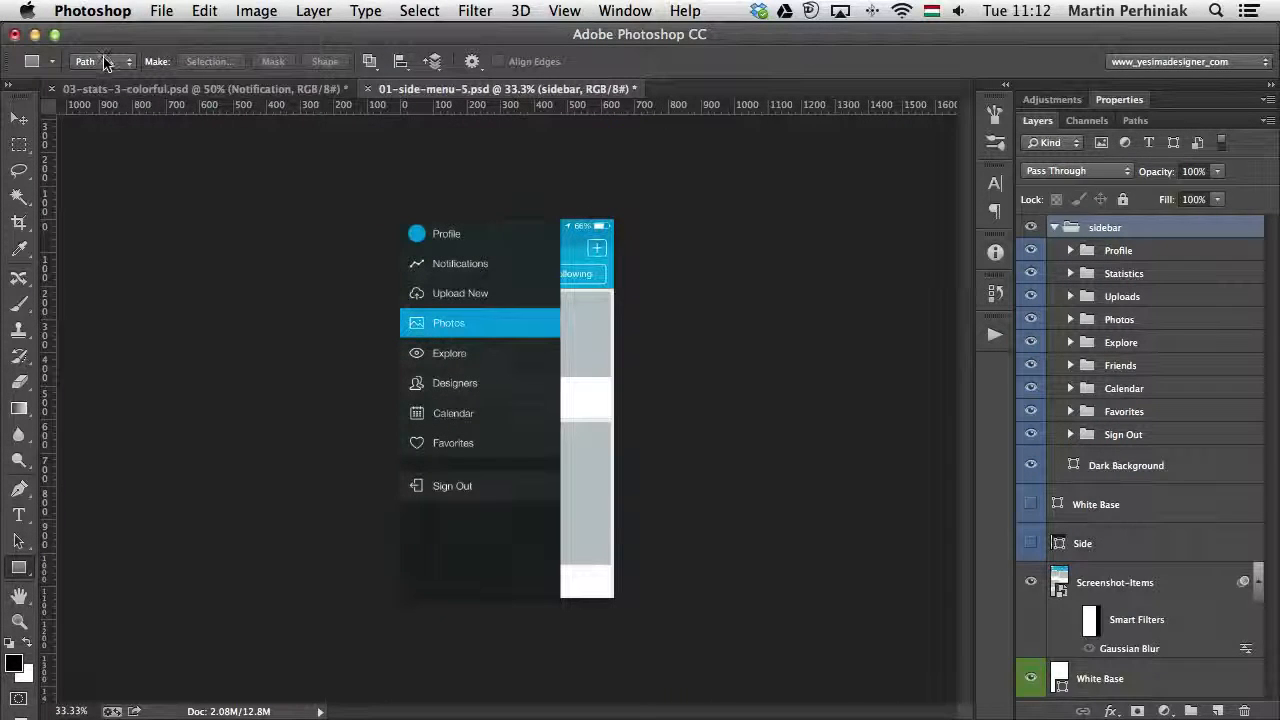
drag(382, 206, 568, 610)
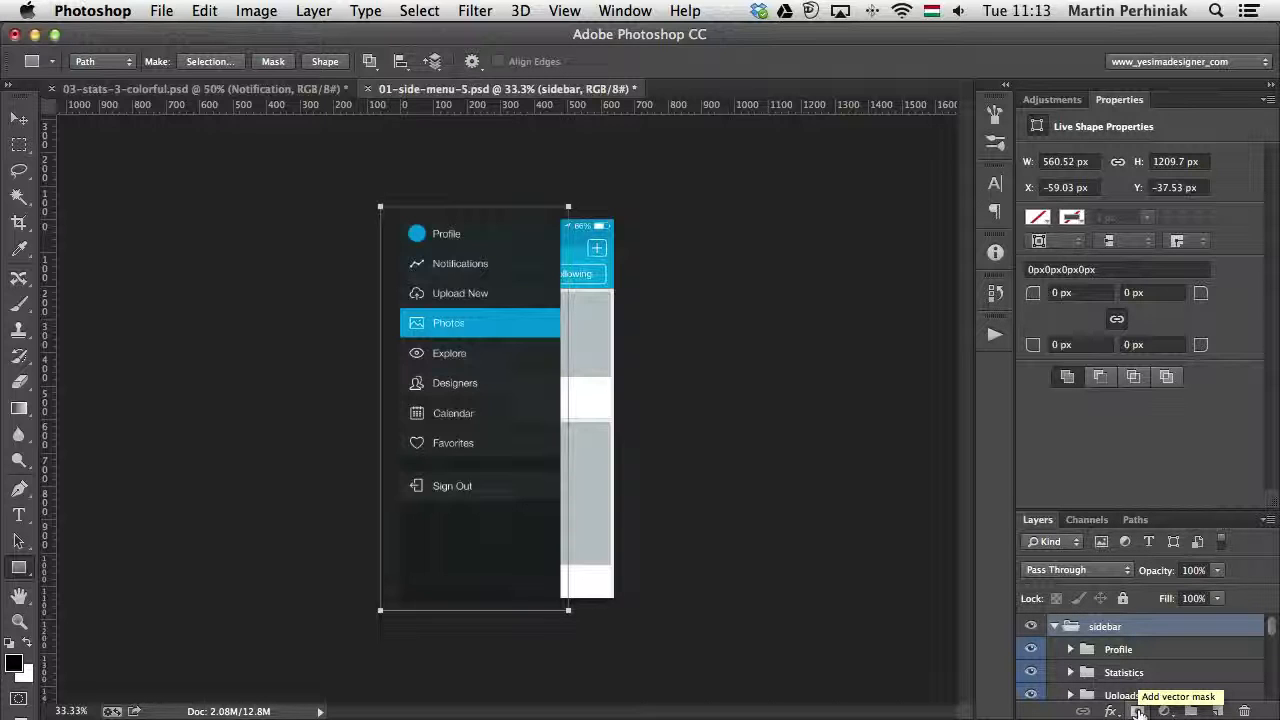
click(1138, 710)
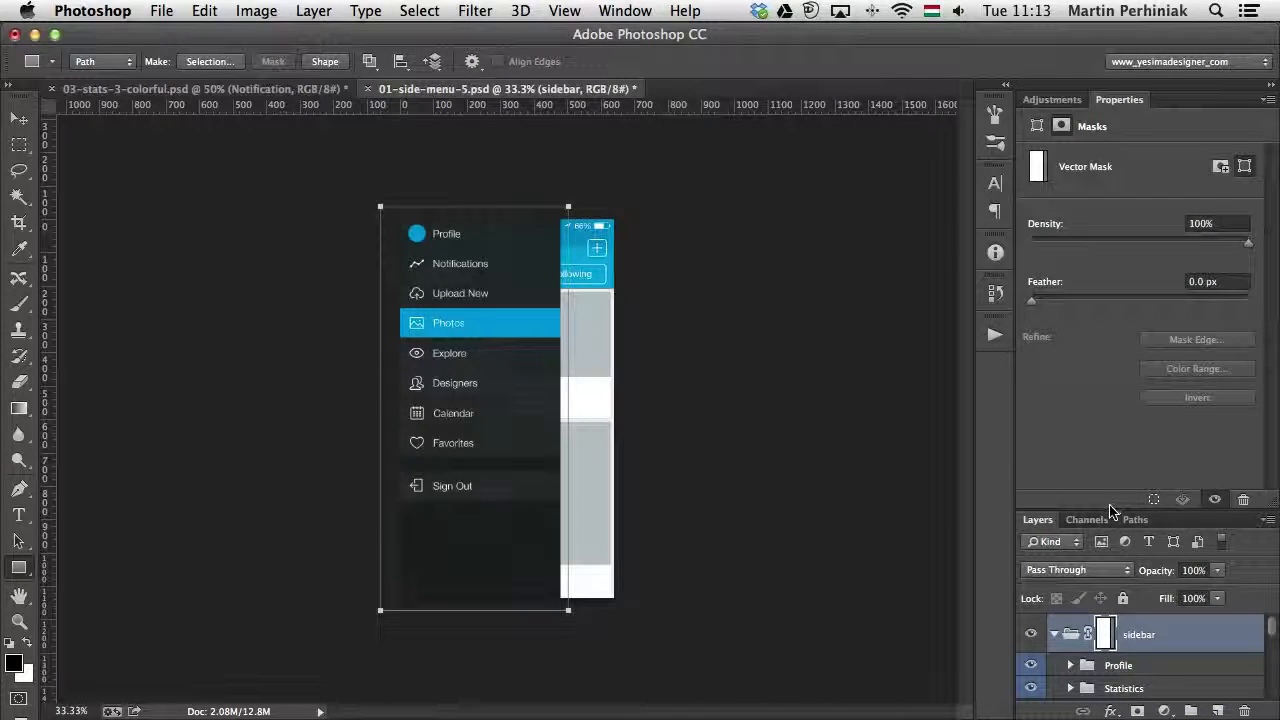
- Narrow the sidebar group's vector mask to about 71% width from its inner edge and select the Profile group
click(1052, 99)
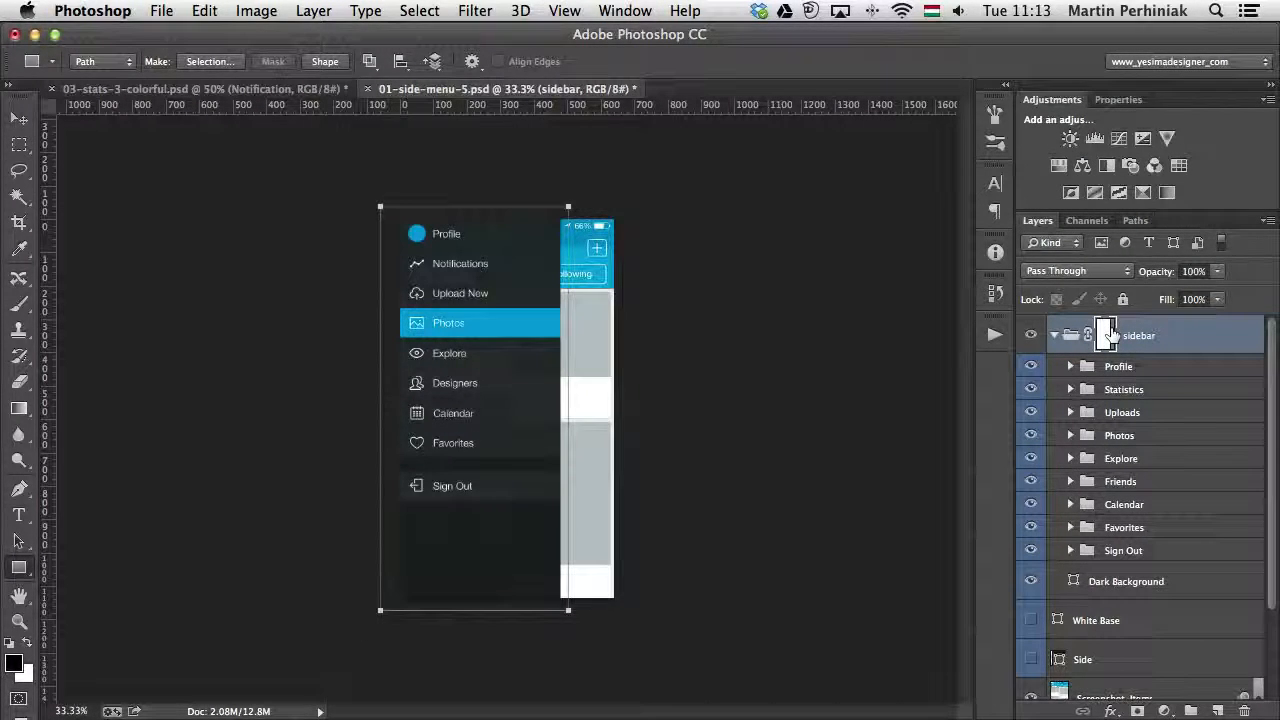
key(super+t)
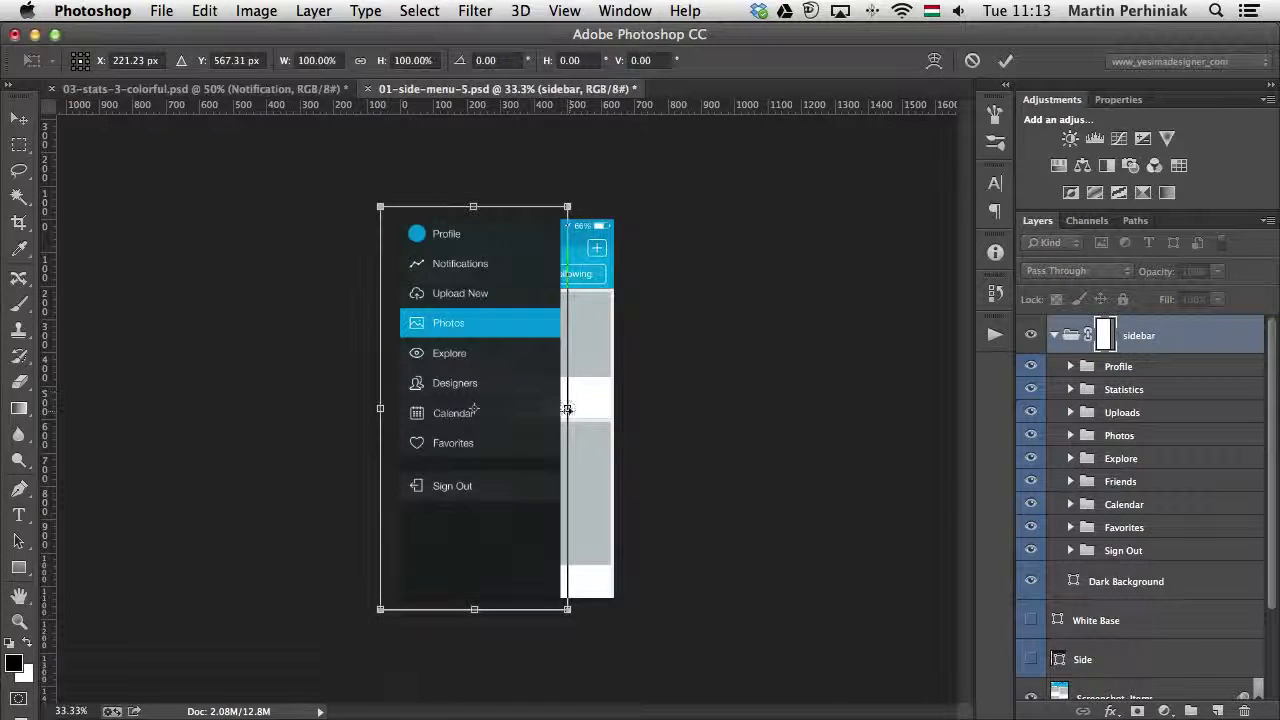
drag(569, 410, 533, 408)
drag(514, 407, 516, 408)
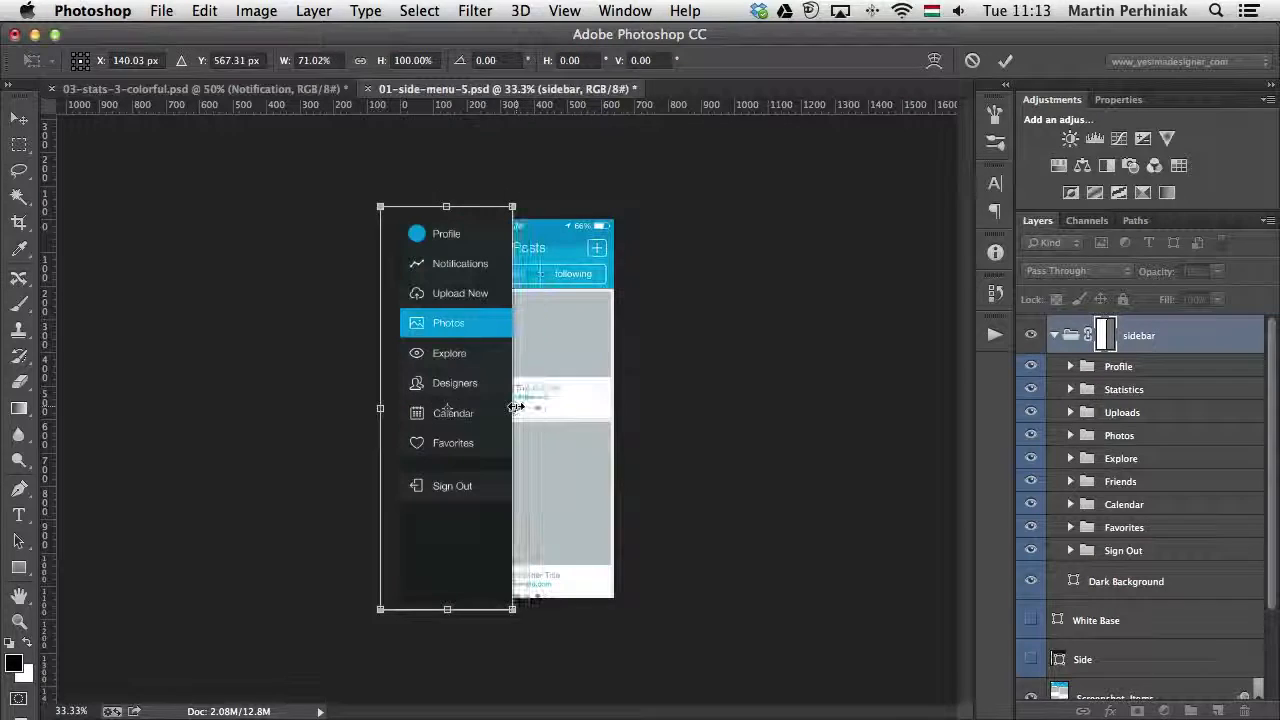
key(Return)
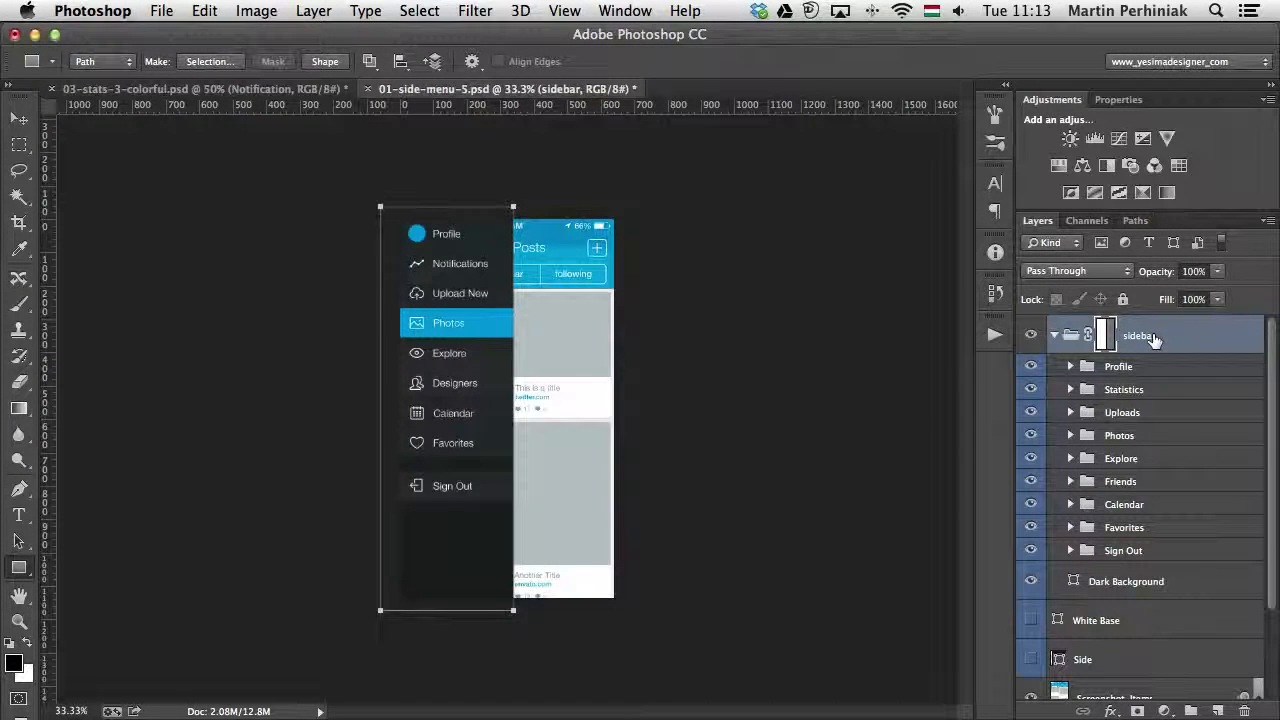
click(1155, 366)
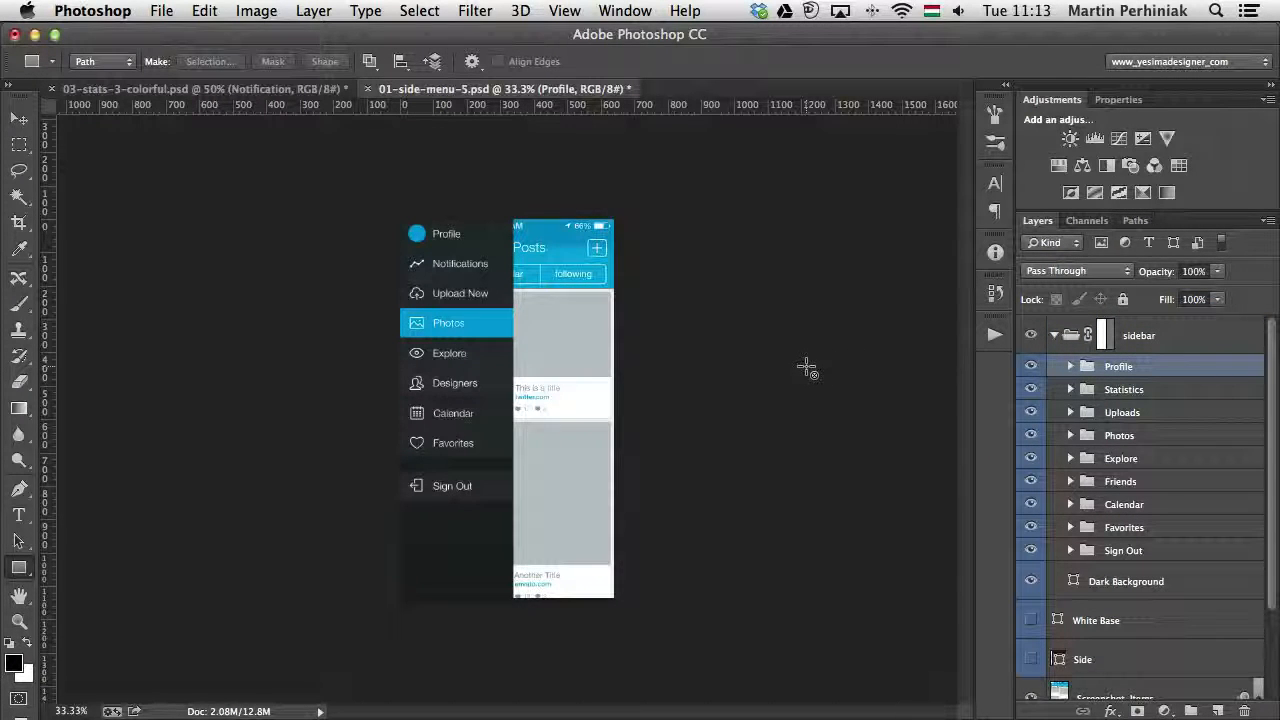
key(super+equal)
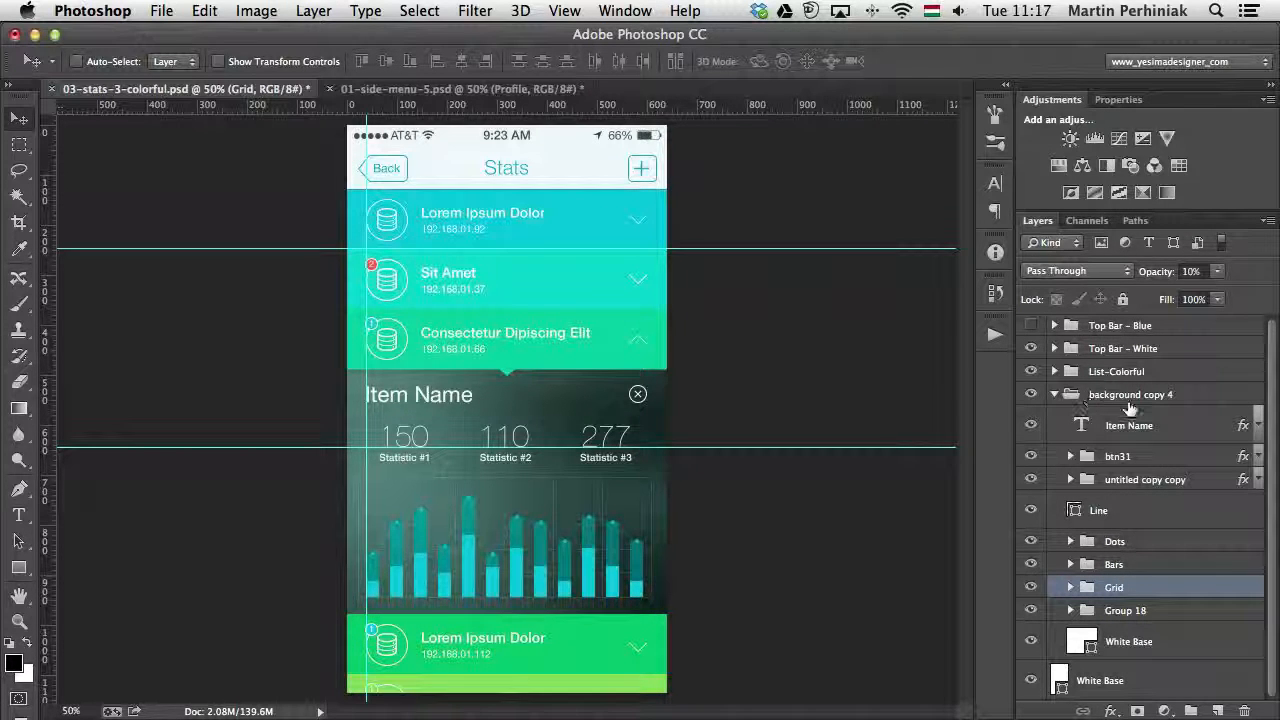
- In the 03-stats-3-colorful document, hide and show the background copy 4 group to check what it contains
click(1032, 396)
click(1032, 396)
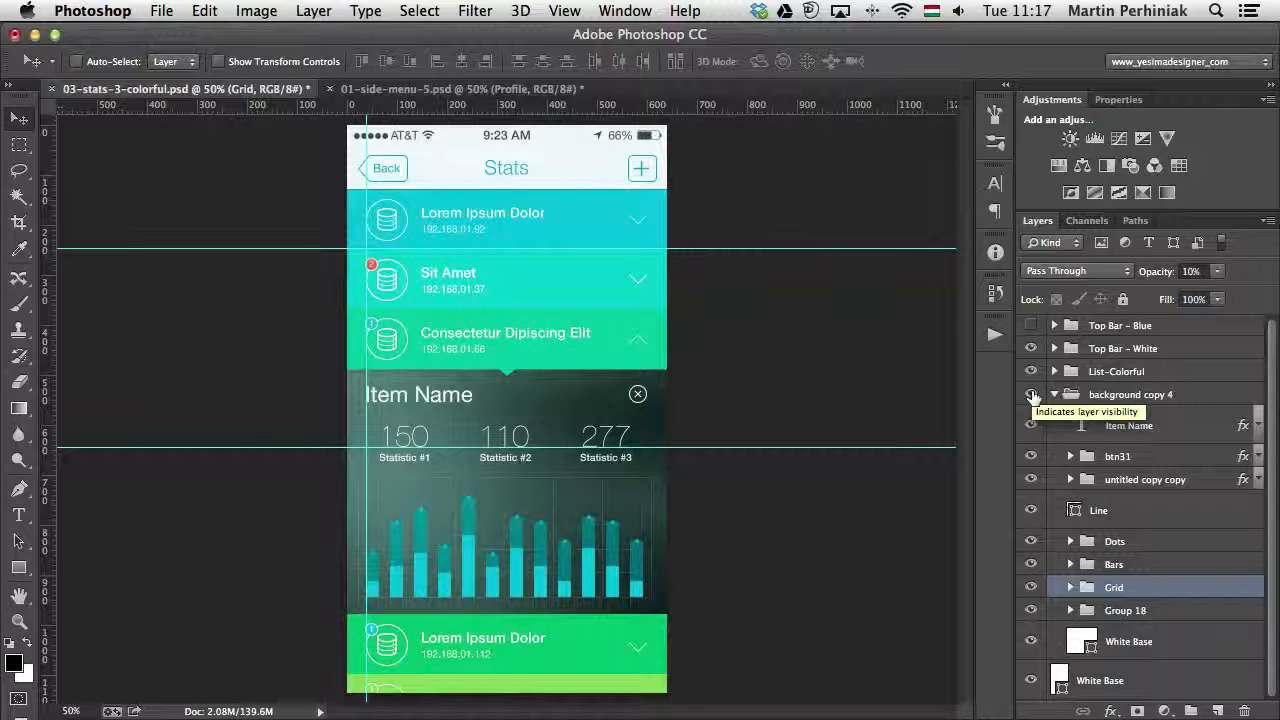
click(1032, 396)
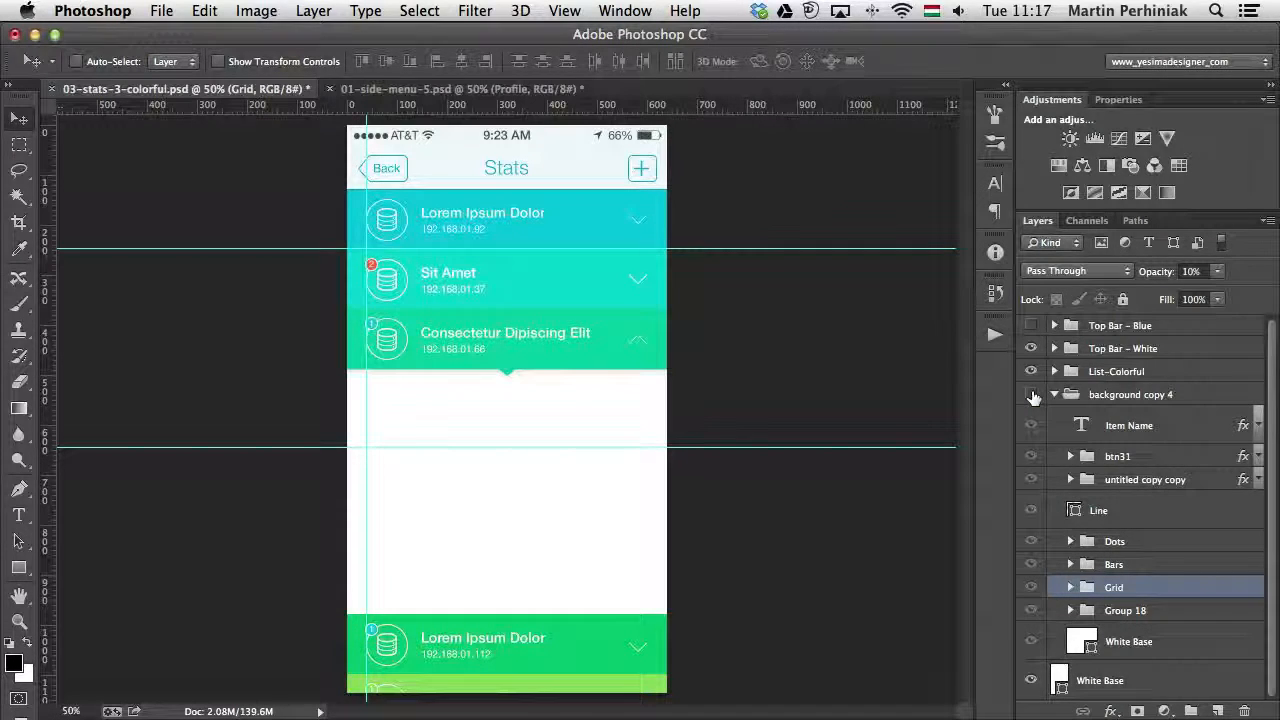
click(1032, 396)
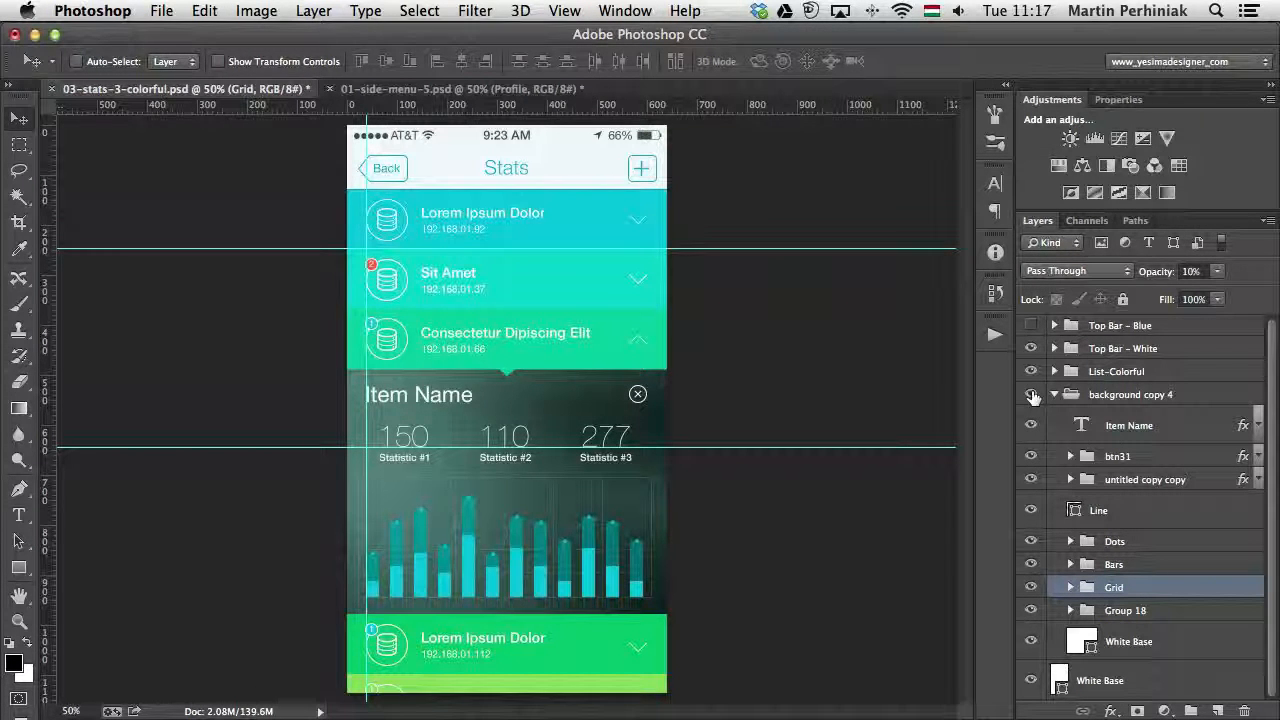
- Rename the background copy 4 group to Graph Section
double_click(1137, 394)
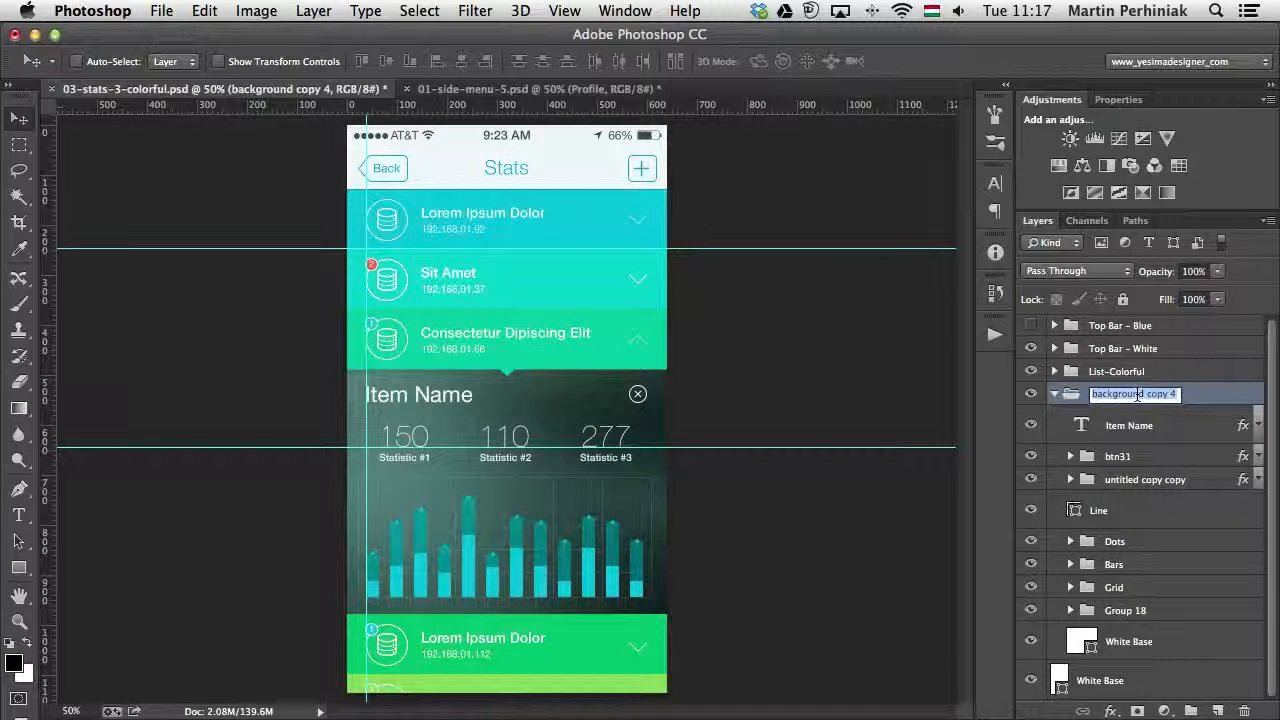
text(Graph)
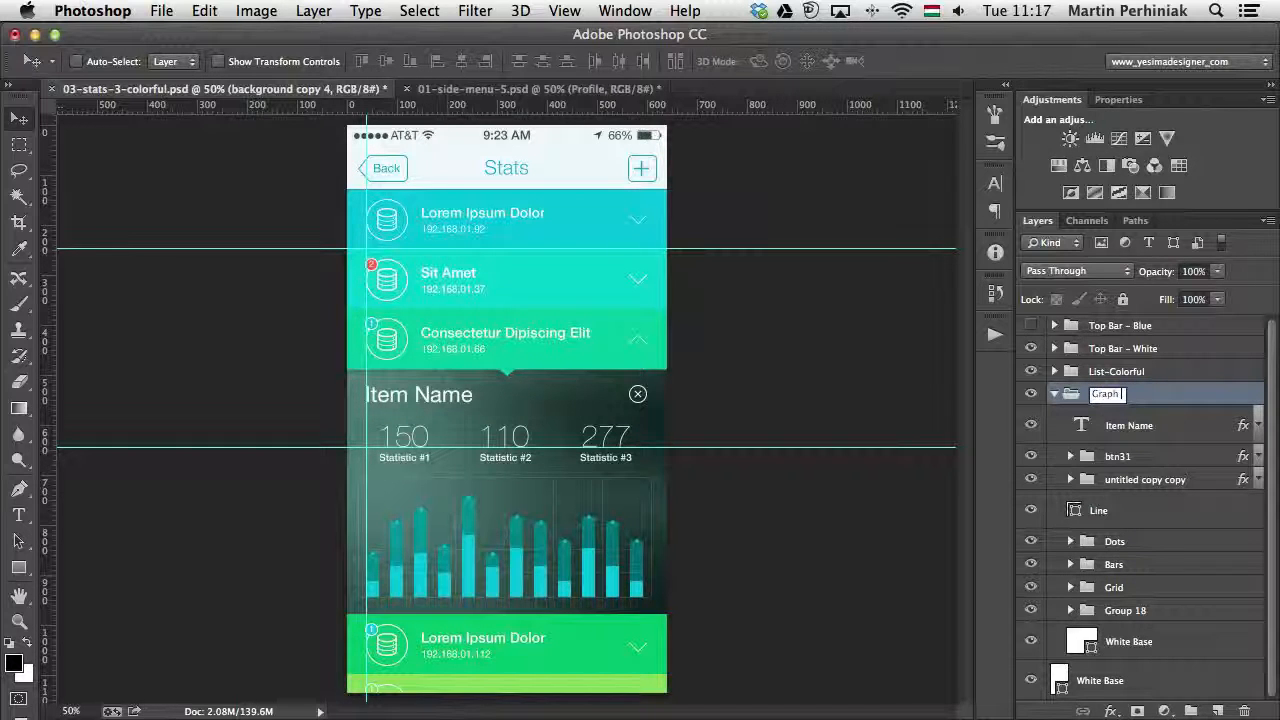
text( Section)
key(Return)
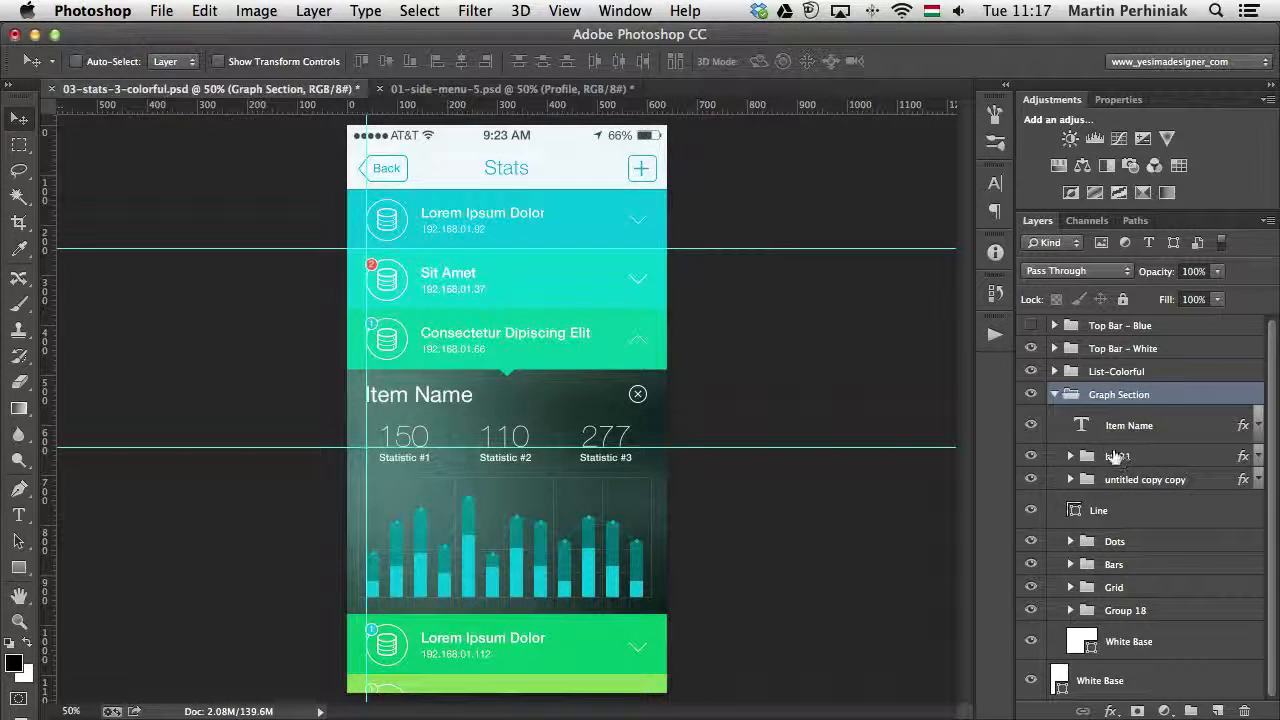
- Toggle the btn31 group's visibility to identify its contents and rename the group to close button
click(1031, 457)
click(1031, 457)
click(1031, 457)
click(1031, 457)
double_click(1120, 456)
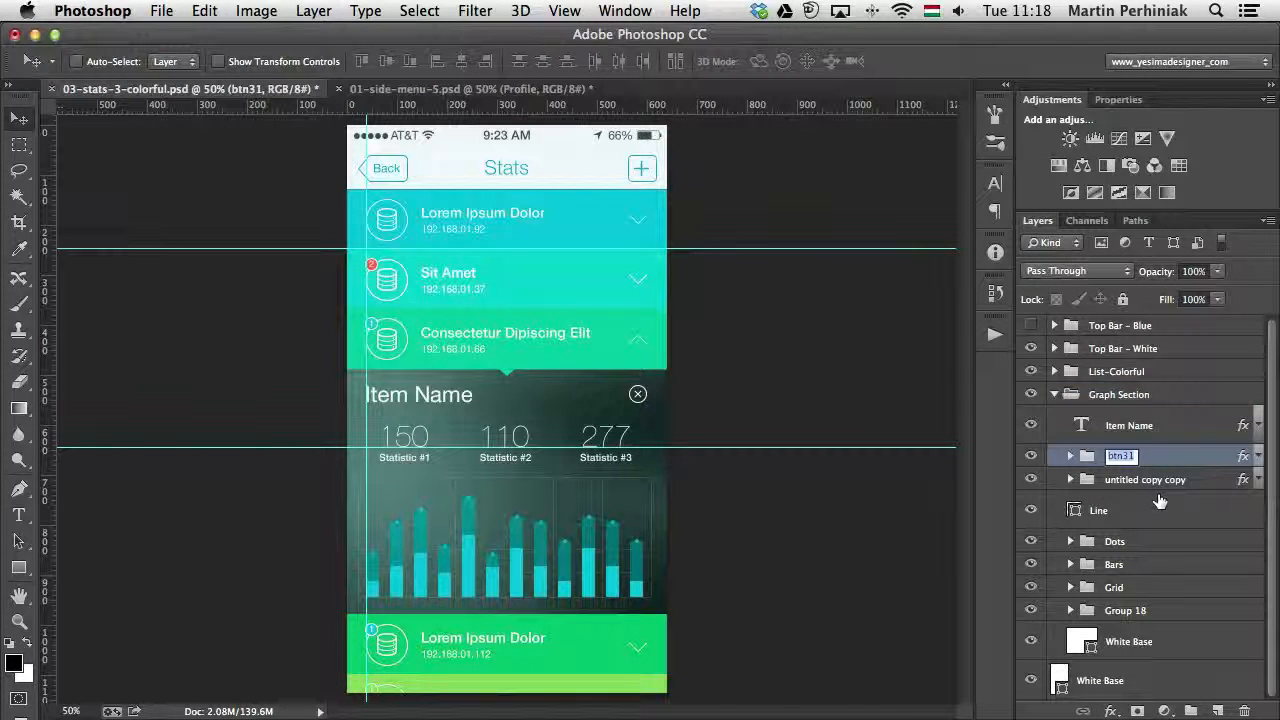
text(close)
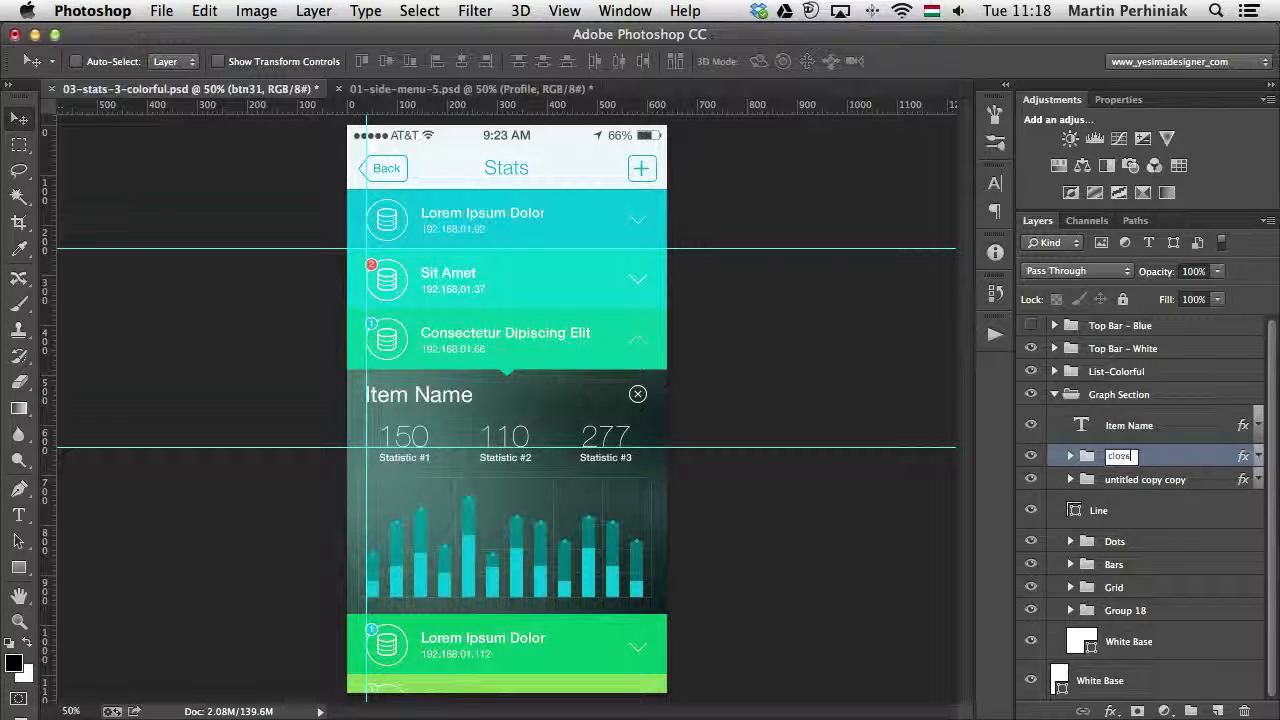
text( button)
key(Return)
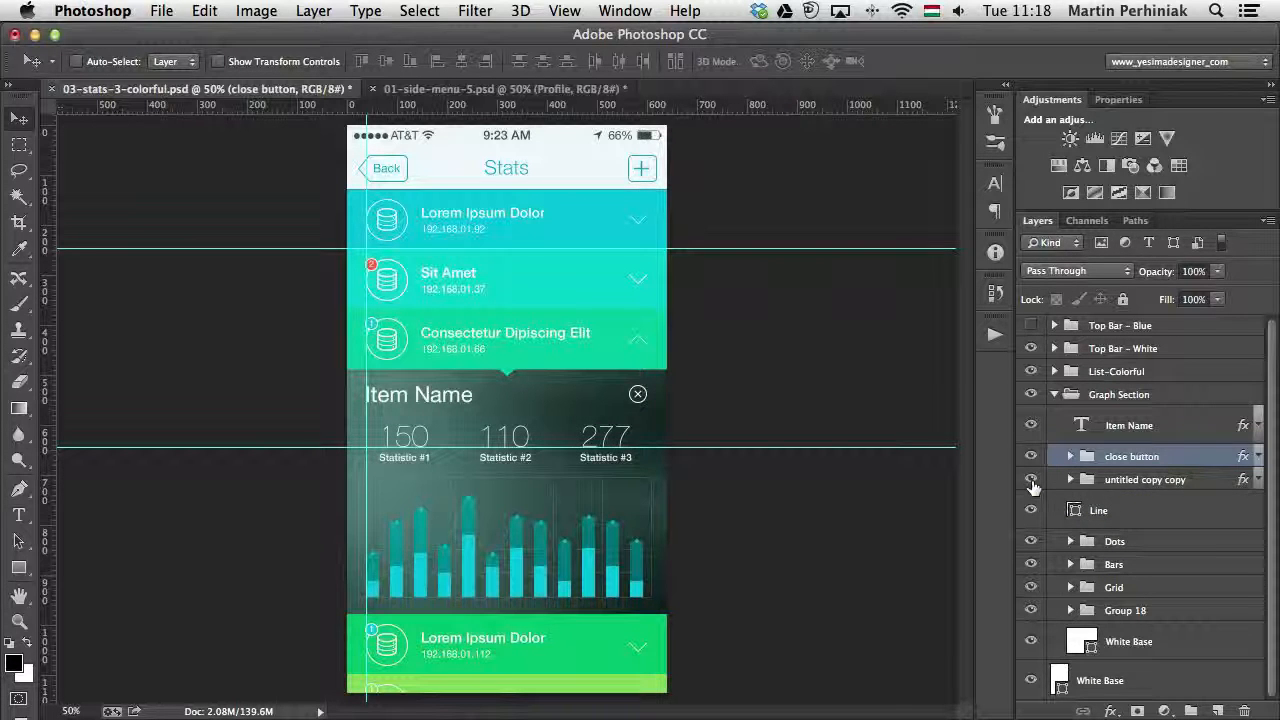
- Rename the untitled copy copy group in the Graph Section to numbers
click(1170, 480)
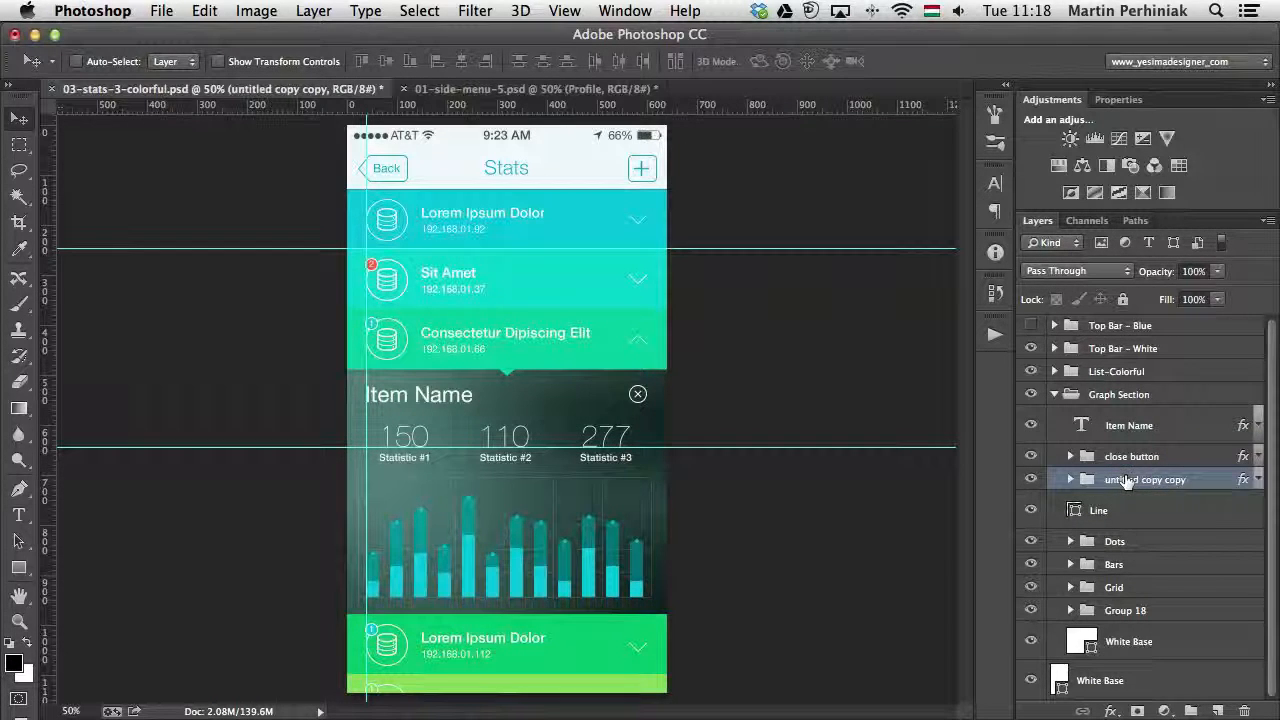
double_click(1126, 482)
text(numbers)
key(Return)
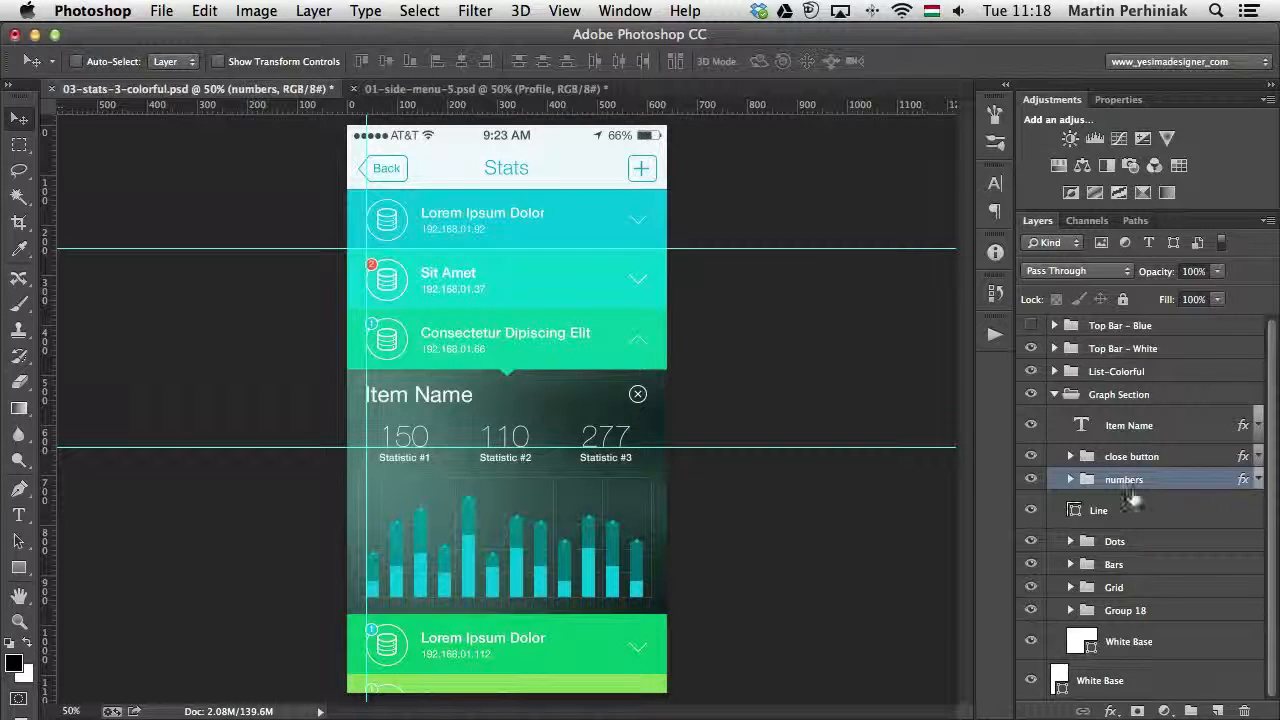
- Hide and show the Dots, Bars, Grid and Group 18 groups one by one to check what each contains
drag(1124, 512, 1124, 535)
click(1123, 544)
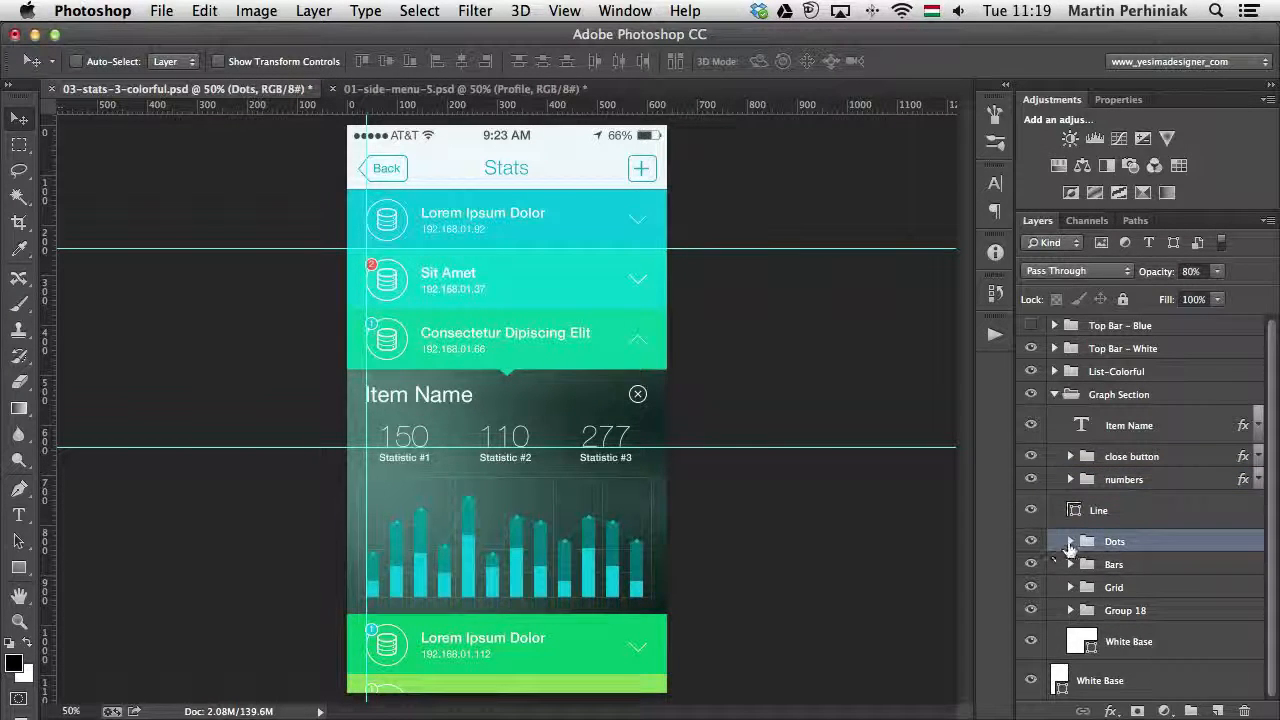
click(1033, 543)
click(1033, 543)
click(1033, 566)
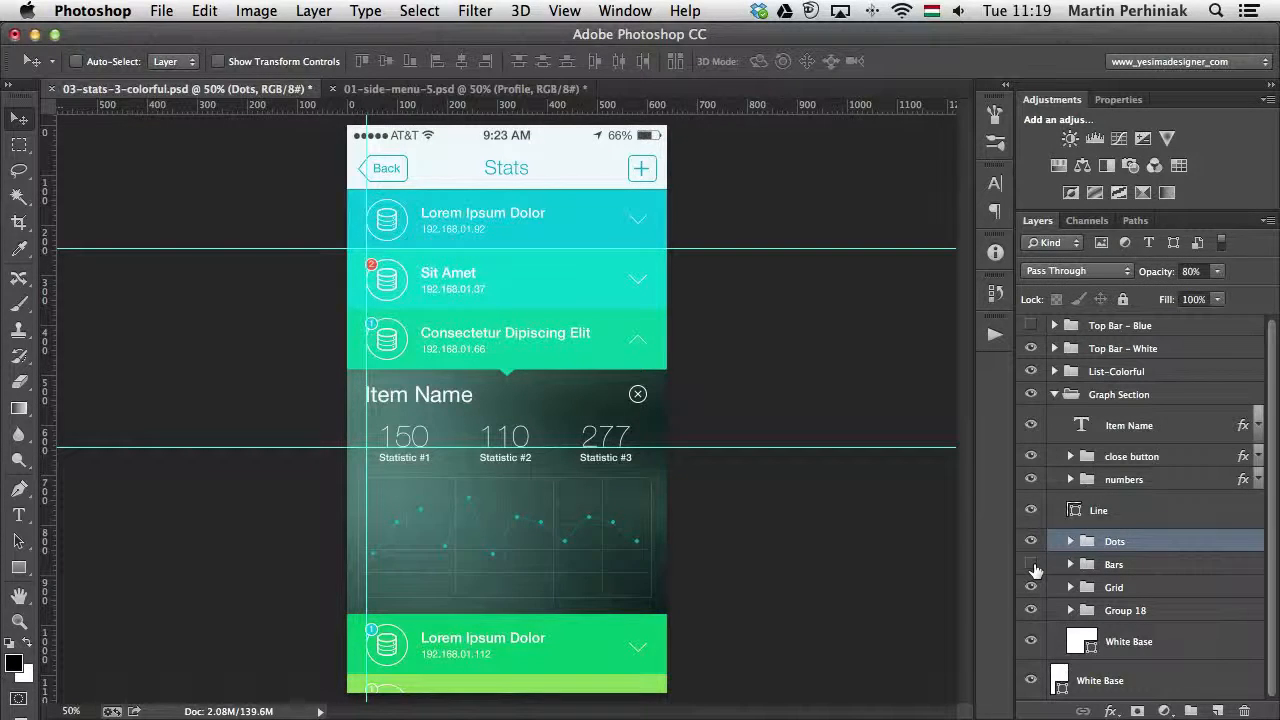
click(1033, 566)
click(1033, 589)
click(1033, 589)
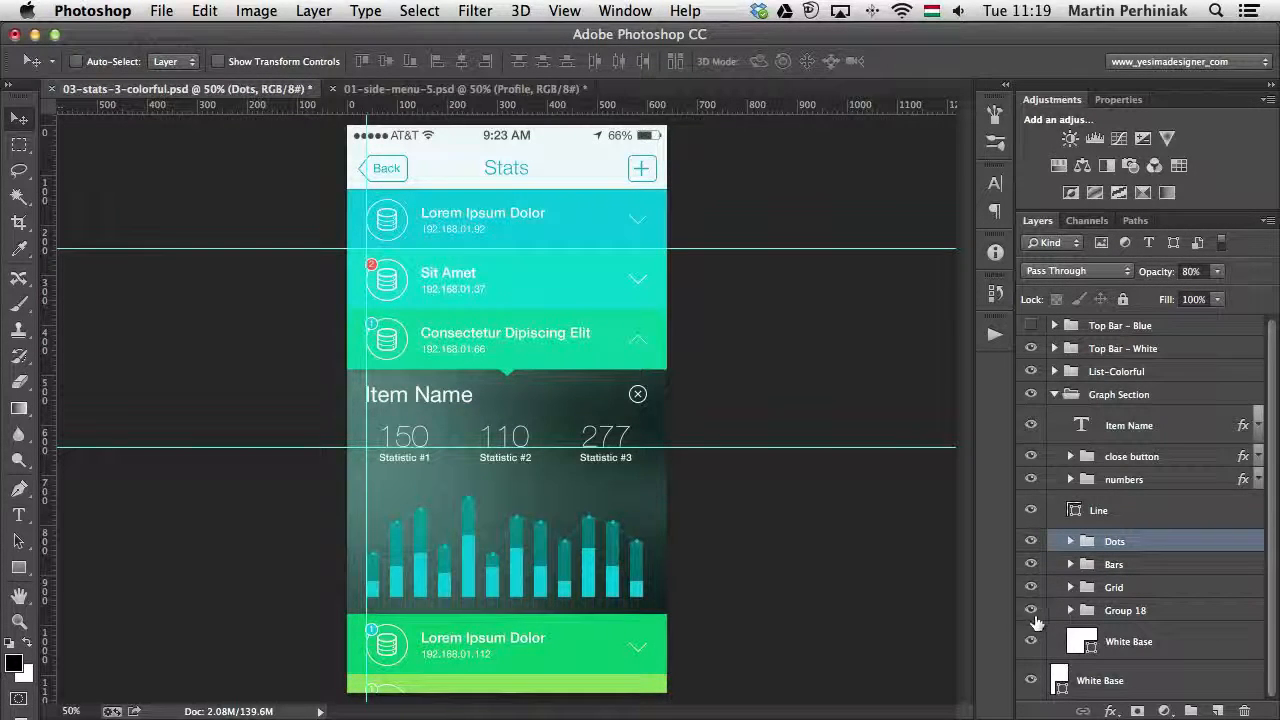
click(1033, 610)
click(1033, 610)
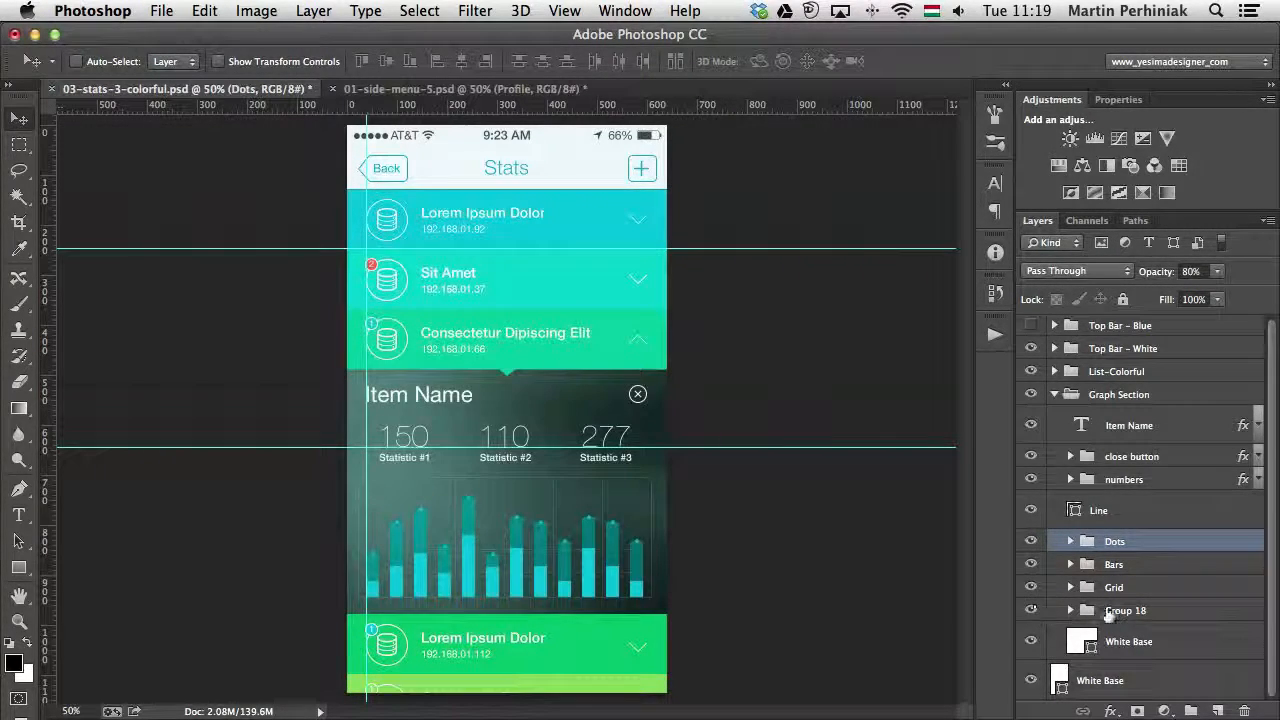
- Rename the Group 18 group in the Graph Section to Background
double_click(1125, 610)
text(Background)
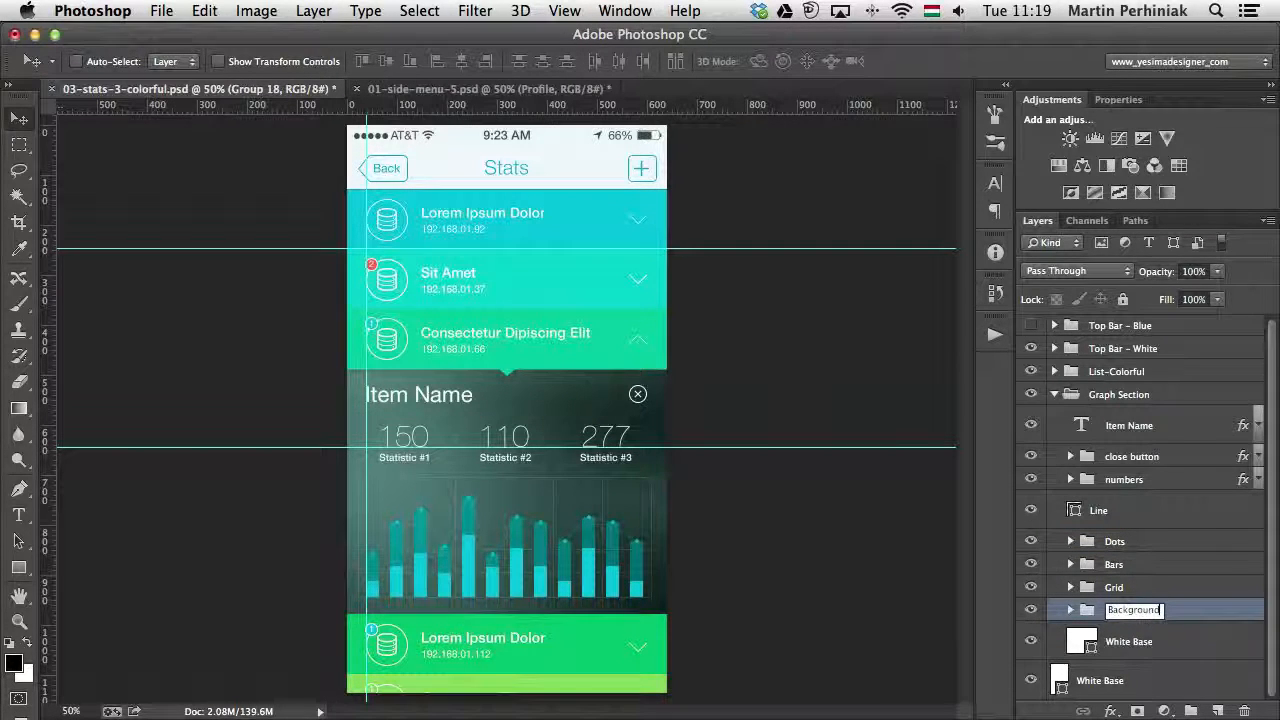
key(Return)
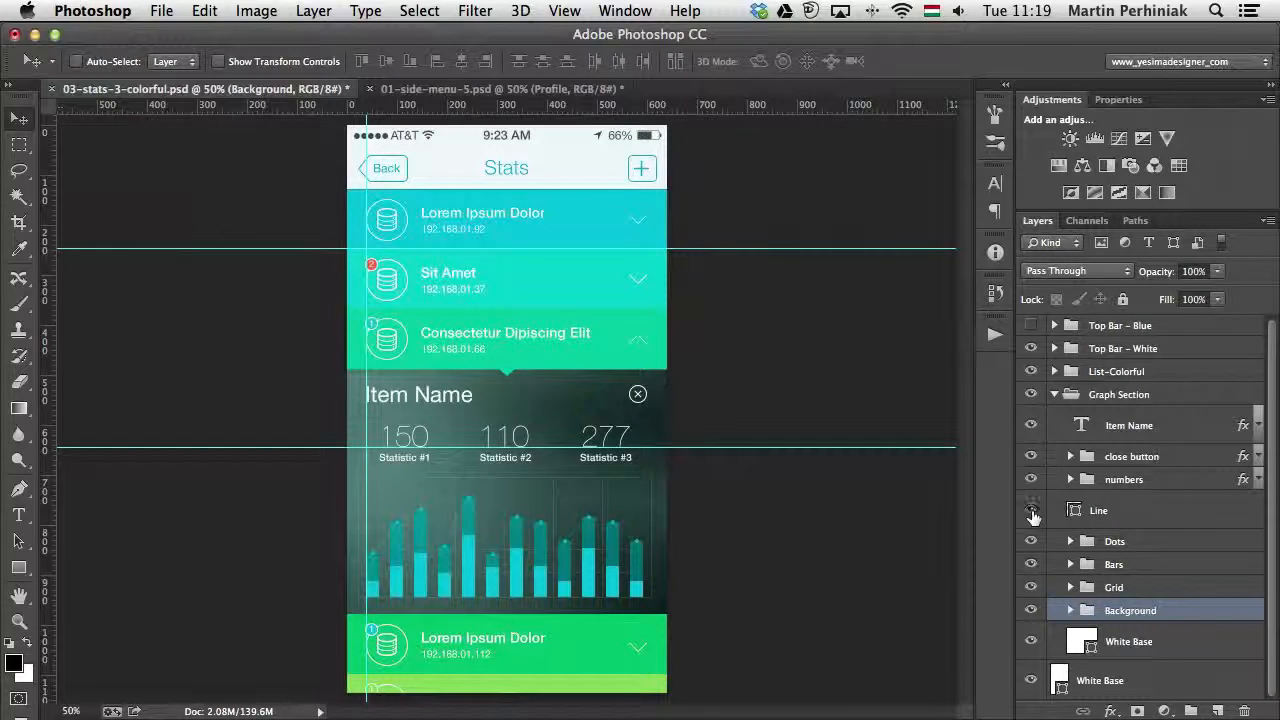
- Group the Line layer with the Dots, Bars, Grid and Background groups and name the new group graph
shift+click(1115, 512)
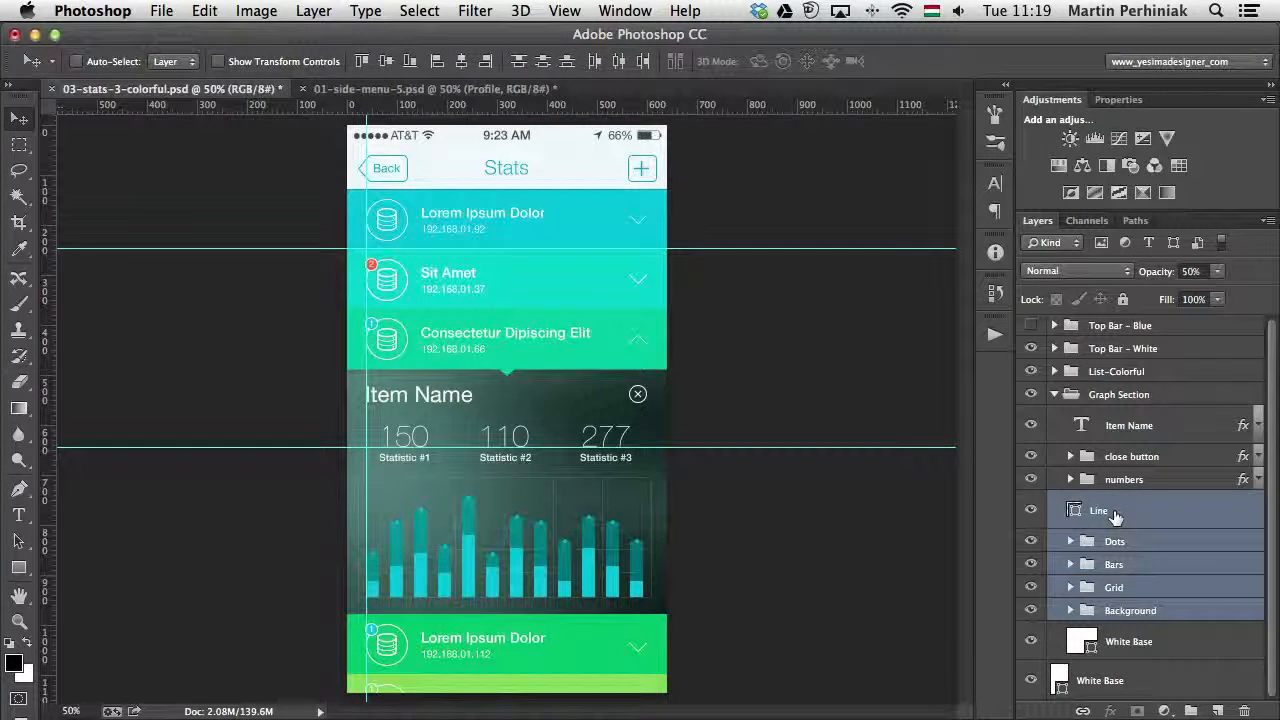
key(super+g)
double_click(1125, 503)
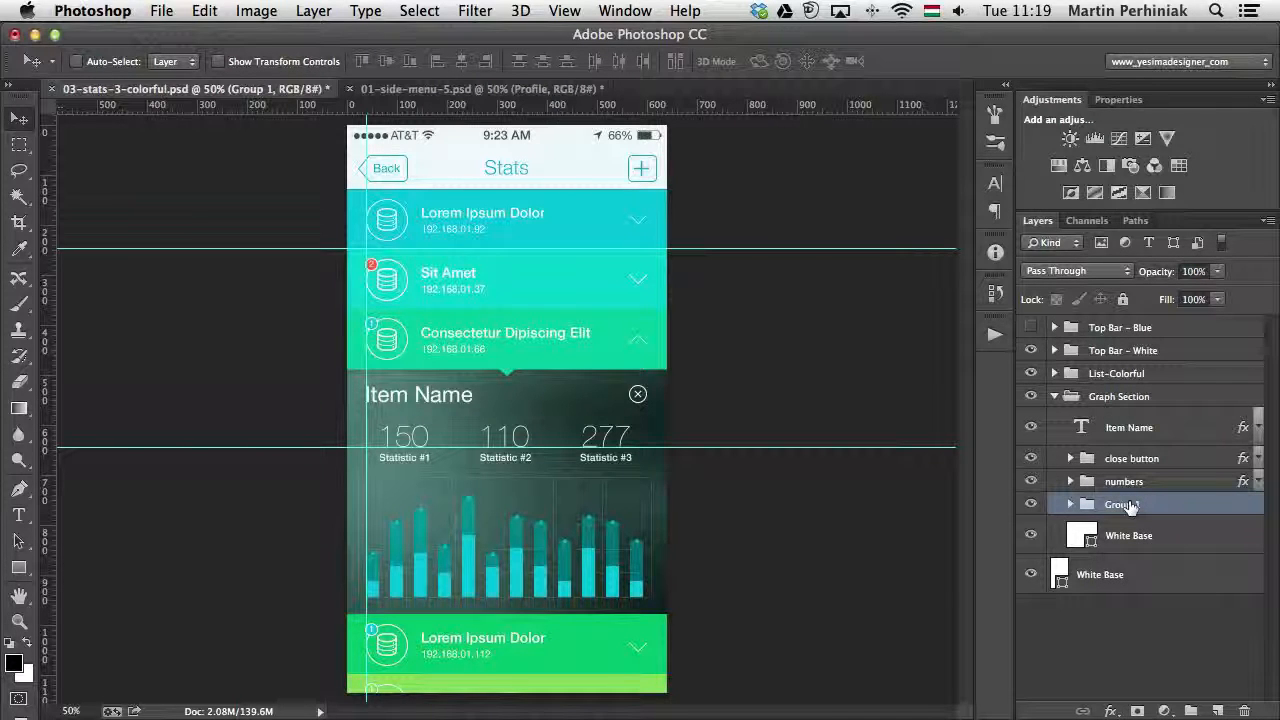
text(gra)
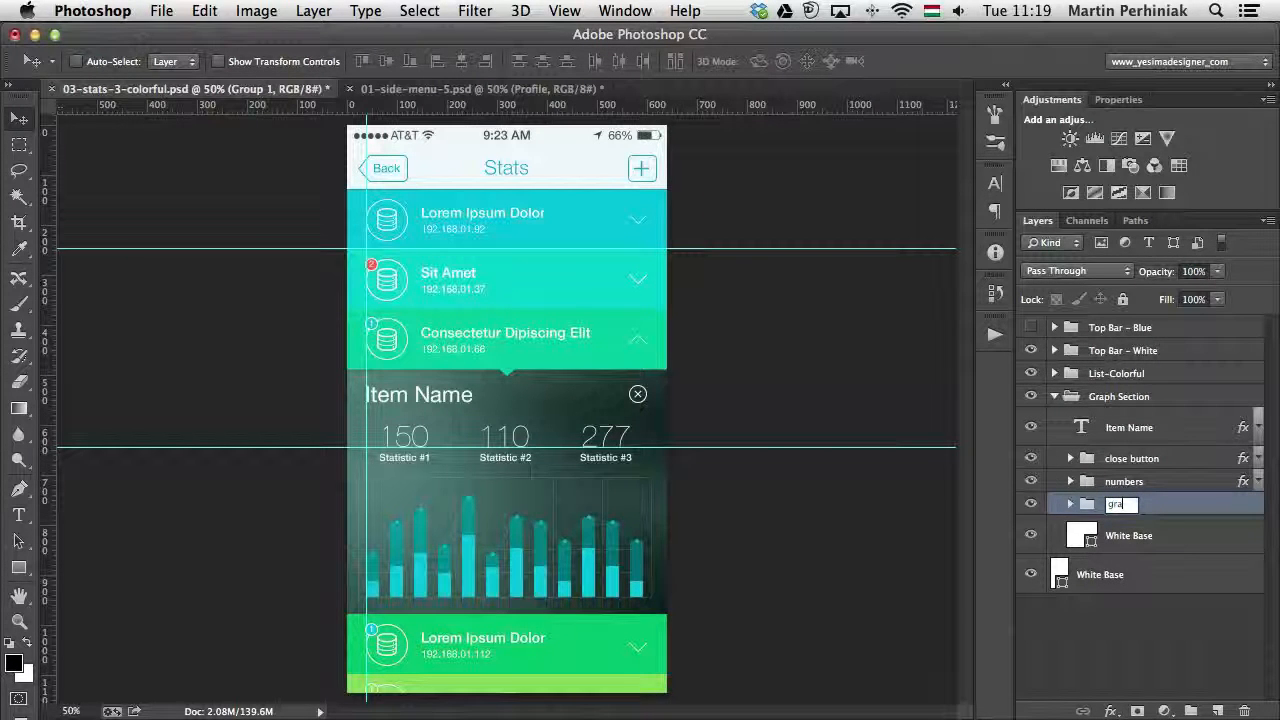
text(ph)
key(Return)
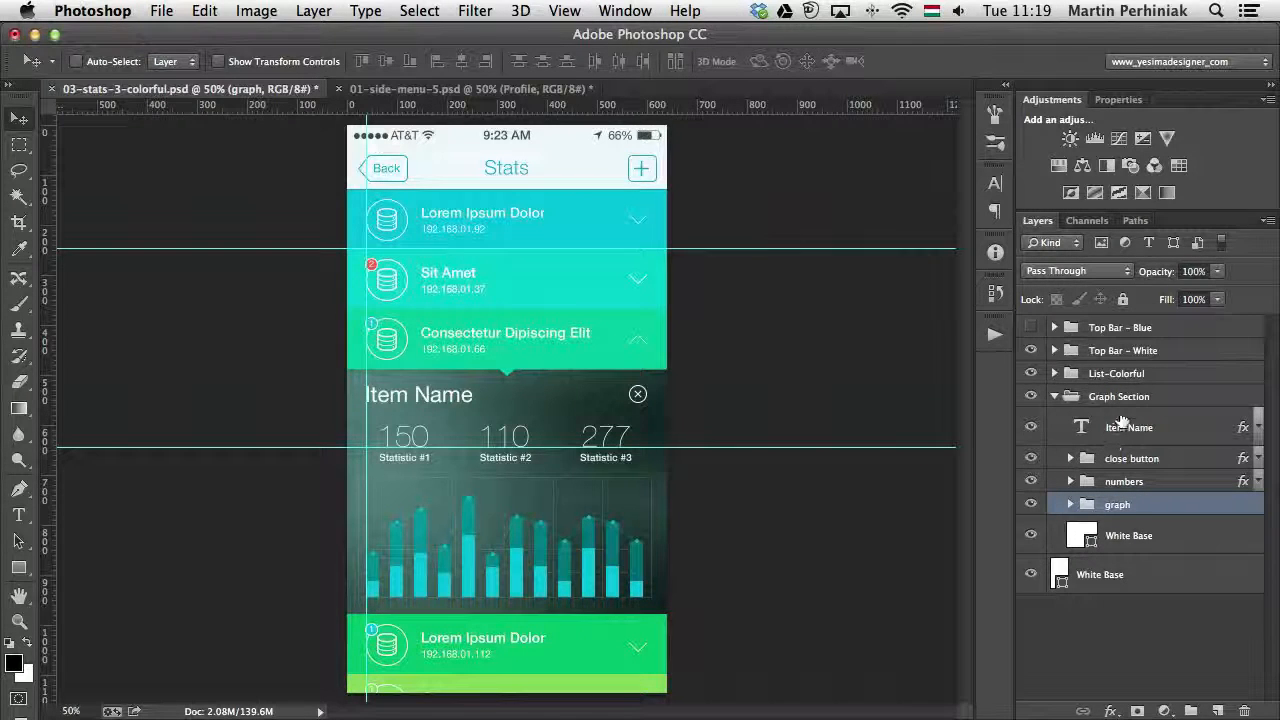
- Toggle the visibility of the Graph Section and its close button, numbers, Item Name and graph elements to review the structure
click(1033, 398)
click(1033, 398)
click(1031, 458)
click(1031, 481)
click(1031, 481)
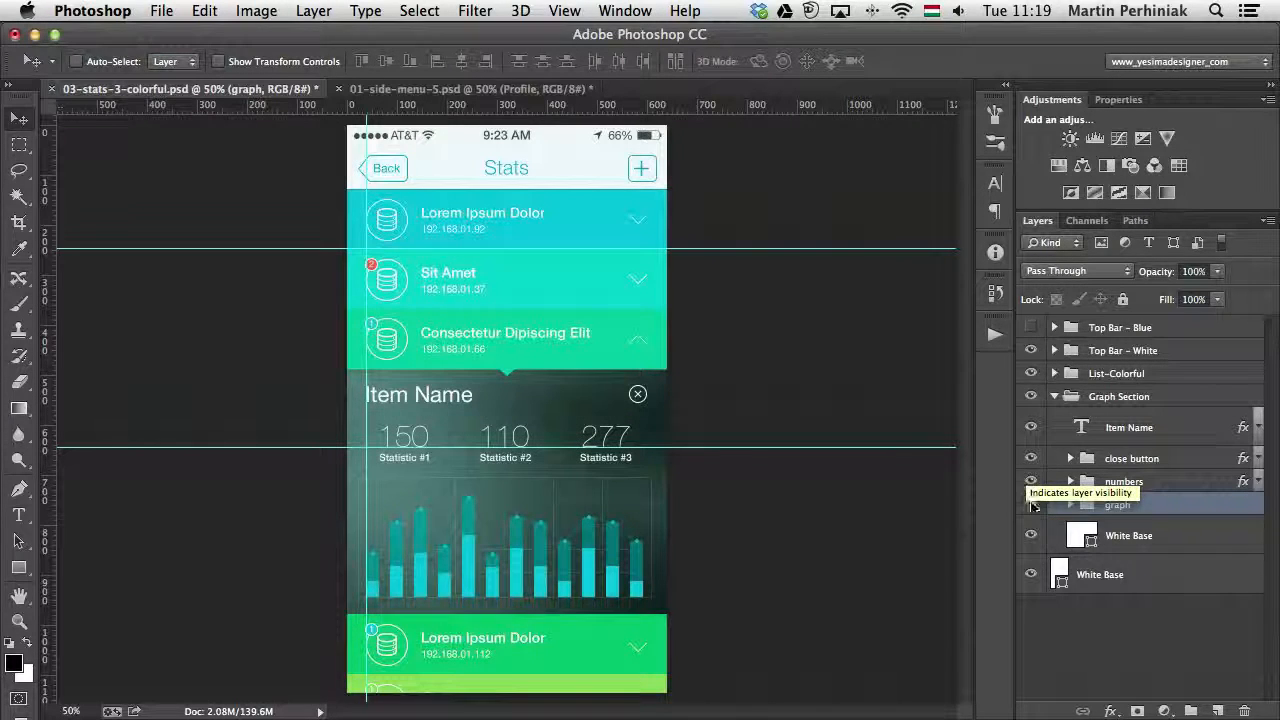
click(1031, 427)
click(1031, 427)
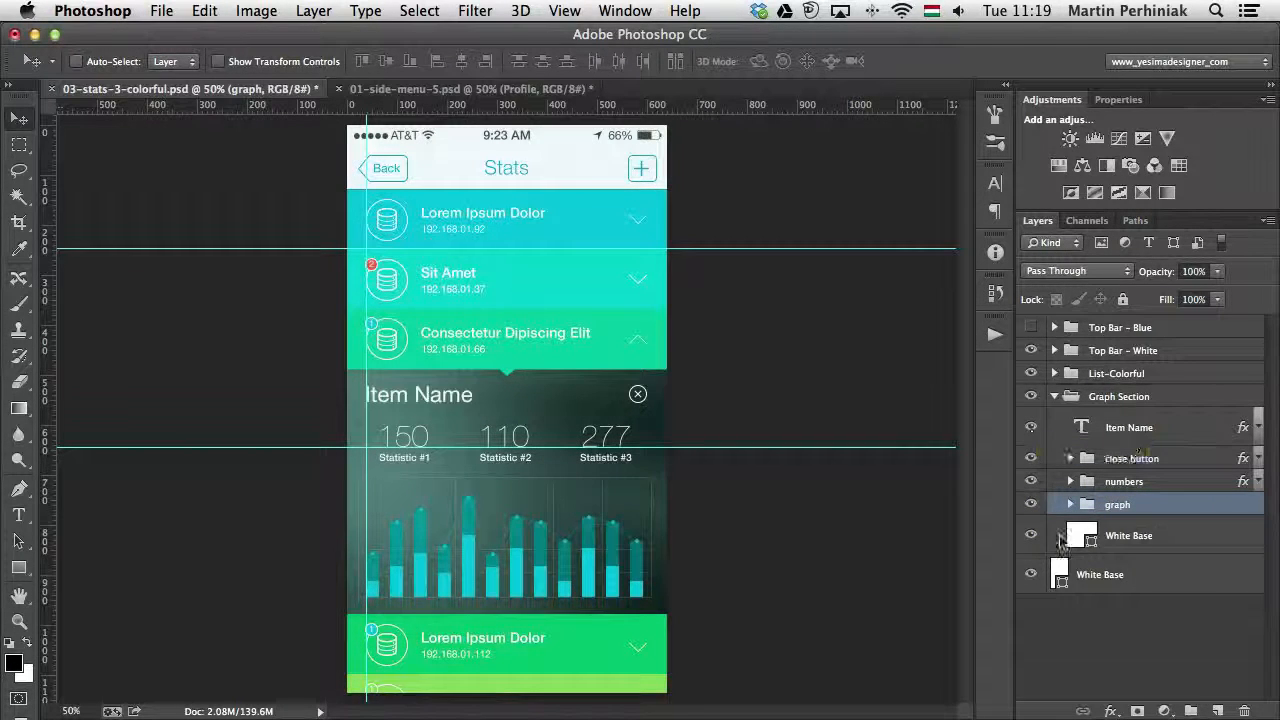
click(1031, 504)
click(1031, 504)
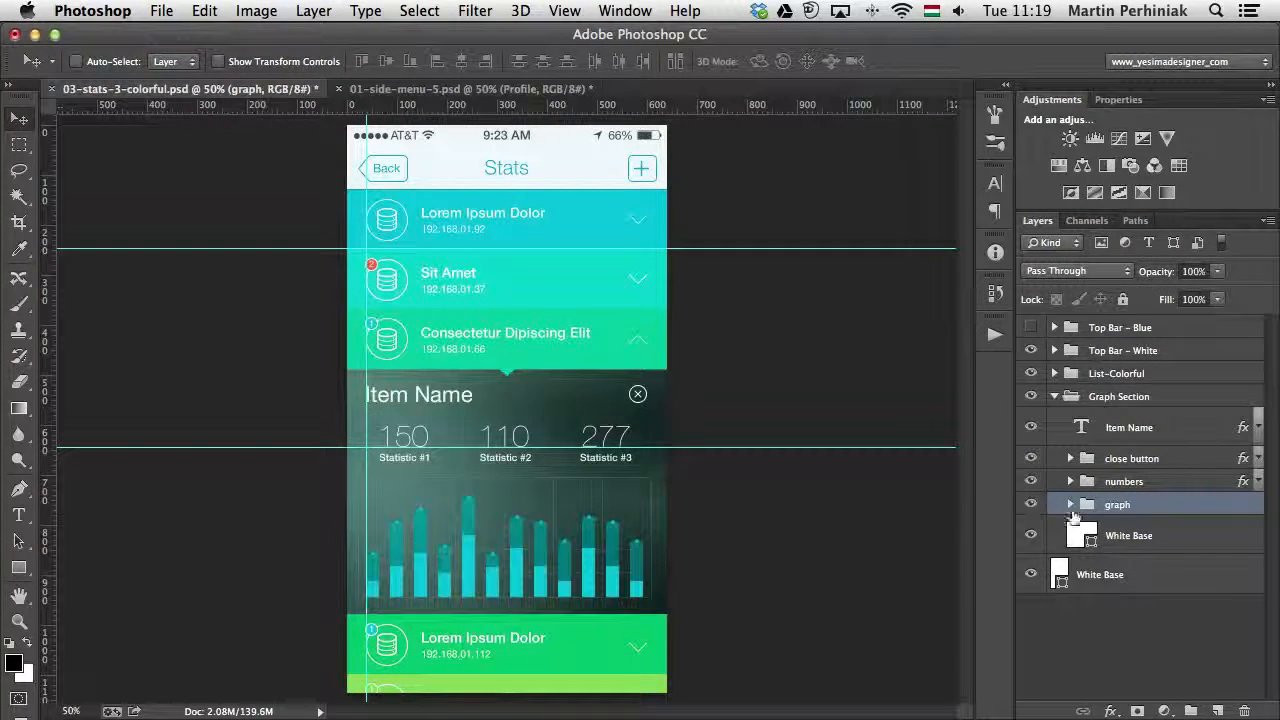
- Move the Background group out of the graph group to directly below it, and toggle both groups' visibility to check the separation
click(1070, 504)
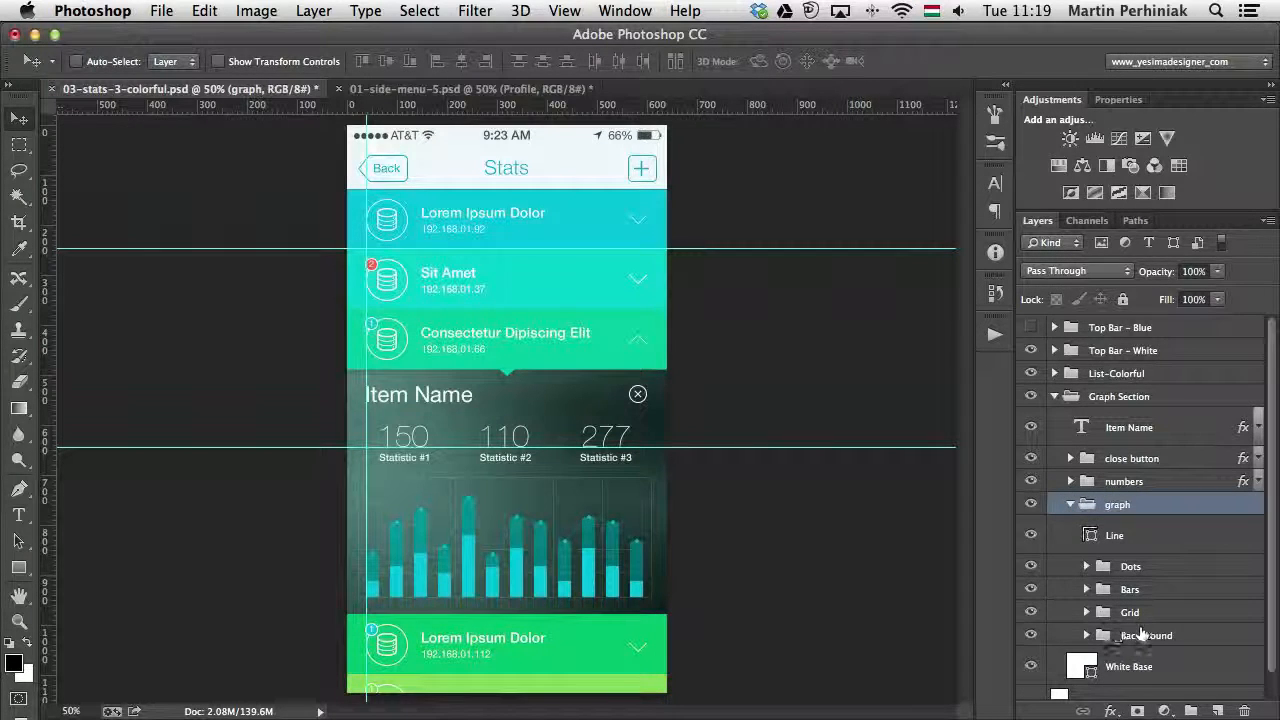
drag(1126, 636, 1120, 645)
click(1071, 505)
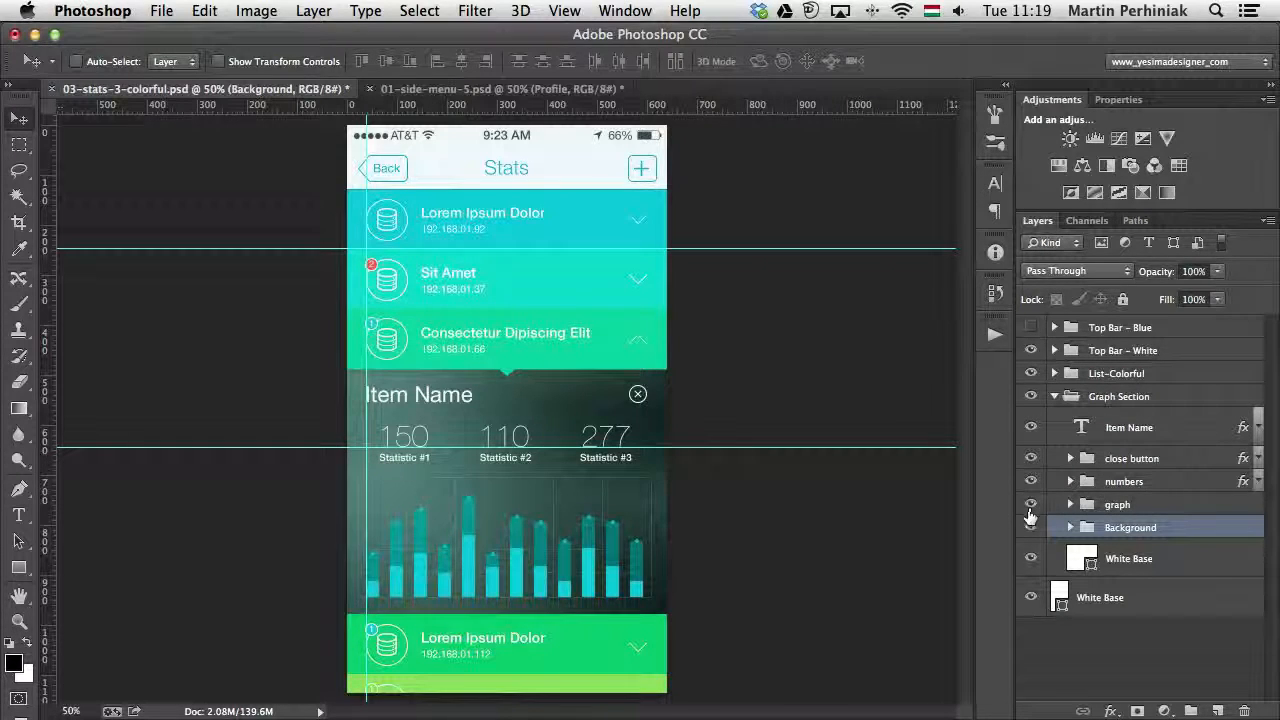
click(1031, 527)
click(1031, 527)
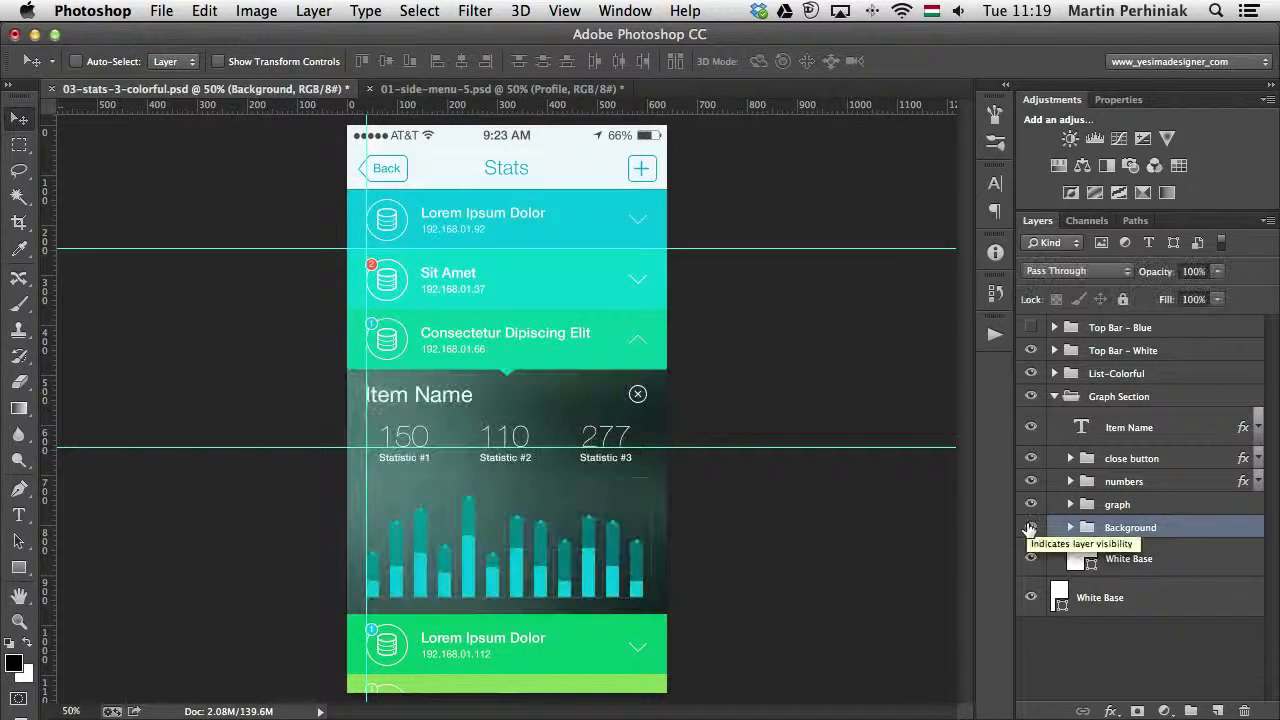
click(1032, 506)
click(1032, 506)
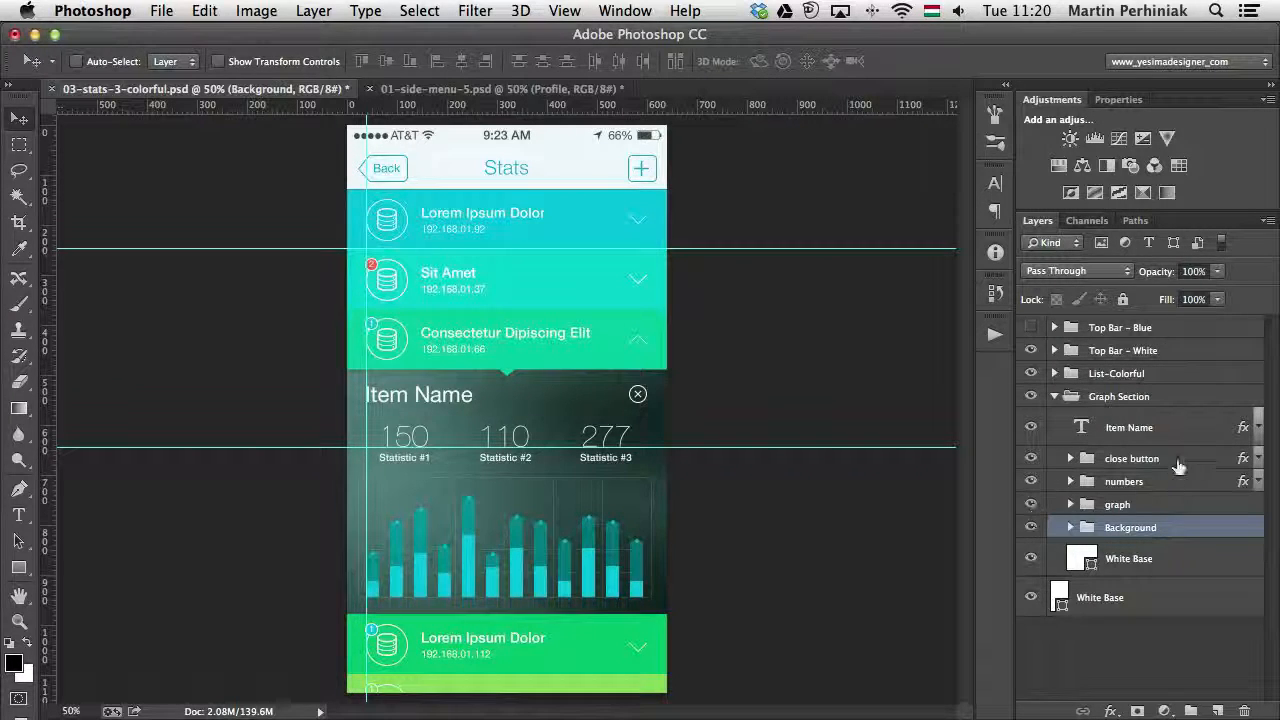
- Assign the Orange color label to the Item Name text layer
click(1208, 428)
right_click(1208, 428)
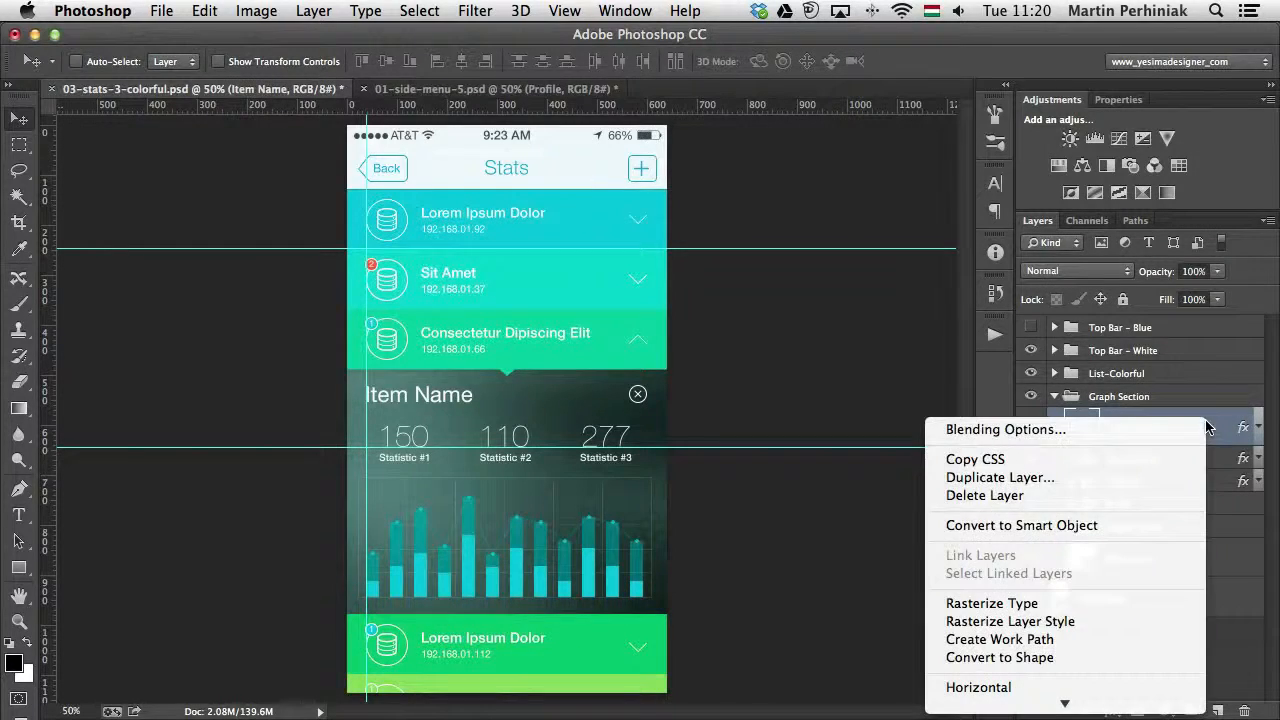
scroll(1065, 400, down, 5)
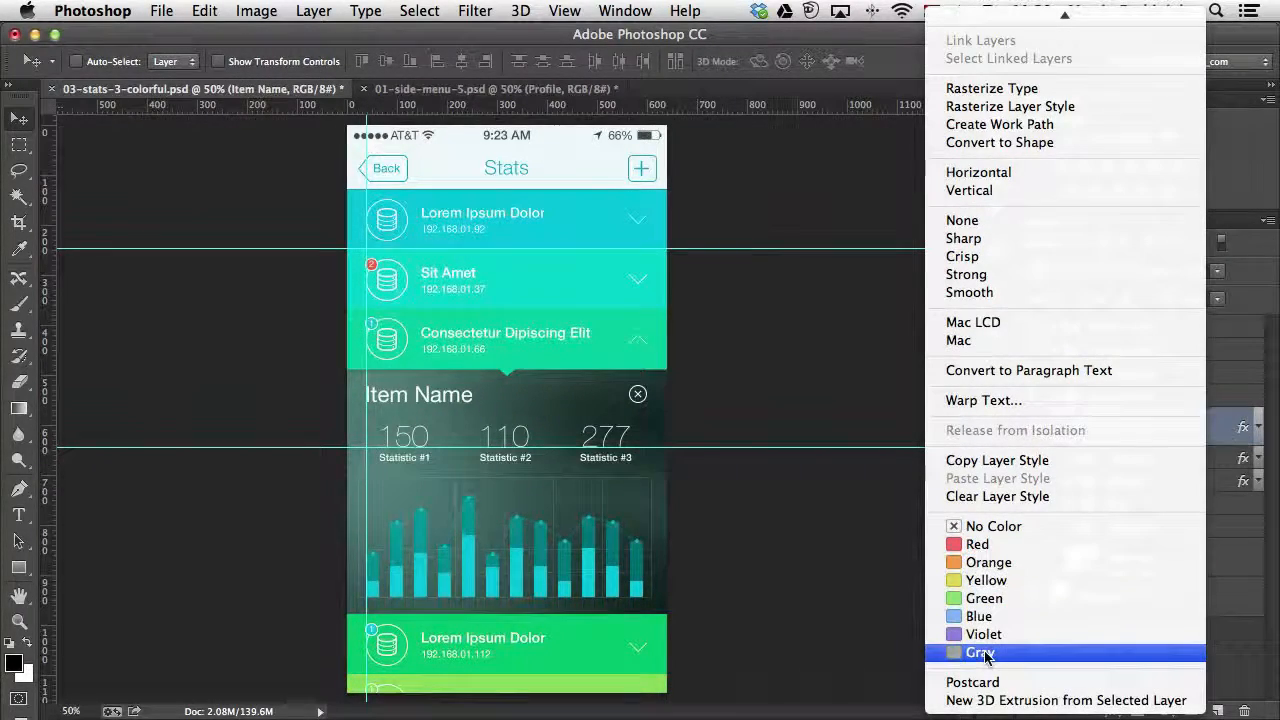
click(1003, 562)
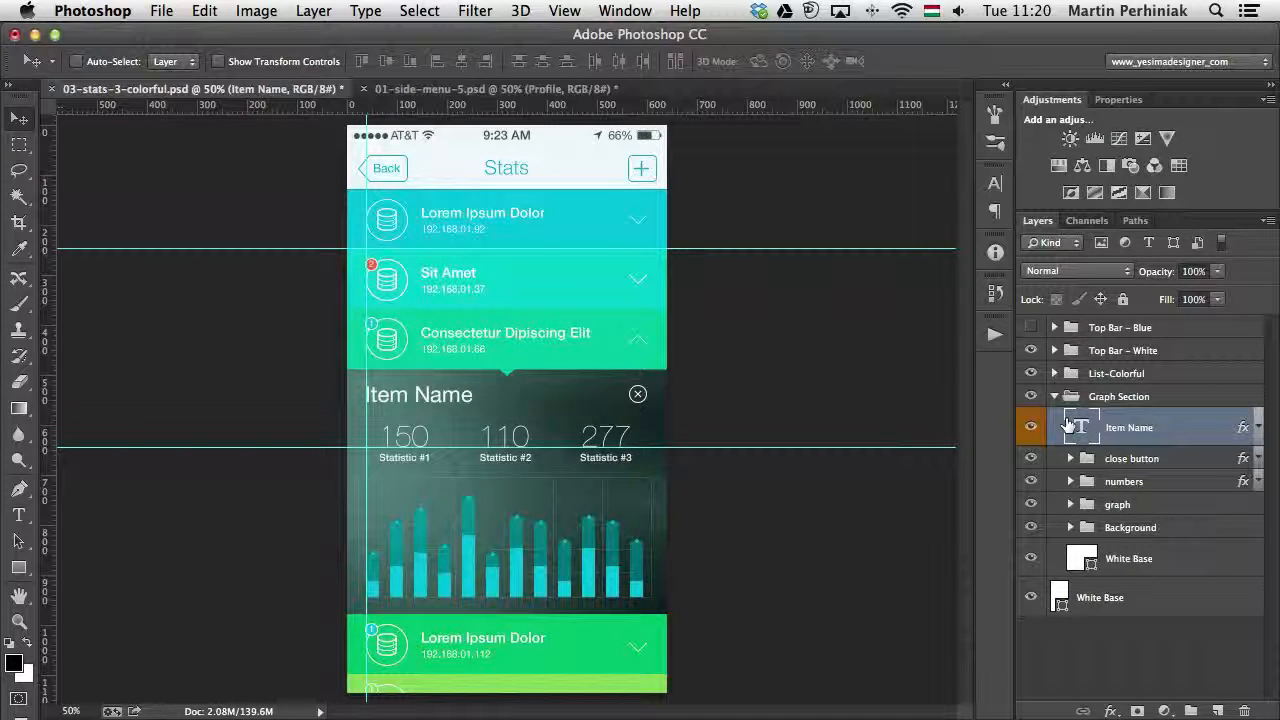
- Filter the layer list by color to show only layers labeled Orange
click(1070, 243)
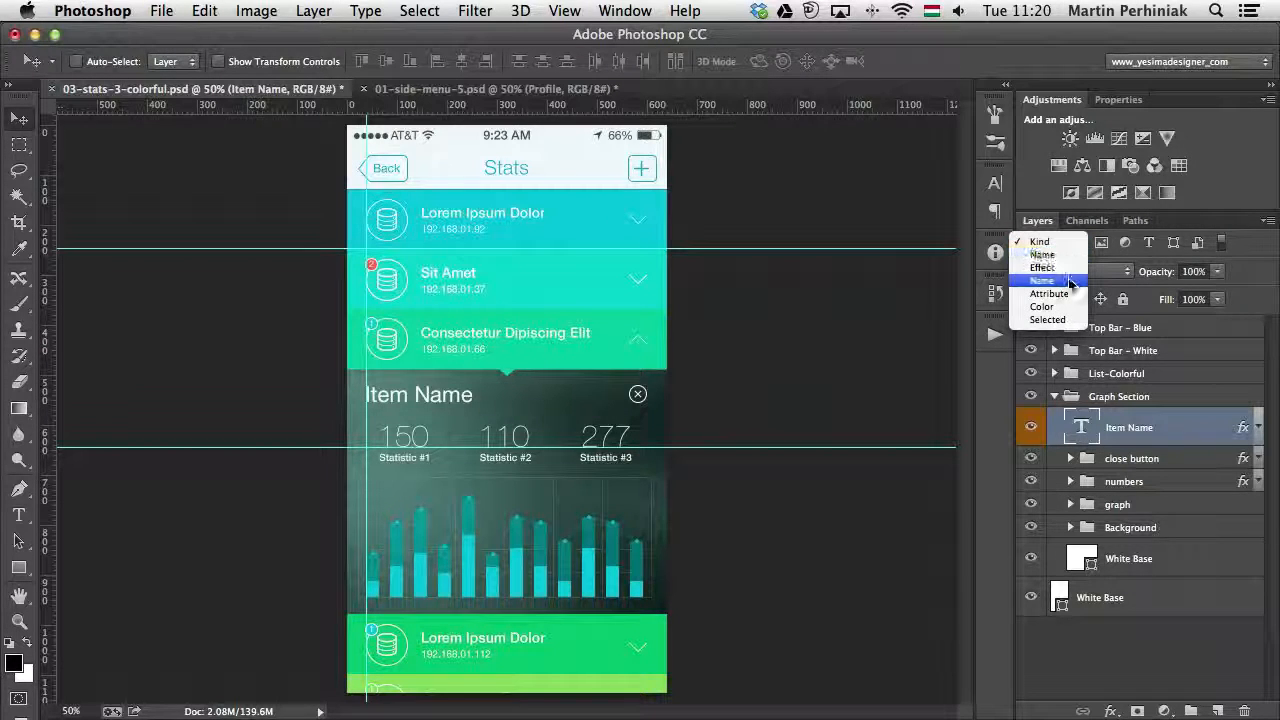
click(1062, 316)
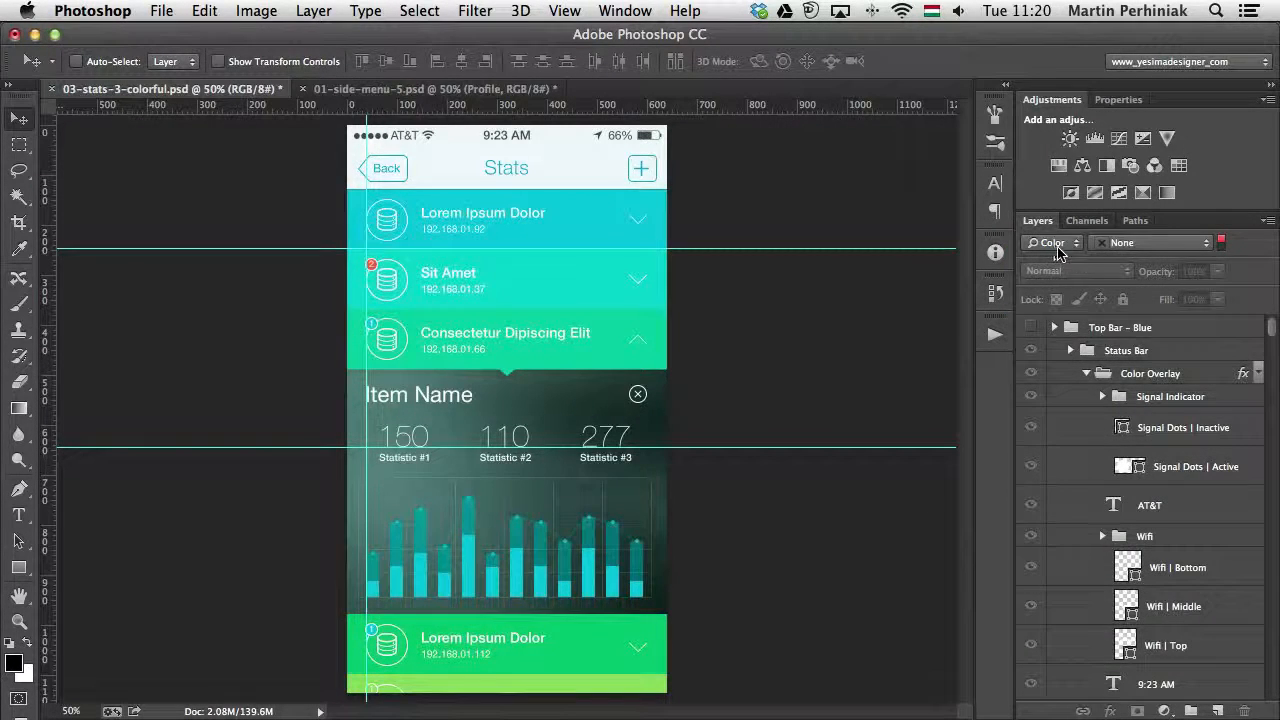
click(1150, 252)
click(1140, 284)
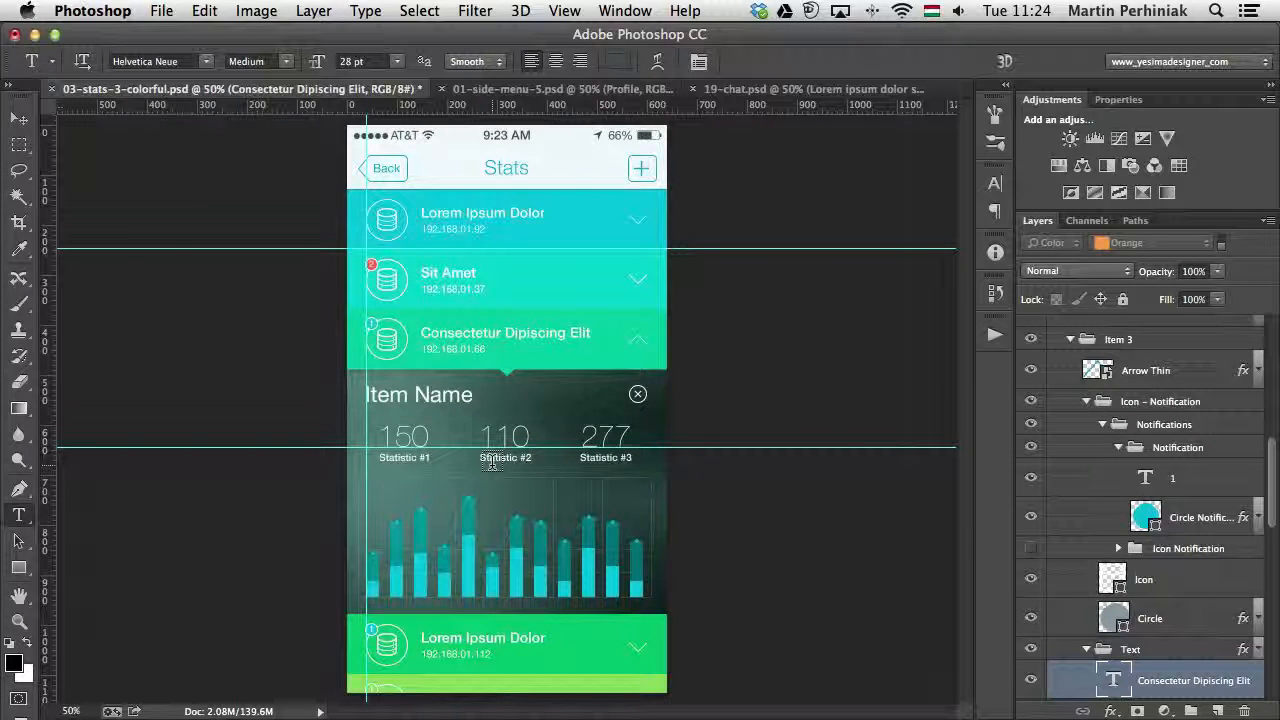
- Select the 150 text layer above Statistic #1 and scale it proportionally to about 152.5% with Free Transform
click(408, 438)
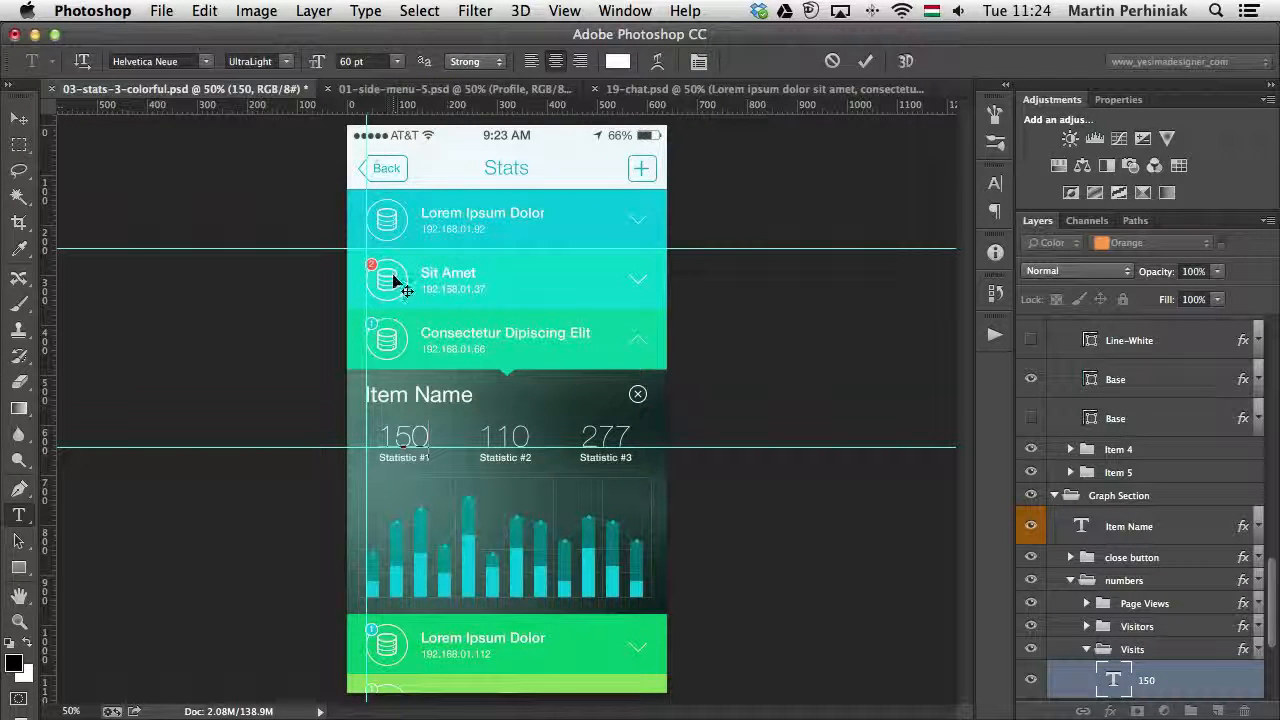
key(Escape)
key(super+t)
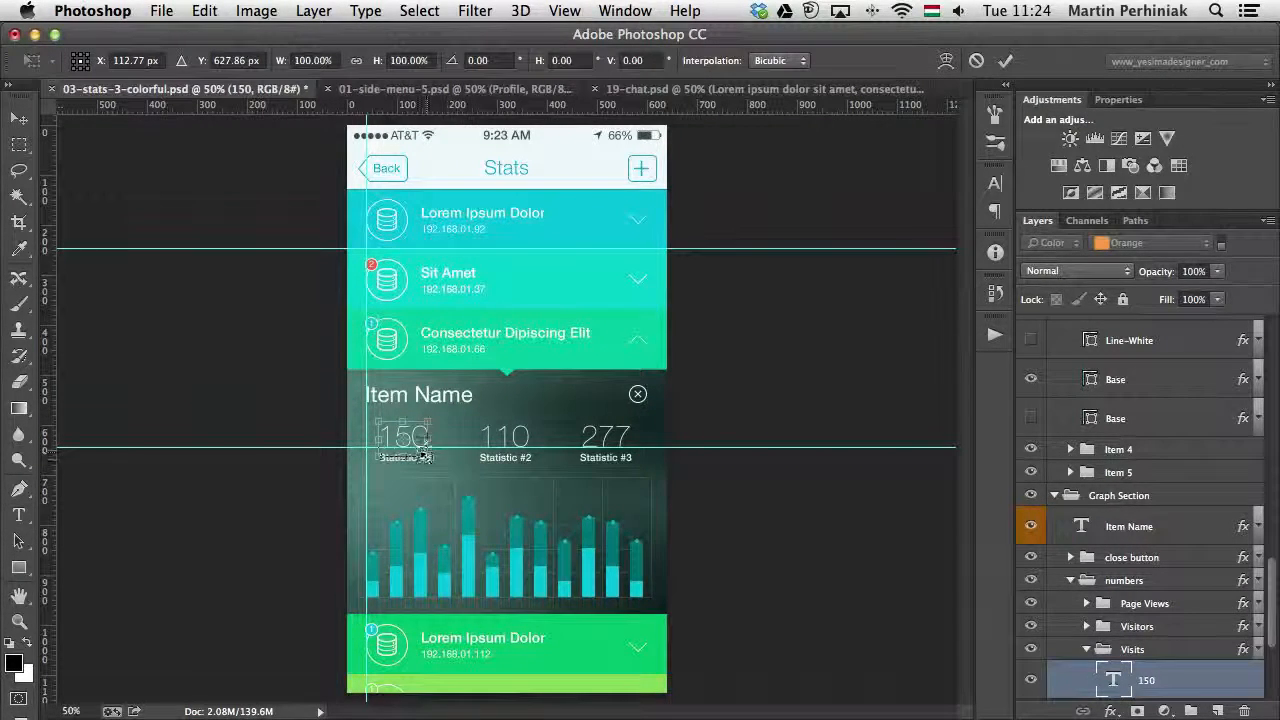
drag(428, 456, 456, 476)
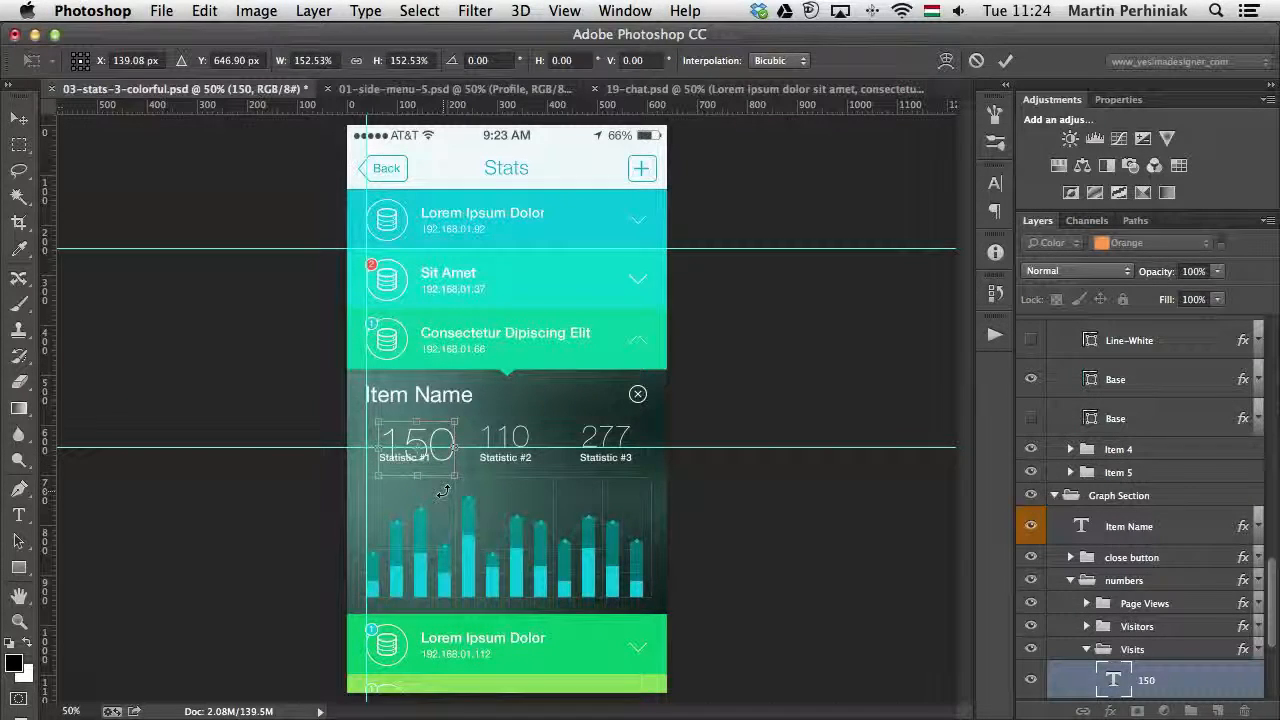
key(Return)
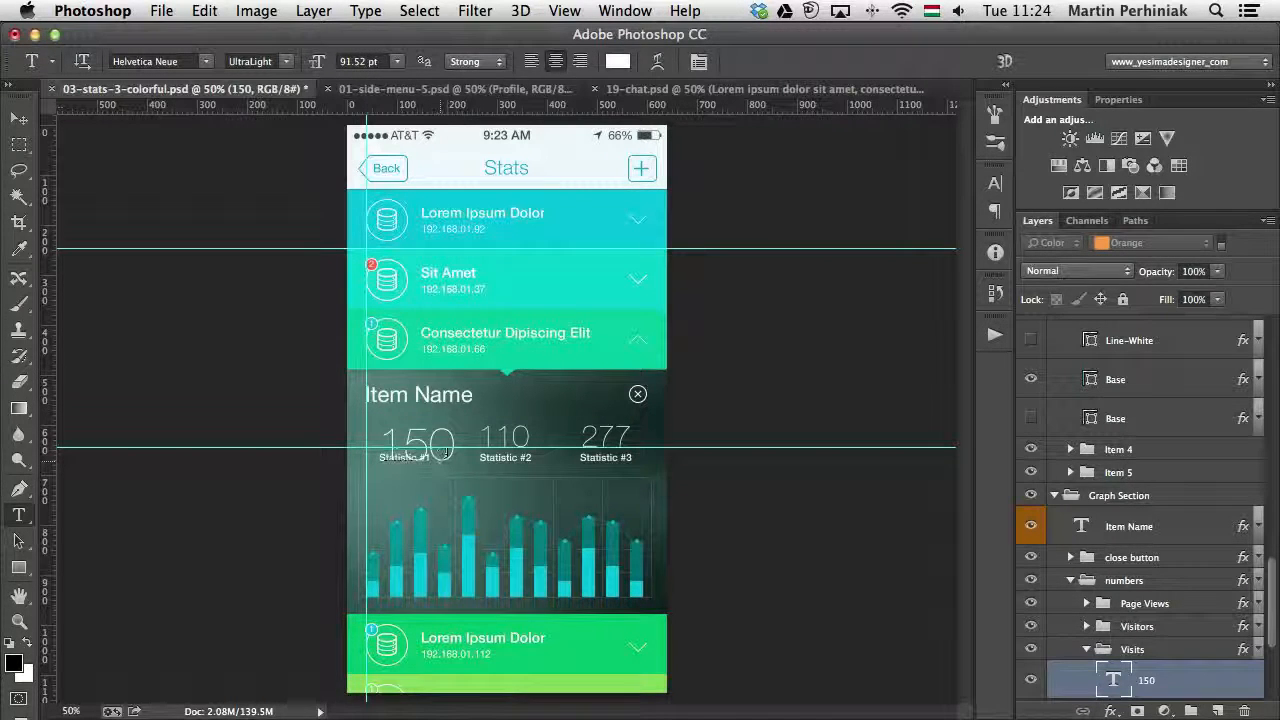
- Select the whole 150 text and set its font size to 90 pt
double_click(440, 445)
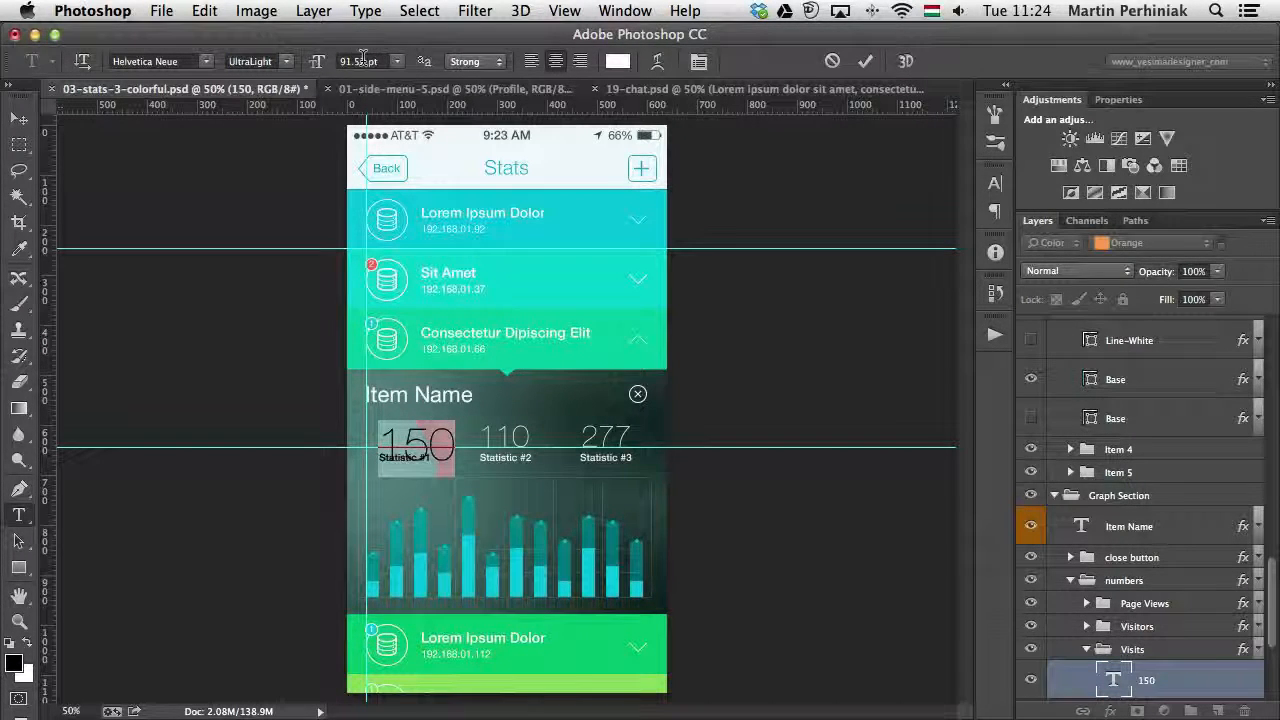
click(314, 59)
text(90)
key(Return)
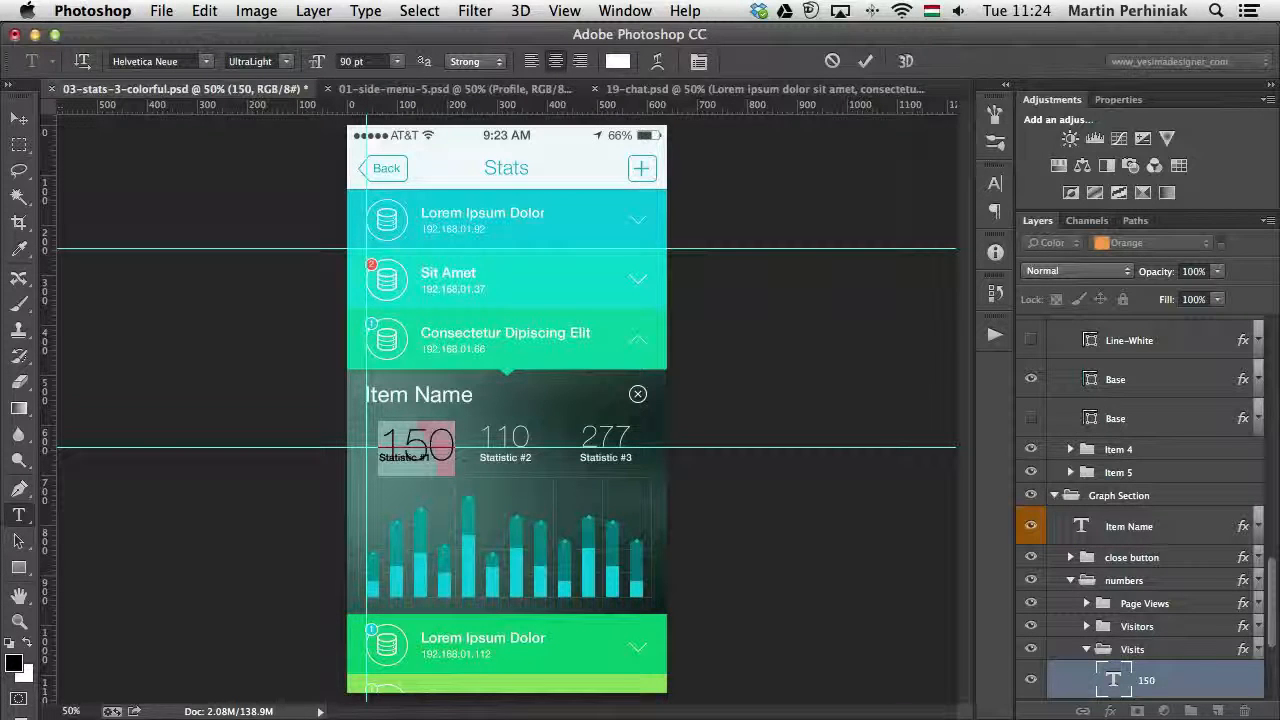
- Set the 150 text's font size to 60 pt and move it back above the Statistic #1 label, level with 110 and 277
key(super+Return)
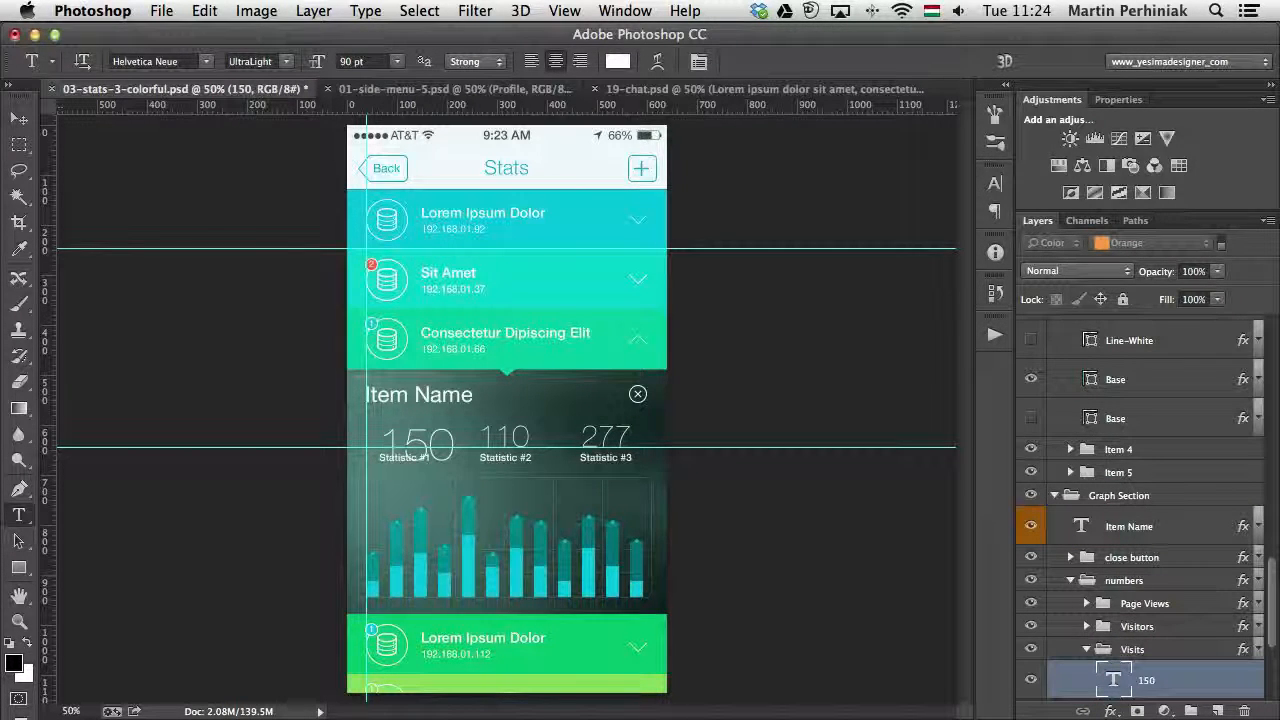
double_click(449, 450)
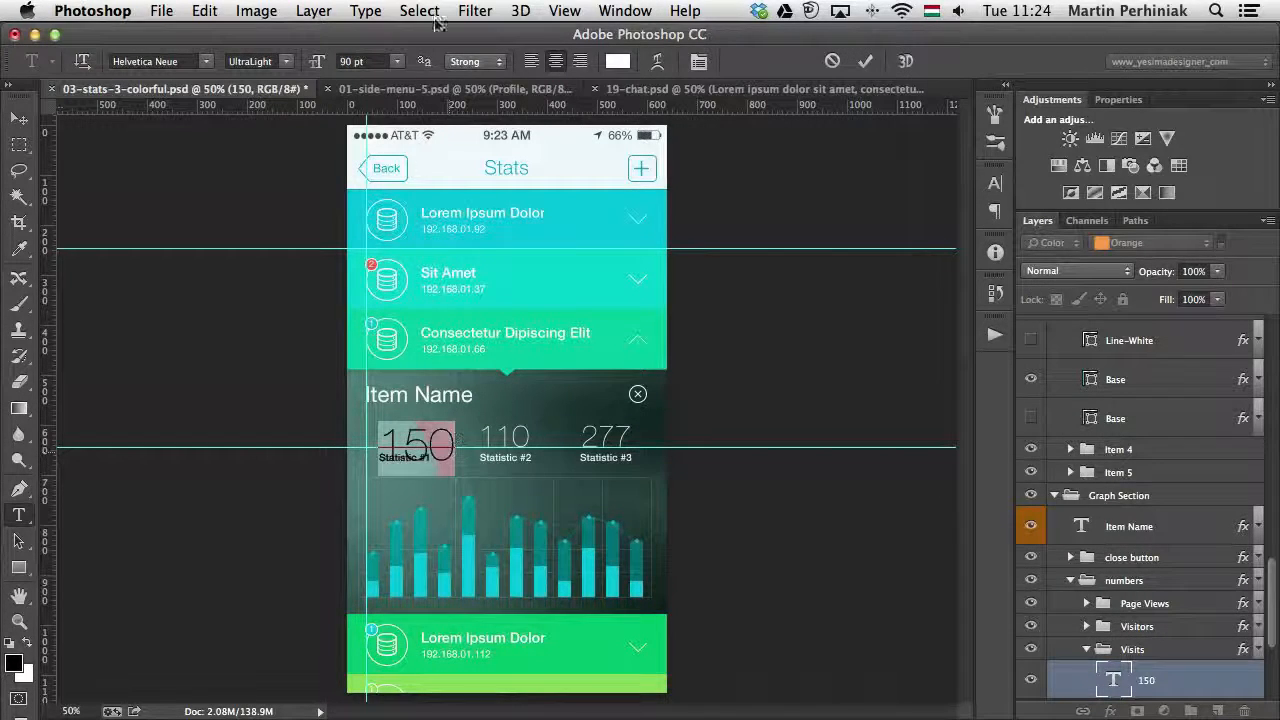
drag(380, 62, 268, 41)
text(60)
key(Return)
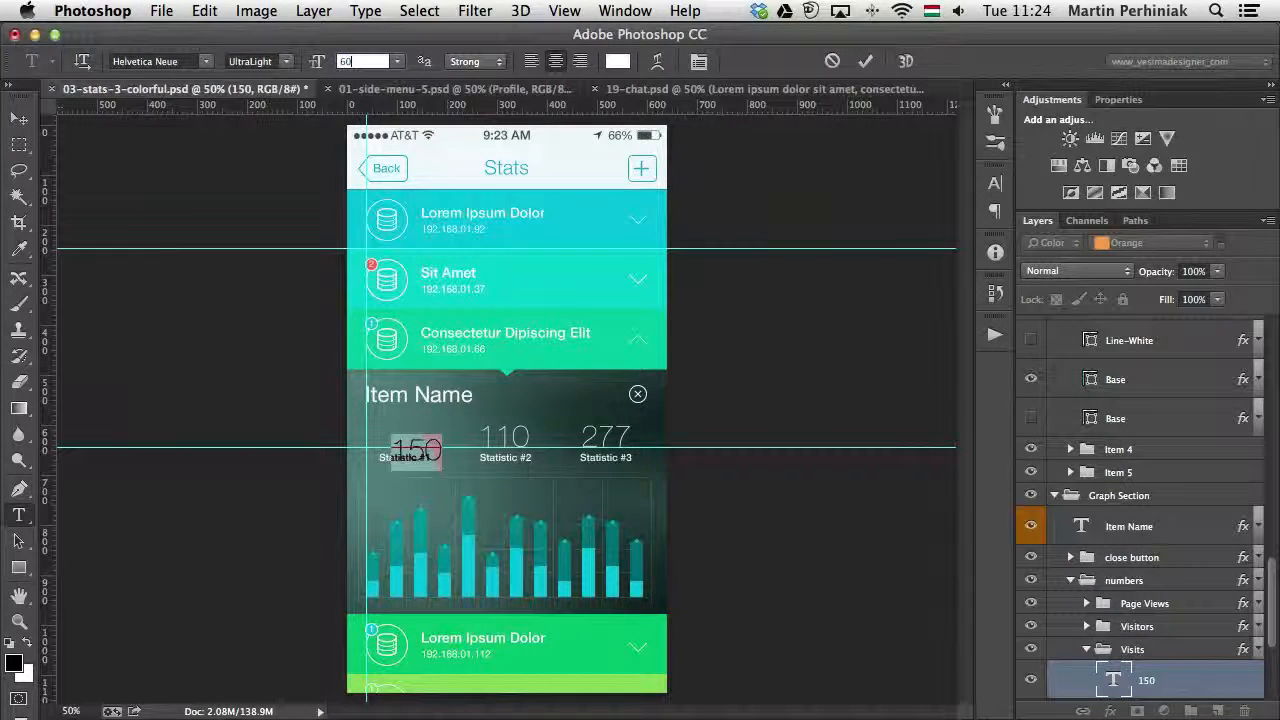
key(super+Return)
key(v)
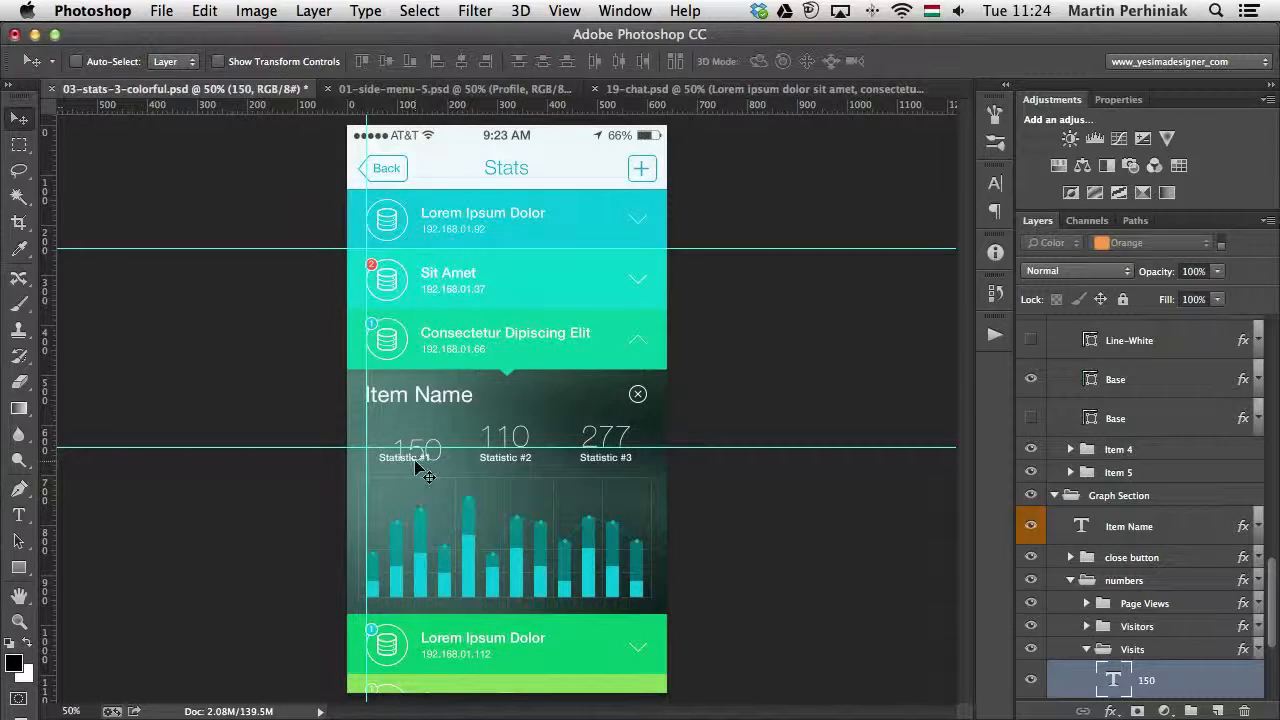
drag(411, 450, 405, 435)
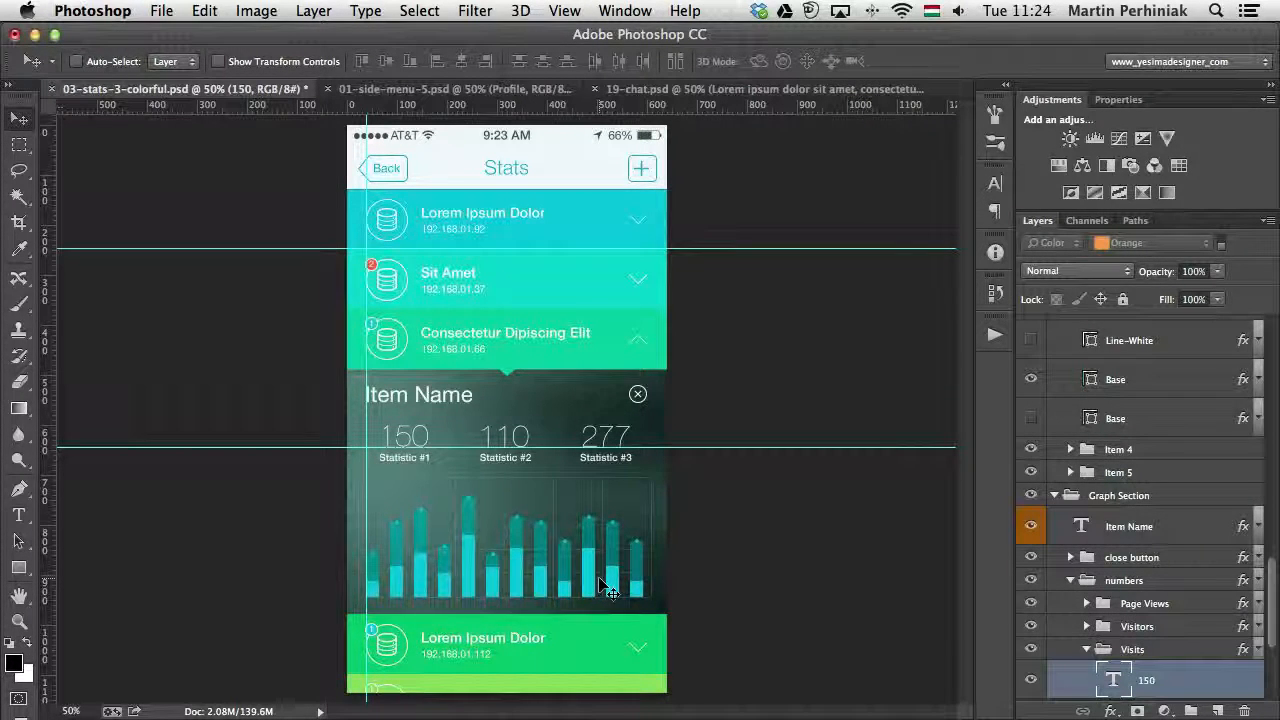
- Try scaling the 150 text above Statistic #1 with Free Transform
key(t)
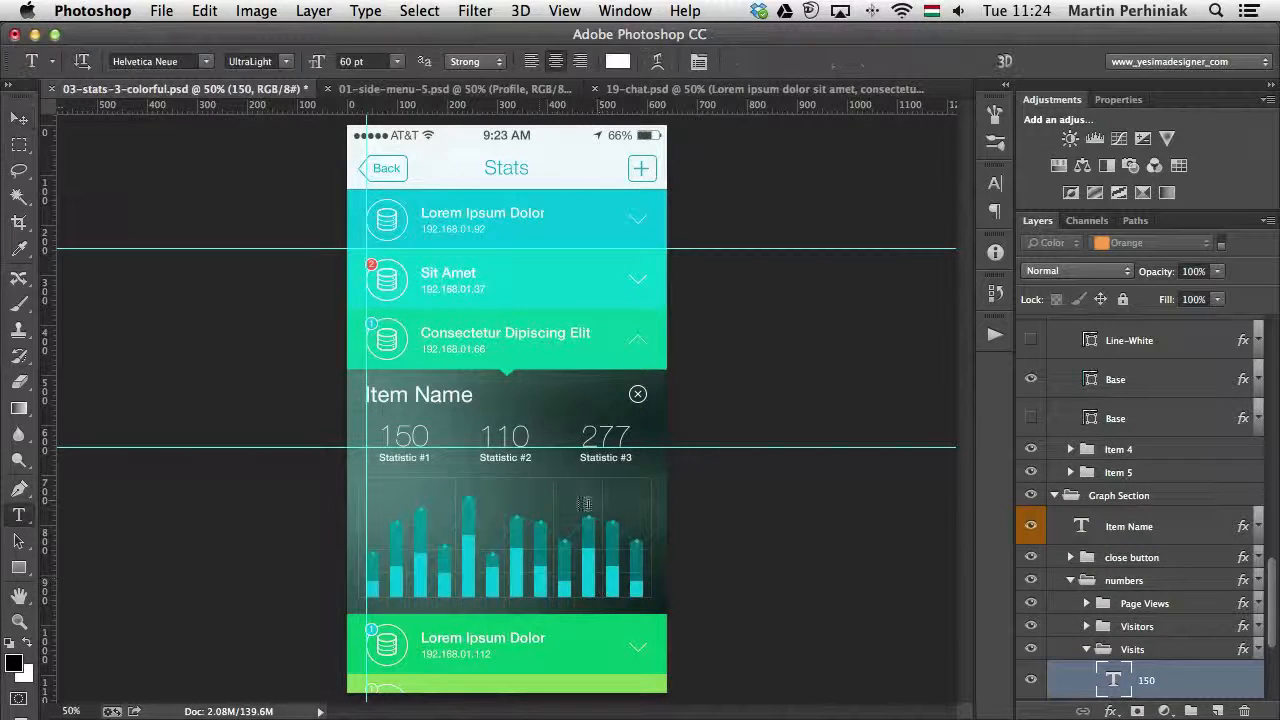
click(423, 440)
double_click(423, 443)
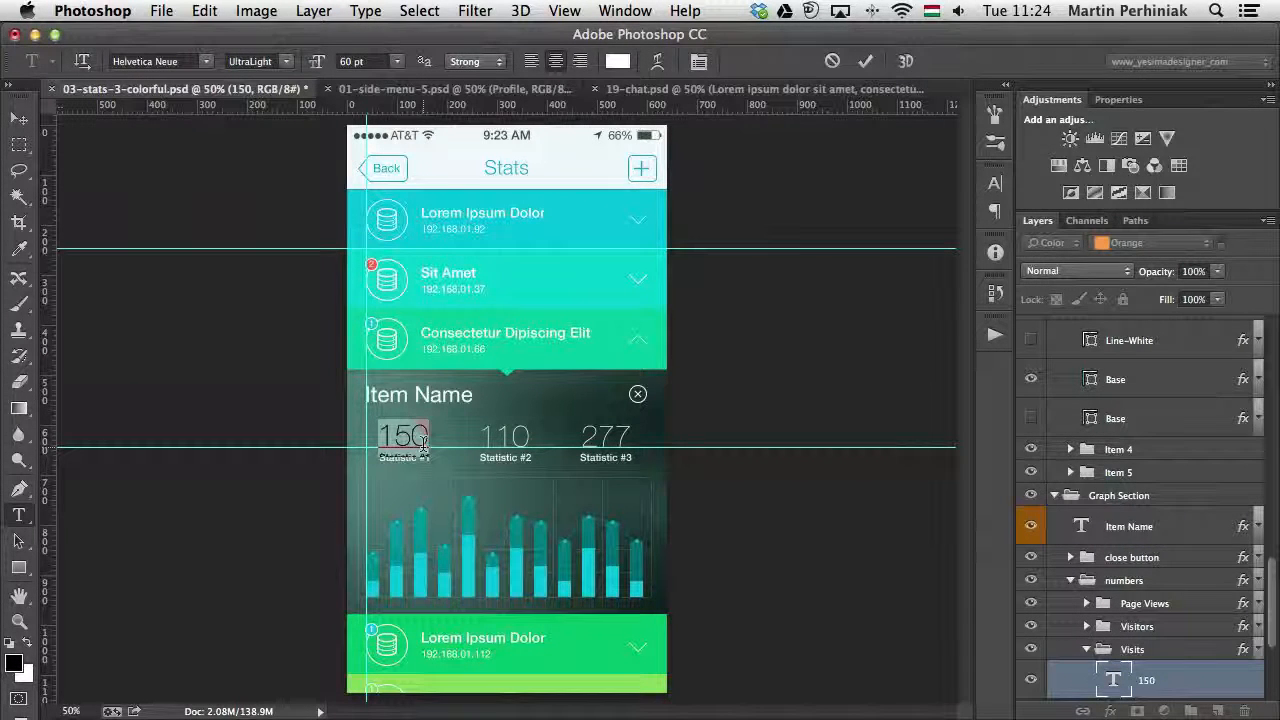
key(super+Return)
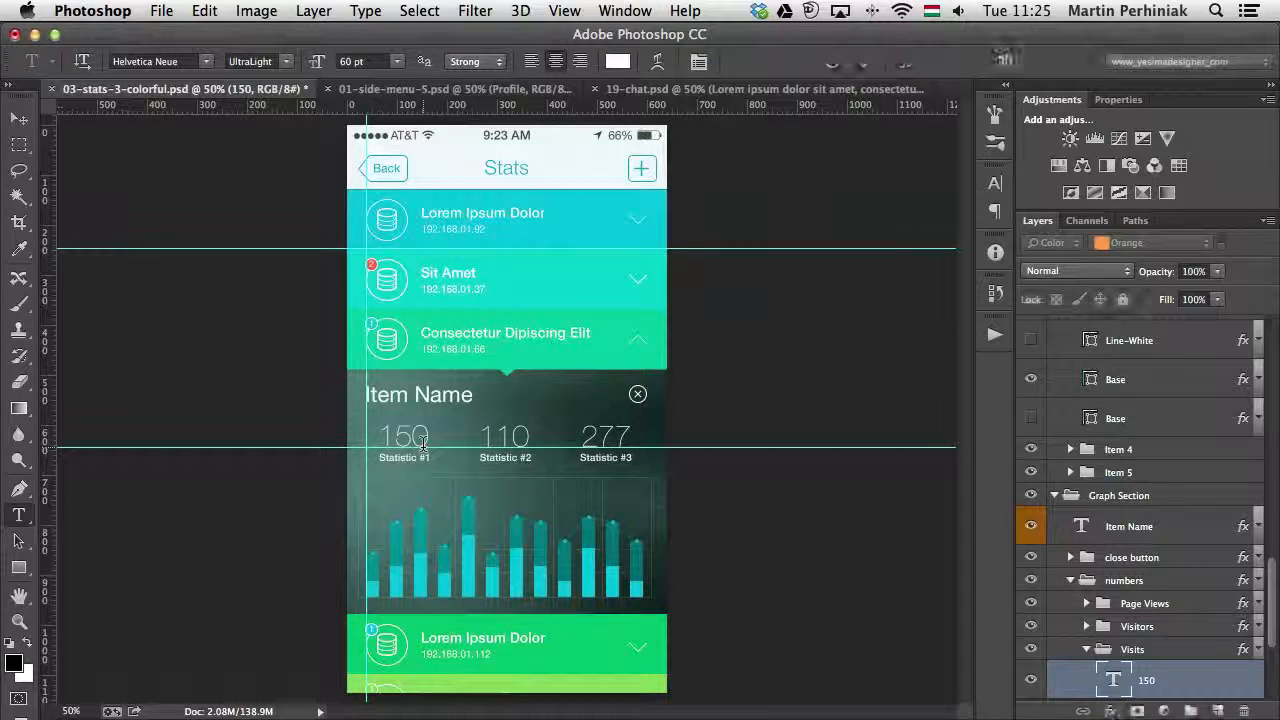
key(super+t)
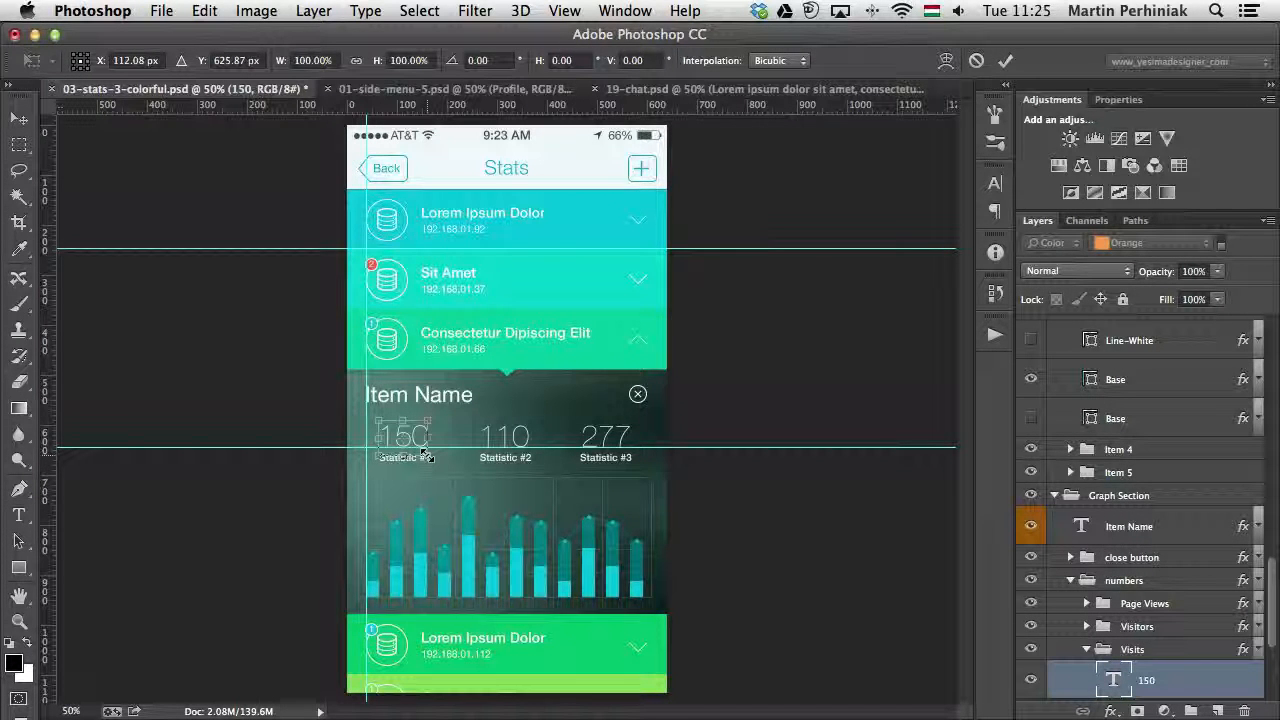
mouse_move(428, 454)
mouse_down()
mouse_move(465, 515)
mouse_move(520, 468)
mouse_move(462, 470)
mouse_move(457, 455)
mouse_move(534, 530)
mouse_move(488, 466)
mouse_move(440, 465)
mouse_move(484, 486)
mouse_move(522, 536)
mouse_move(482, 456)
mouse_move(428, 452)
mouse_up()
key(Return)
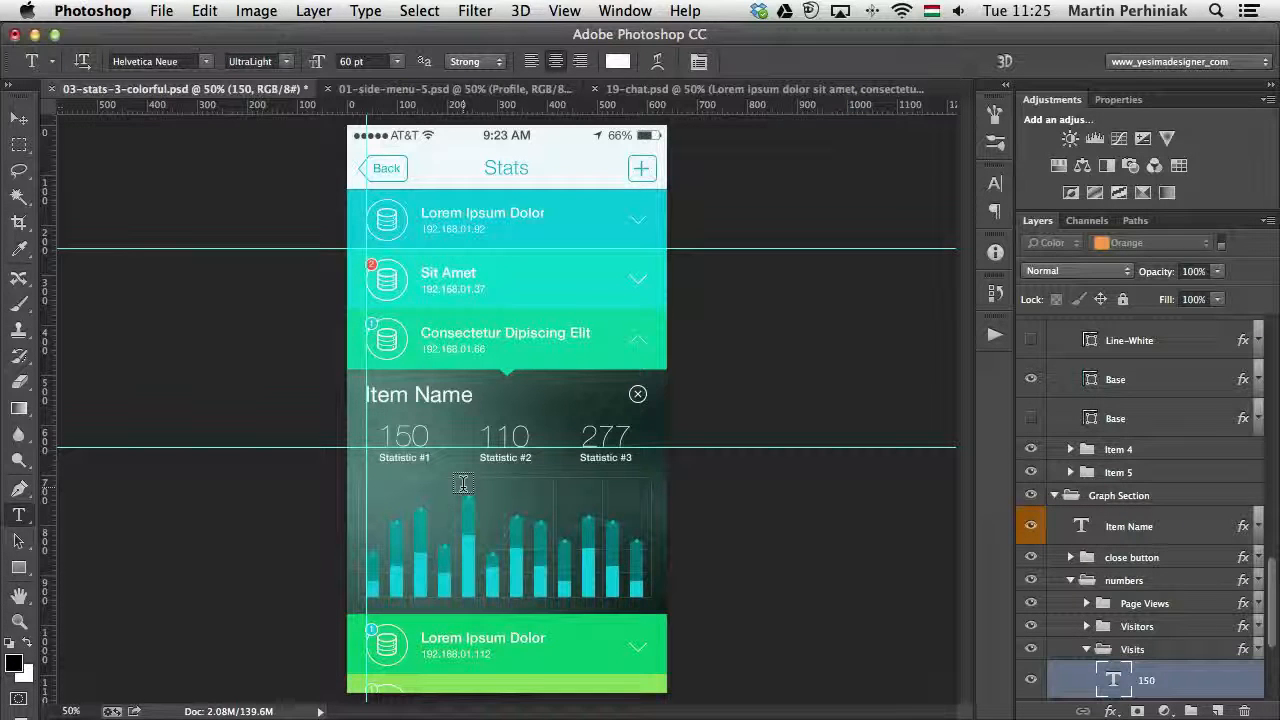
- Create a new paragraph style from the selected 150 text and name it Numbers
click(409, 440)
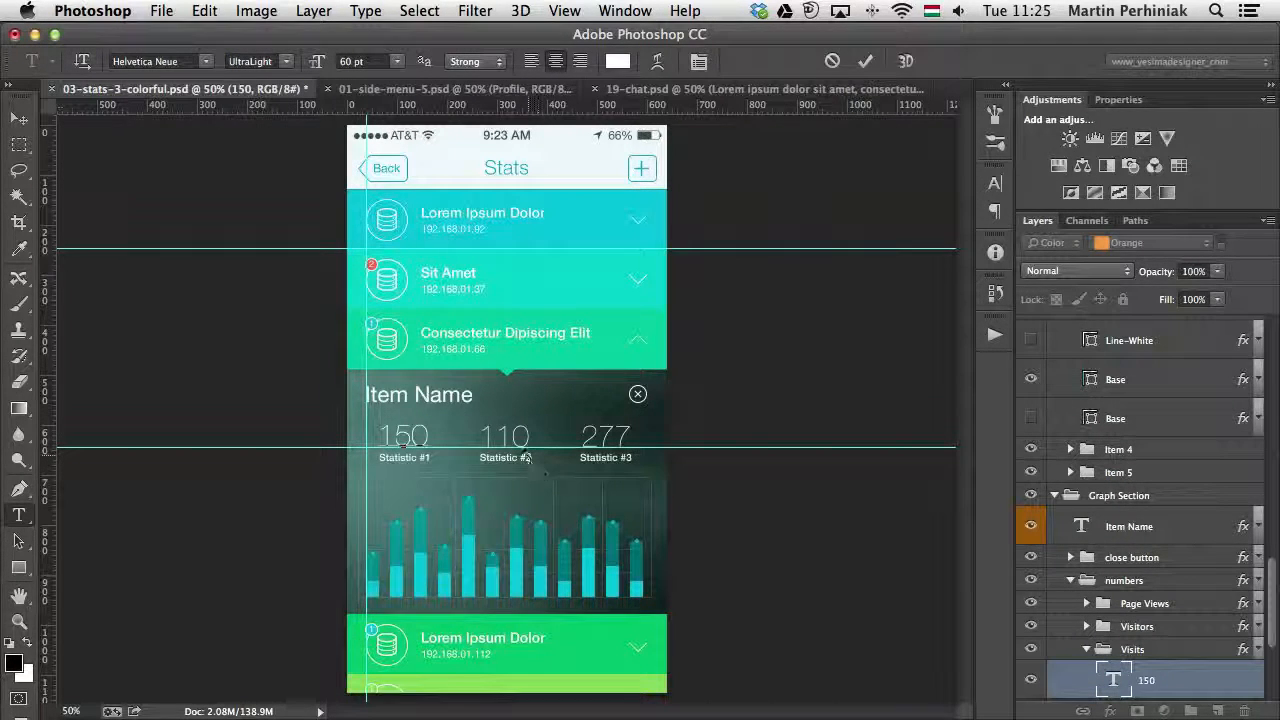
double_click(418, 440)
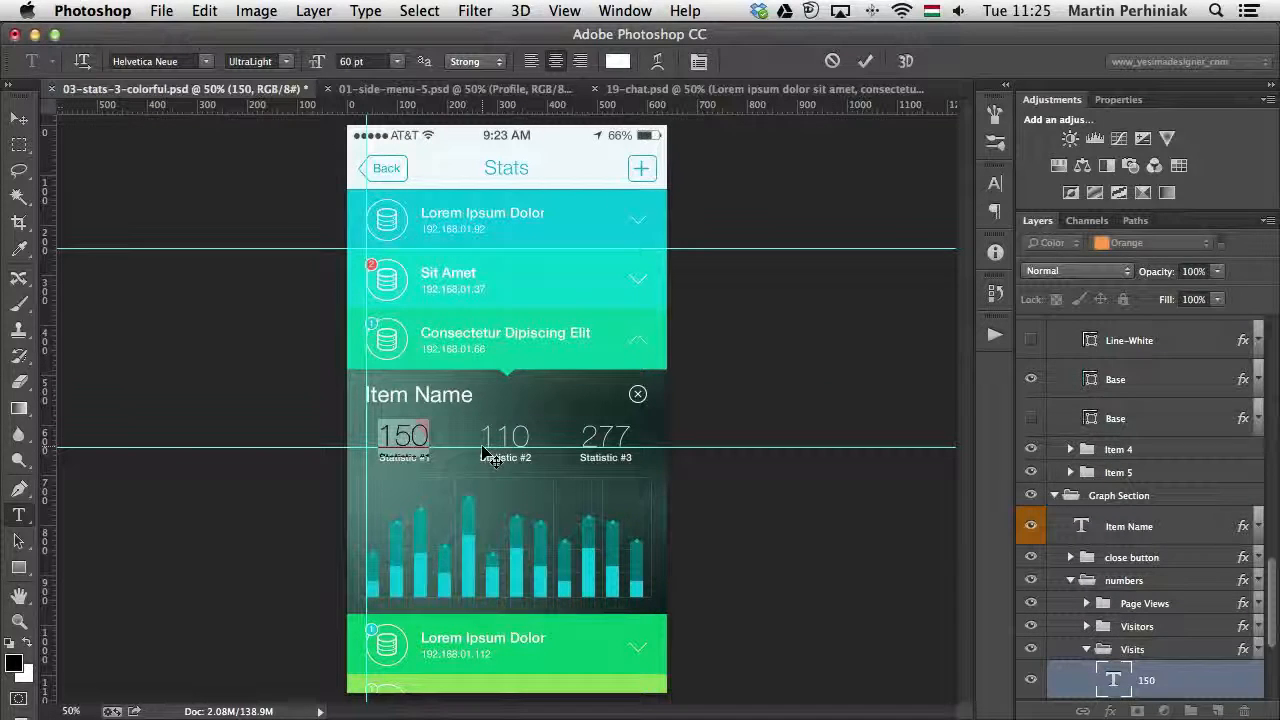
click(625, 10)
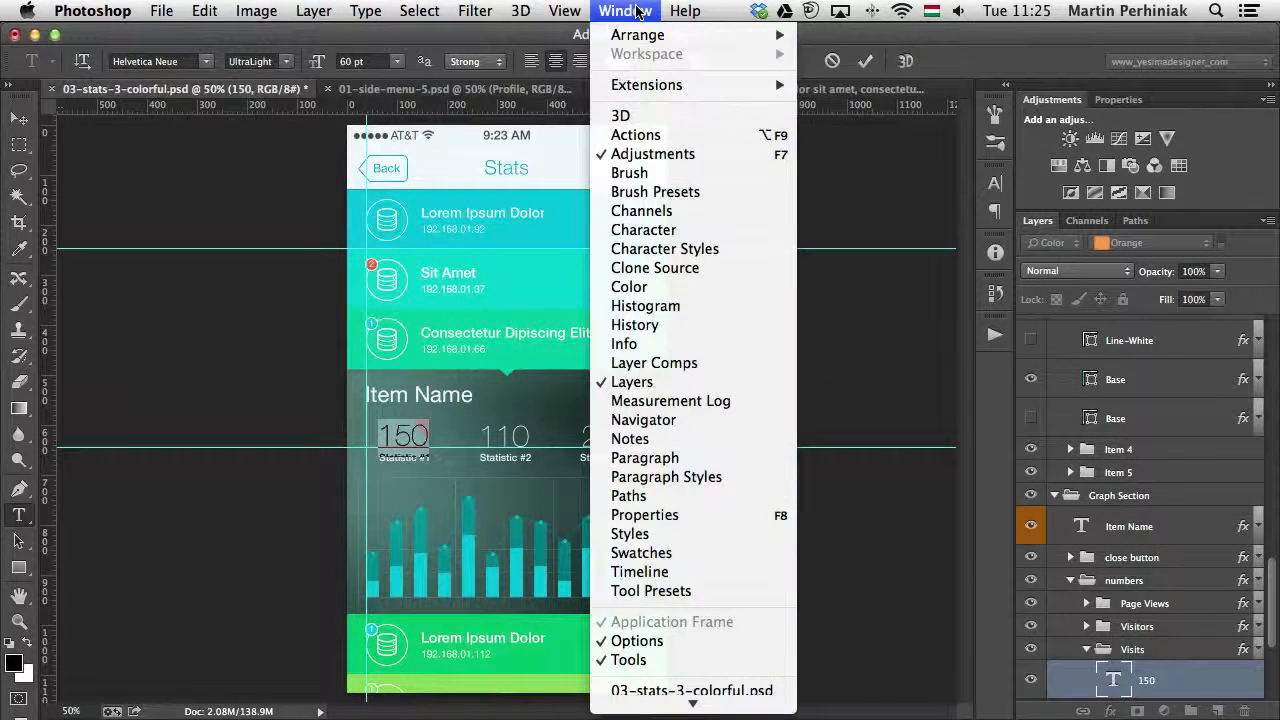
click(744, 477)
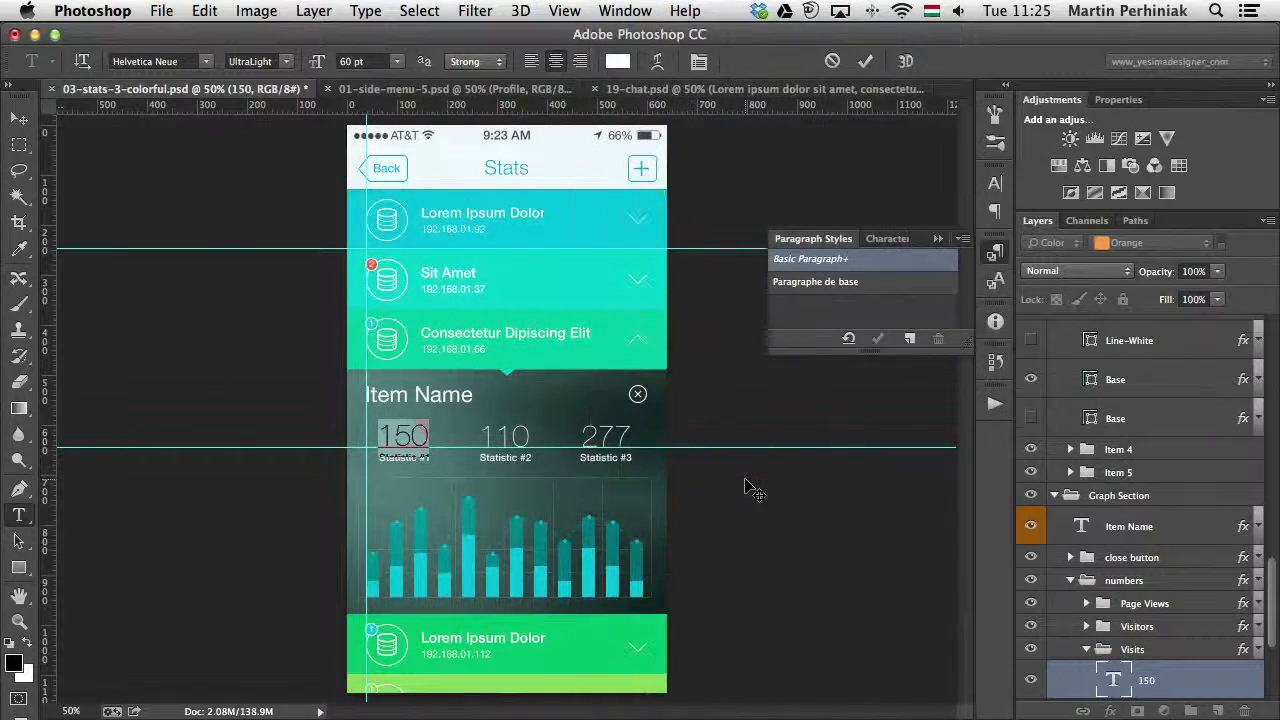
click(909, 338)
double_click(832, 306)
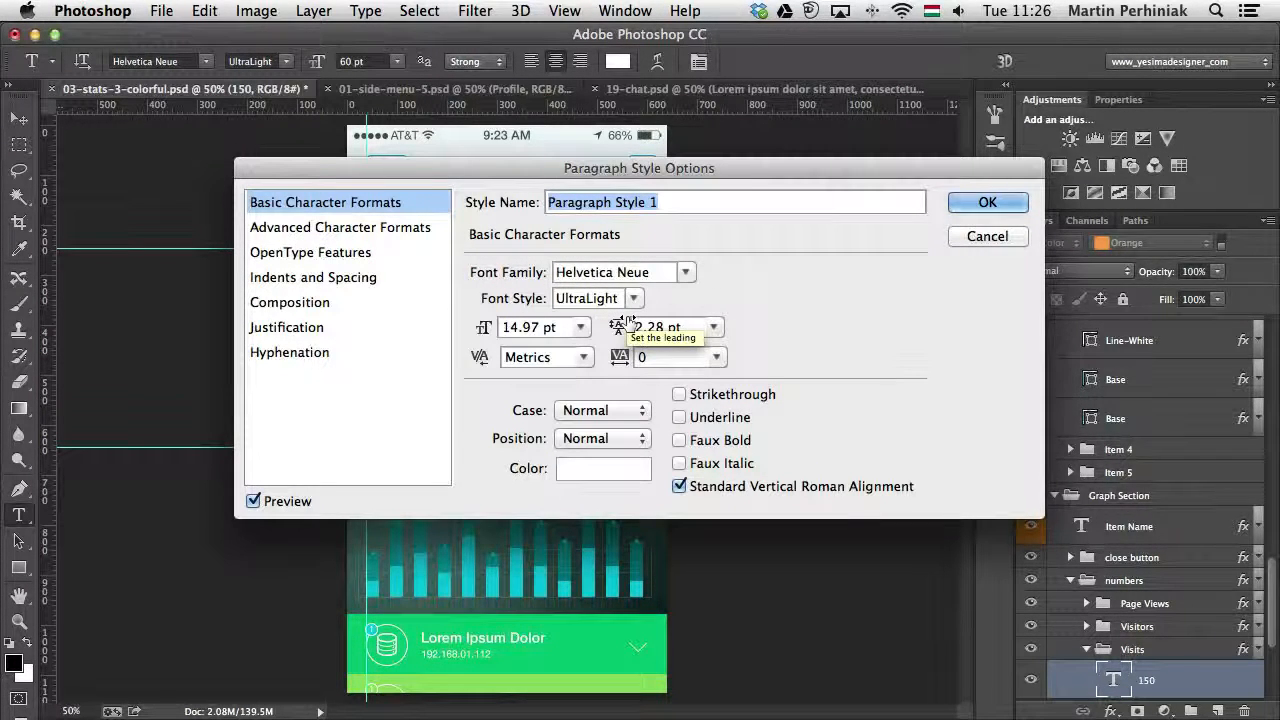
text(Numbers)
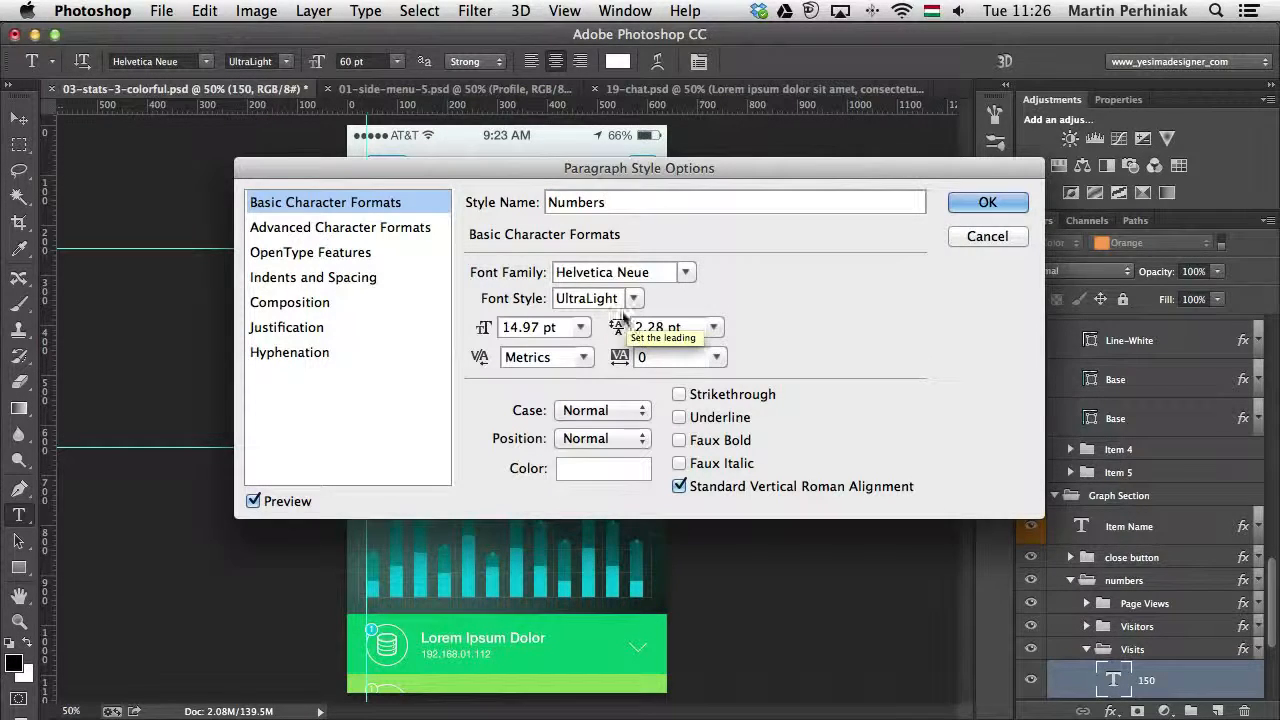
click(1006, 206)
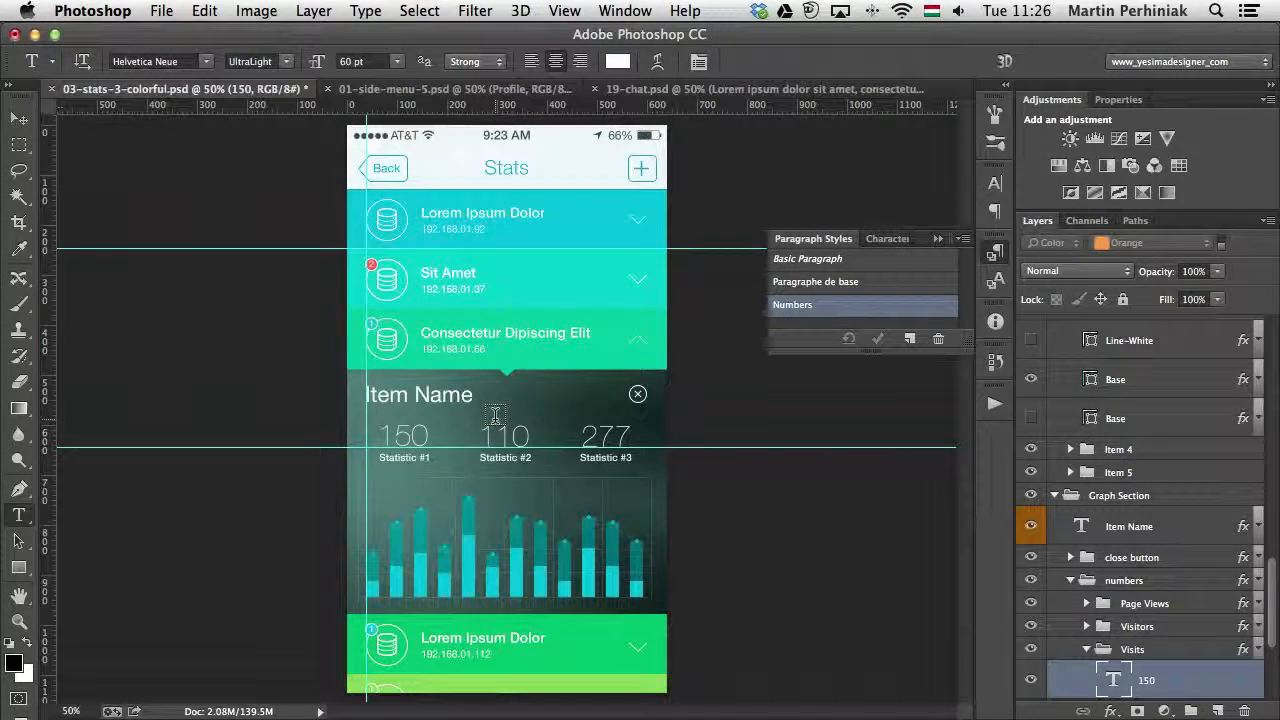
- Apply the Numbers paragraph style to the 110 text, clearing its override, and to the 277 text
double_click(520, 437)
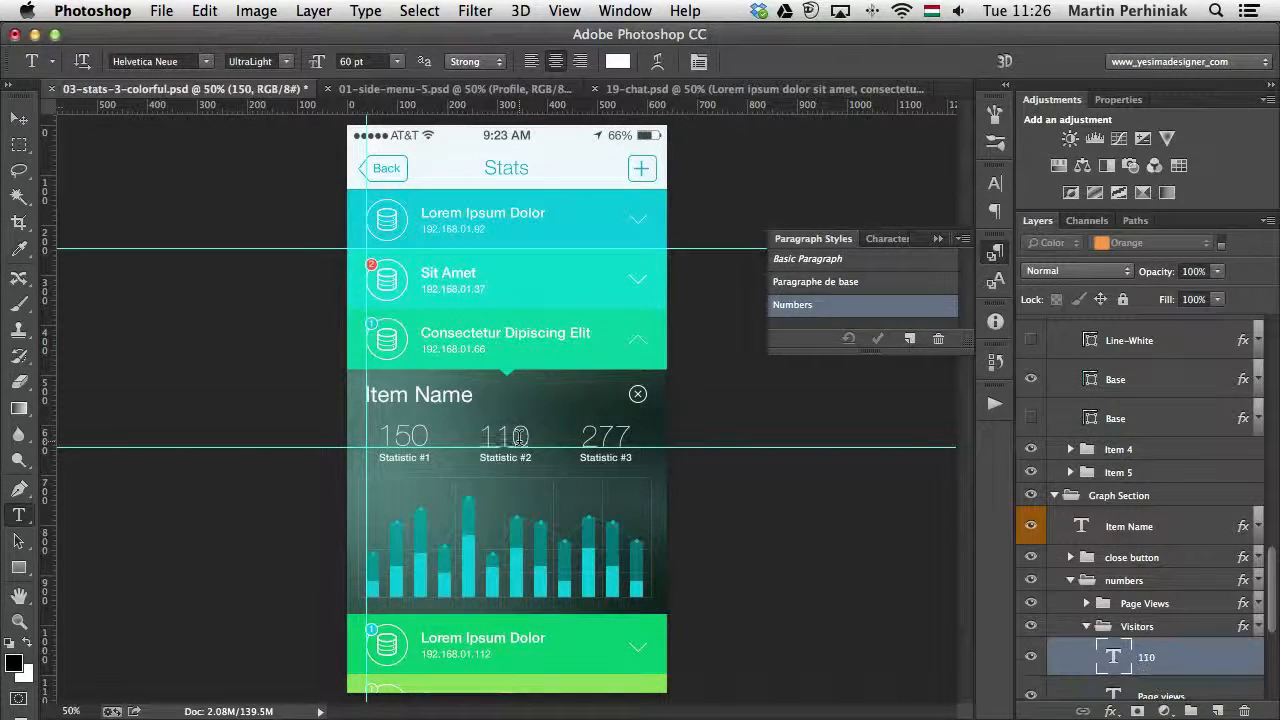
click(850, 305)
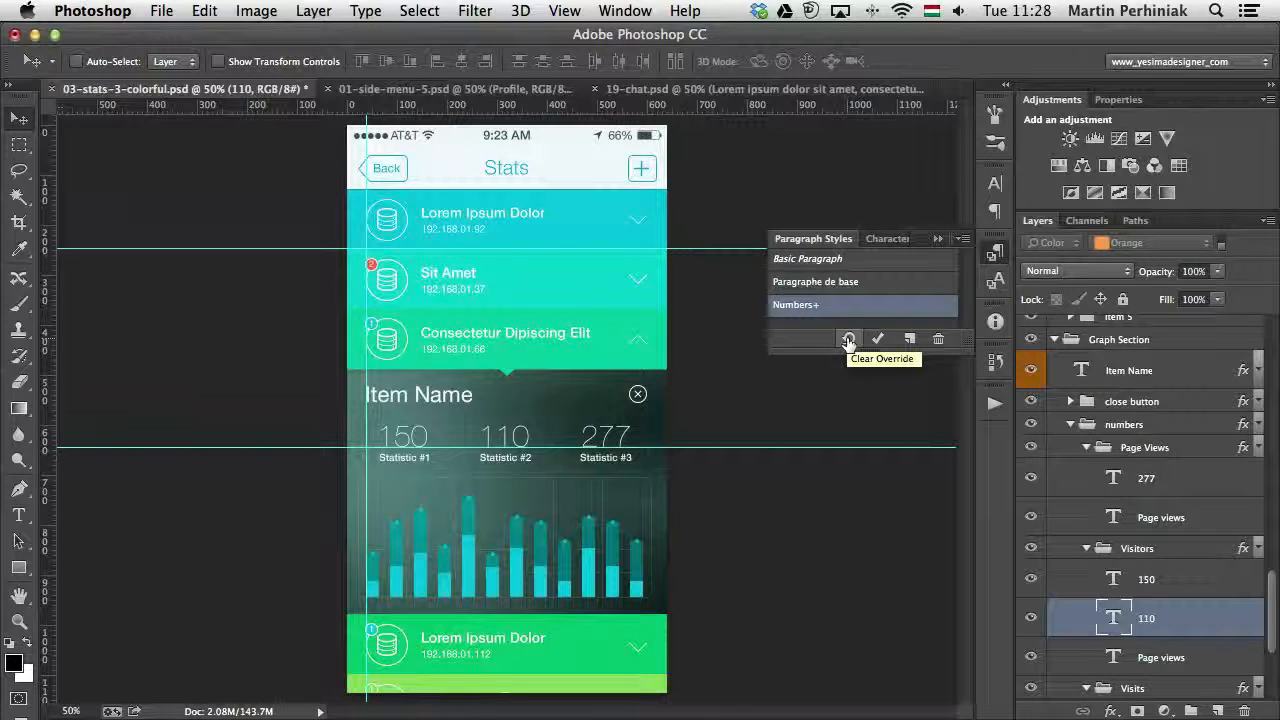
click(848, 340)
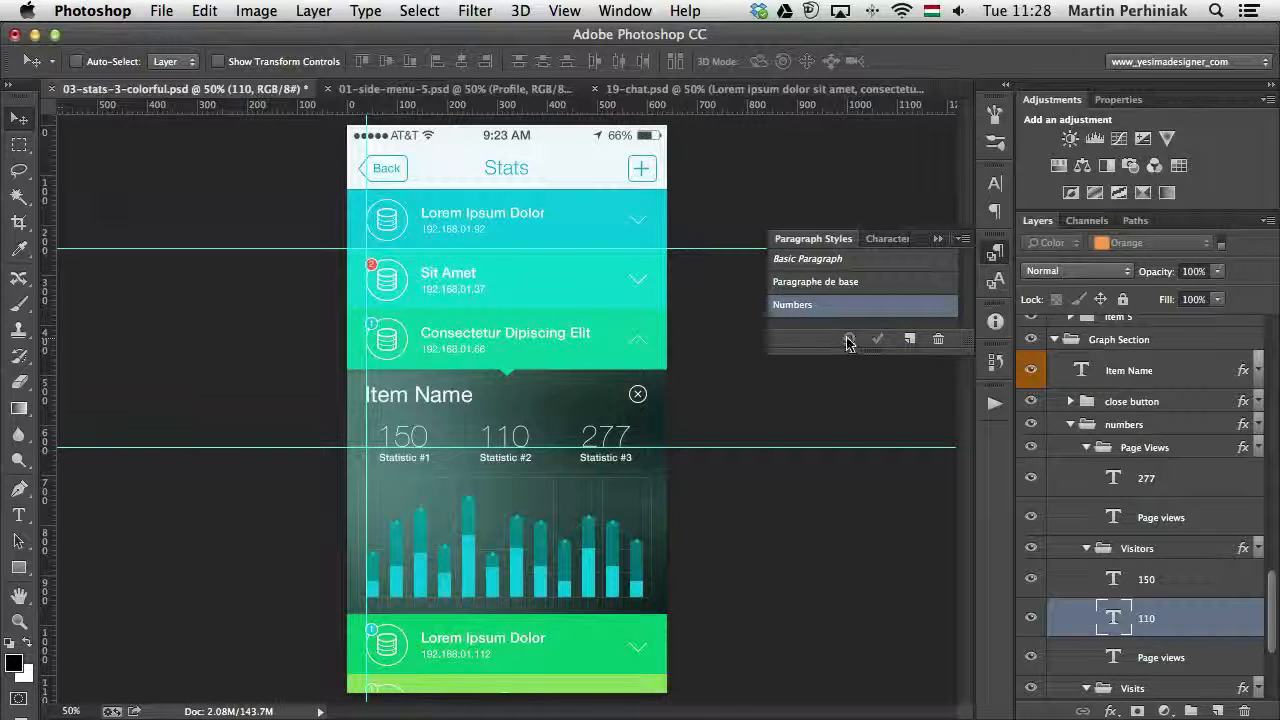
super+click(608, 440)
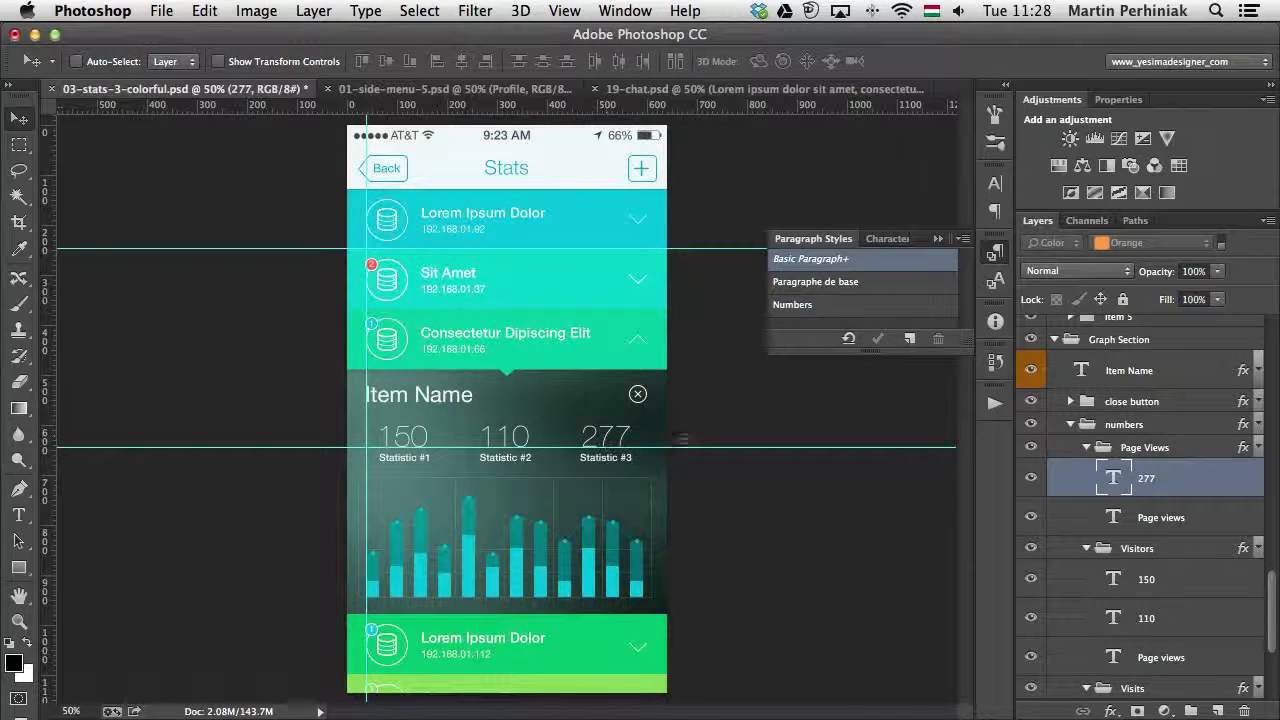
click(858, 306)
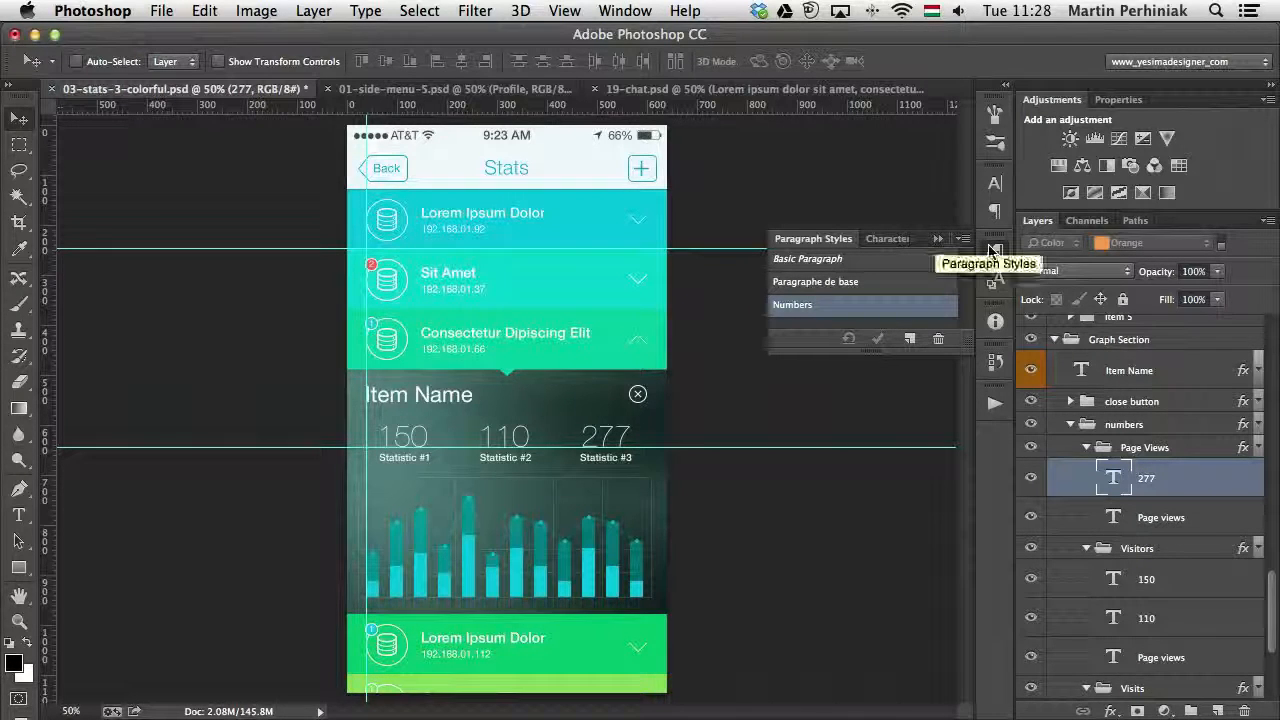
- Edit the Numbers paragraph style, trying UltraLight Italic and settling on the Thin font style for Helvetica Neue
double_click(840, 313)
drag(713, 43, 851, 45)
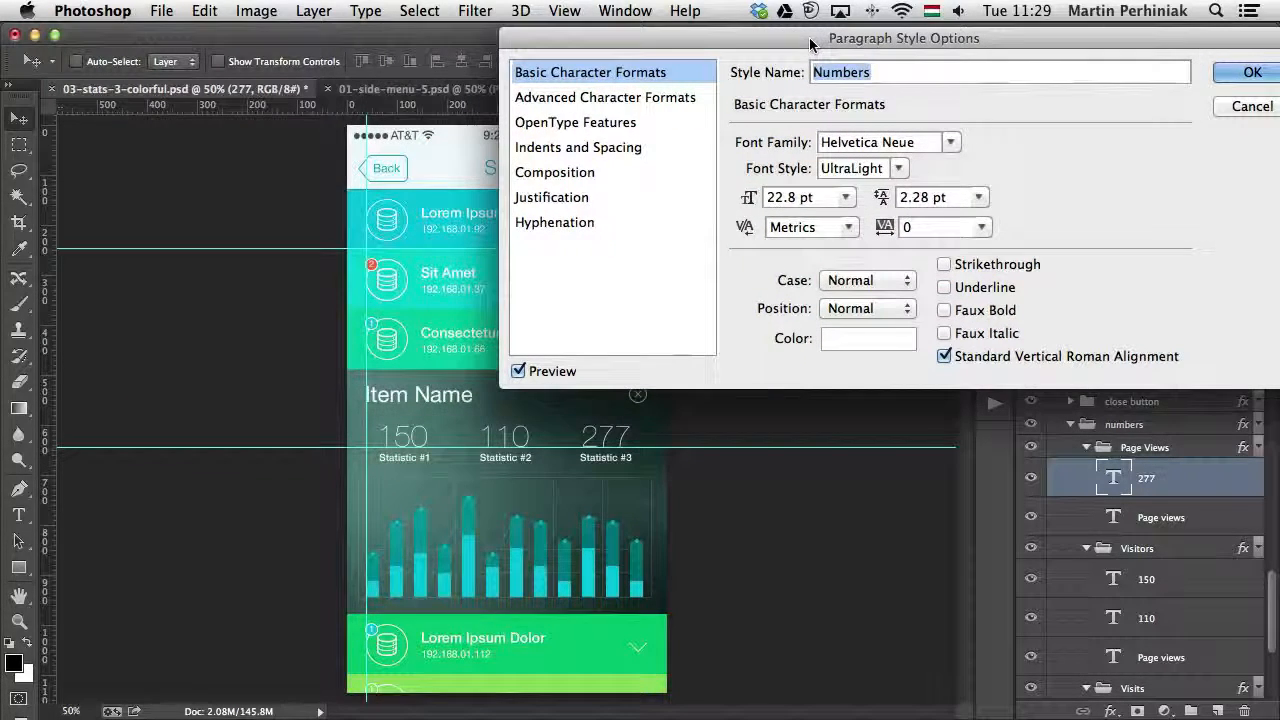
click(896, 170)
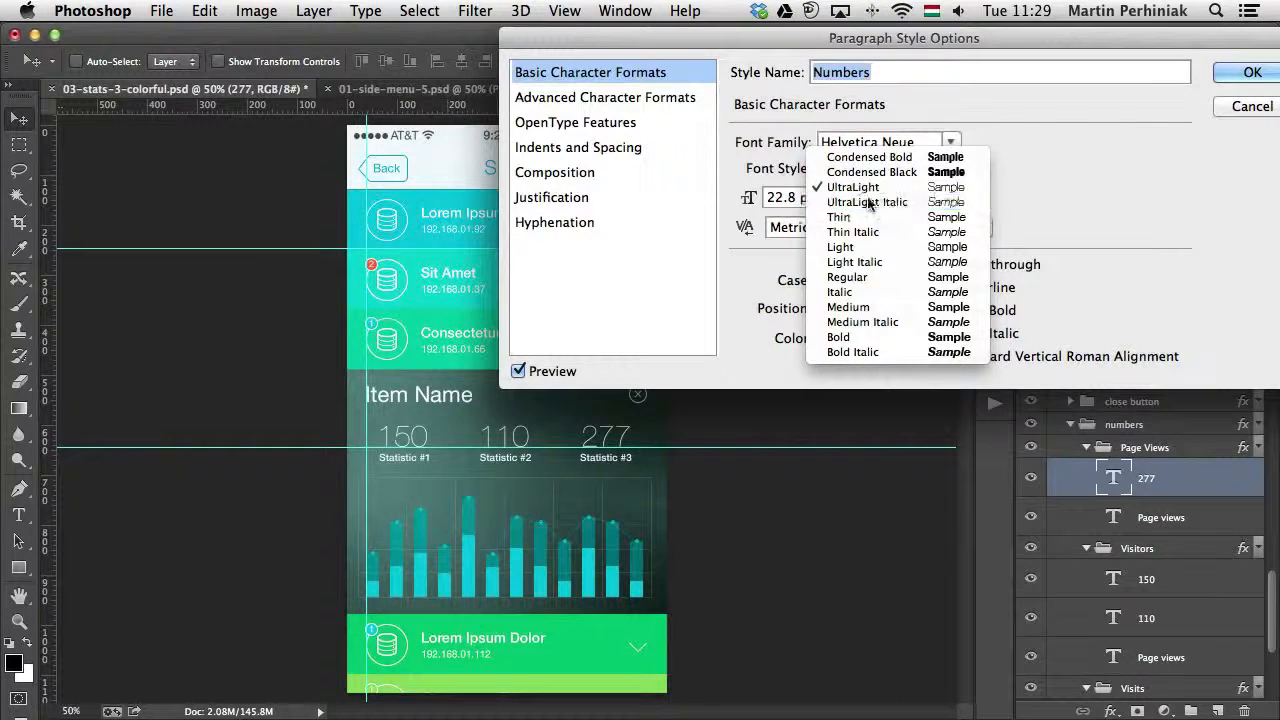
click(868, 201)
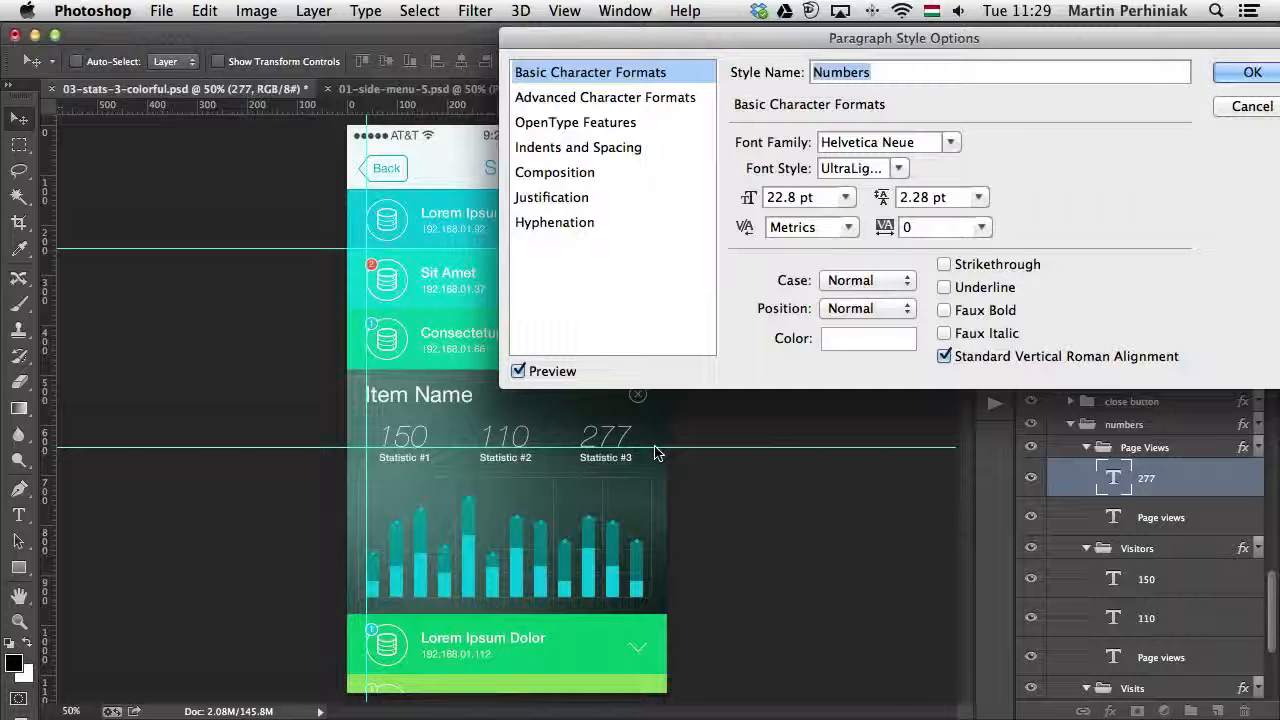
click(895, 167)
click(880, 215)
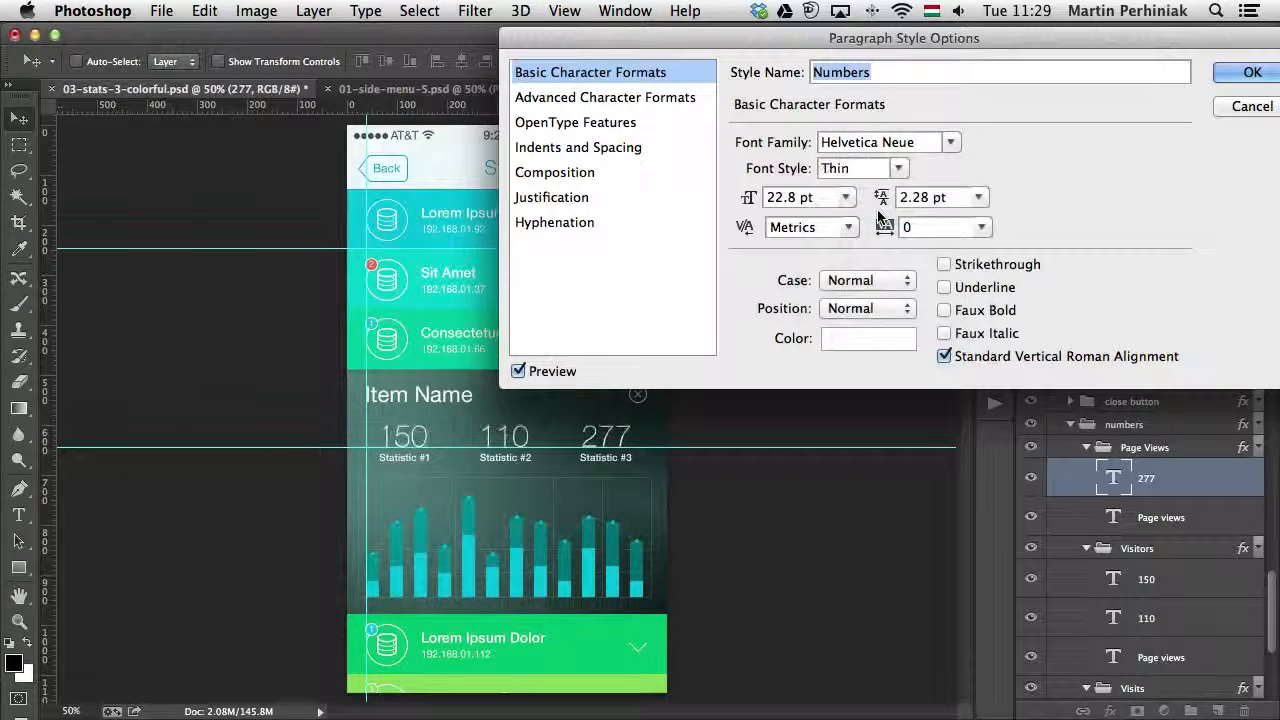
click(1250, 73)
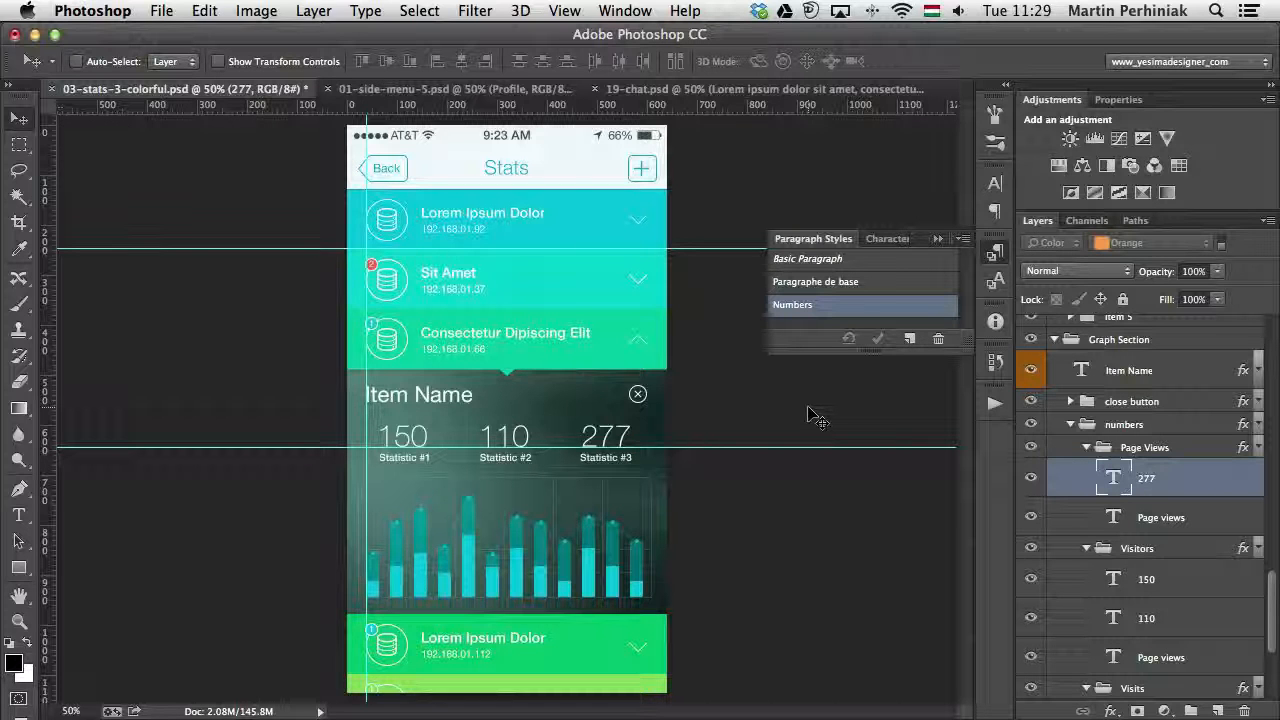
click(994, 251)
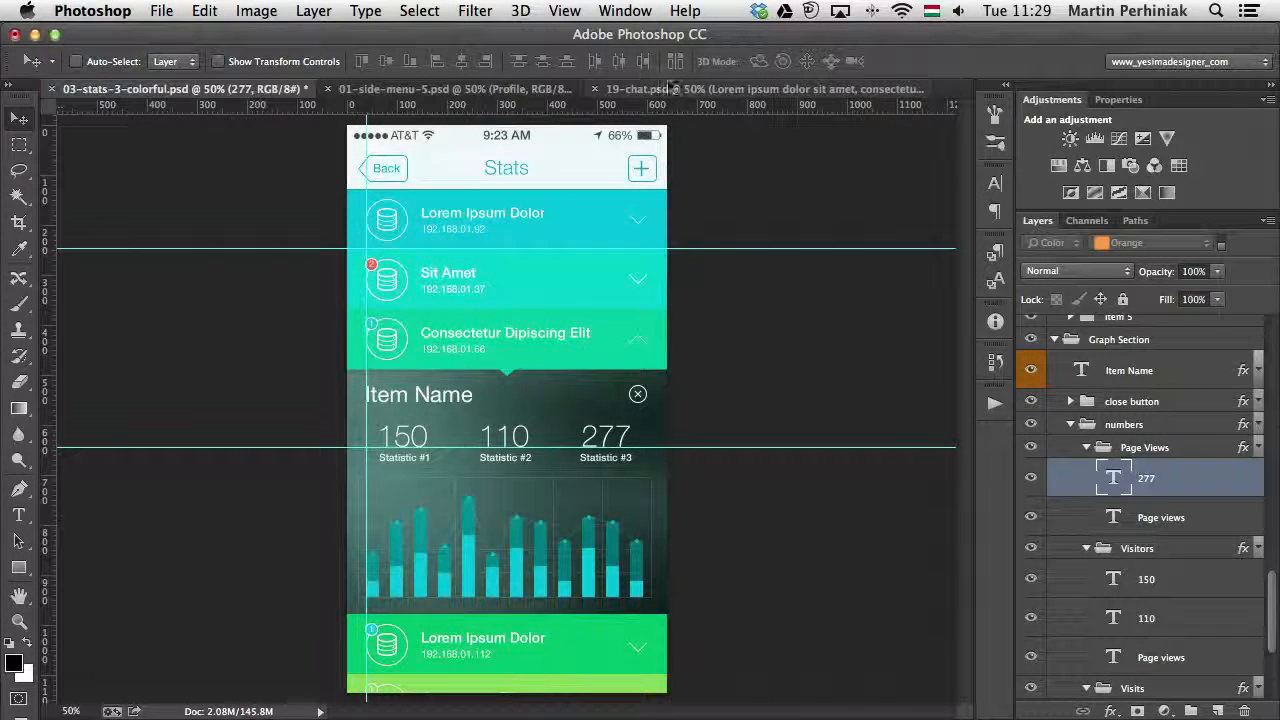
- Switch to 19-chat.psd and shorten the paragraph text box in the blue Lorem ipsum bubble to fit its four lines
click(659, 91)
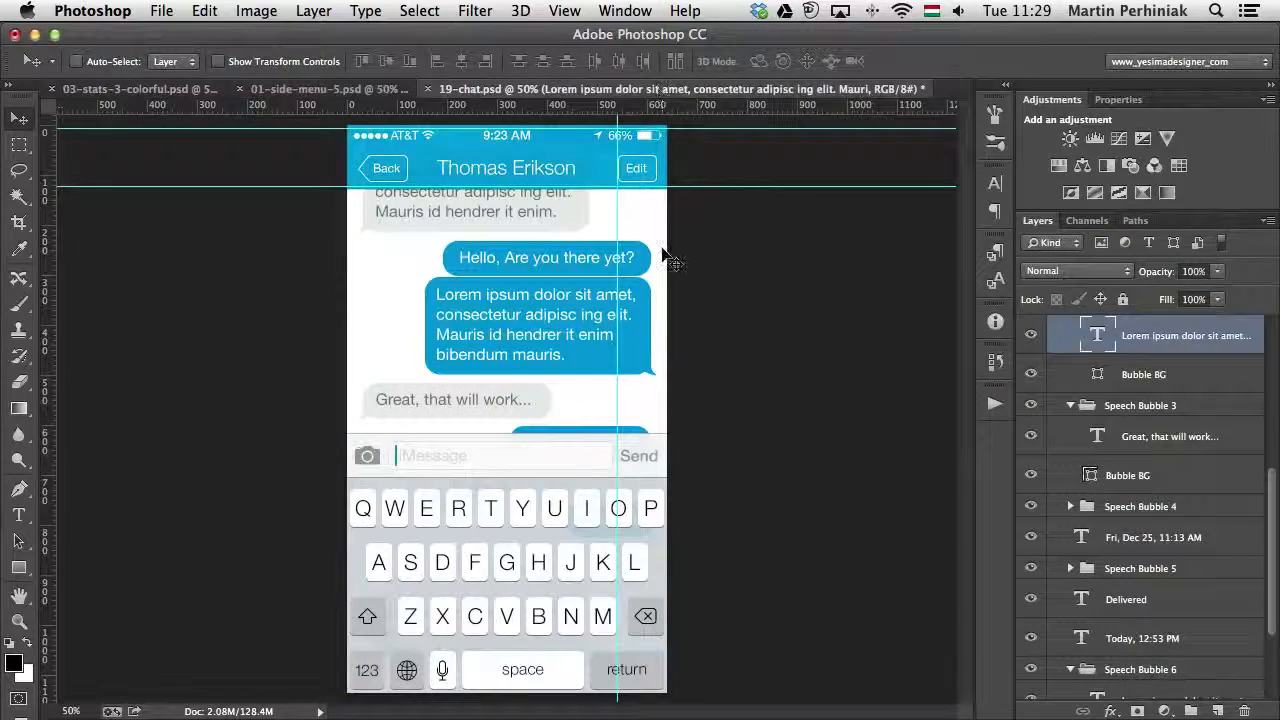
key(t)
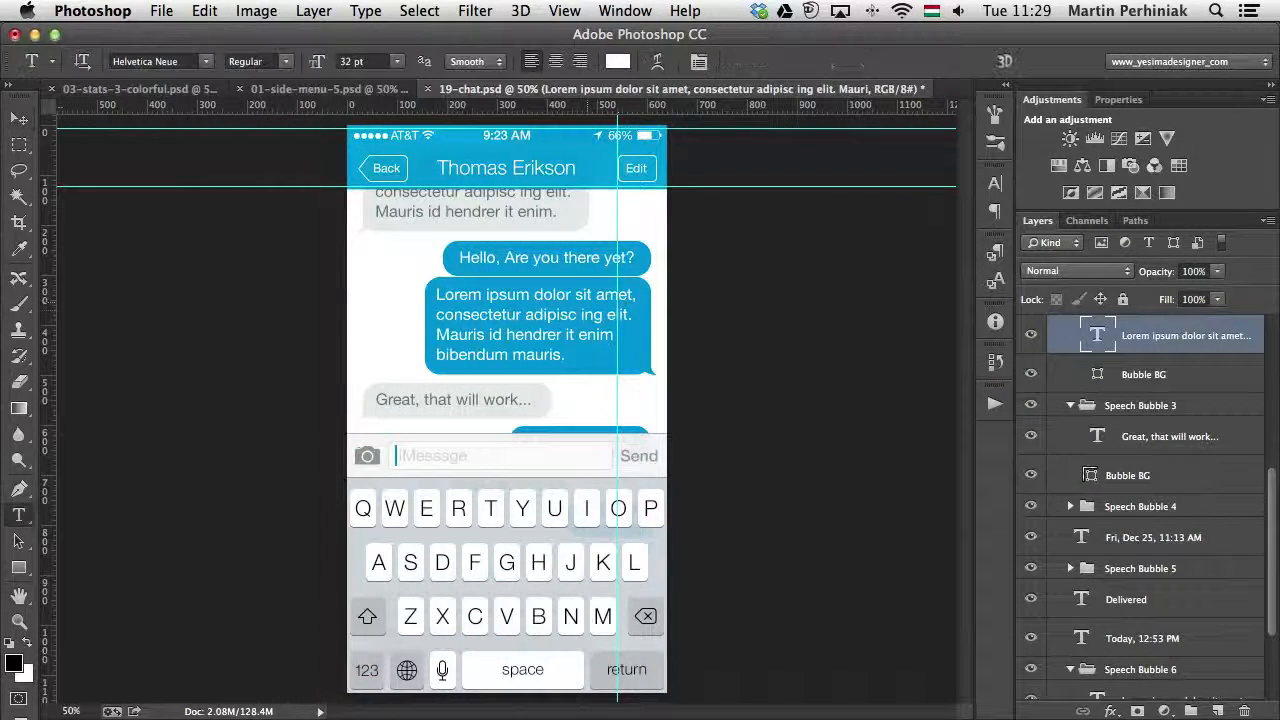
click(531, 311)
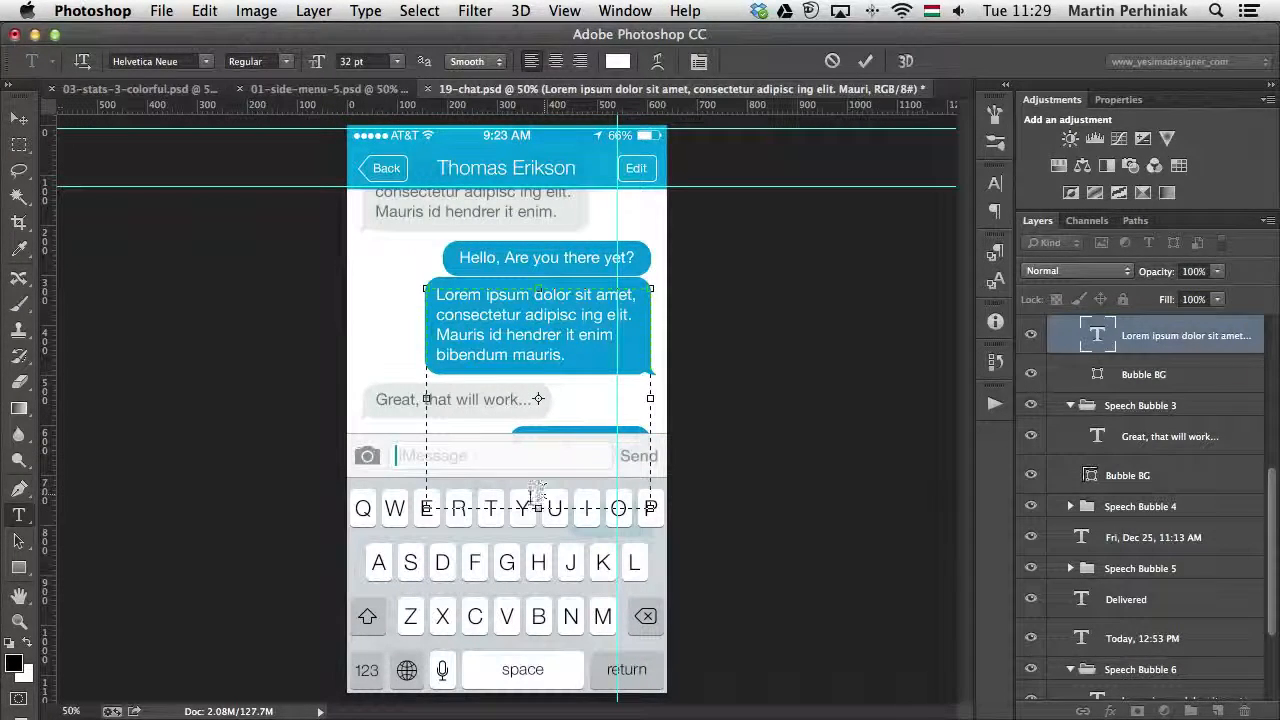
drag(538, 508, 541, 366)
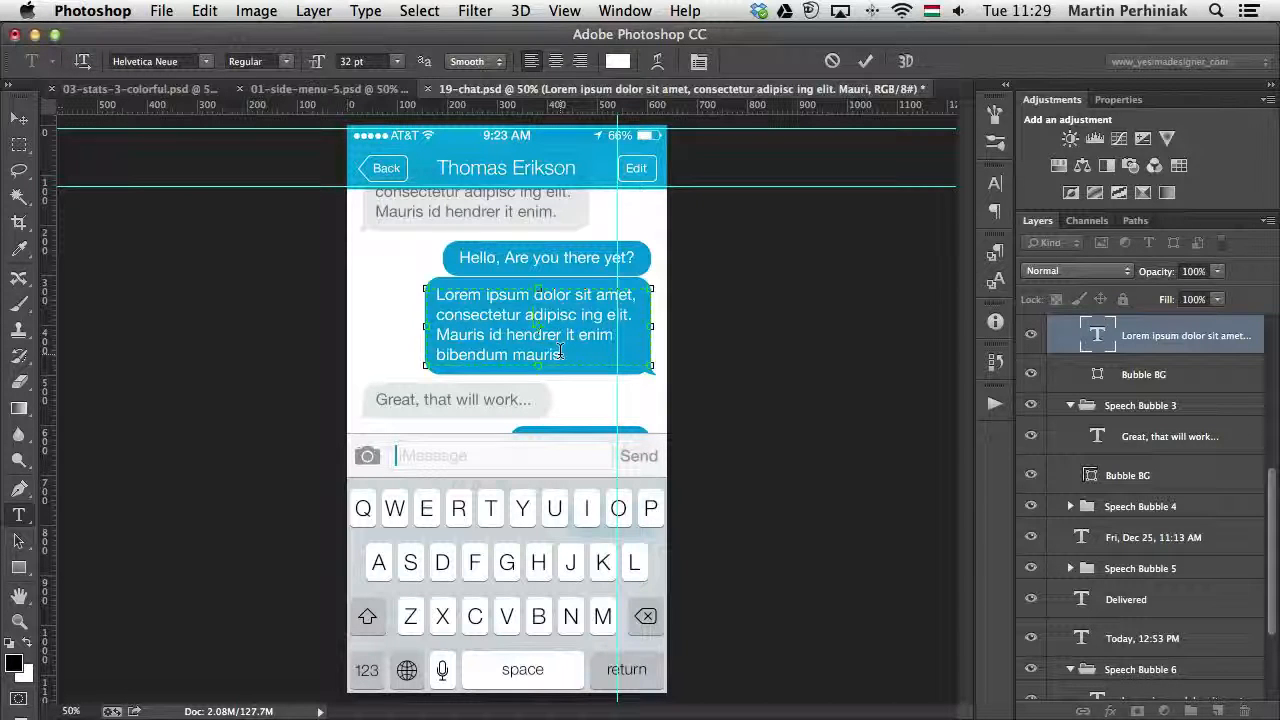
- Try taller and shorter heights for the Lorem ipsum text box, then refit it to the four lines and commit the text
drag(539, 366, 540, 450)
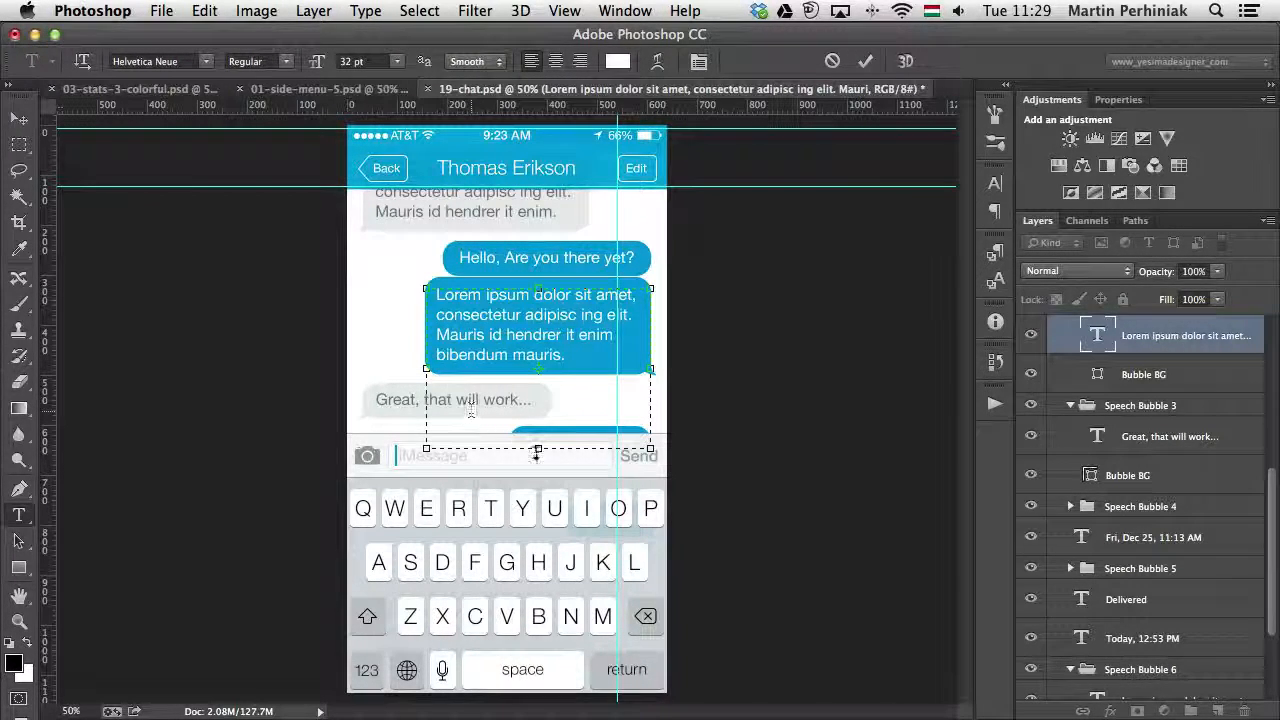
drag(539, 448, 549, 366)
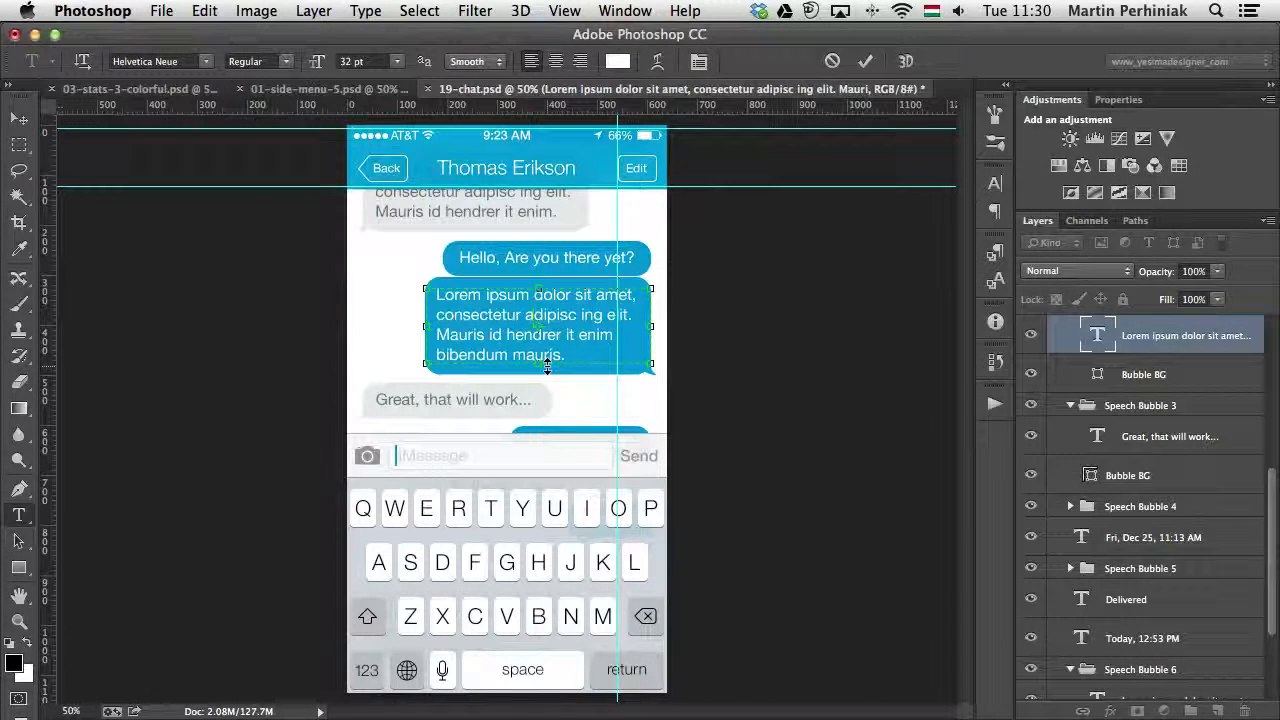
mouse_move(538, 366)
mouse_down()
mouse_move(537, 334)
mouse_move(541, 344)
mouse_up()
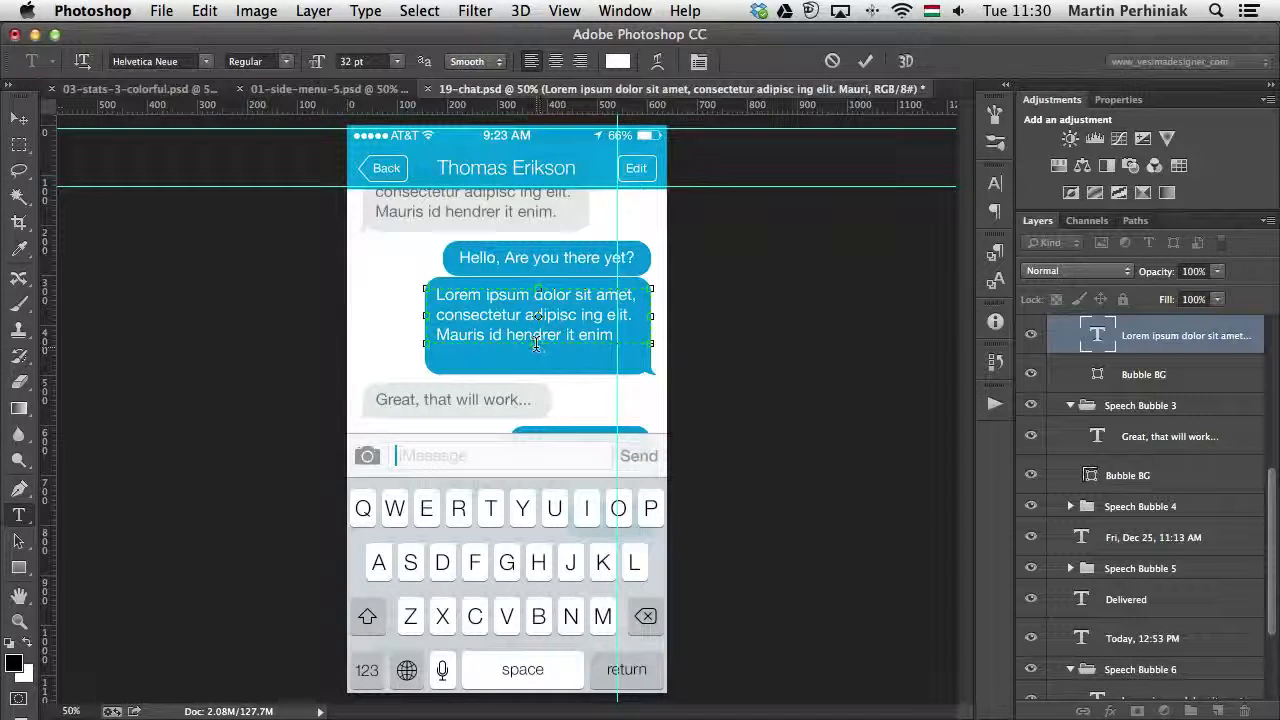
drag(537, 344, 541, 366)
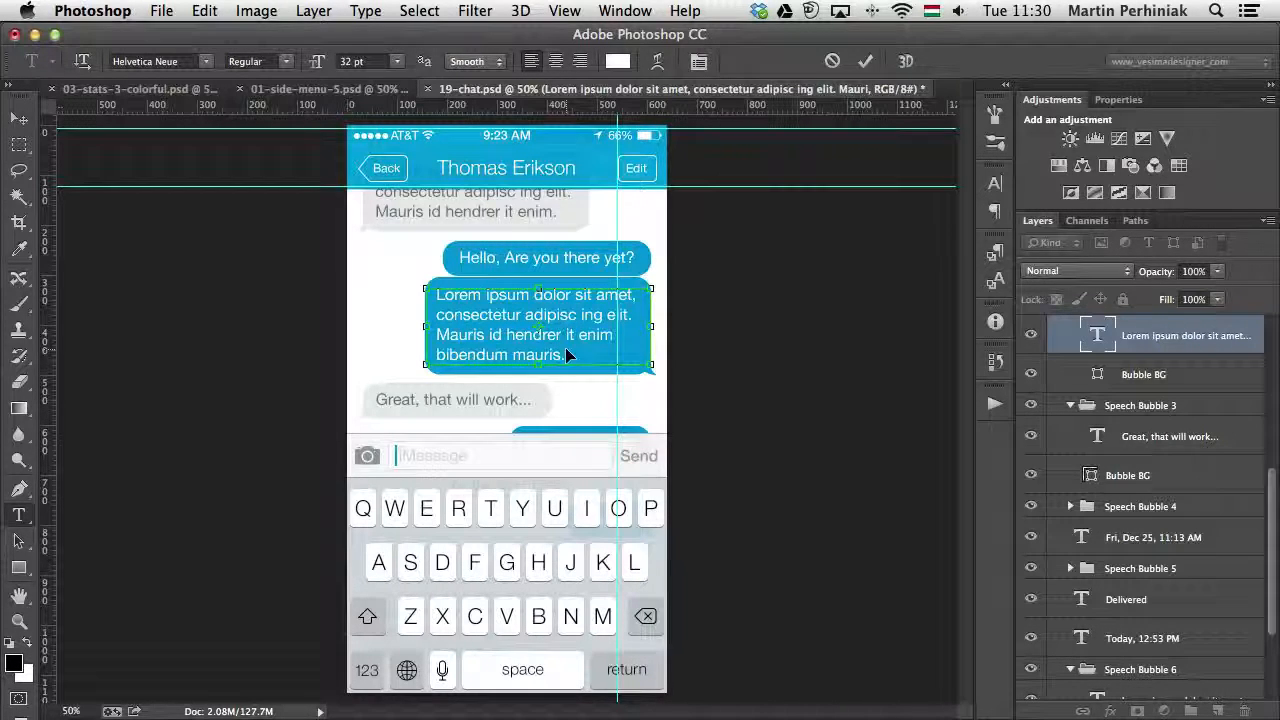
key(super+Return)
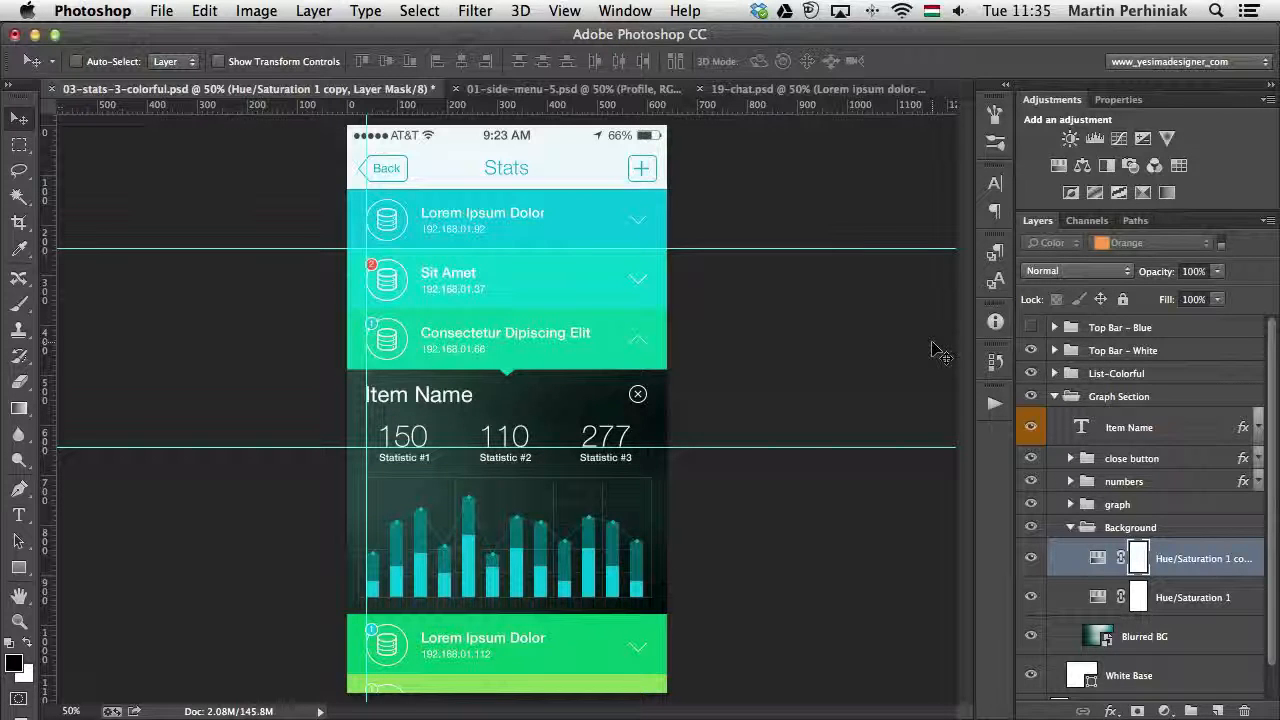
- Display the layer comps for 03-stats-3-colorful.psd and start a new comp that records only layer visibility
click(627, 10)
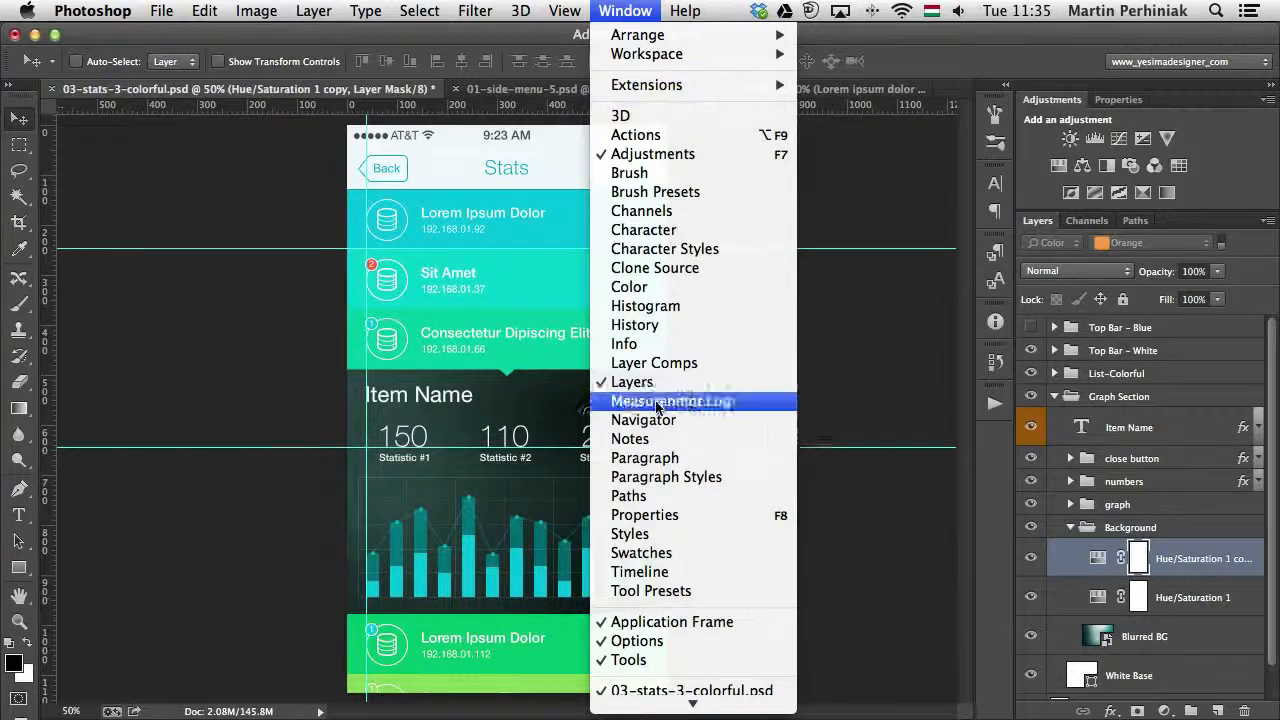
click(660, 363)
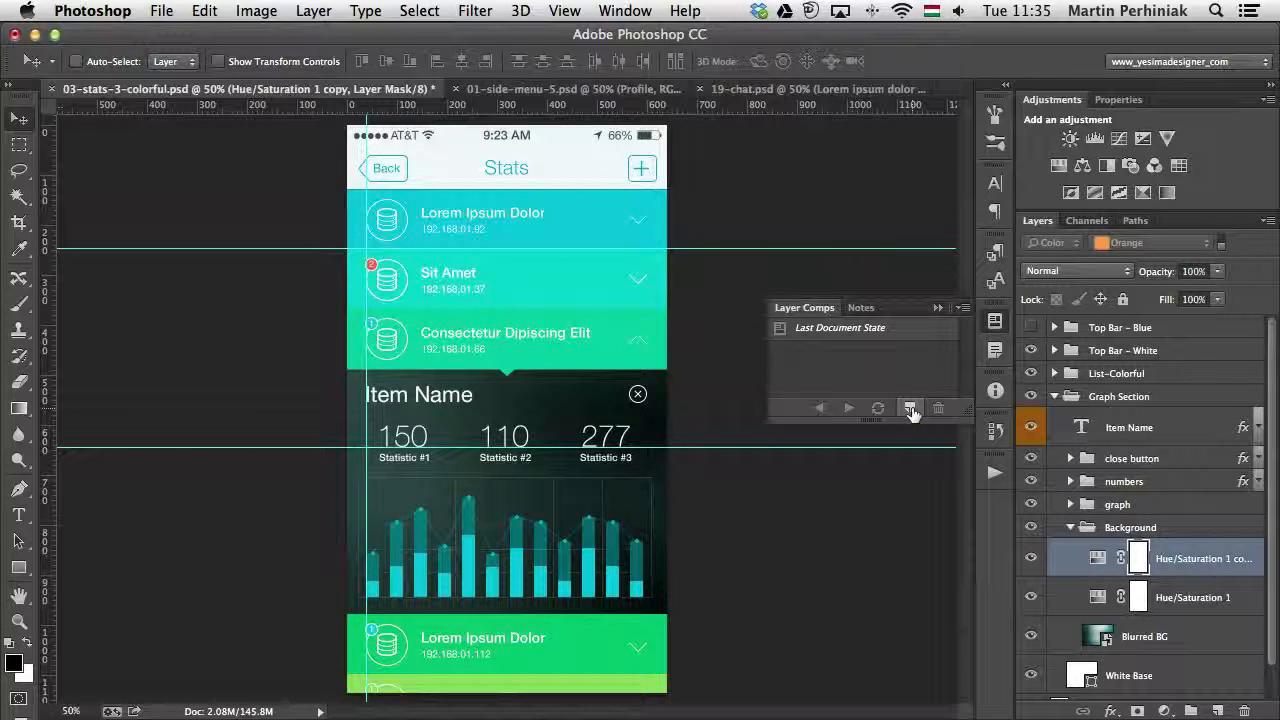
click(910, 410)
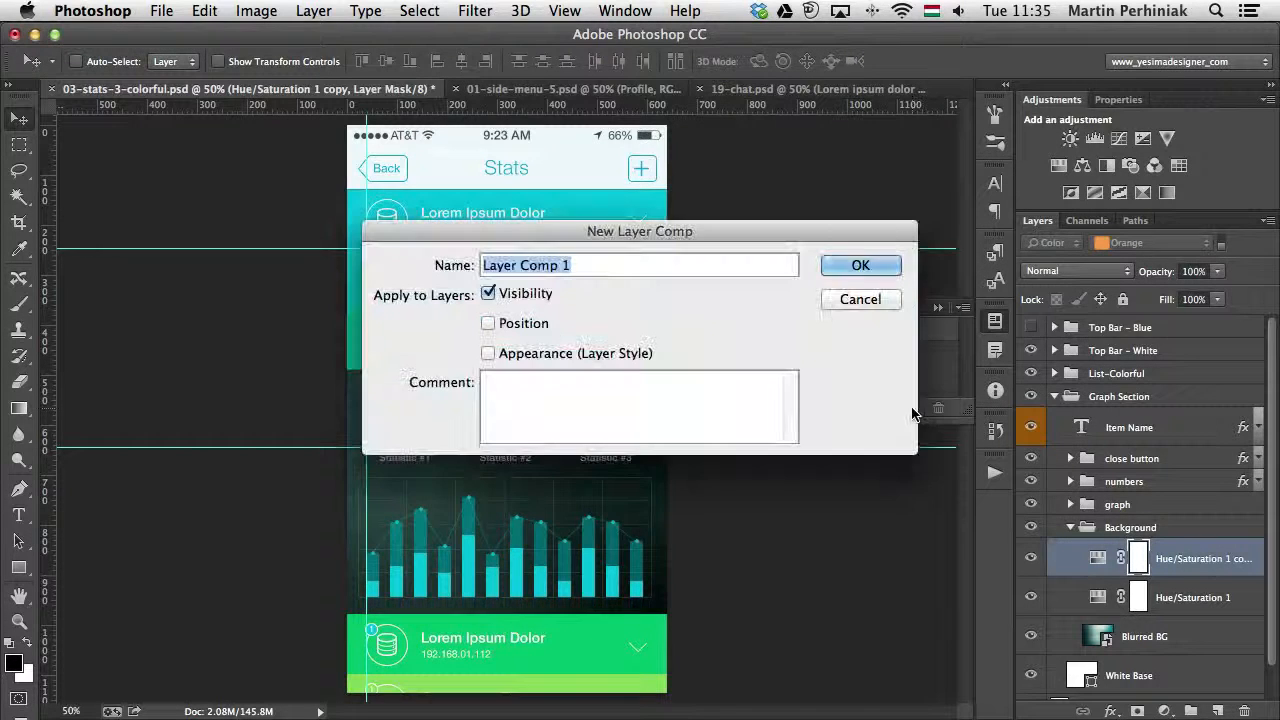
click(489, 325)
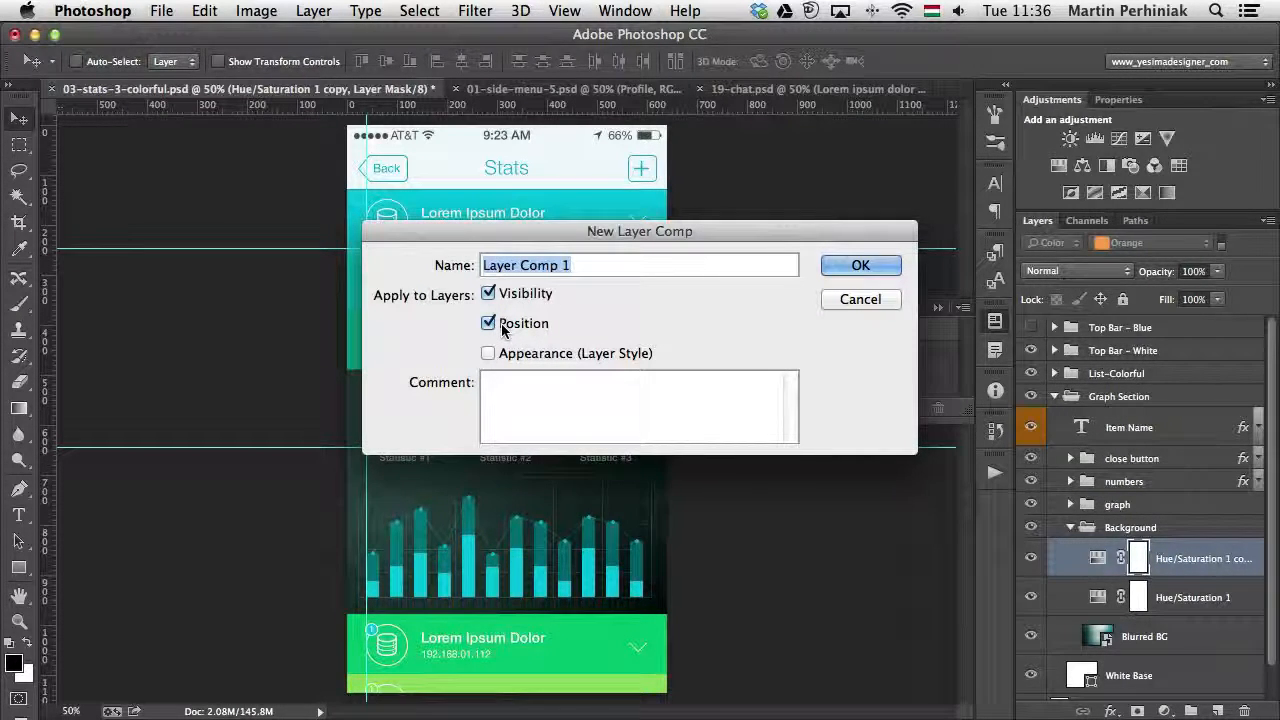
click(503, 326)
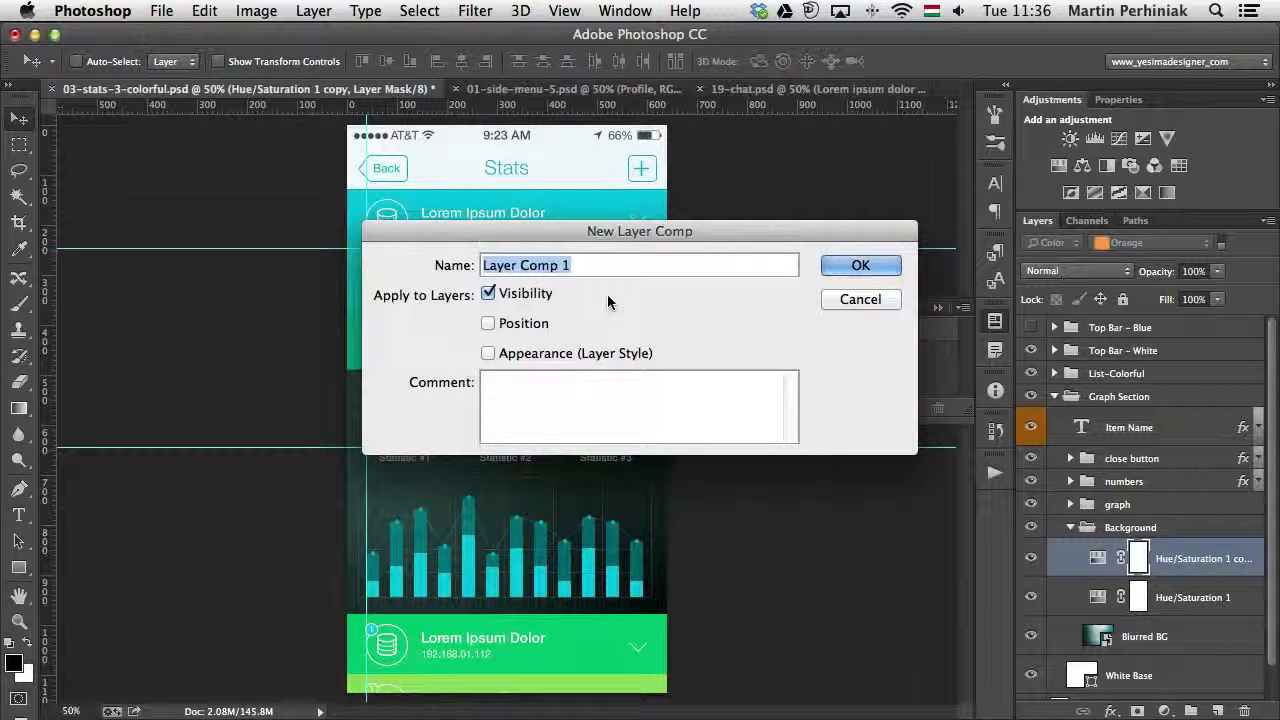
- Name the layer comp White Top Bar with Dark Graph background, copy the name, create the comp and widen the list to show its full name
text(W)
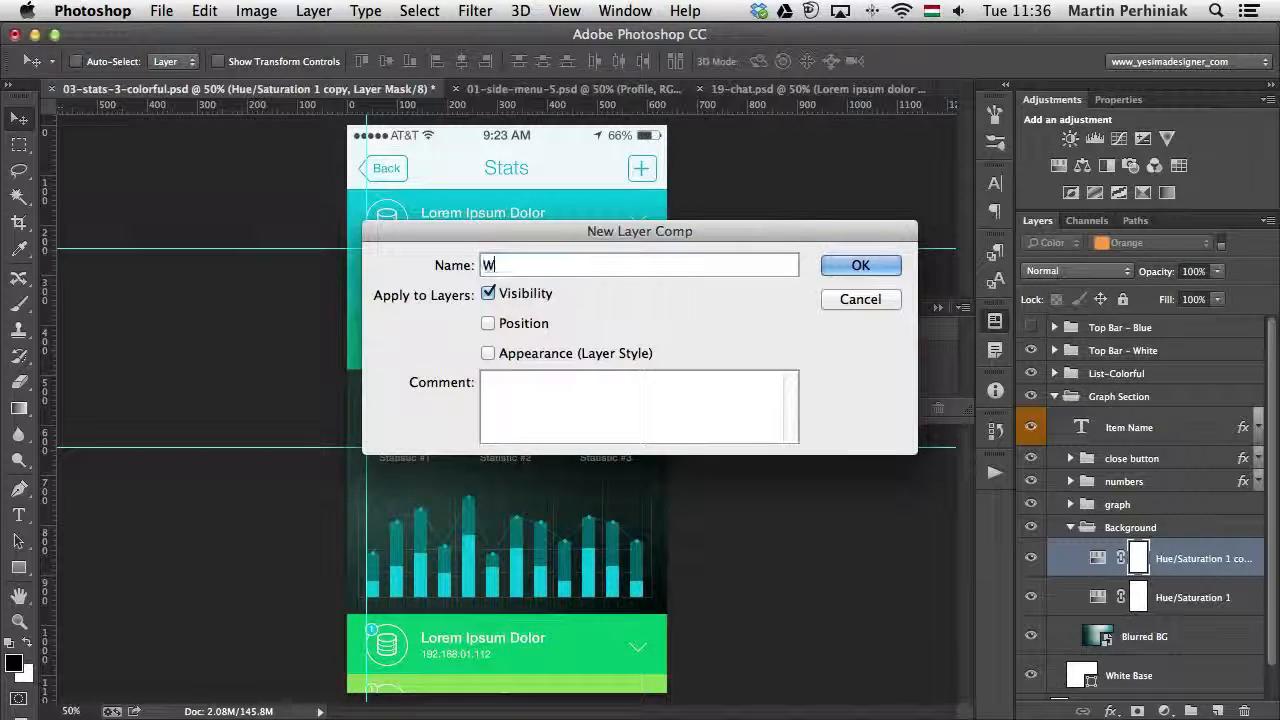
text(hite Top Ba)
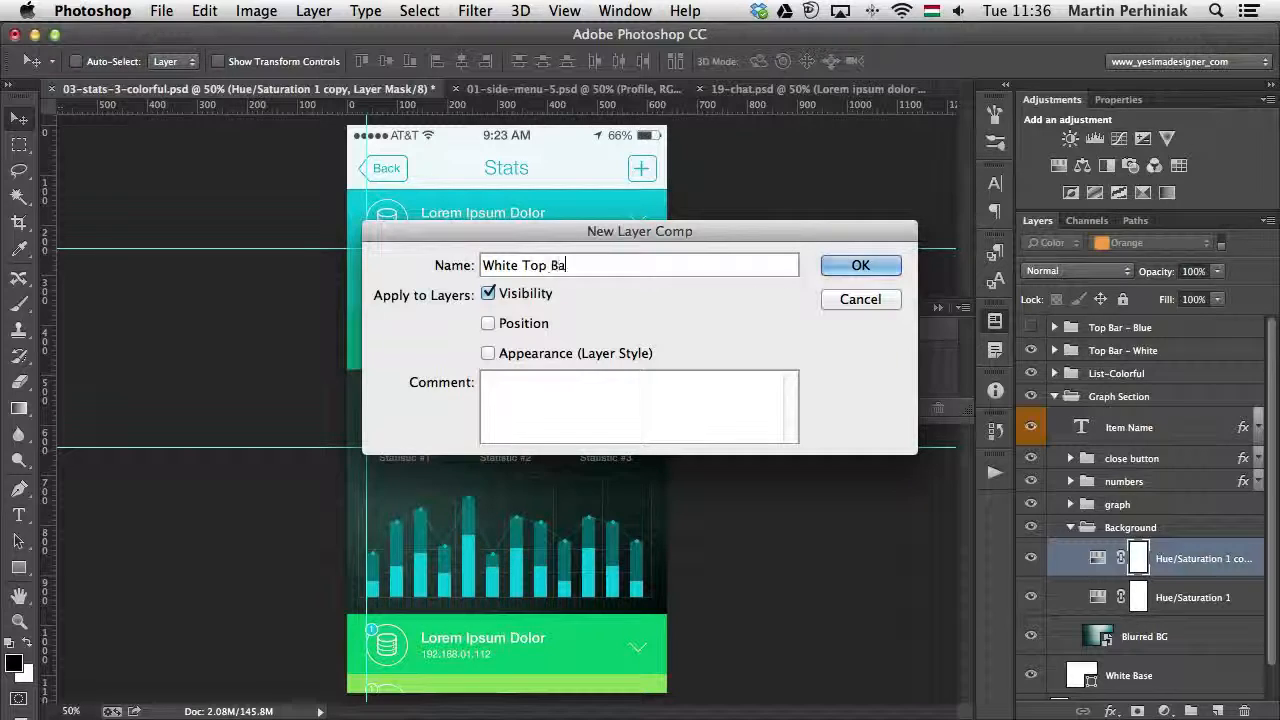
text(r With D)
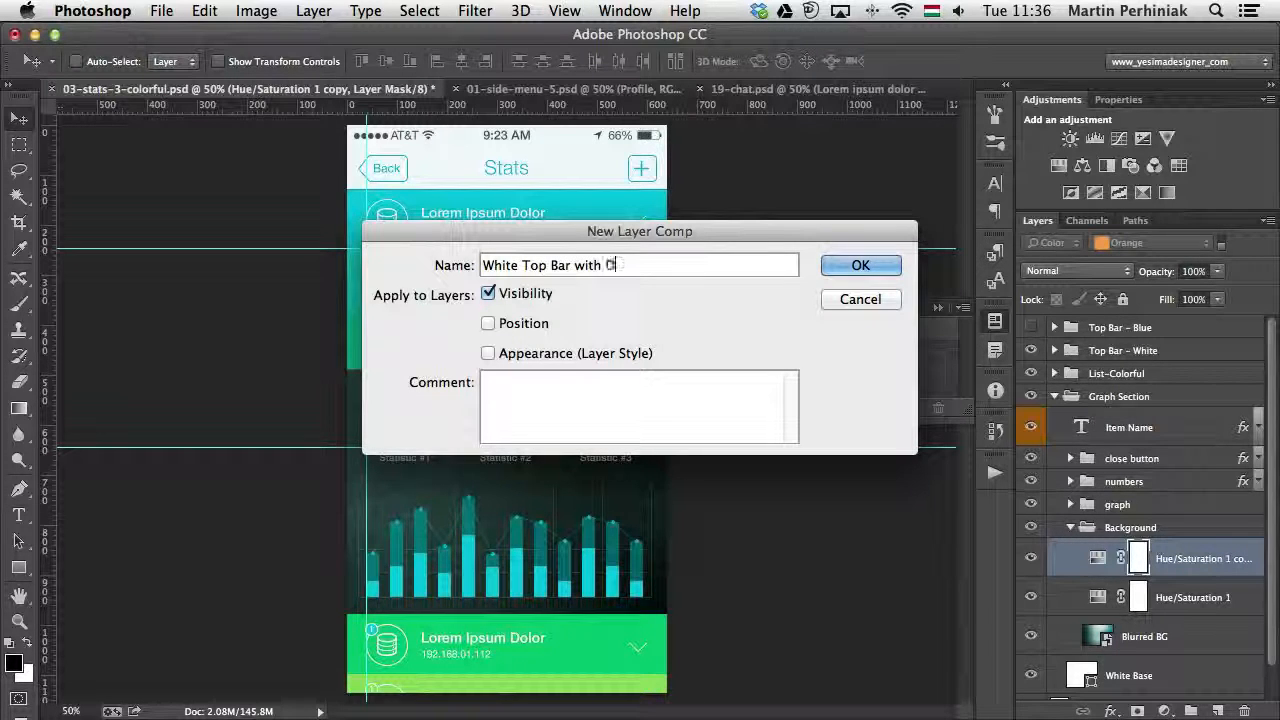
text(ark Graph)
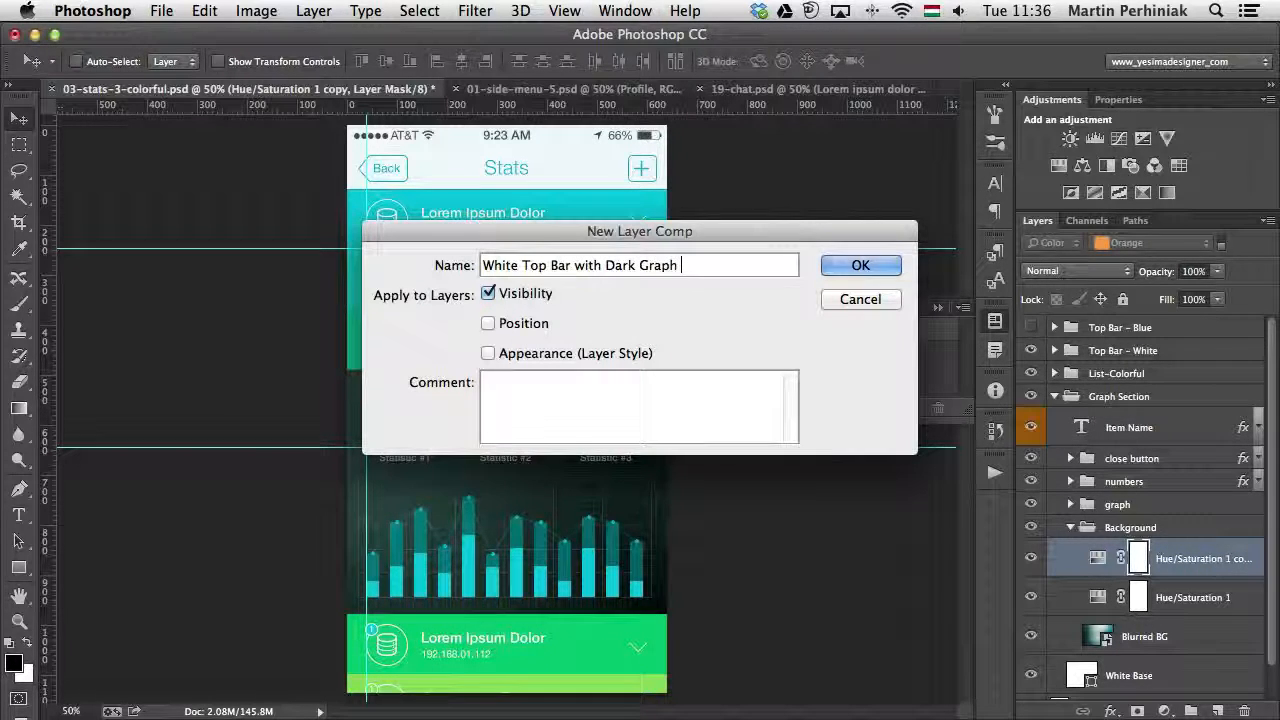
text( background)
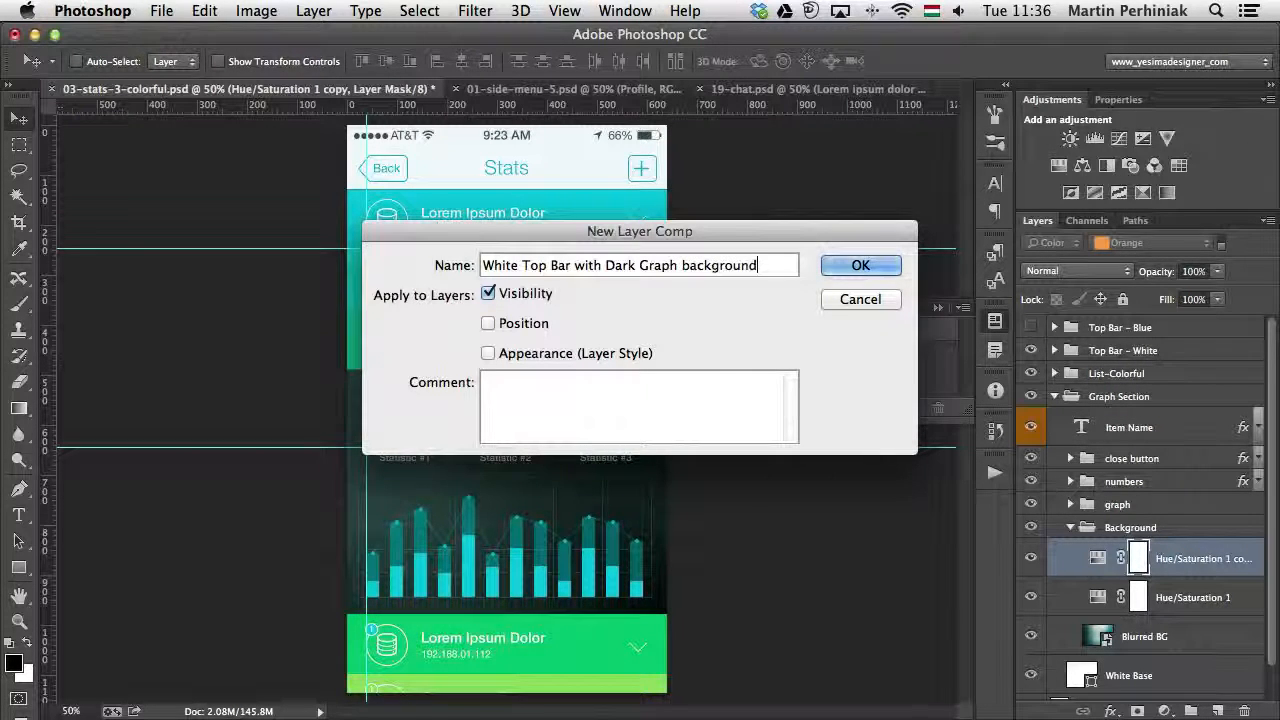
key(super+a)
key(super+c)
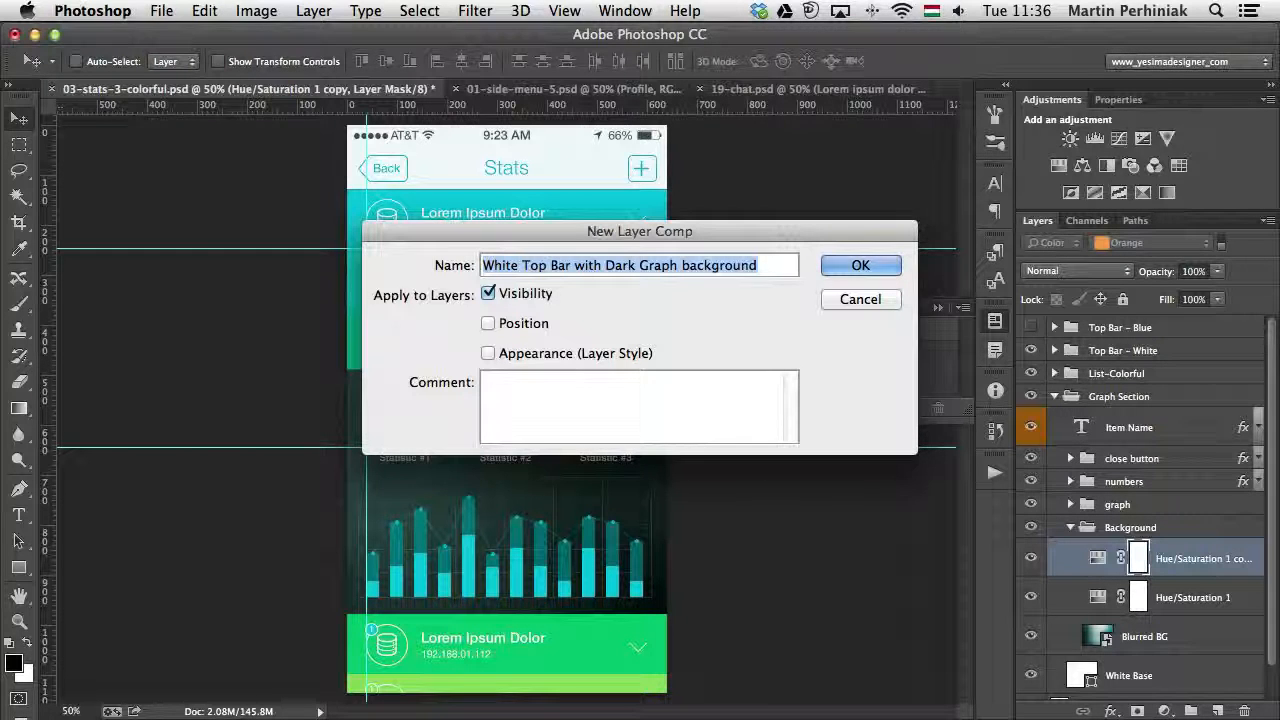
click(847, 267)
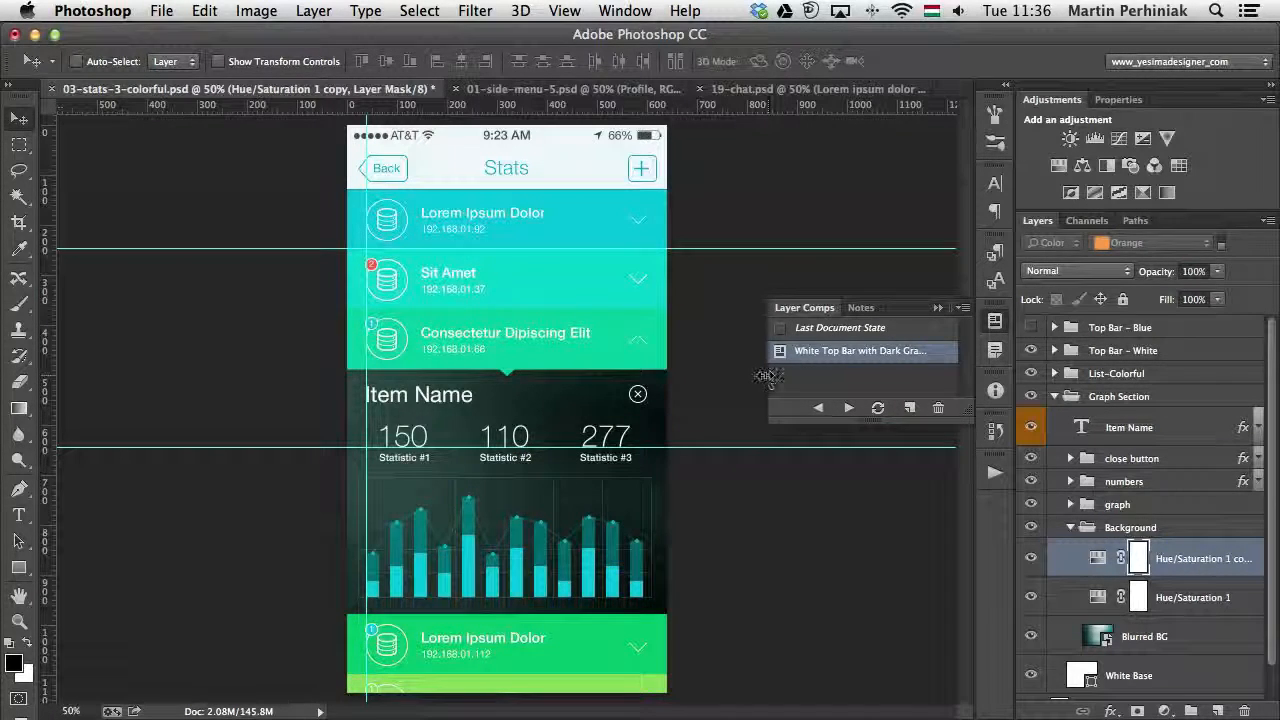
drag(768, 373, 686, 372)
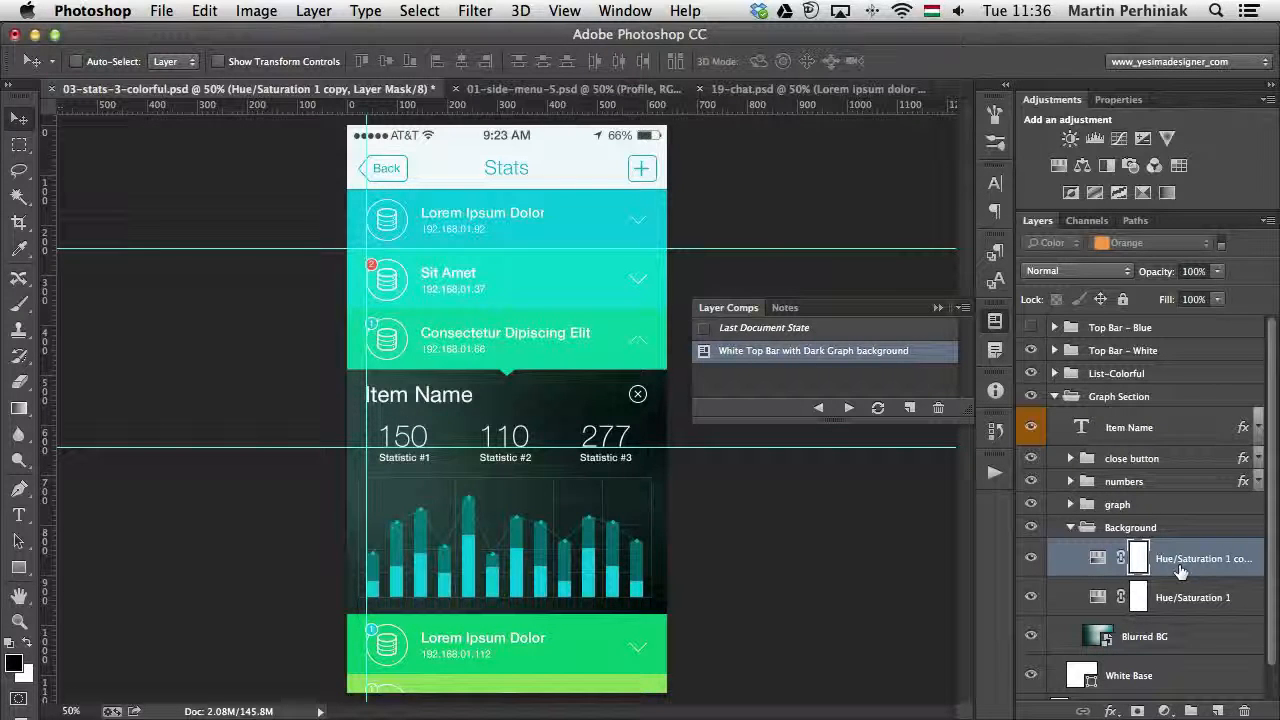
- Hide the Hue/Saturation 1 copy adjustment and the Top Bar - White group, and show the Top Bar - Blue group
click(1033, 563)
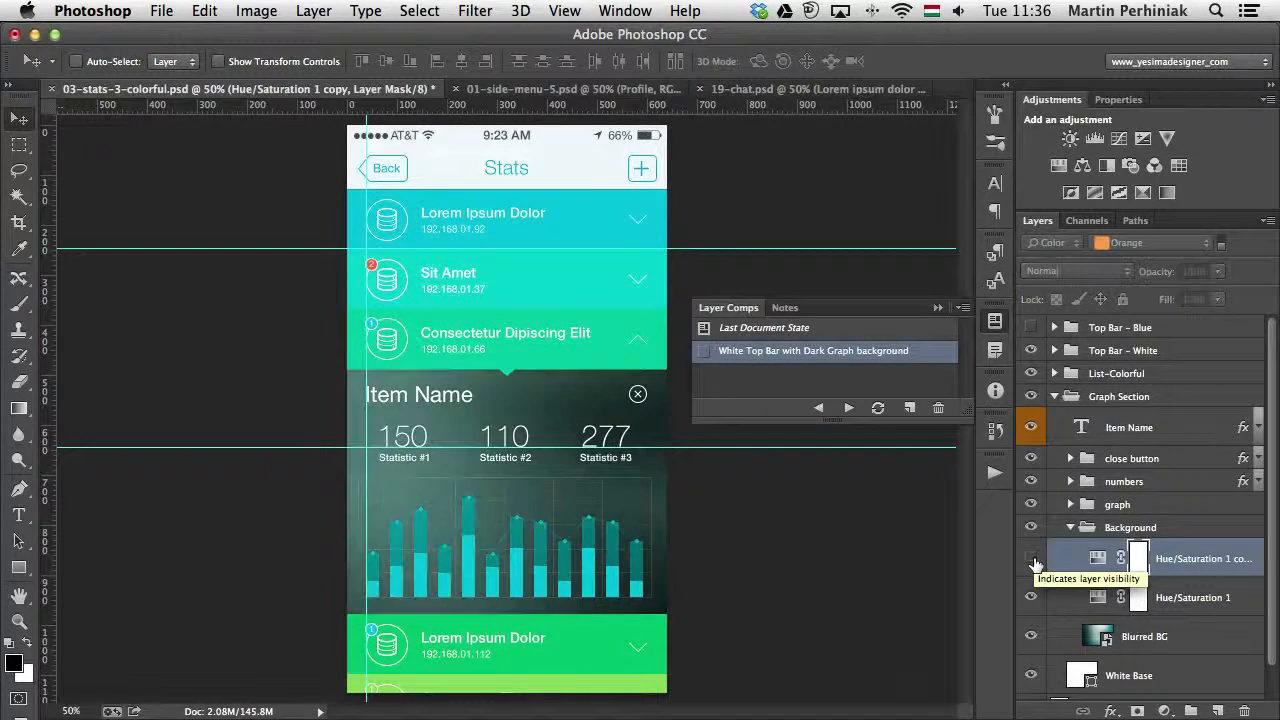
click(1033, 563)
click(1033, 563)
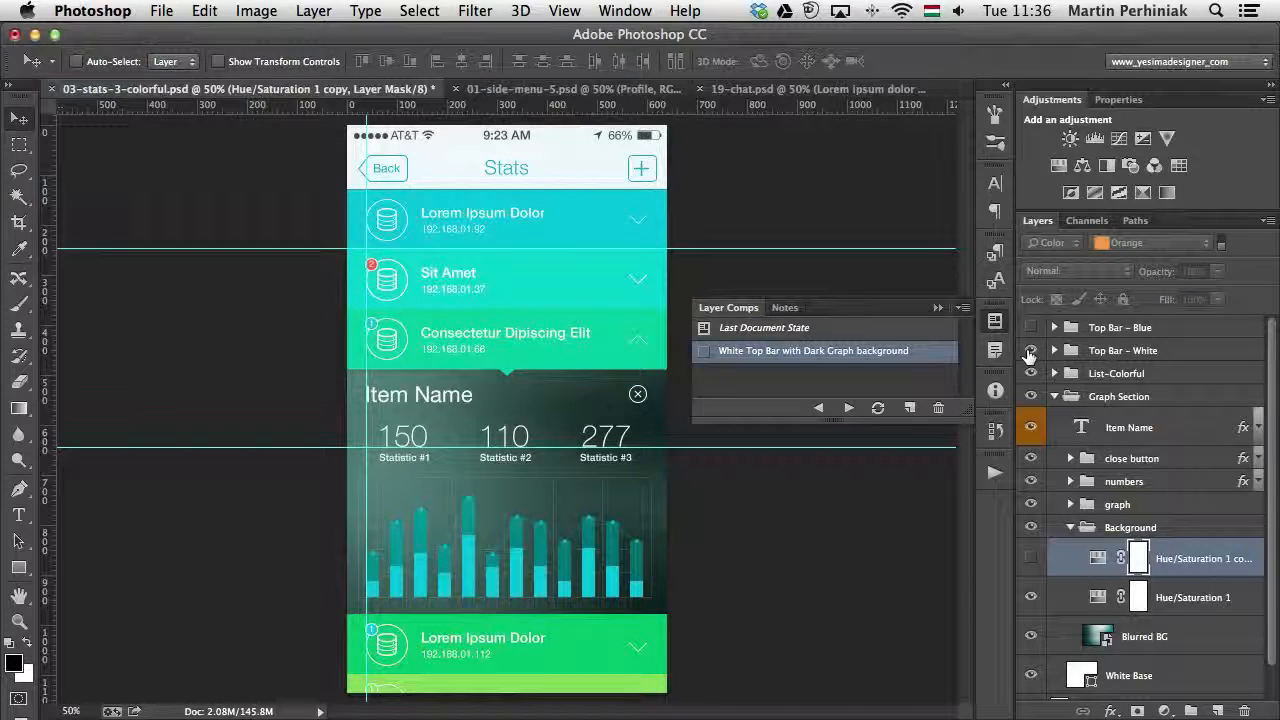
click(1030, 355)
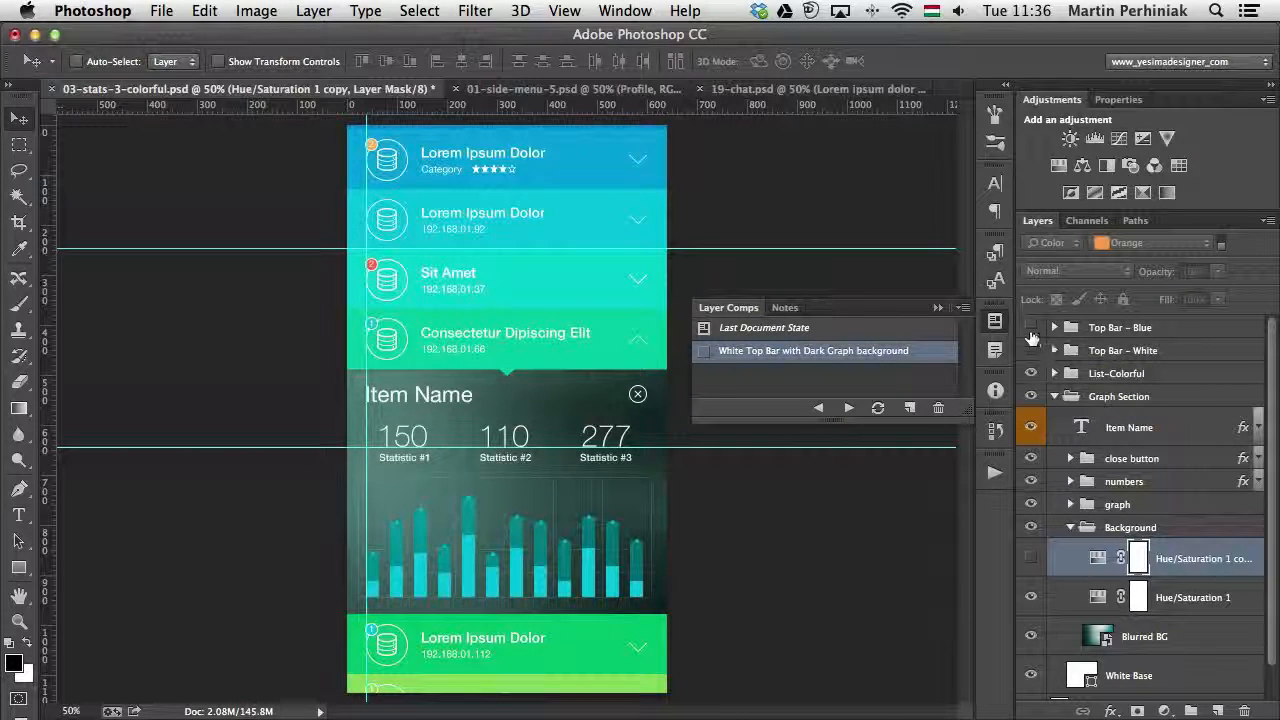
click(1030, 327)
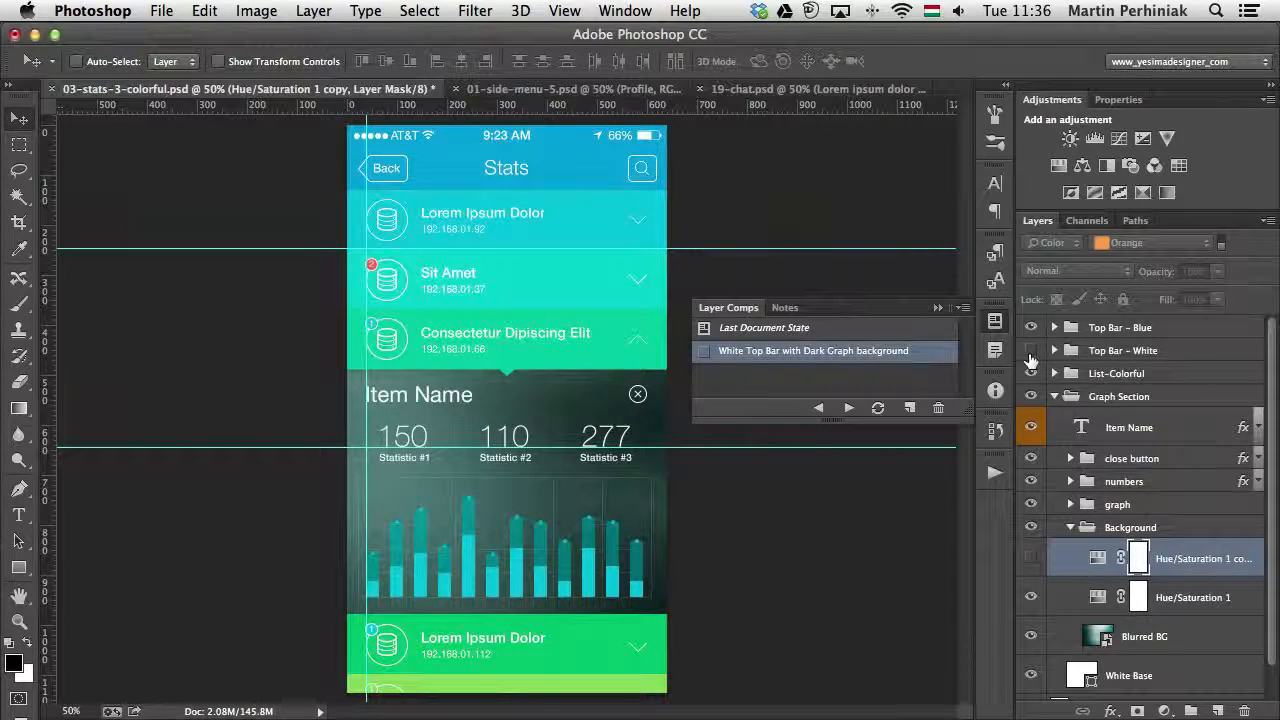
- Create a visibility-only layer comp named Blue Top Bar with Bright Graph background by pasting and editing the copied name
click(909, 408)
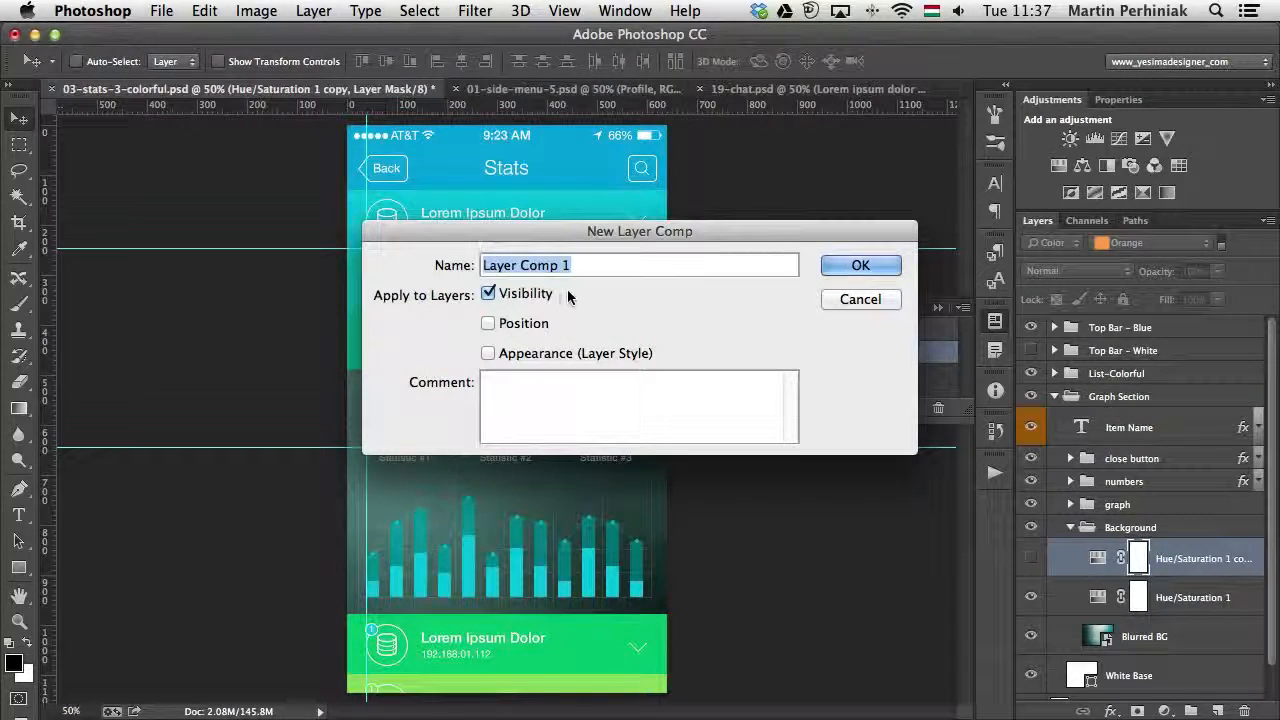
key(super+v)
double_click(500, 265)
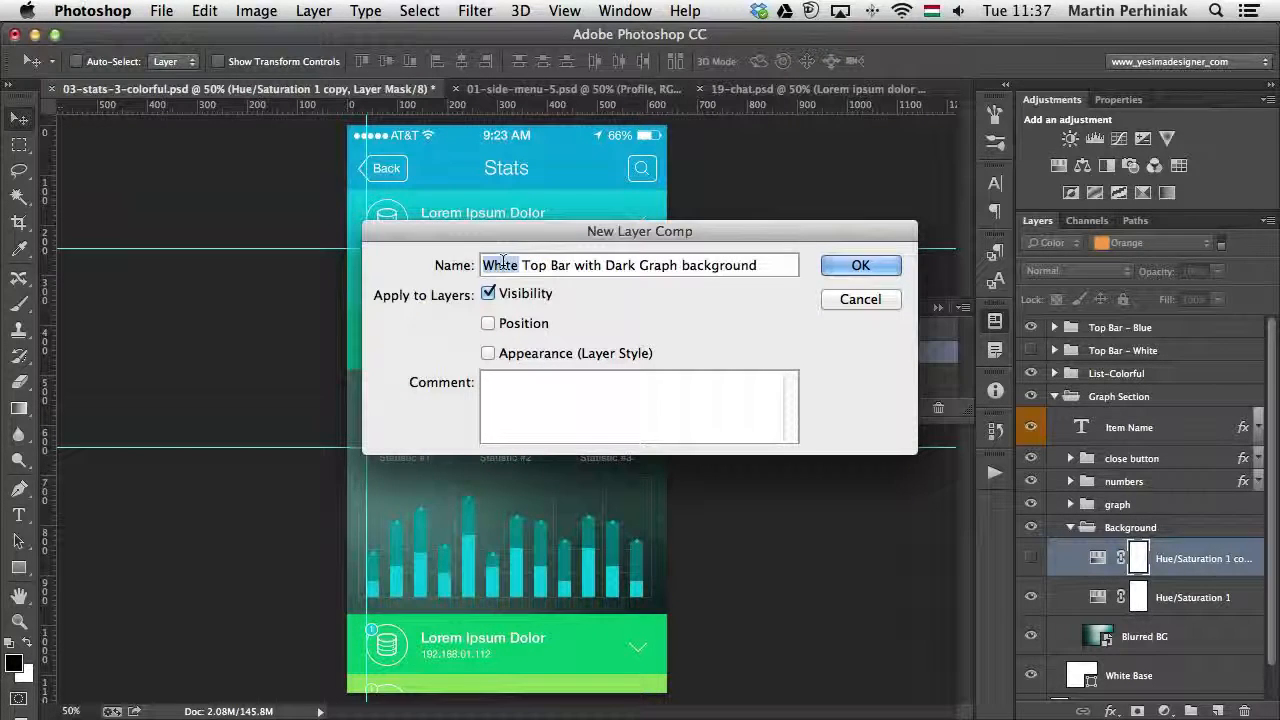
text(Blue)
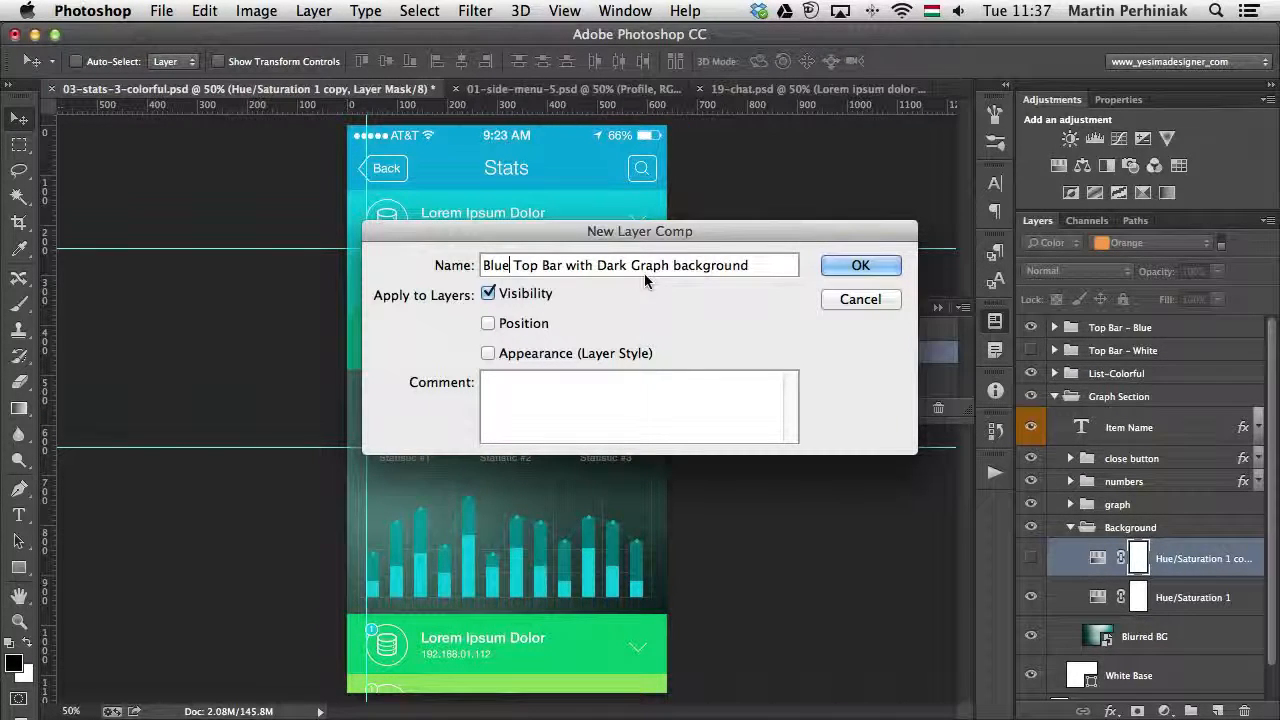
double_click(613, 265)
text(Bright)
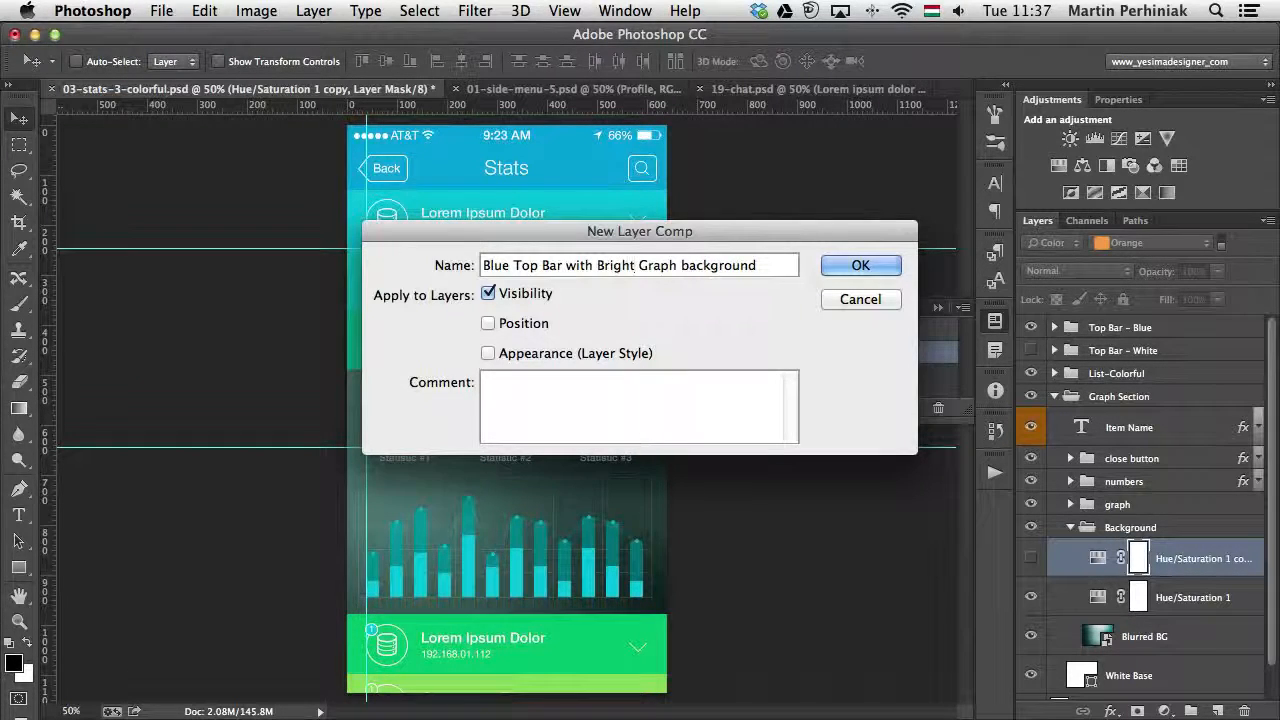
click(866, 268)
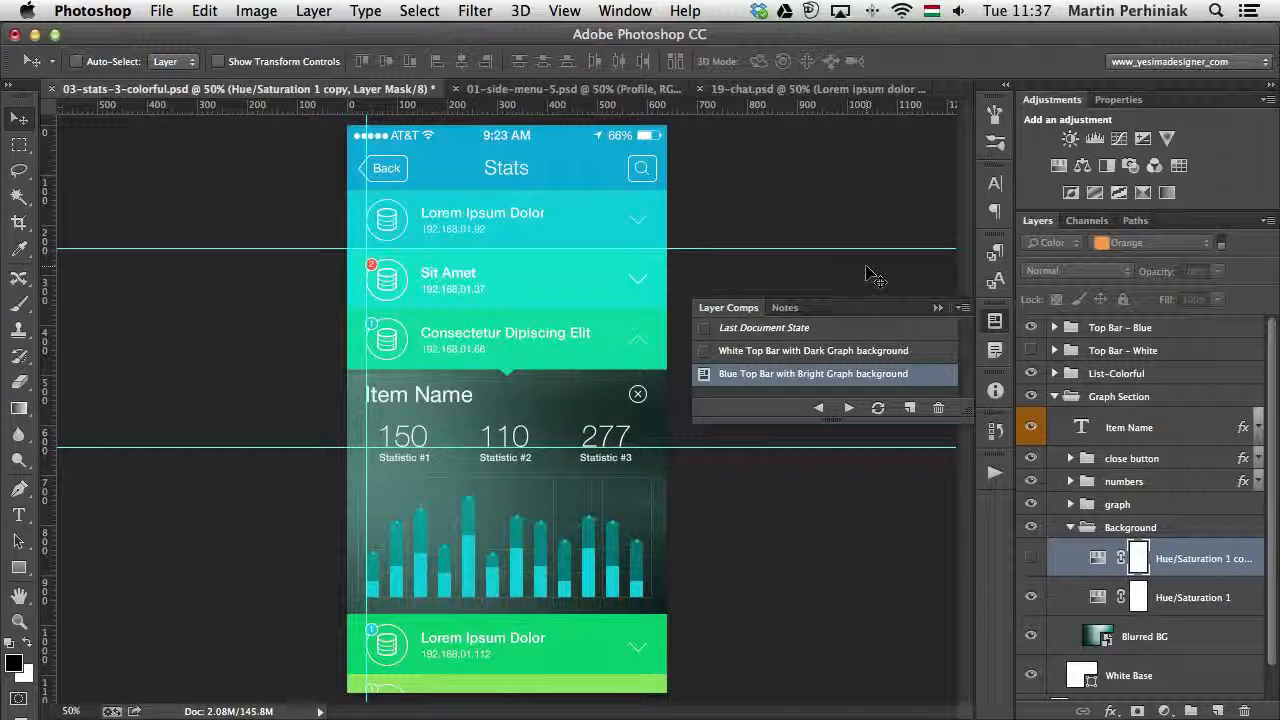
- Switch back and forth between the two layer comps, ending with White Top Bar with Dark Graph background applied
click(703, 351)
click(704, 374)
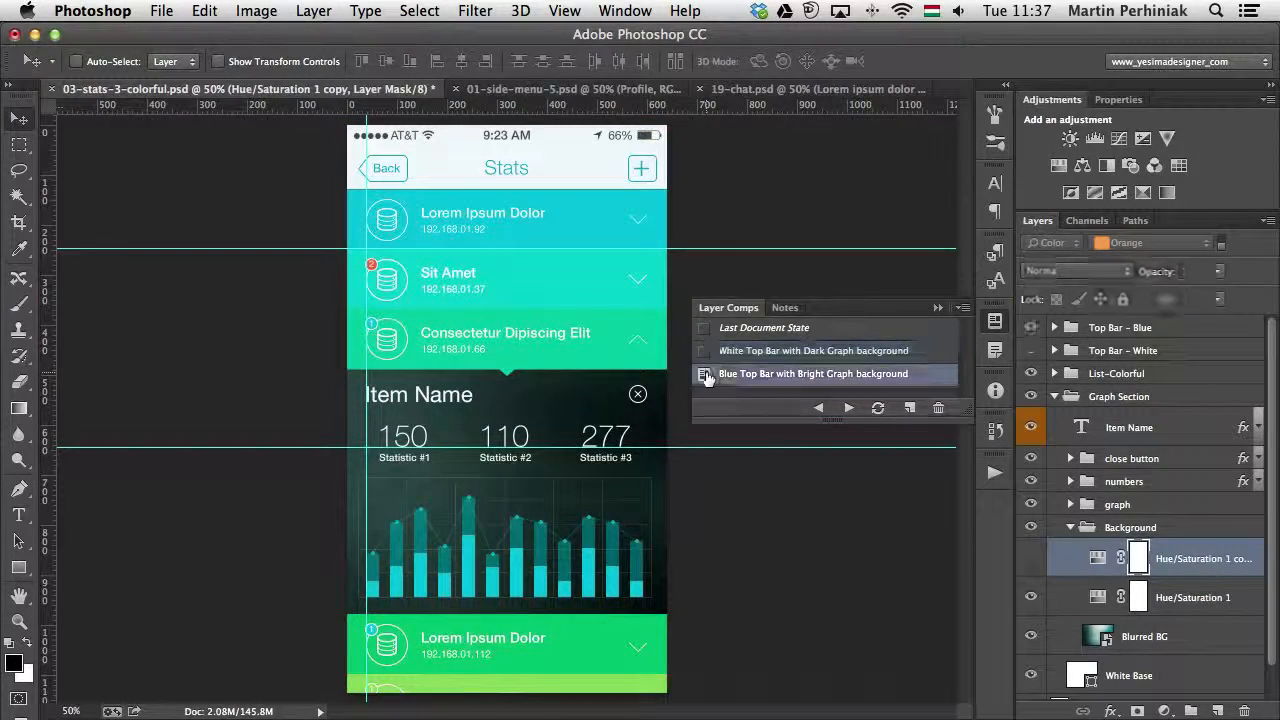
click(704, 352)
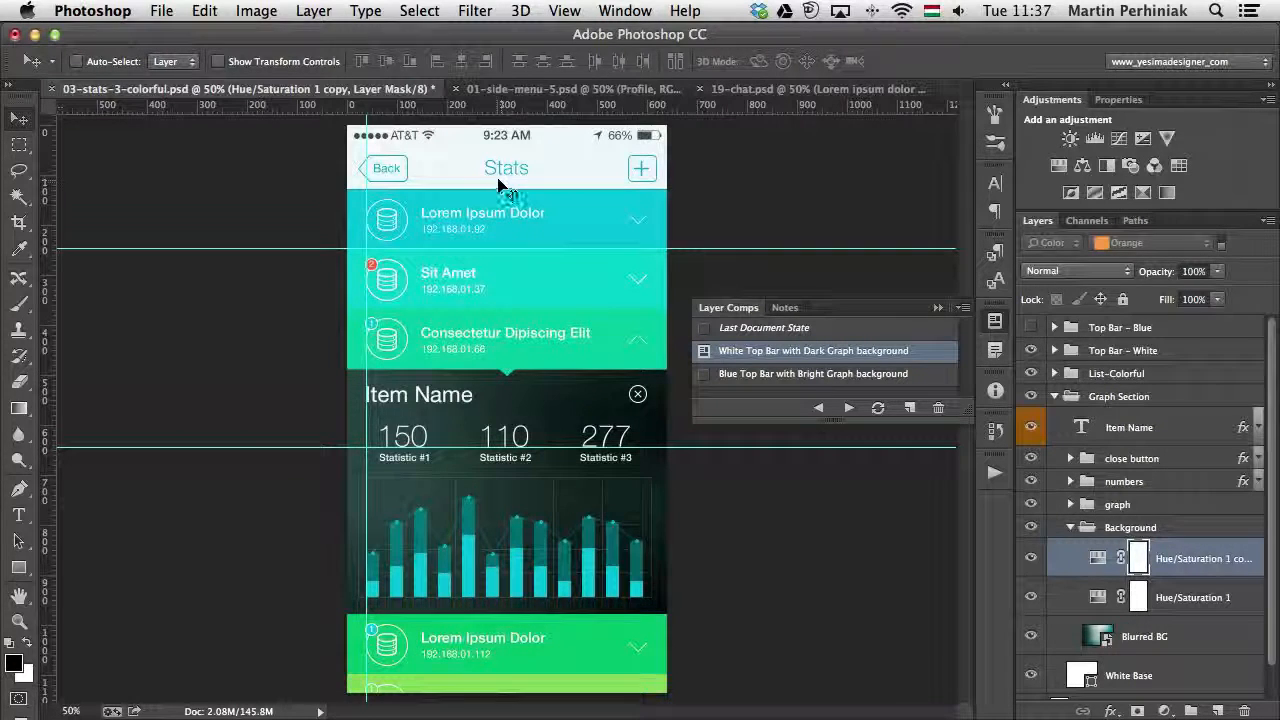
- Replace the Item Name heading above the graph with Statistics, and check it in both layer comps, ending with White Top Bar with Dark Graph background
key(t)
triple_click(442, 400)
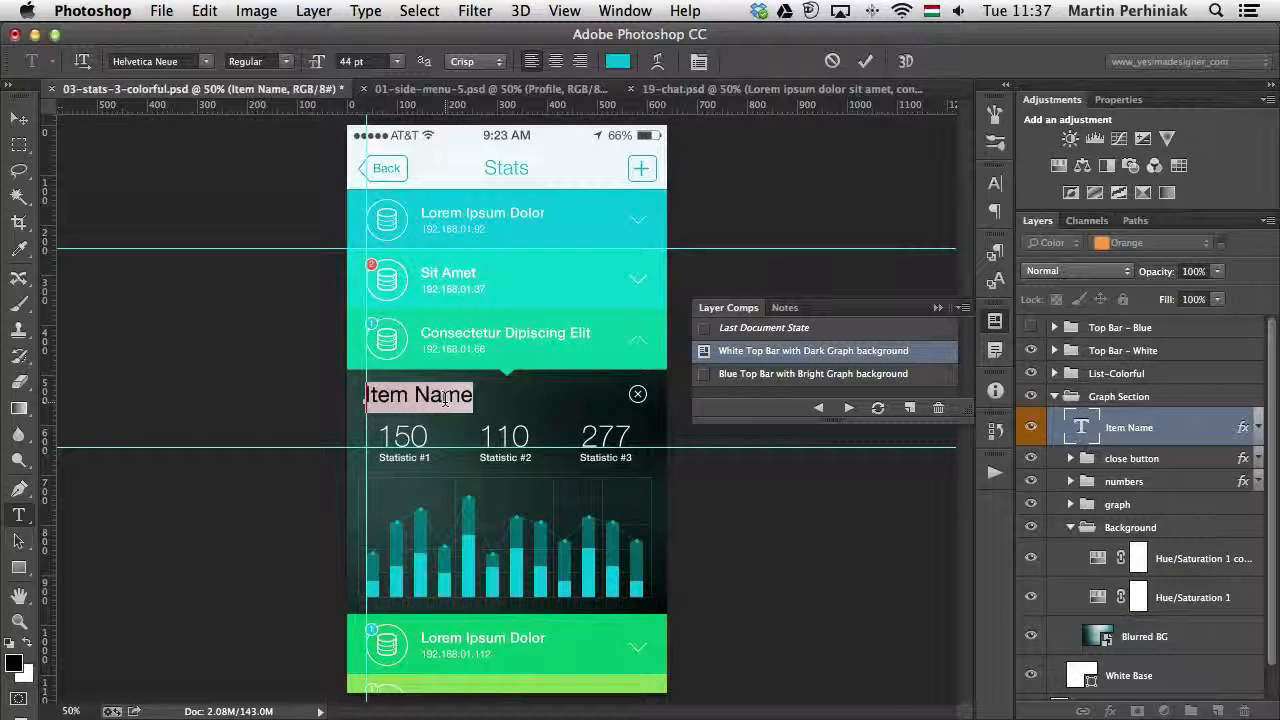
key(BackSpace)
text(Stat)
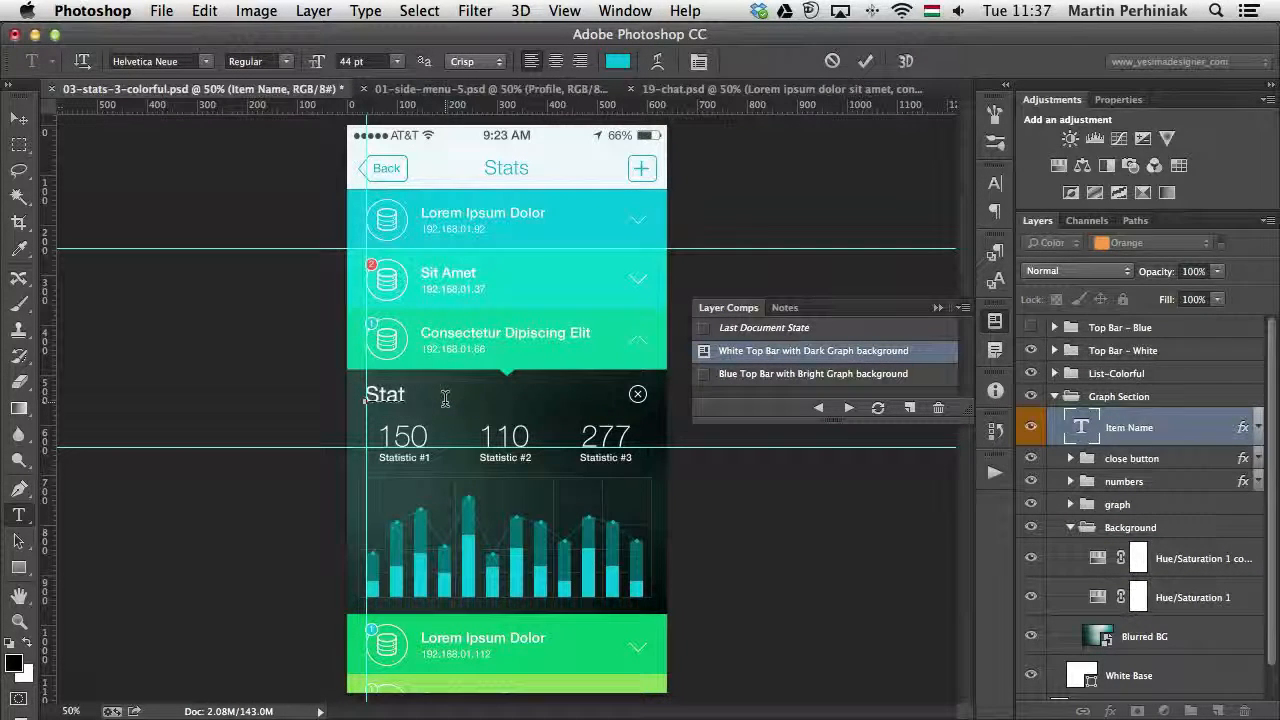
text(istics)
key(ctrl+Return)
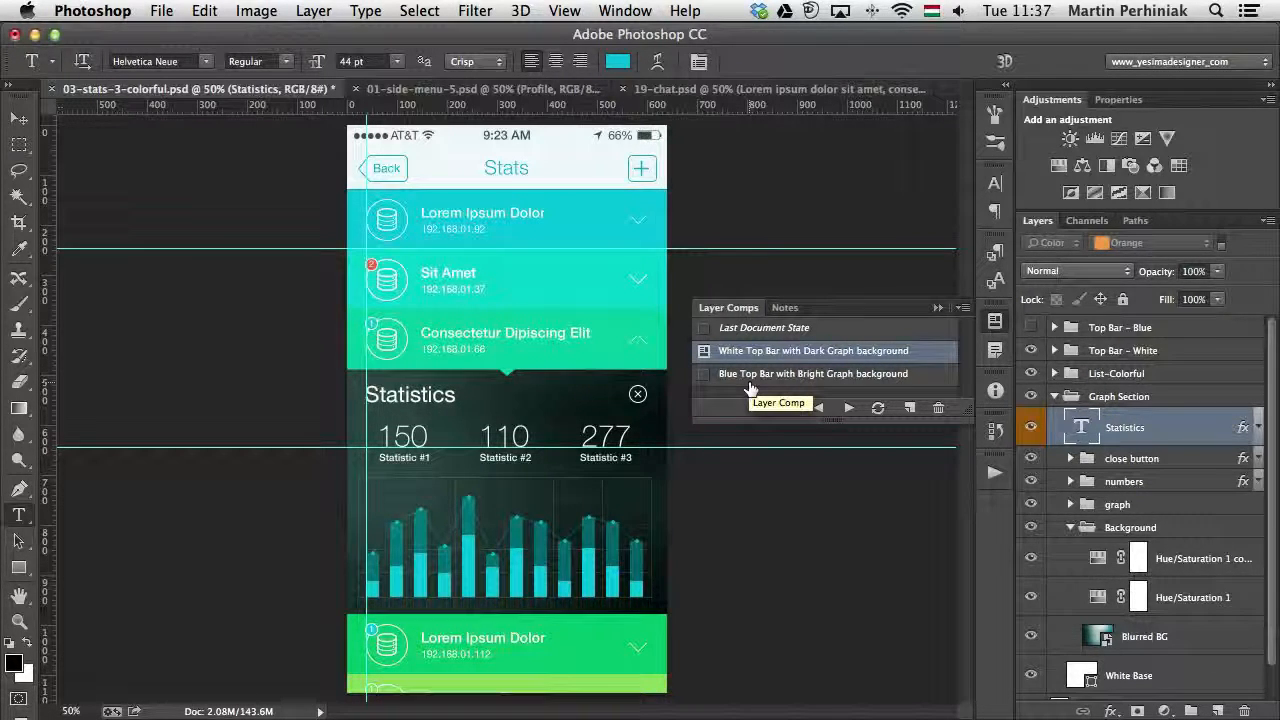
click(704, 375)
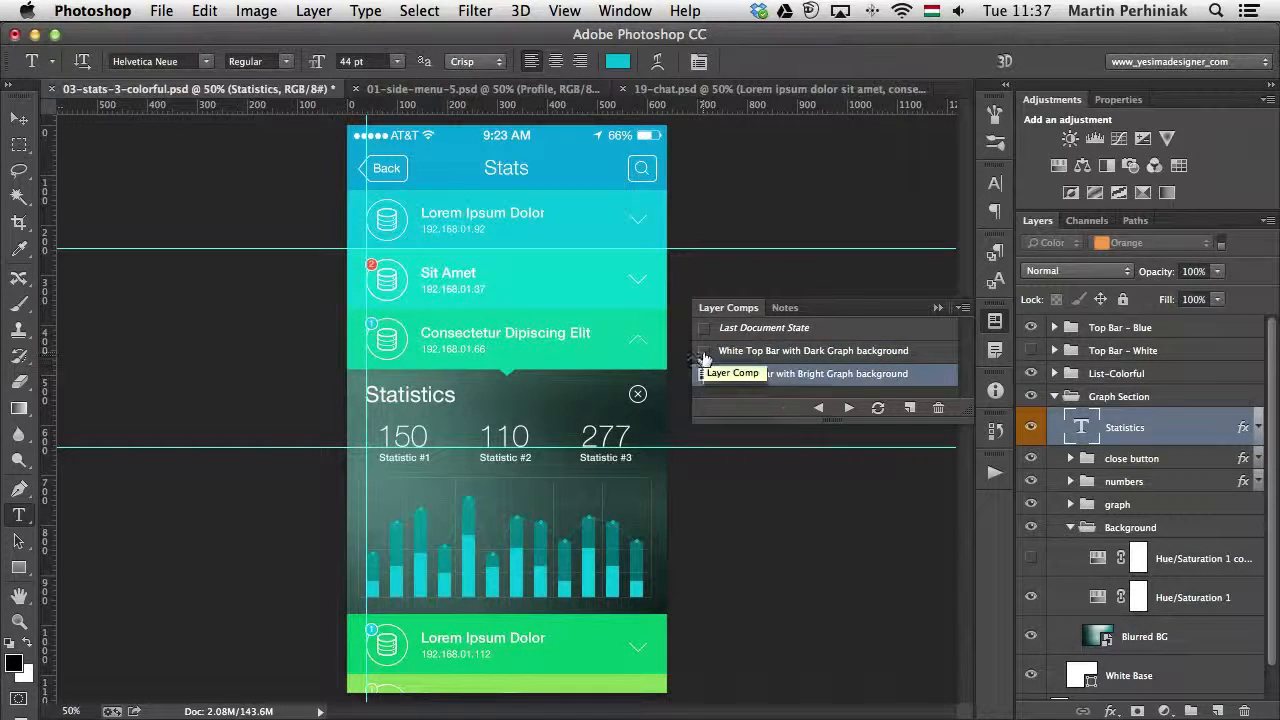
click(704, 352)
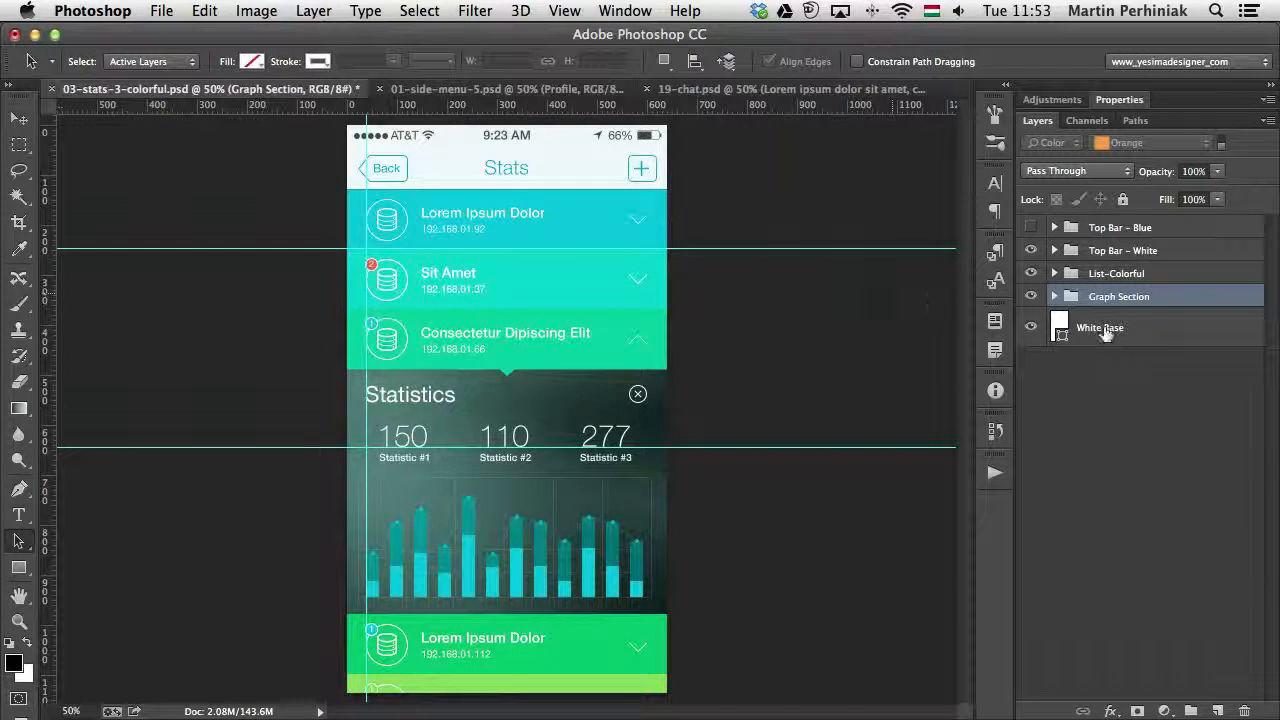
- Add a Hue/Saturation adjustment above the Top Bar - Blue group with hue +99, trying Colorize briefly and leaving it off
click(1154, 229)
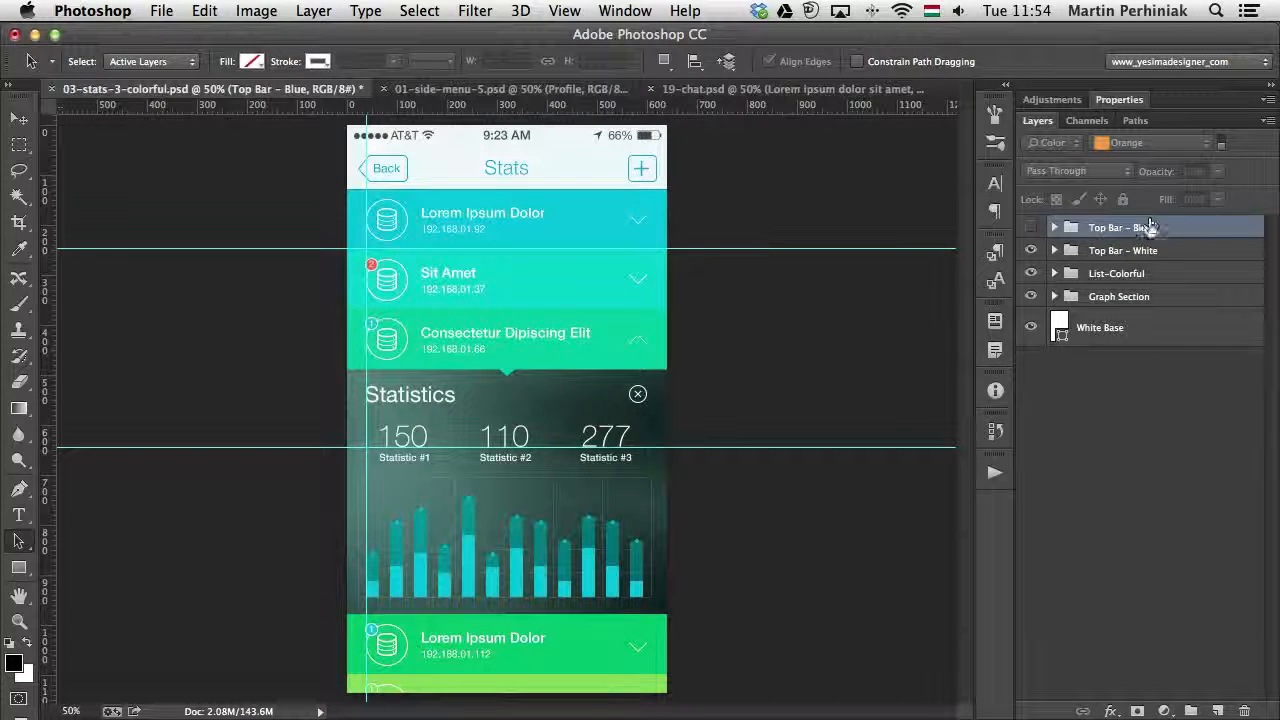
click(1052, 99)
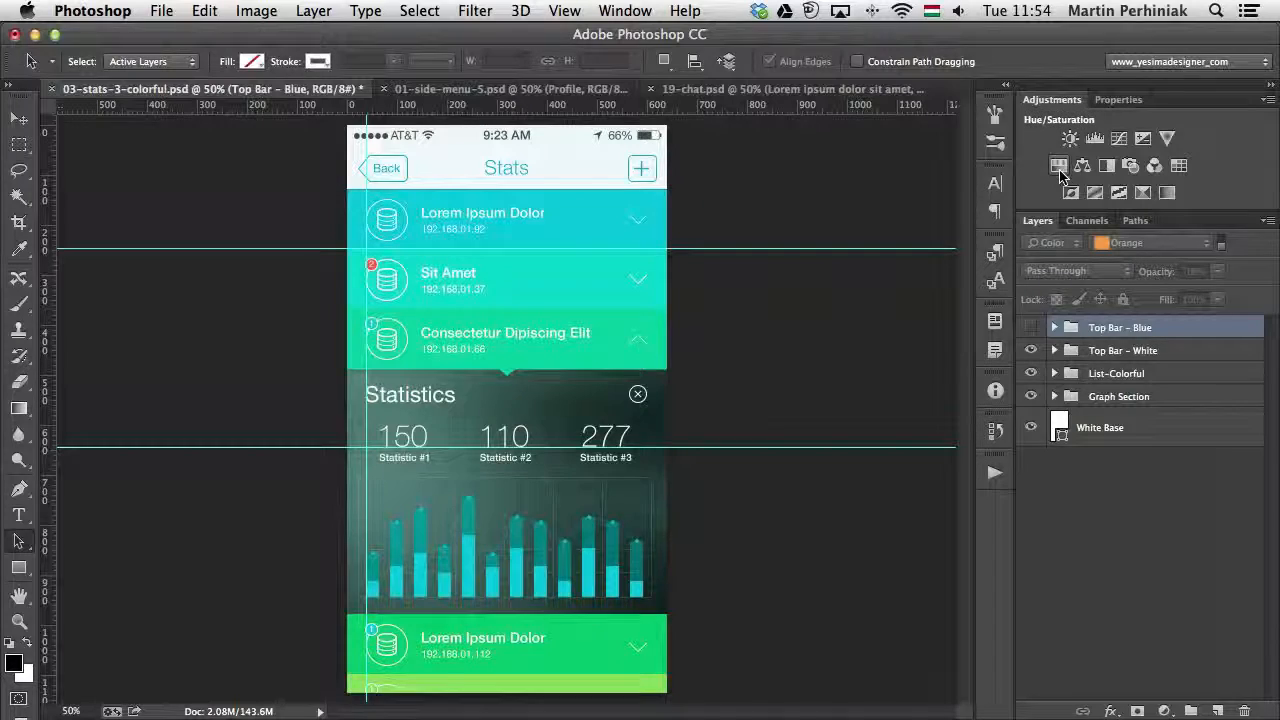
click(1059, 166)
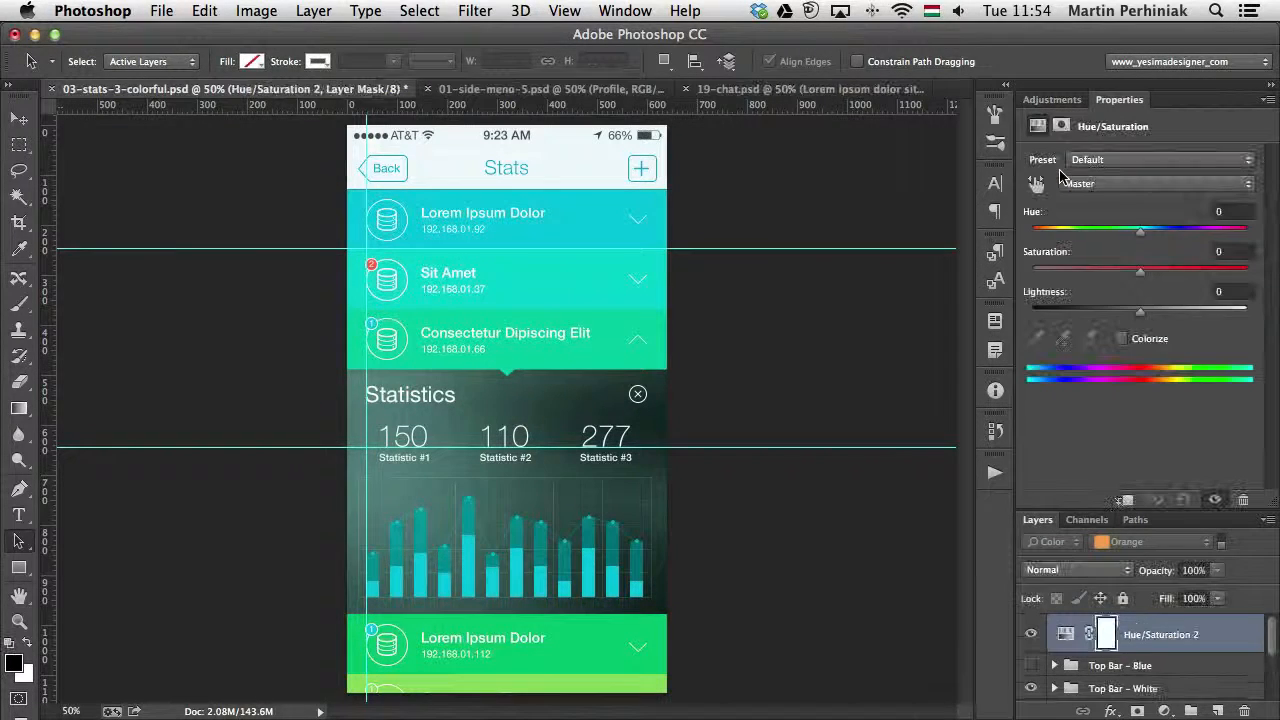
drag(1140, 238, 1217, 246)
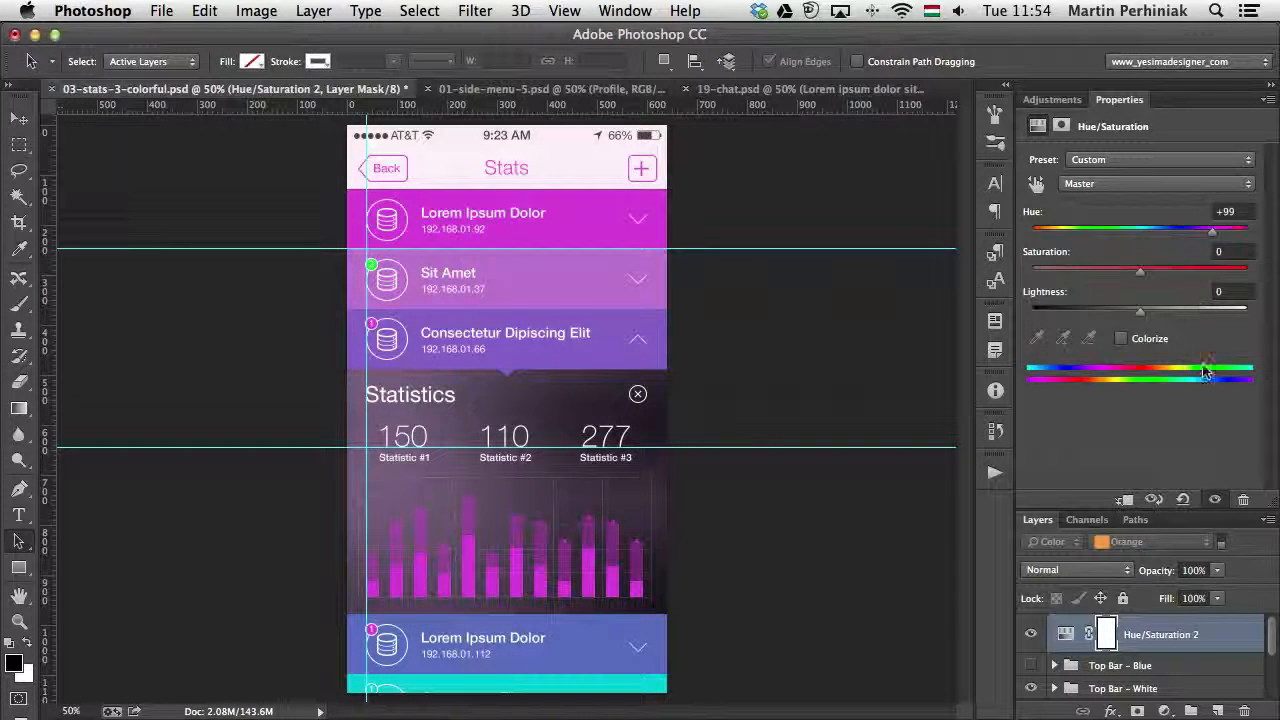
click(1122, 339)
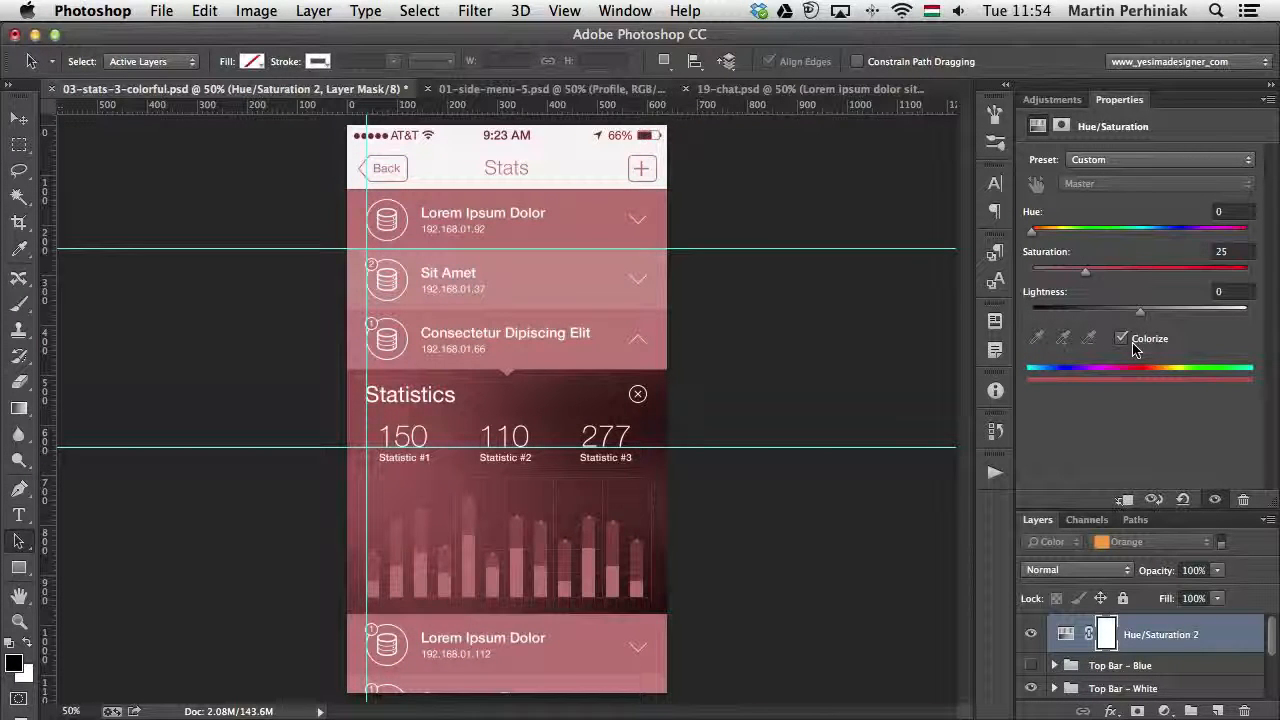
click(1133, 344)
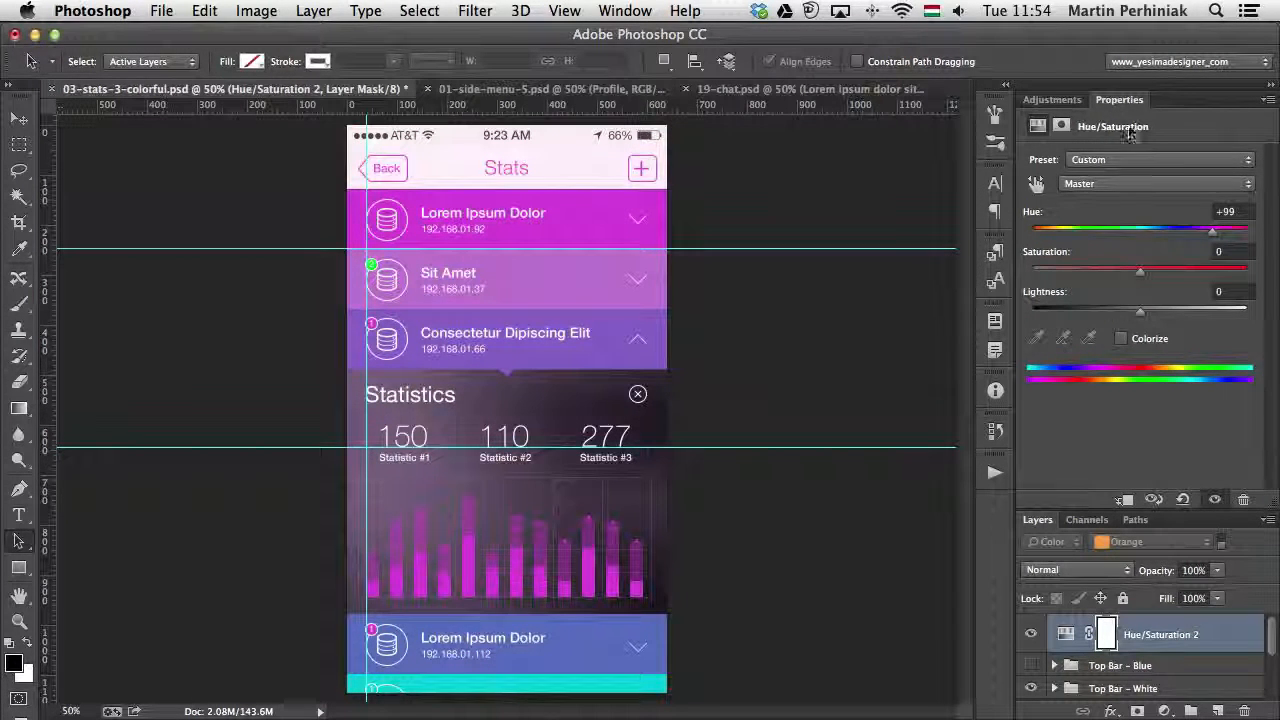
- Compare the design with and without the Hue/Saturation 2 adjustment, leaving it shown
double_click(1117, 100)
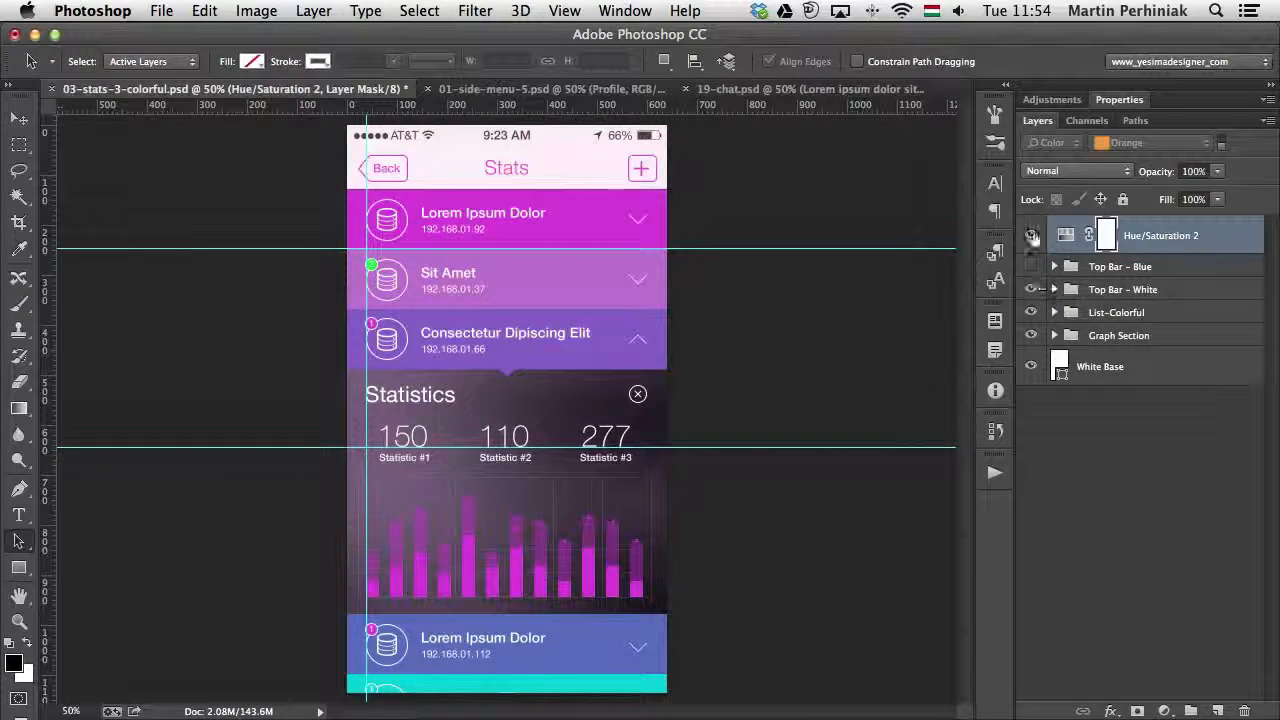
click(1032, 236)
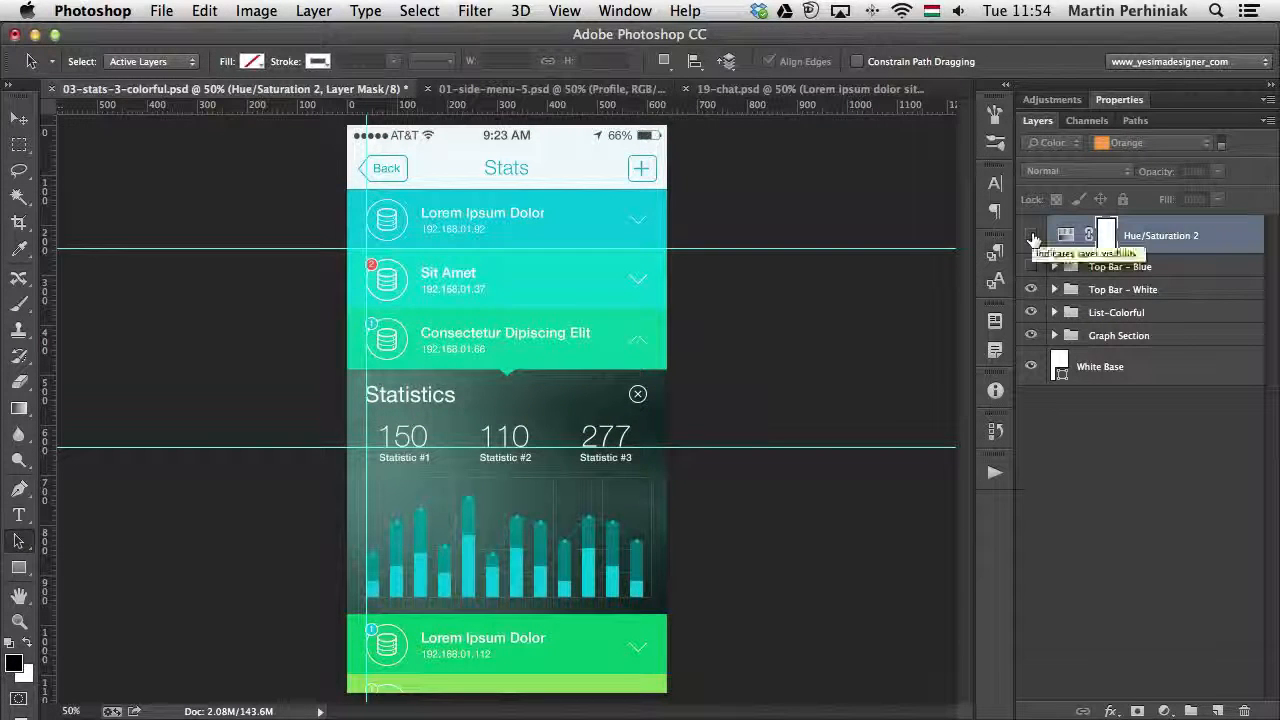
click(1032, 236)
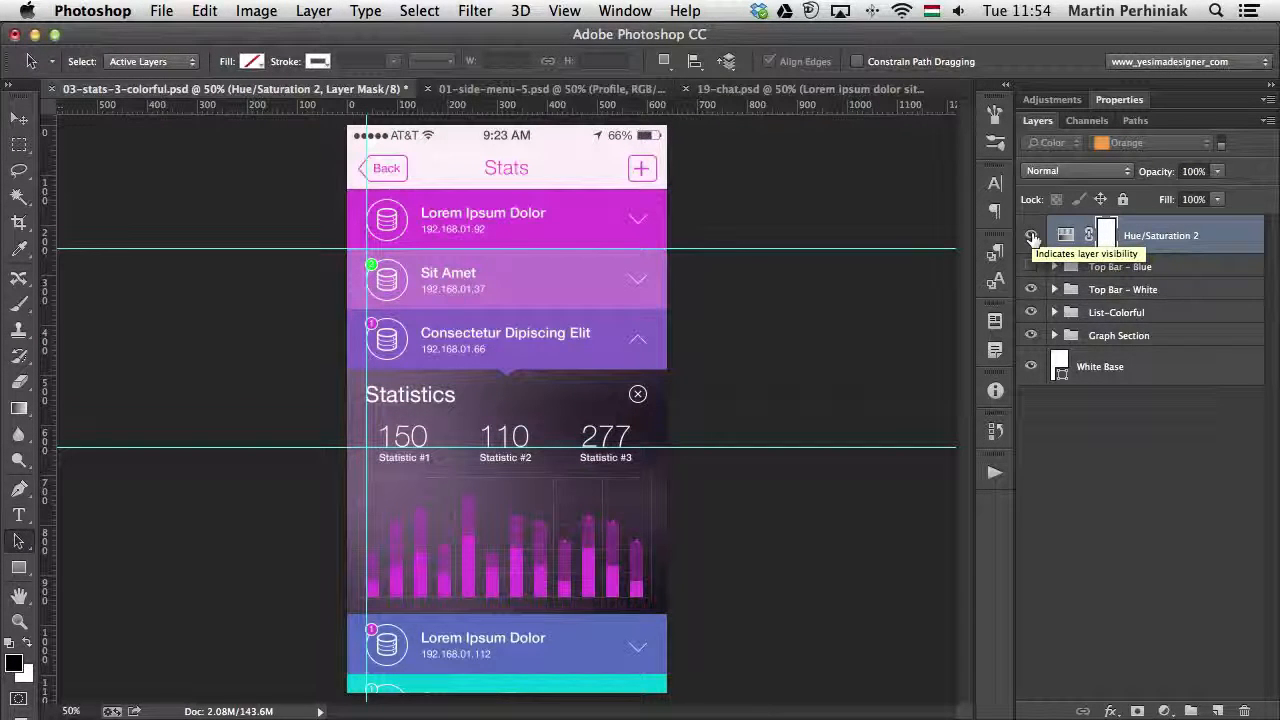
click(1032, 236)
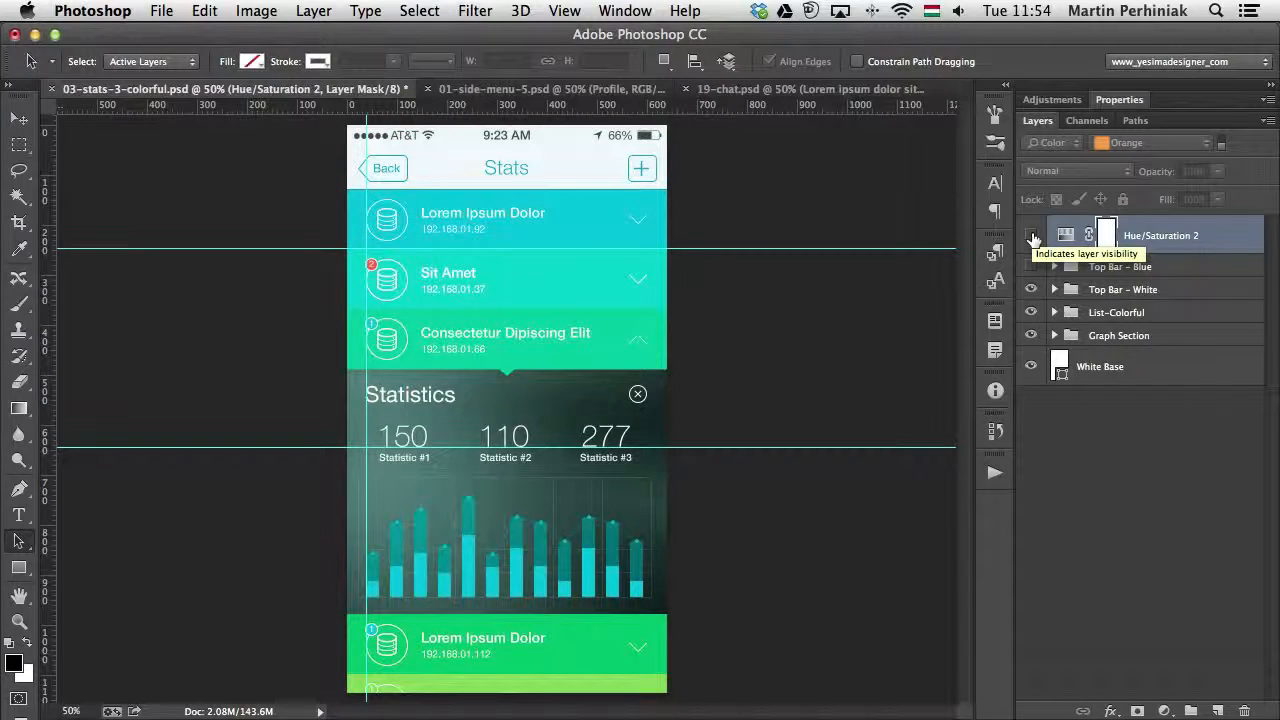
click(1032, 236)
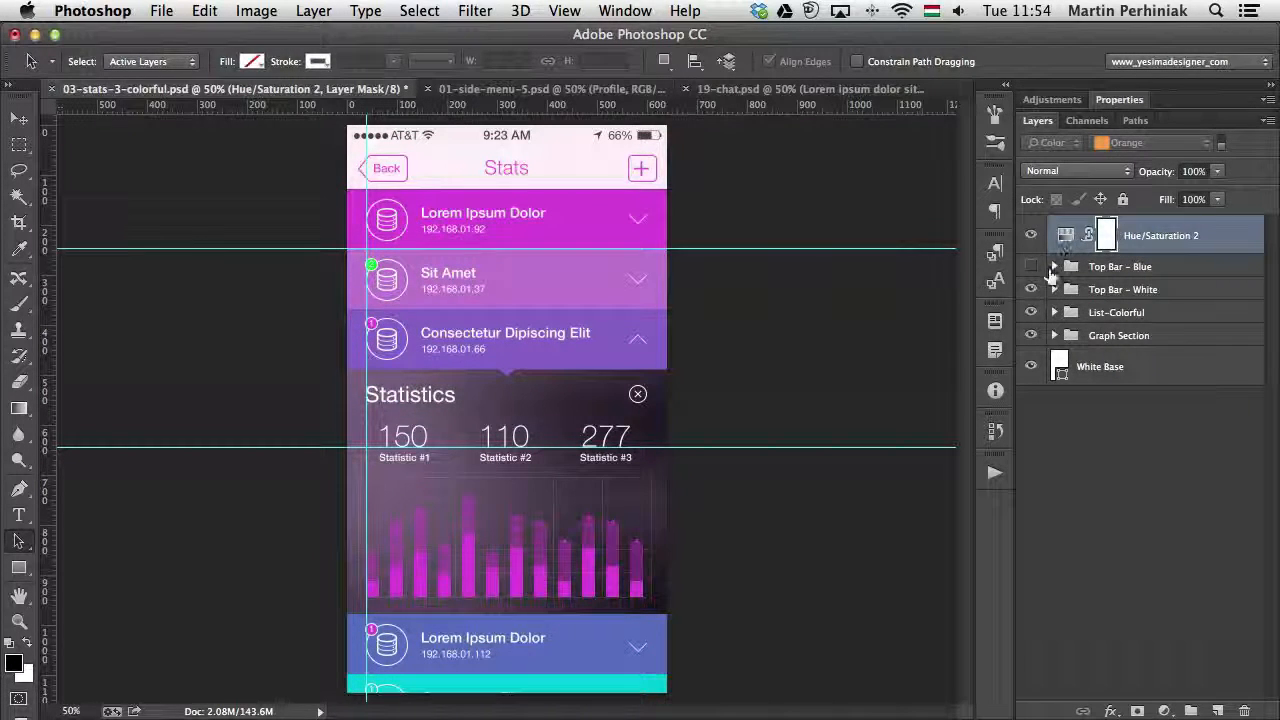
- Move Hue/Saturation 2 into the Top Bar - White group directly above the visible Top Base-White layer and clip it to that layer
click(1054, 289)
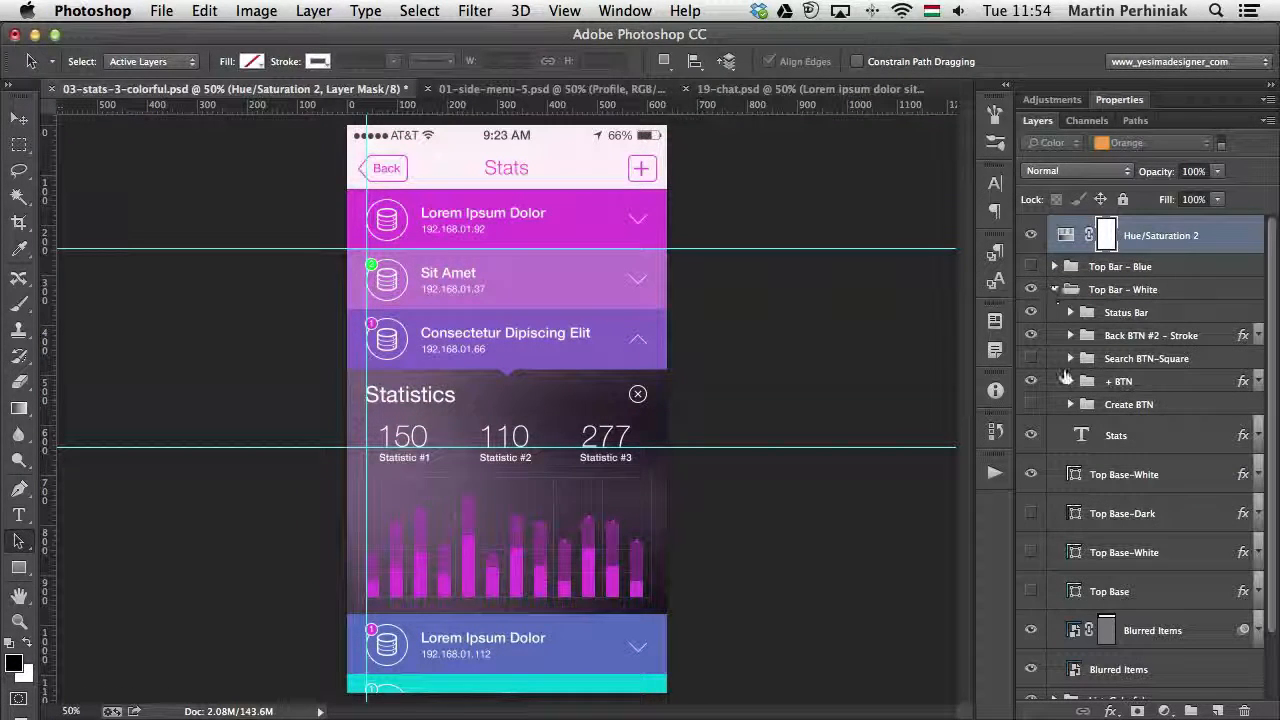
click(1031, 474)
click(1031, 474)
drag(1224, 244, 1145, 452)
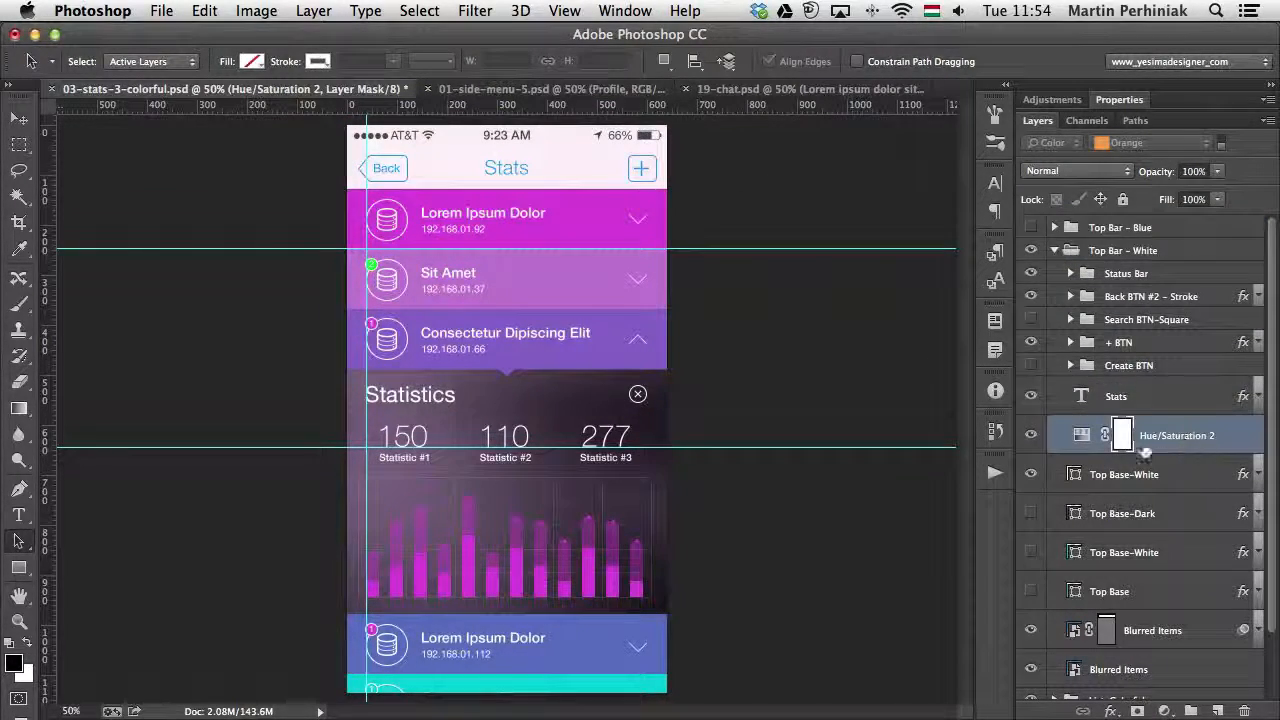
alt+click(1158, 455)
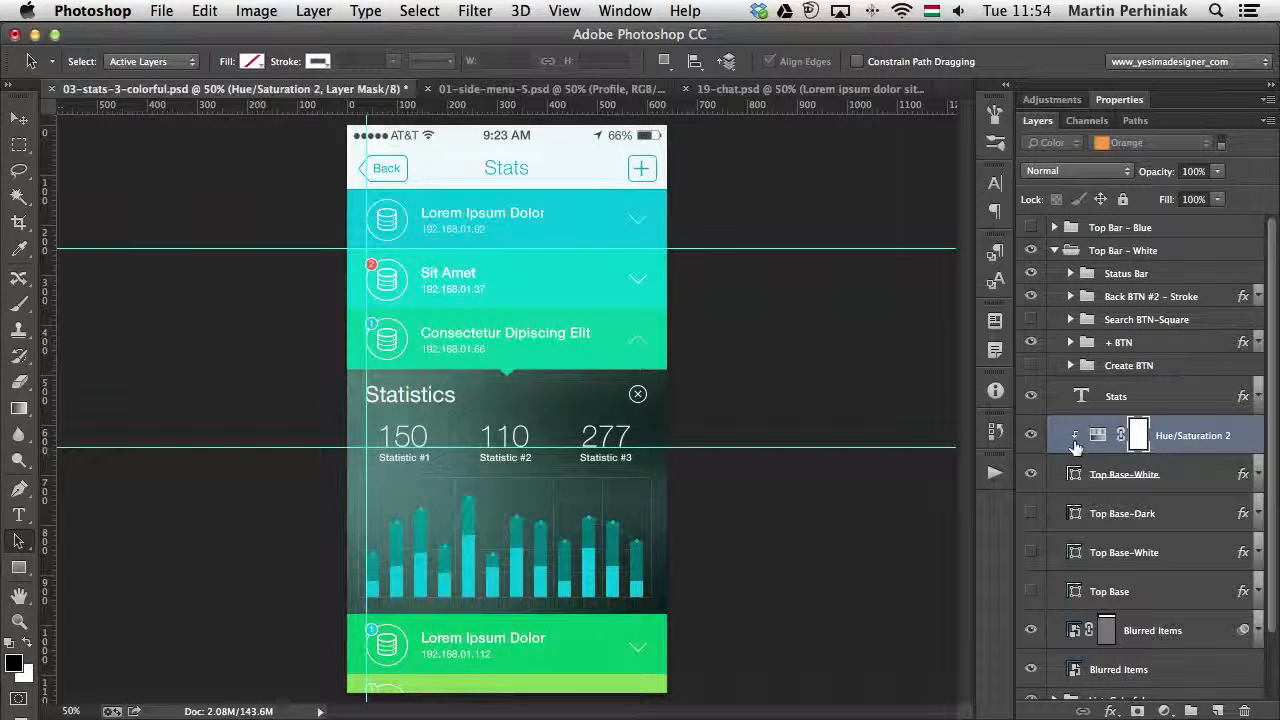
- Change the fill colour of the clipped Top Base-White shape to a saturated red
double_click(1075, 474)
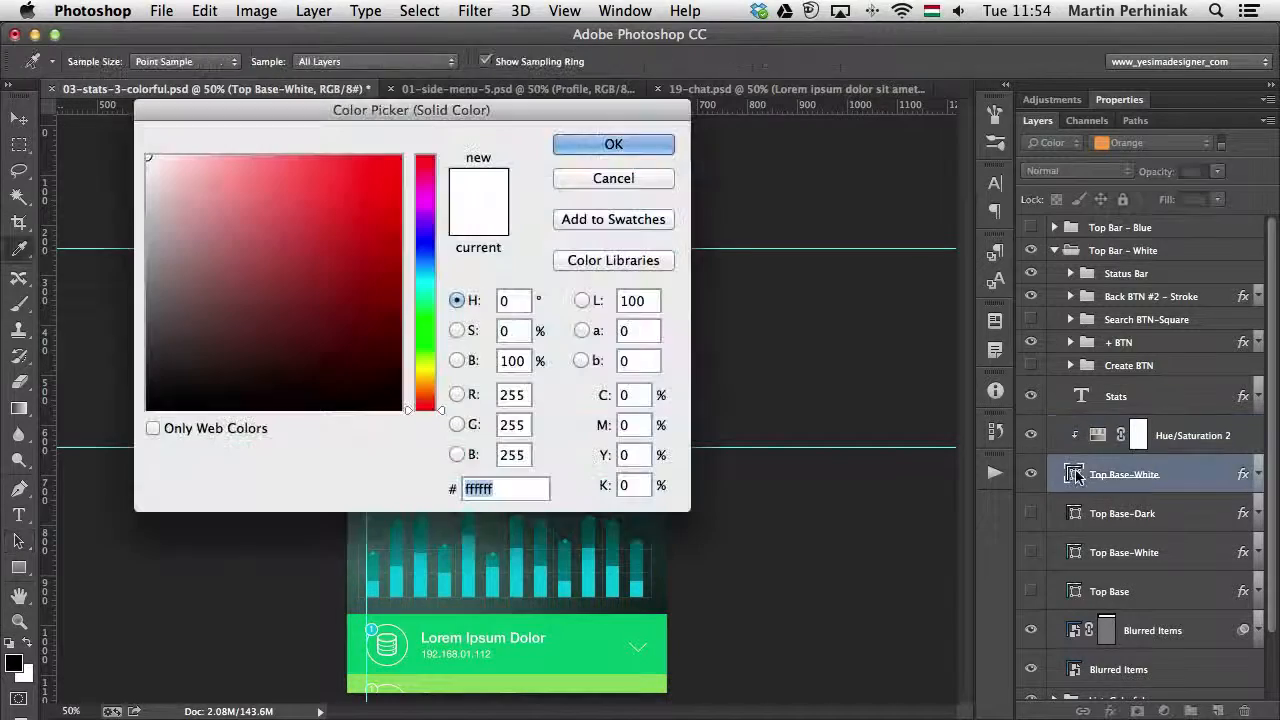
click(331, 216)
click(625, 144)
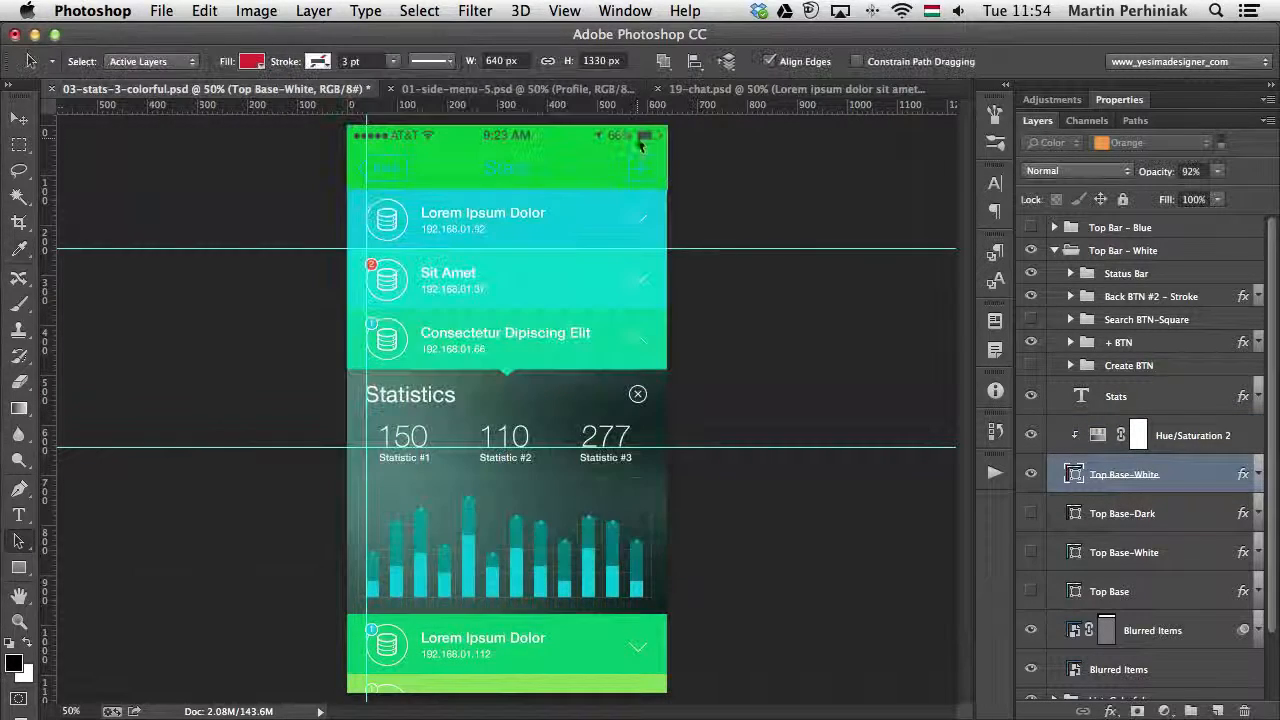
- Compare the top bar's colour with the clipped Hue/Saturation 2 adjustment hidden and shown
click(1030, 436)
click(1030, 436)
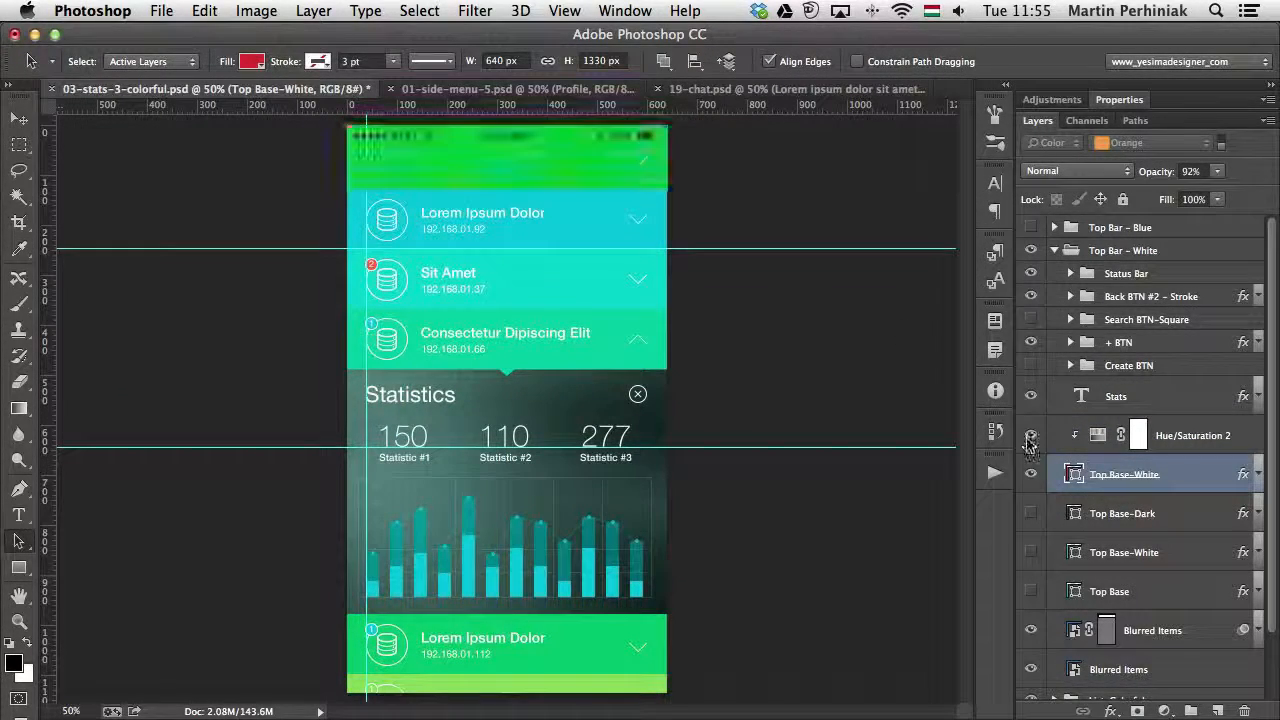
click(1030, 436)
click(1030, 436)
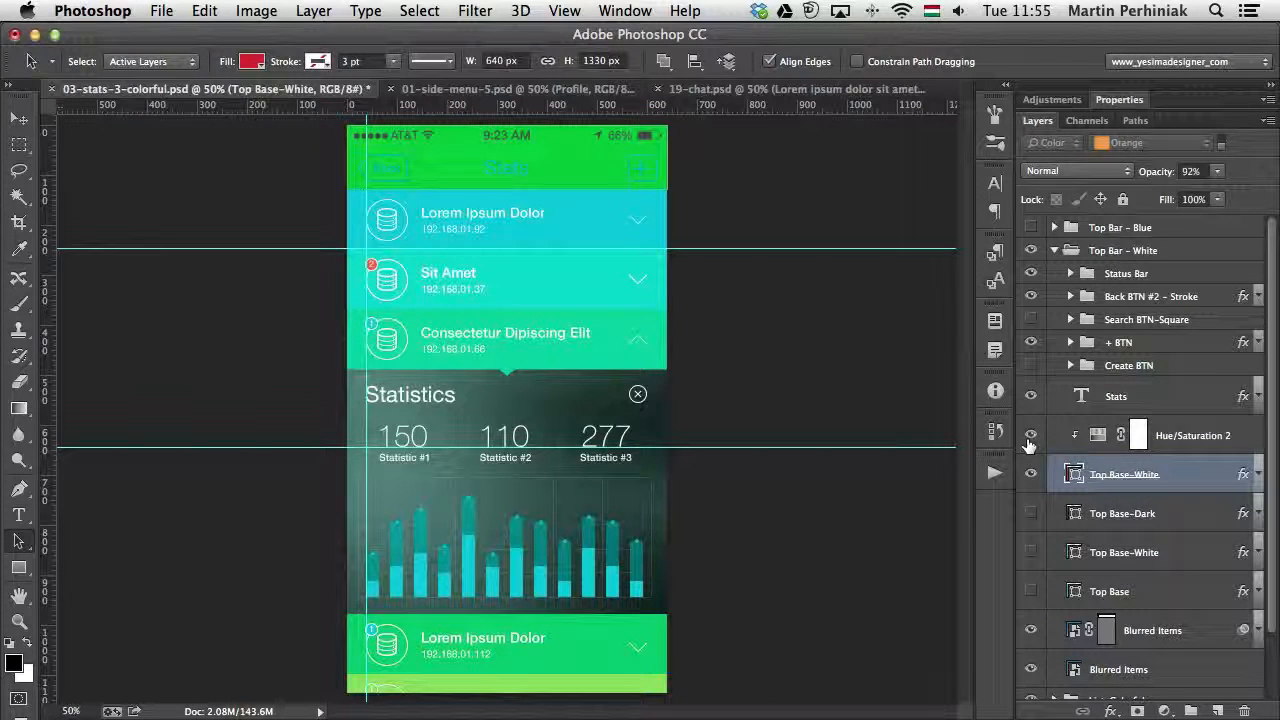
alt+click(1185, 453)
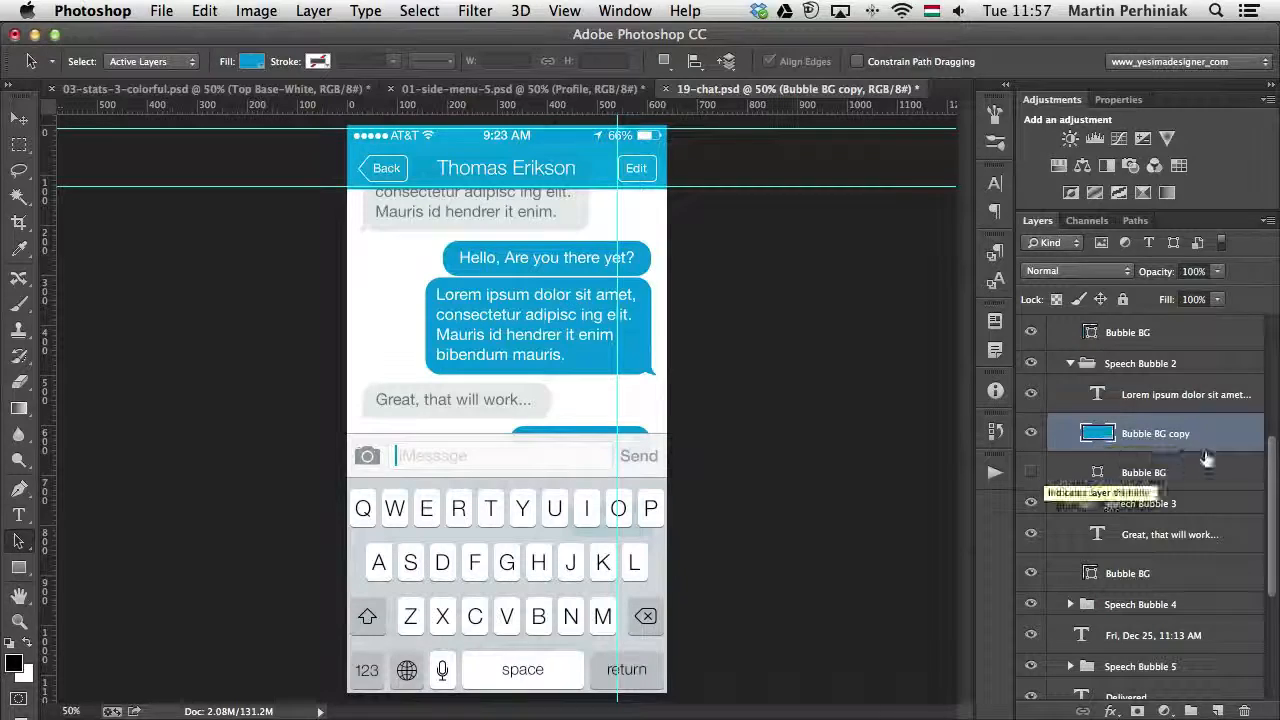
- In the chat design's Speech Bubble 2 group, briefly hide and show the Bubble BG copy and message text layers to identify them
click(1034, 433)
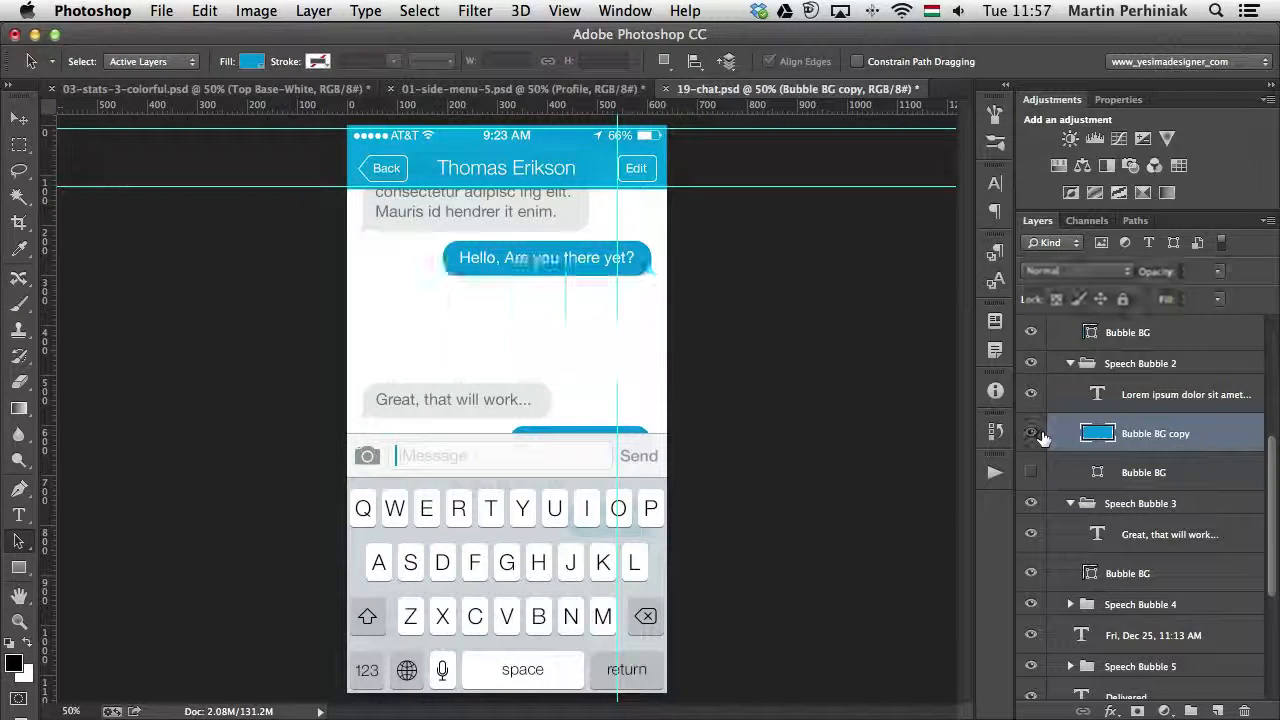
click(1036, 433)
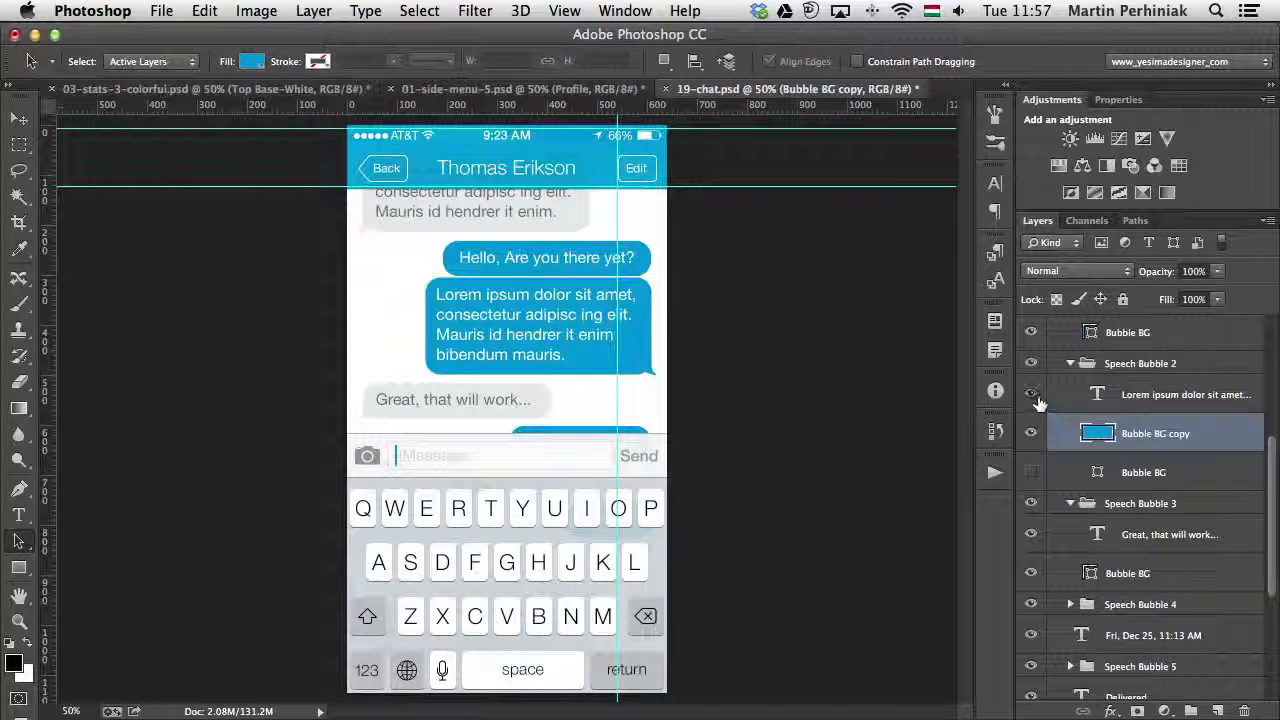
click(1036, 397)
click(1036, 397)
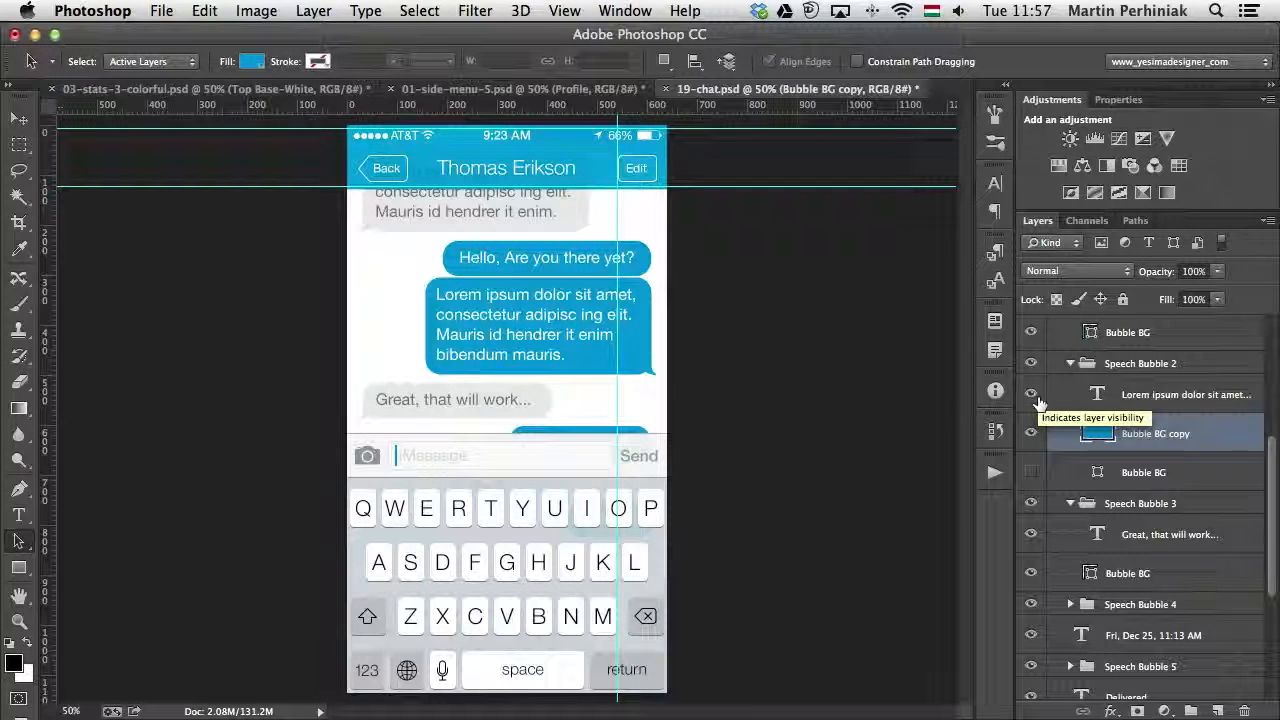
- Try to stretch Bubble BG copy in Speech Bubble 2 downward with Free Transform, and inspect its rounded corners up close
key(super+t)
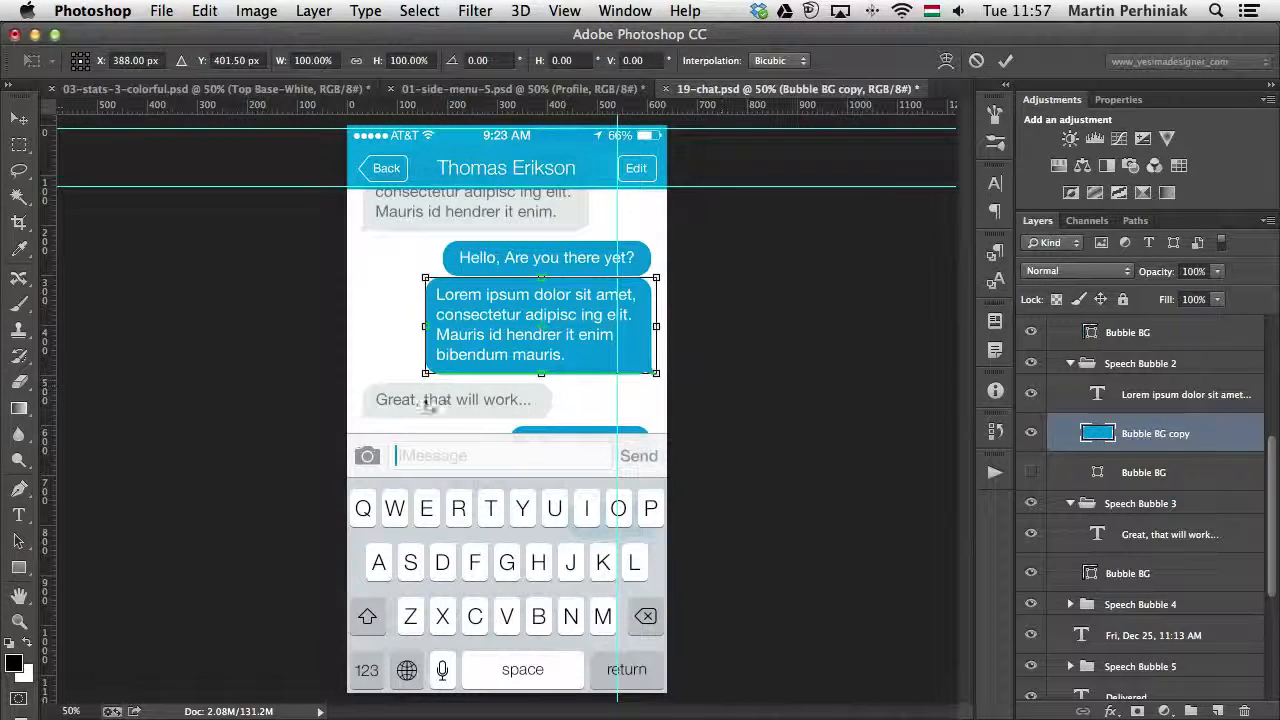
drag(541, 373, 541, 415)
key(Return)
key(a)
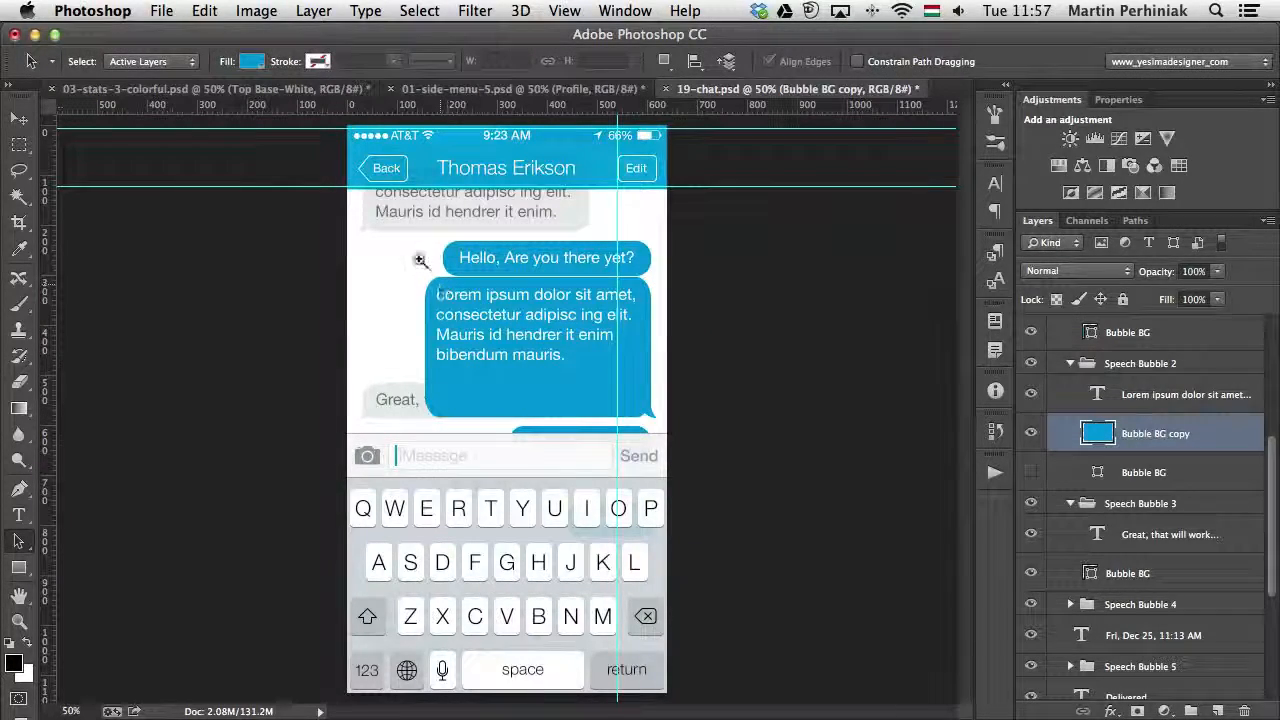
drag(420, 260, 457, 286)
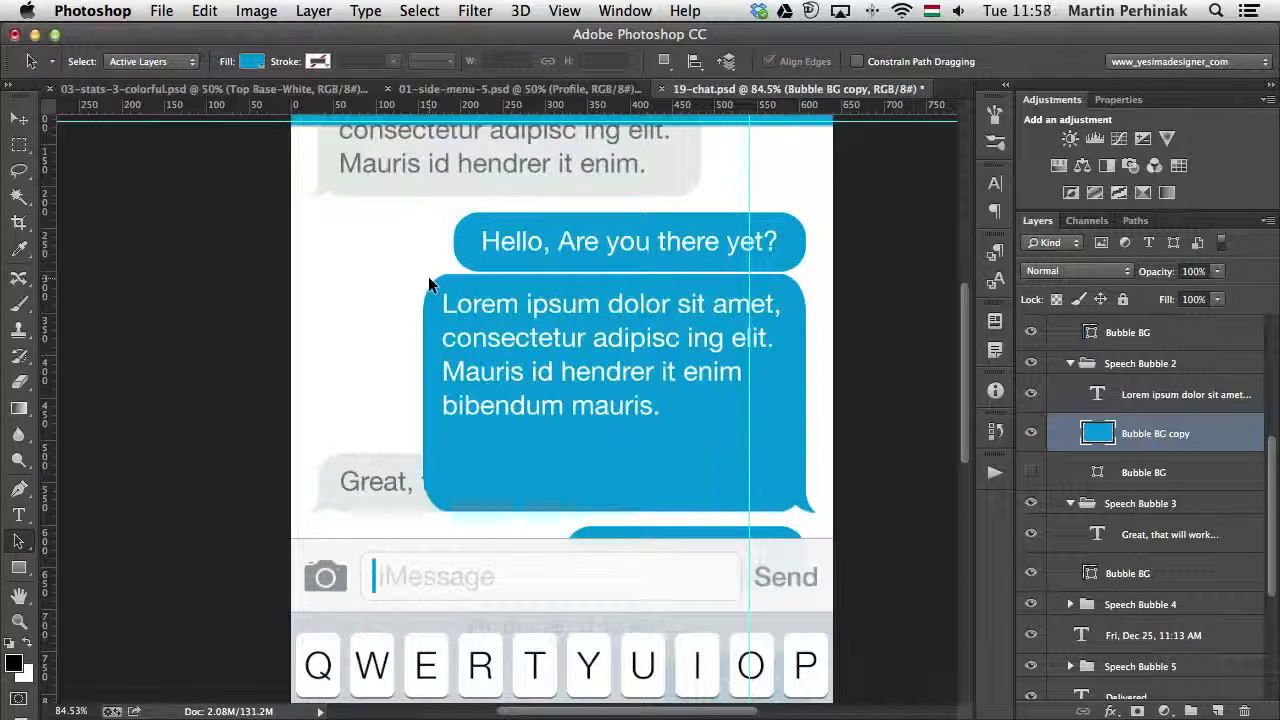
- Delete the Bubble BG copy layer and show the original Bubble BG shape layer in Speech Bubble 2
key(Delete)
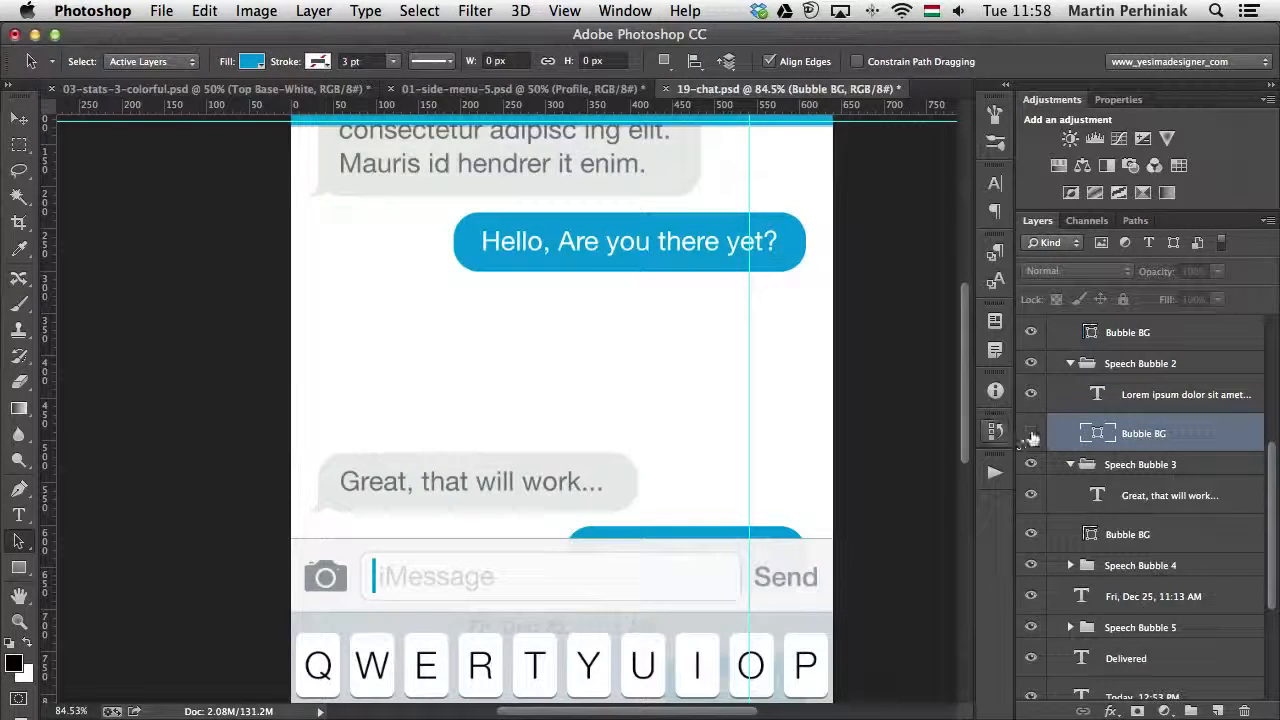
click(1031, 434)
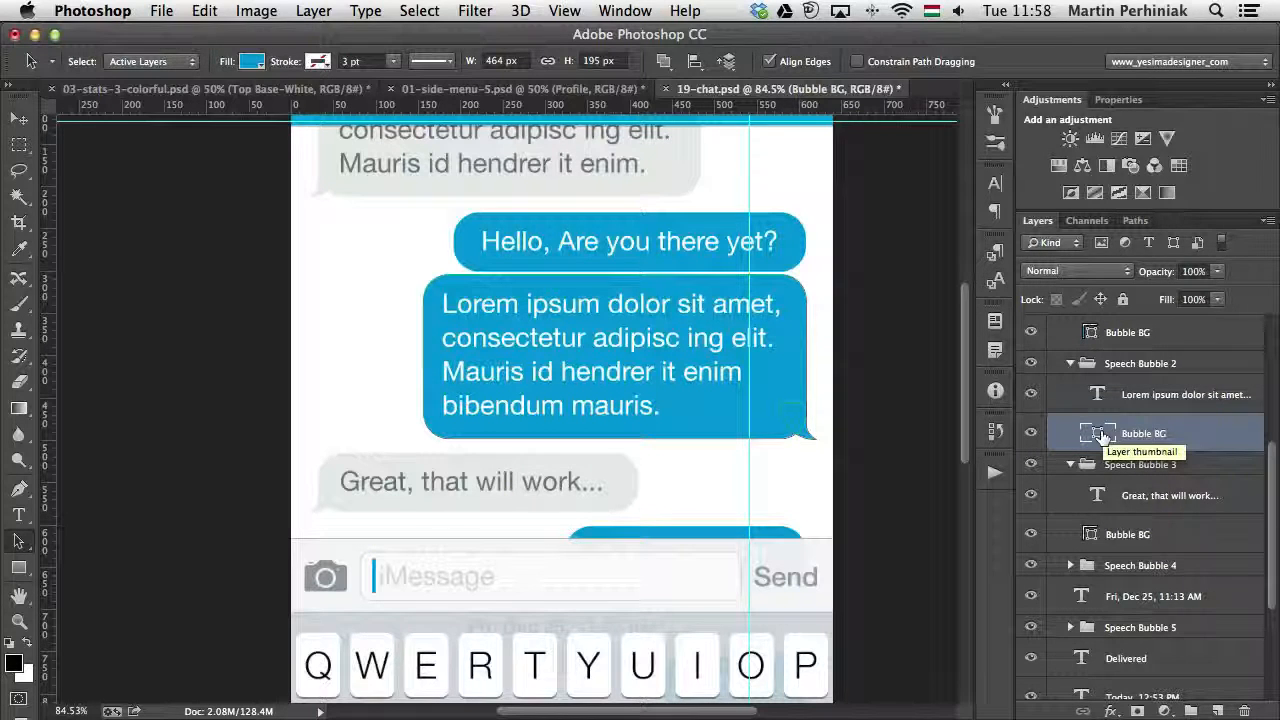
- Select the body path and the tail path of the Bubble BG shape in turn, ending on the body
click(741, 391)
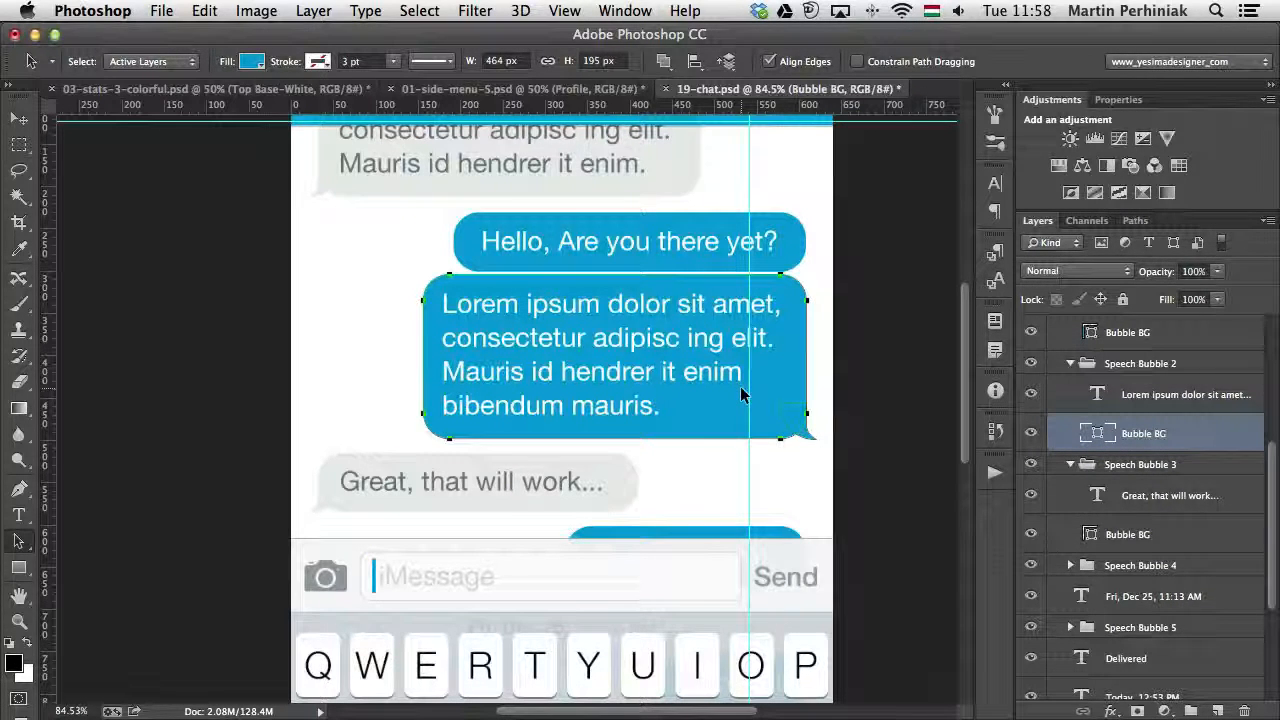
click(811, 418)
click(806, 434)
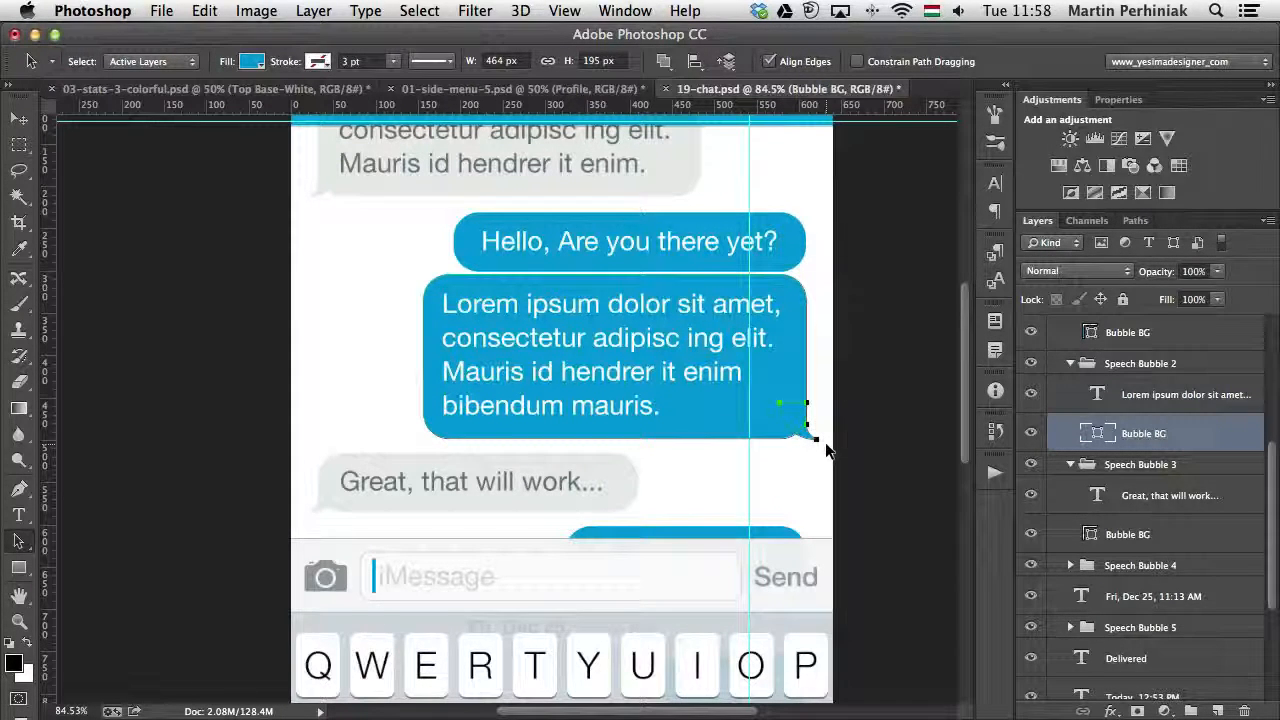
click(690, 364)
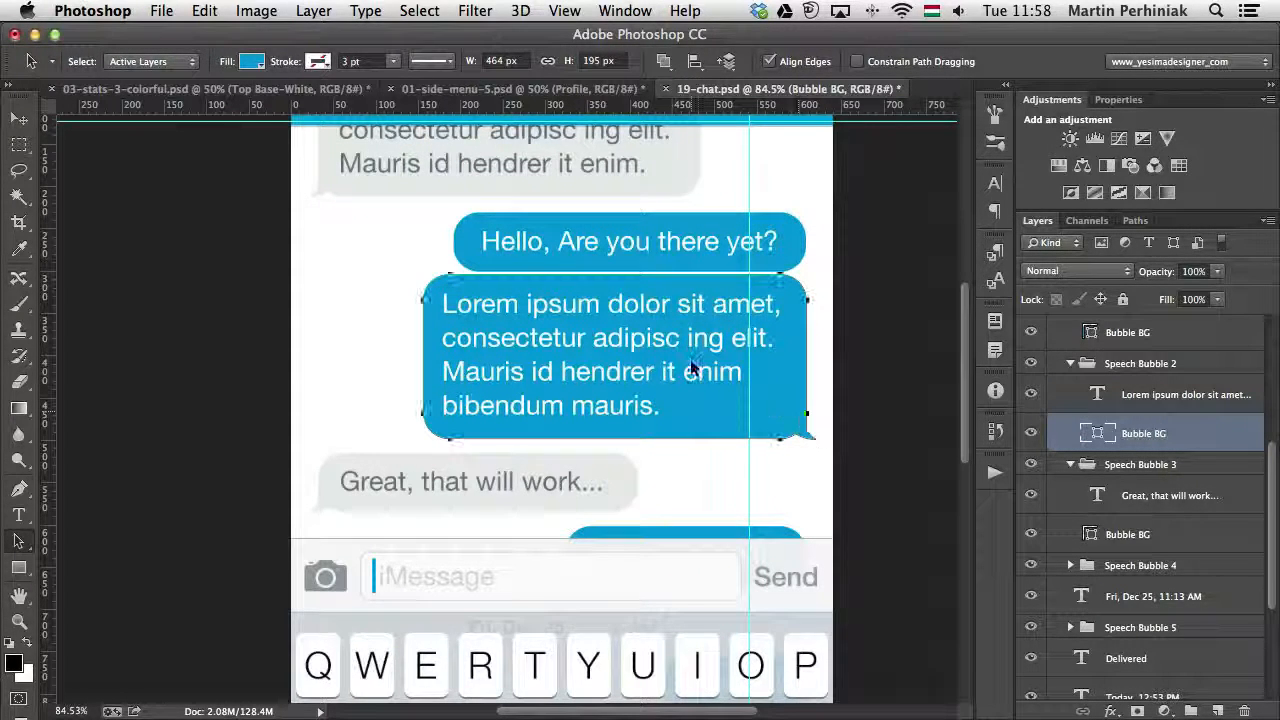
- Stretch the body path of the Bubble BG shape downward to a height of 282 px with Free Transform, and show its Live Shape Properties
click(809, 428)
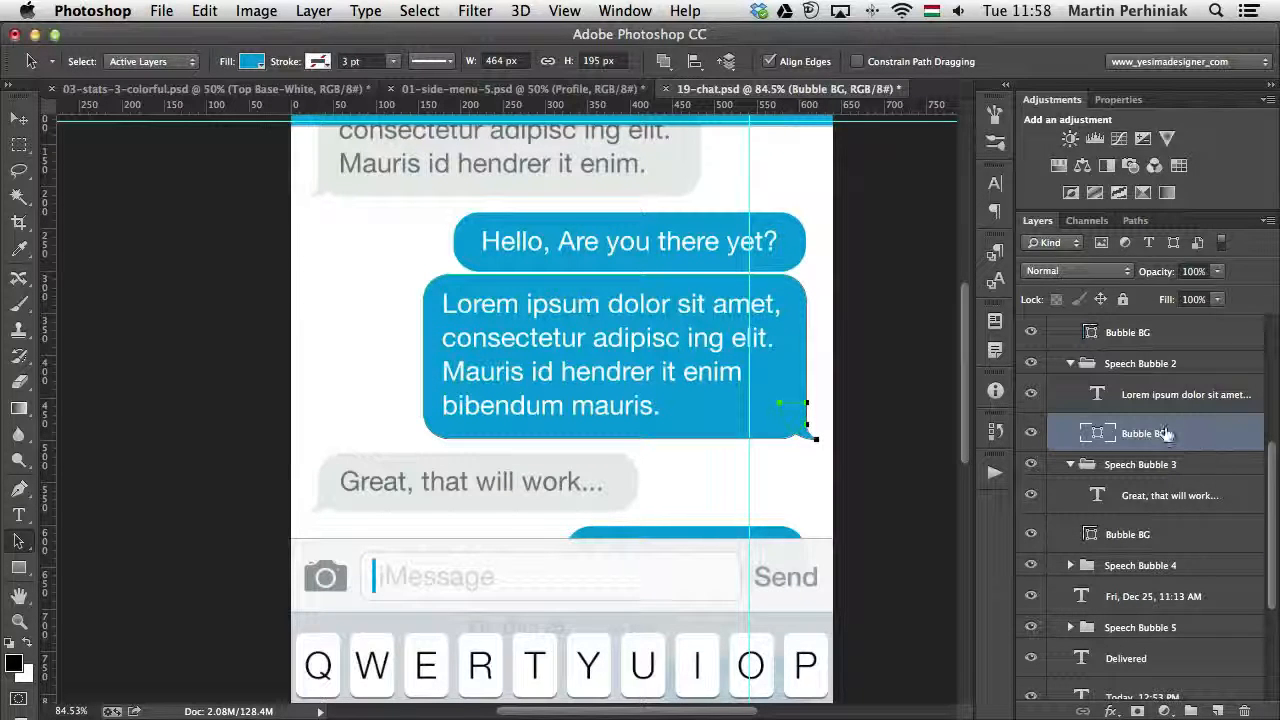
click(719, 391)
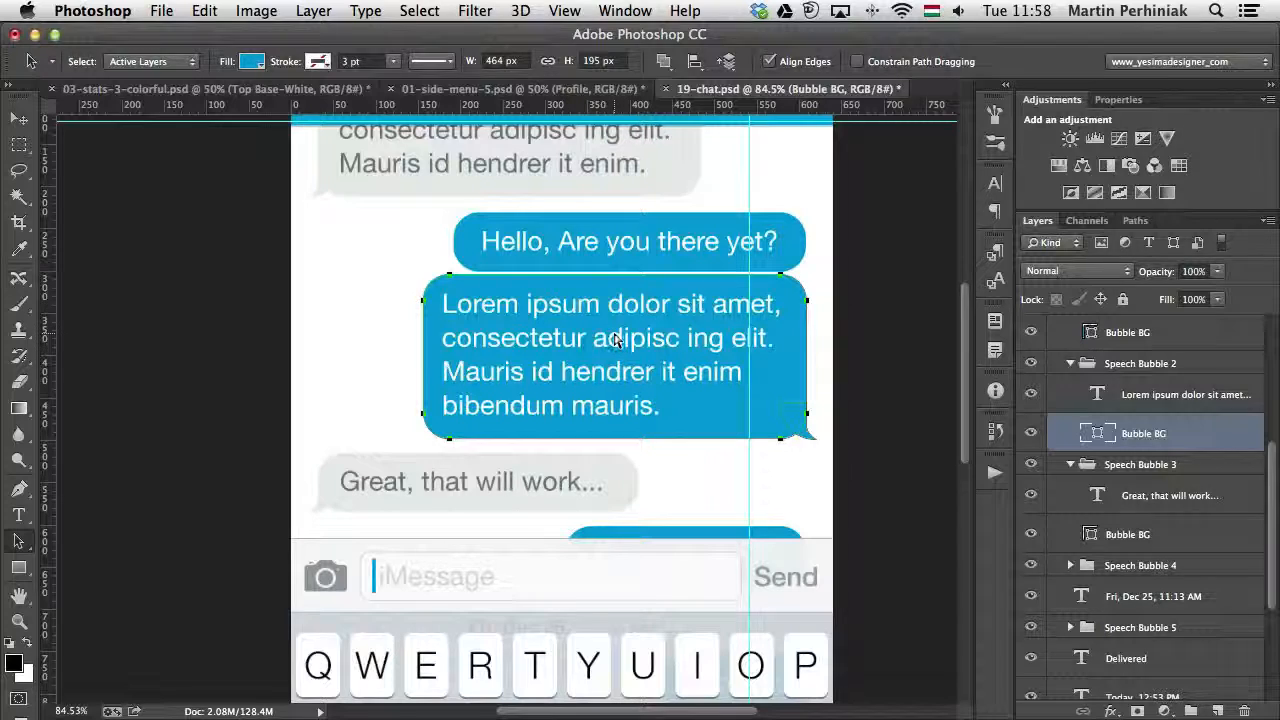
key(super+t)
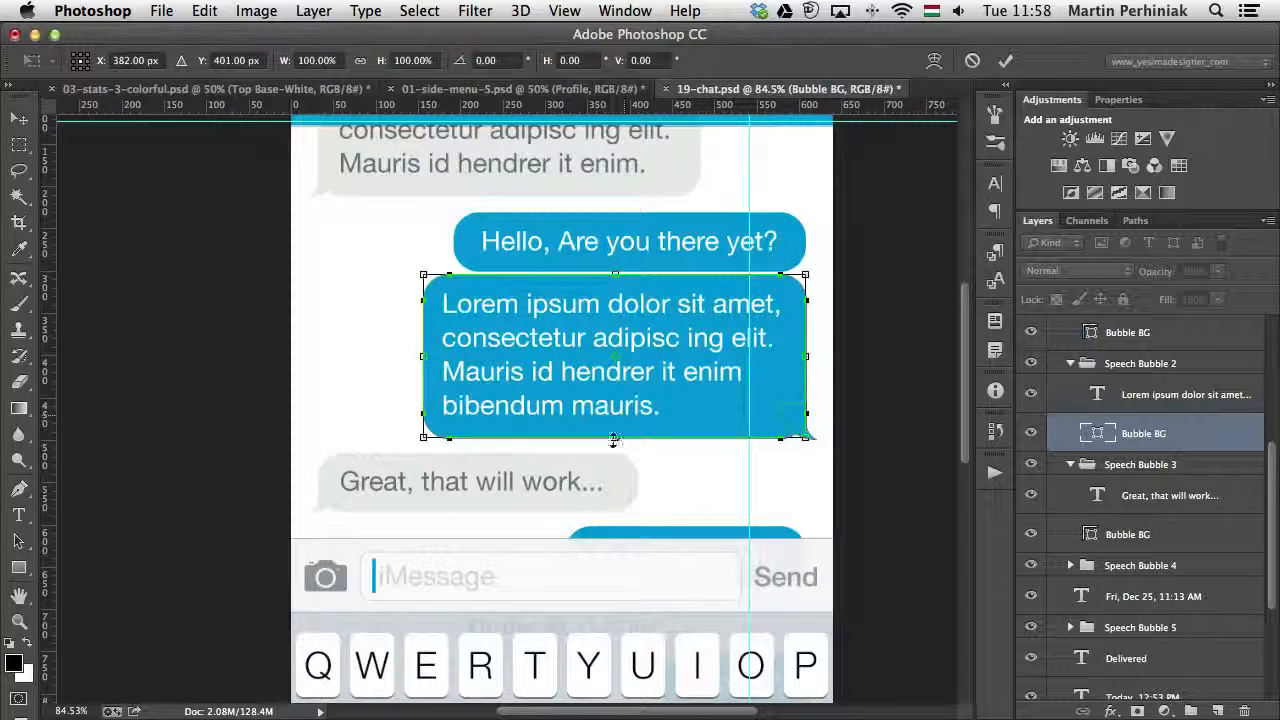
drag(614, 437, 613, 512)
key(Return)
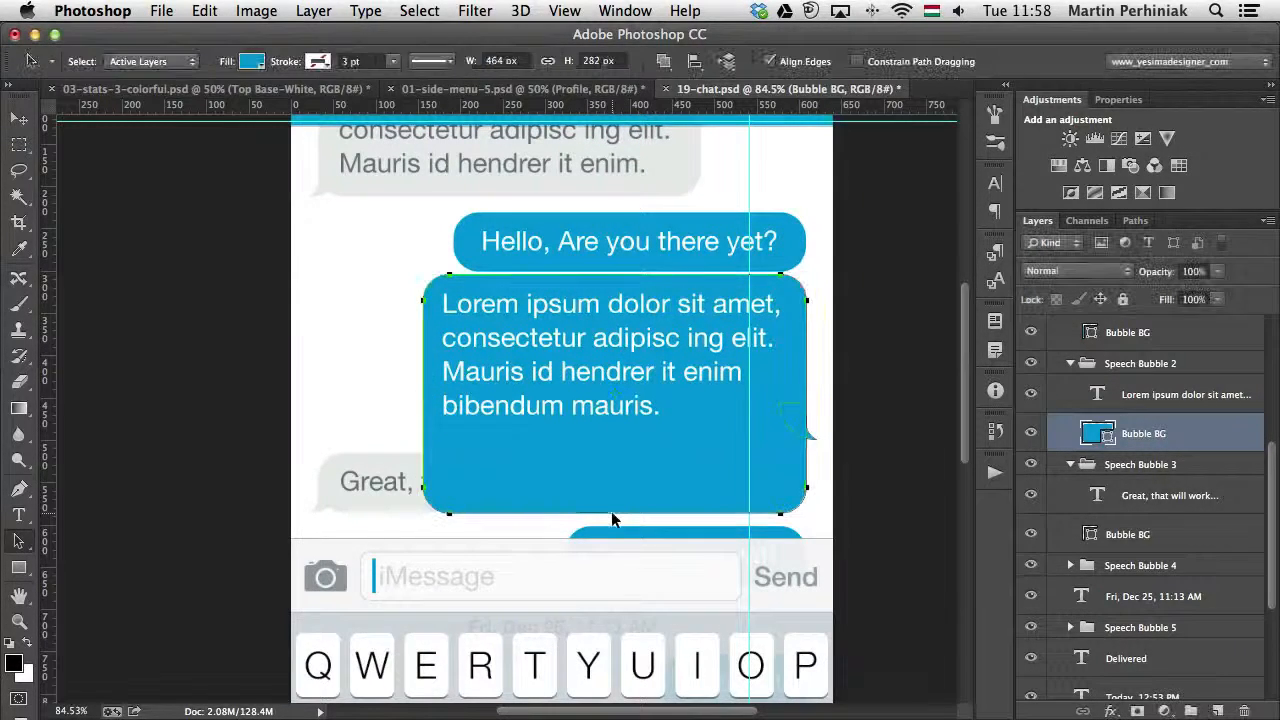
click(1118, 99)
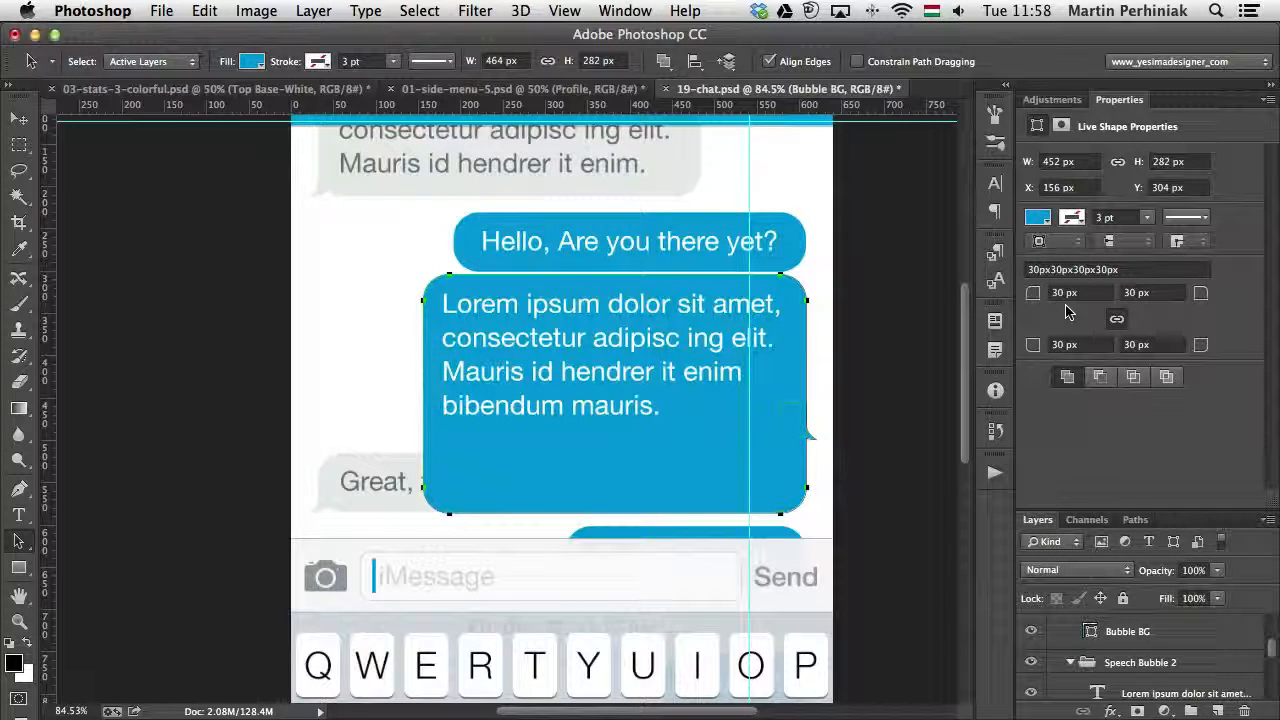
- Move the tail path of Bubble BG down to the lower-right corner of the body, and reselect the body path to inspect it
click(791, 415)
key(shift+Down)
key(shift+Down)
key(shift+Down)
key(shift+Down)
key(shift+Down)
key(shift+Down)
key(shift+Down)
key(shift+Down)
key(shift+Down)
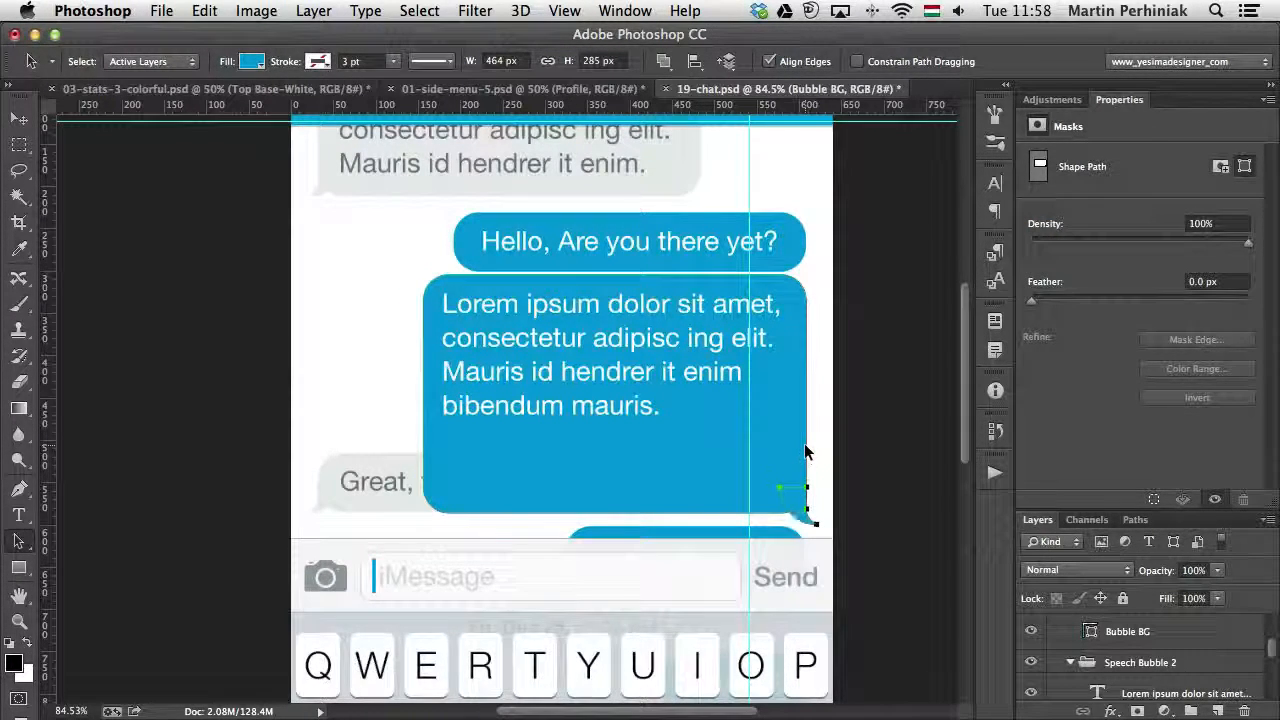
key(shift+Up)
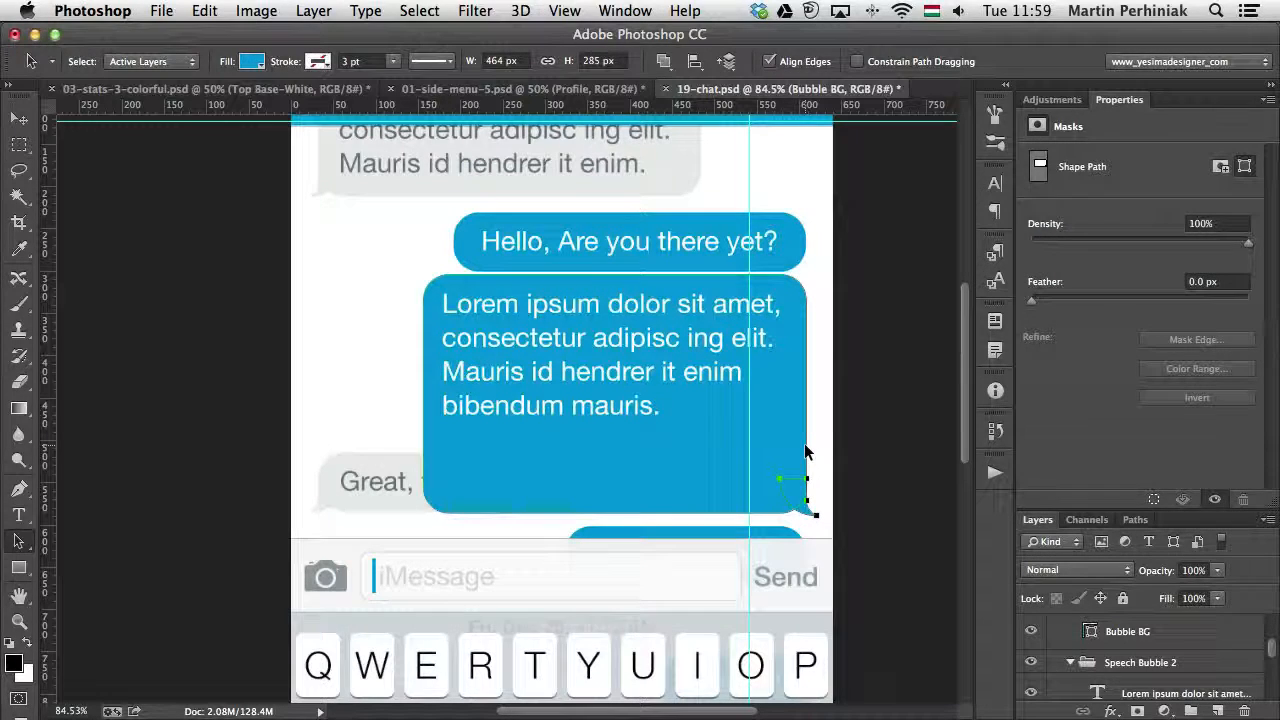
click(808, 450)
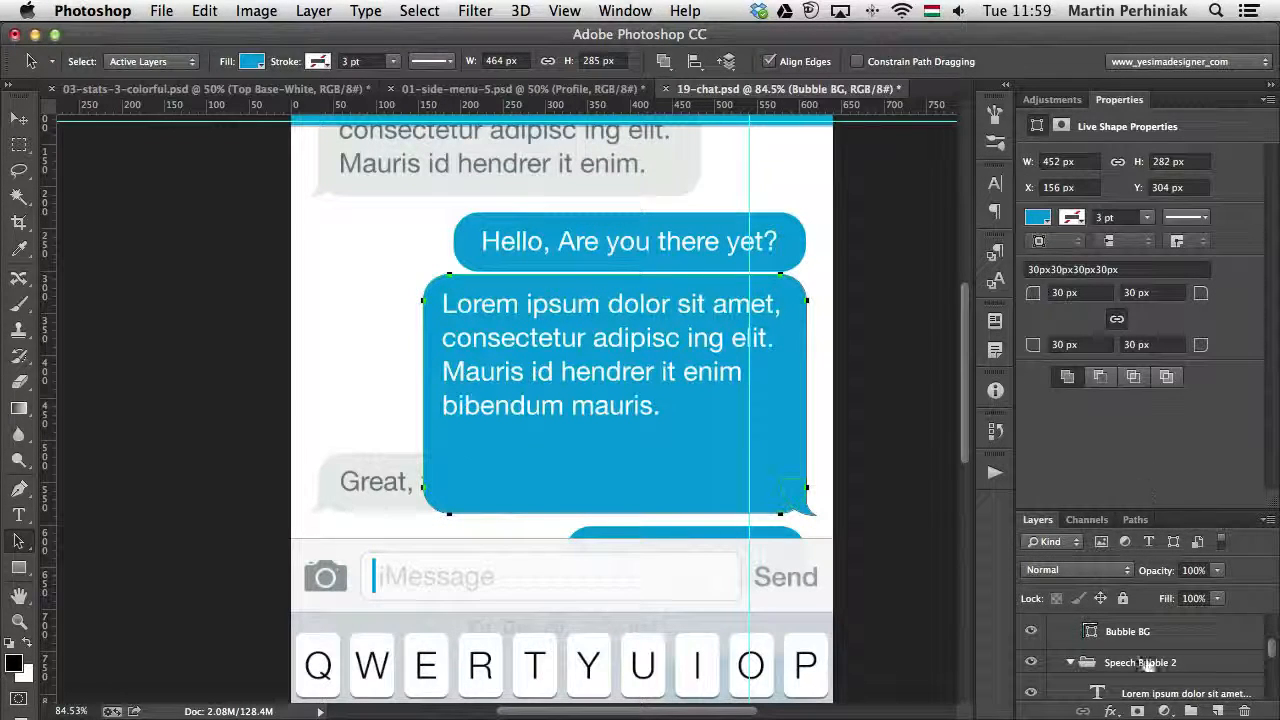
click(1066, 104)
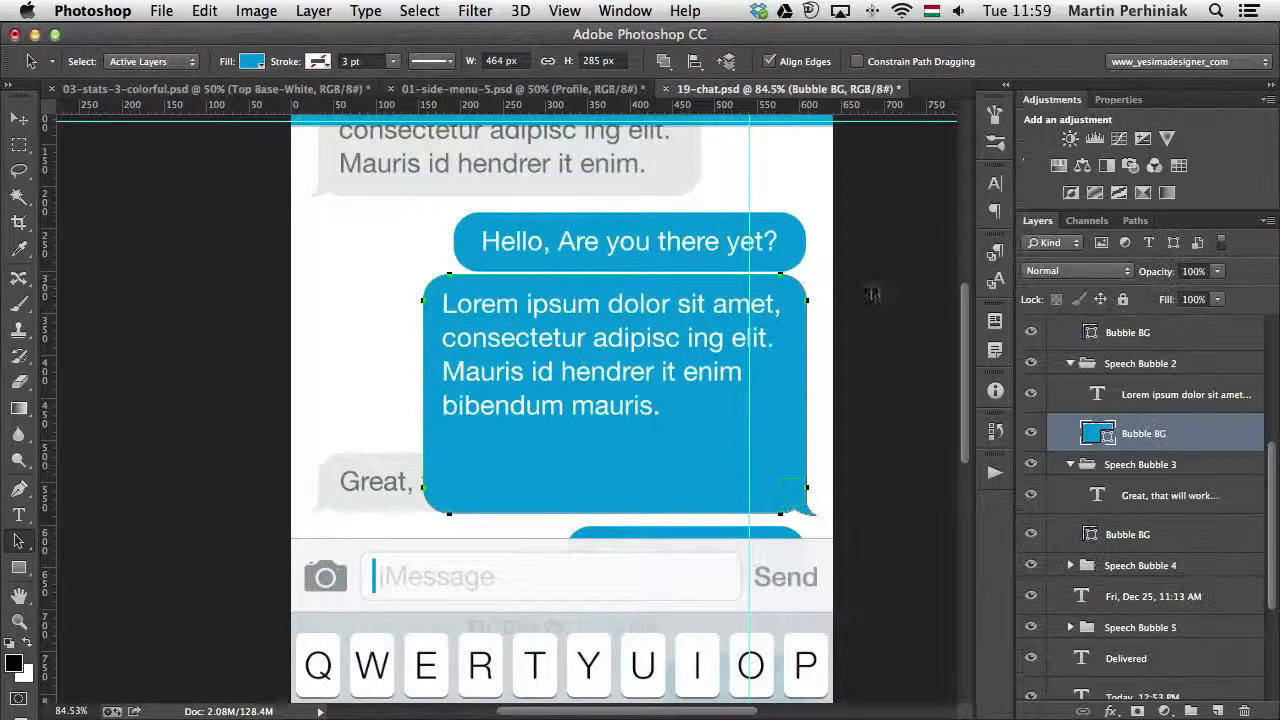
click(892, 294)
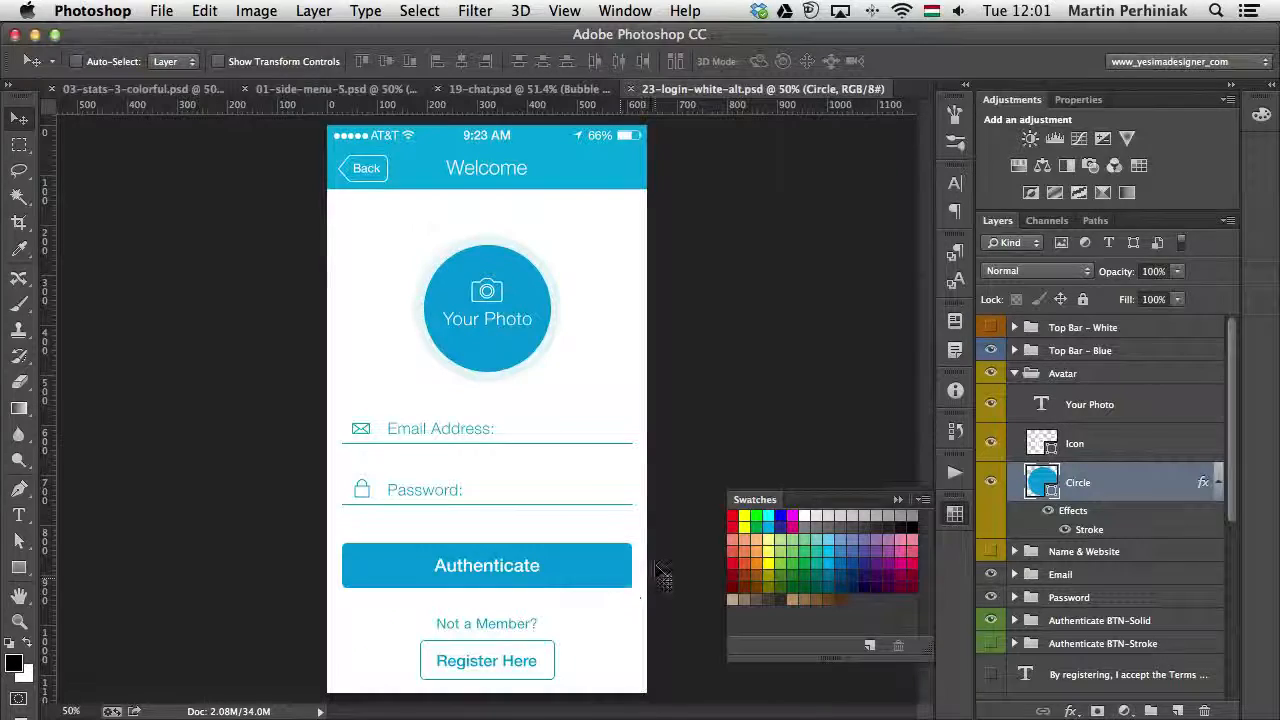
- Preview a magenta fill (cc3fd9) on the avatar's Circle shape in 23-login-white-alt.psd and cancel the color change
double_click(1043, 485)
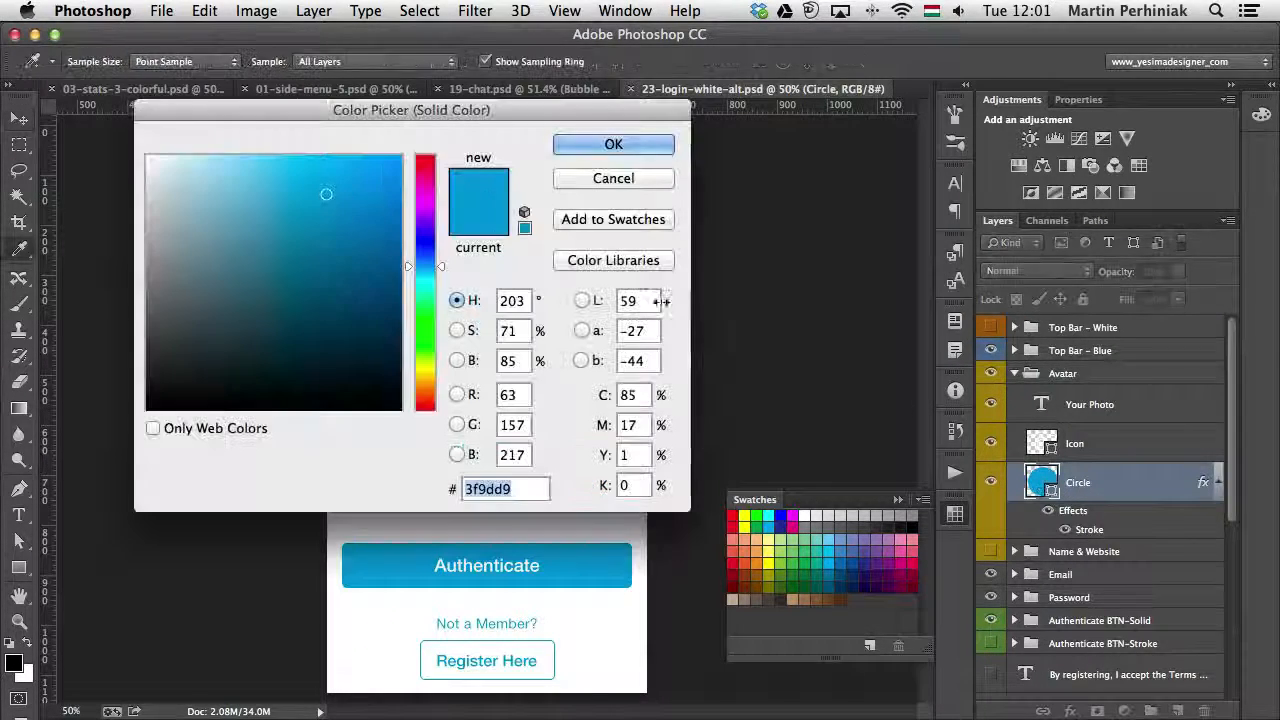
drag(474, 101, 1064, 119)
click(915, 219)
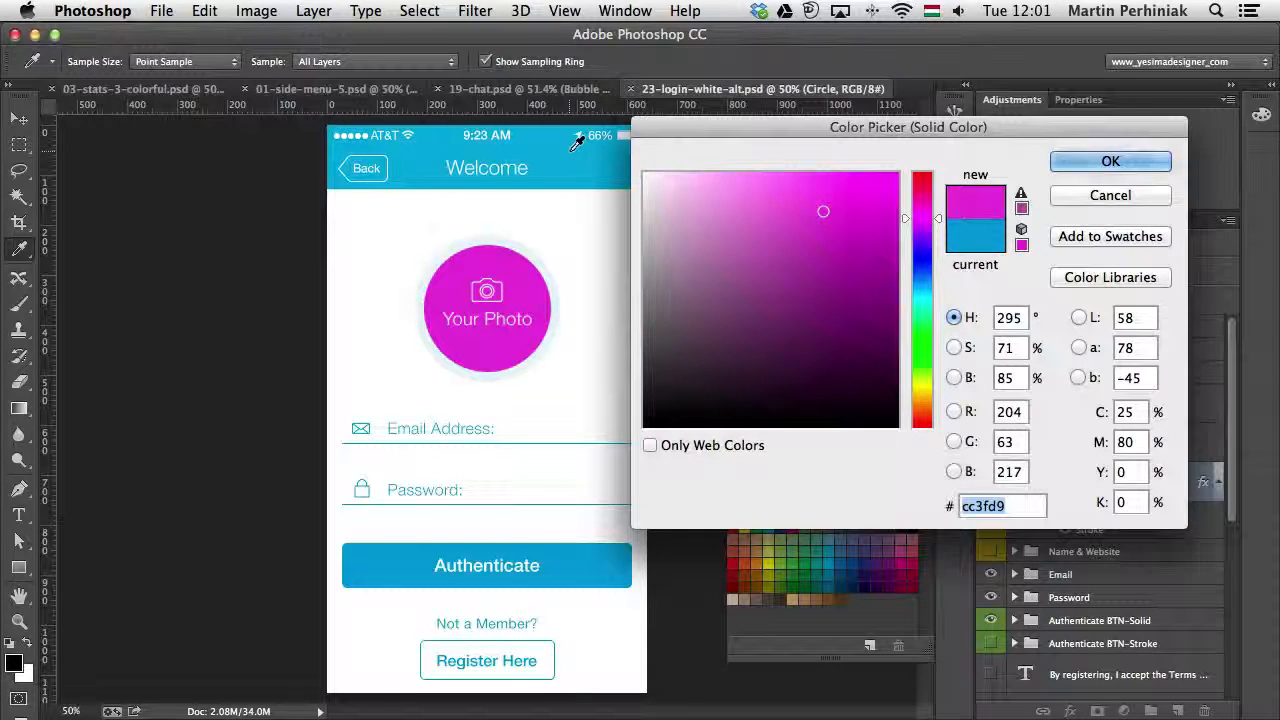
click(1089, 196)
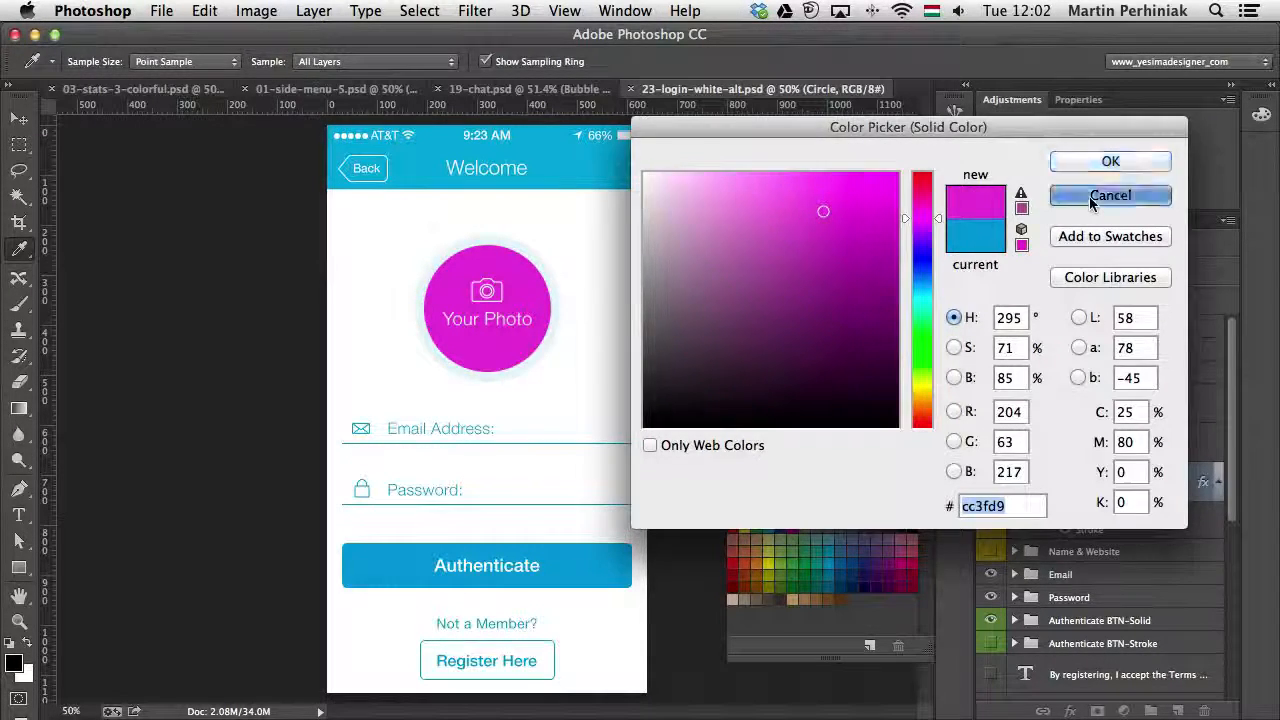
- Add the Circle shape's blue fill color (3f9dd9) to the swatches under the name "Main color"
double_click(1038, 480)
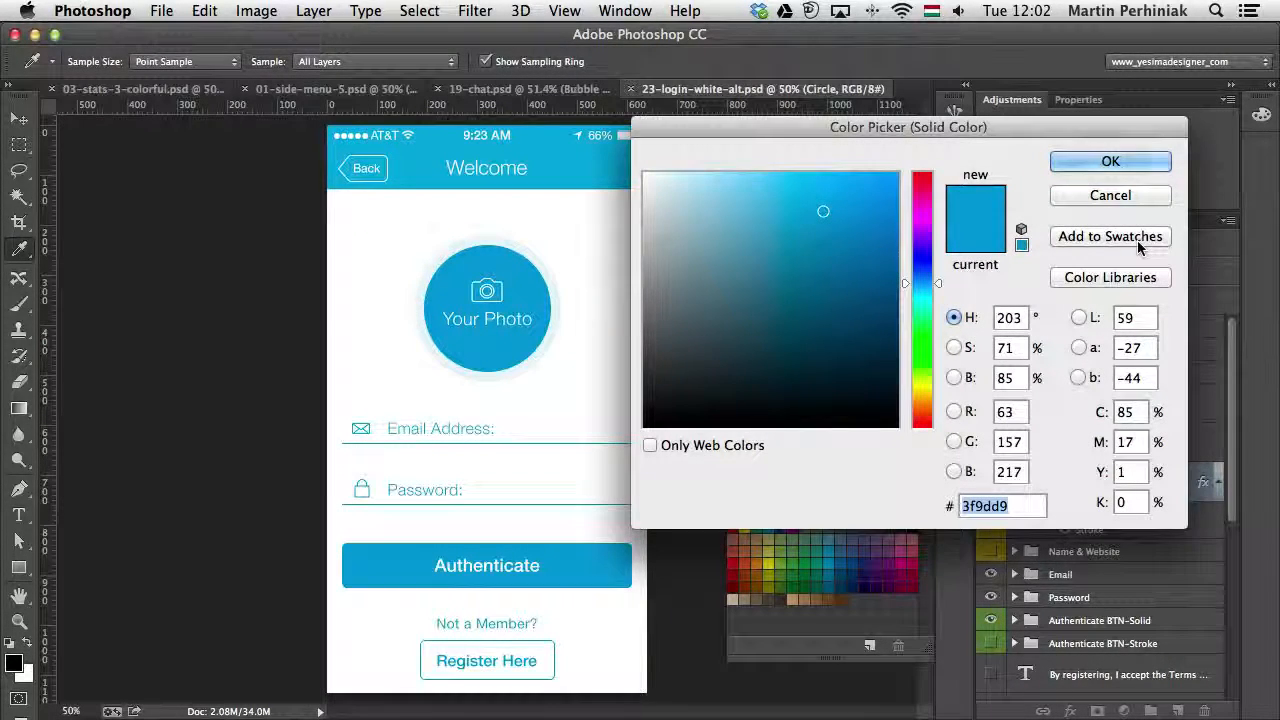
drag(1024, 128, 983, 130)
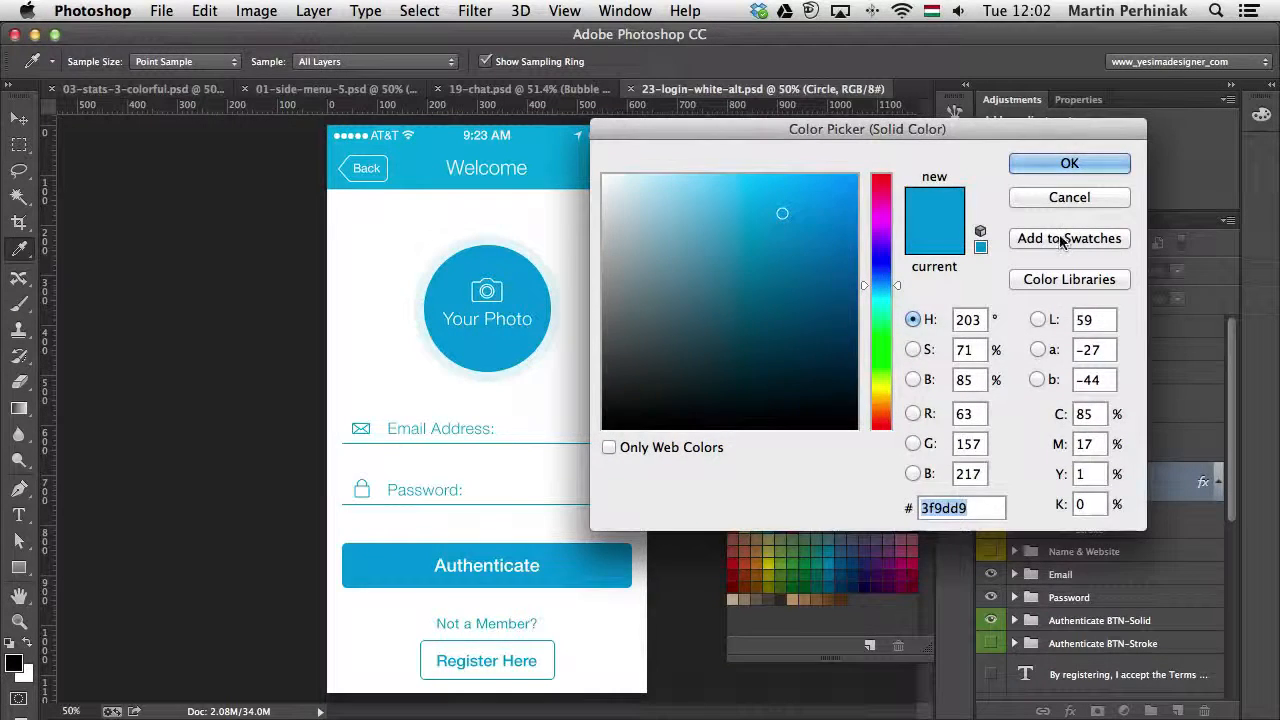
click(1060, 238)
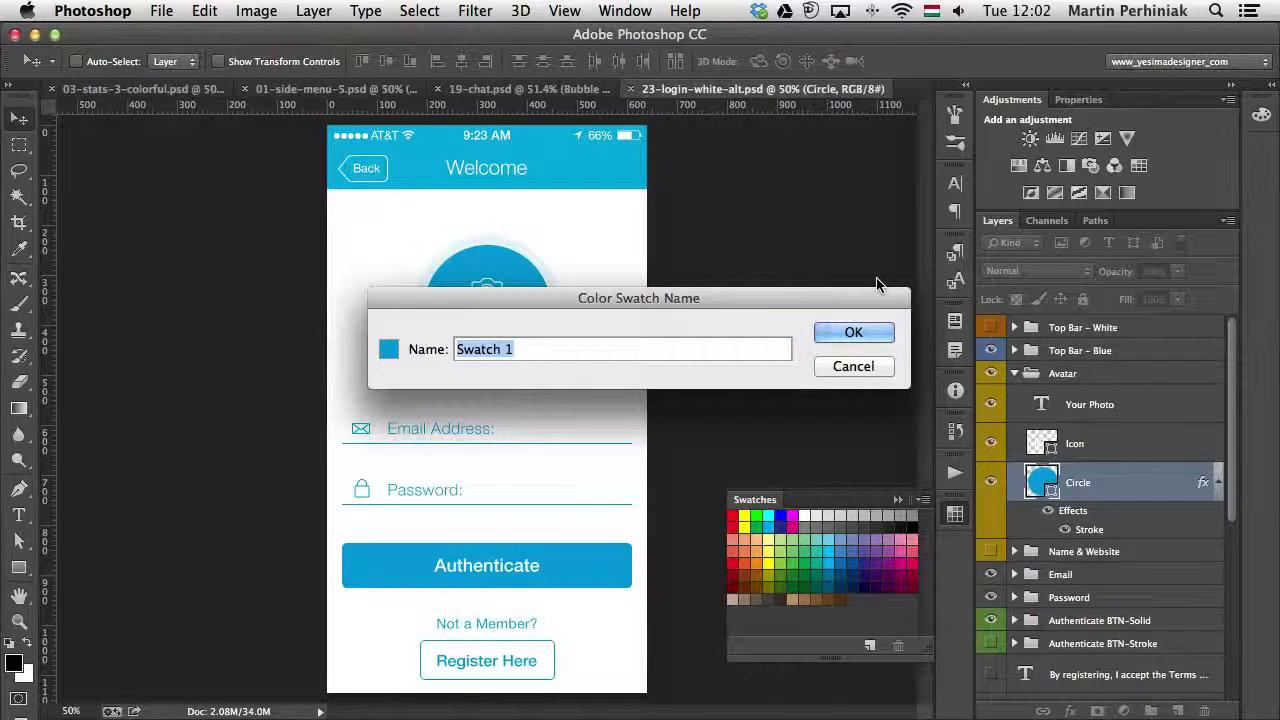
text(Main color)
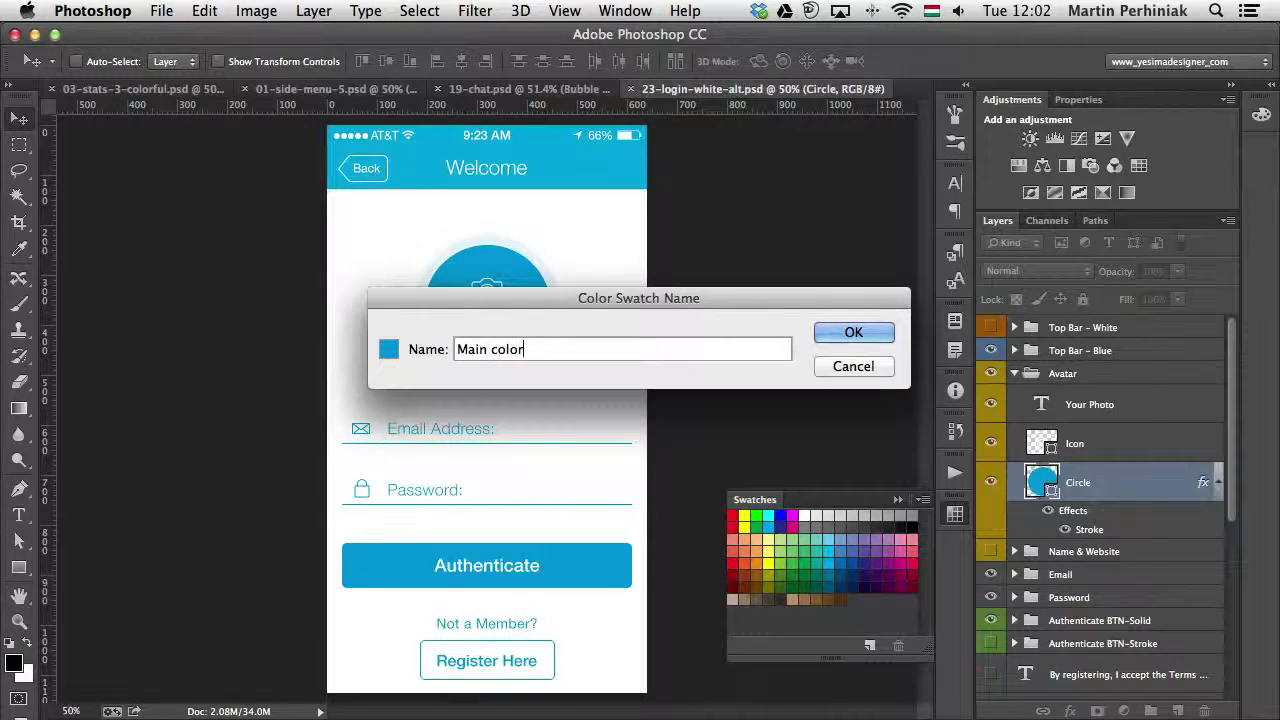
key(Return)
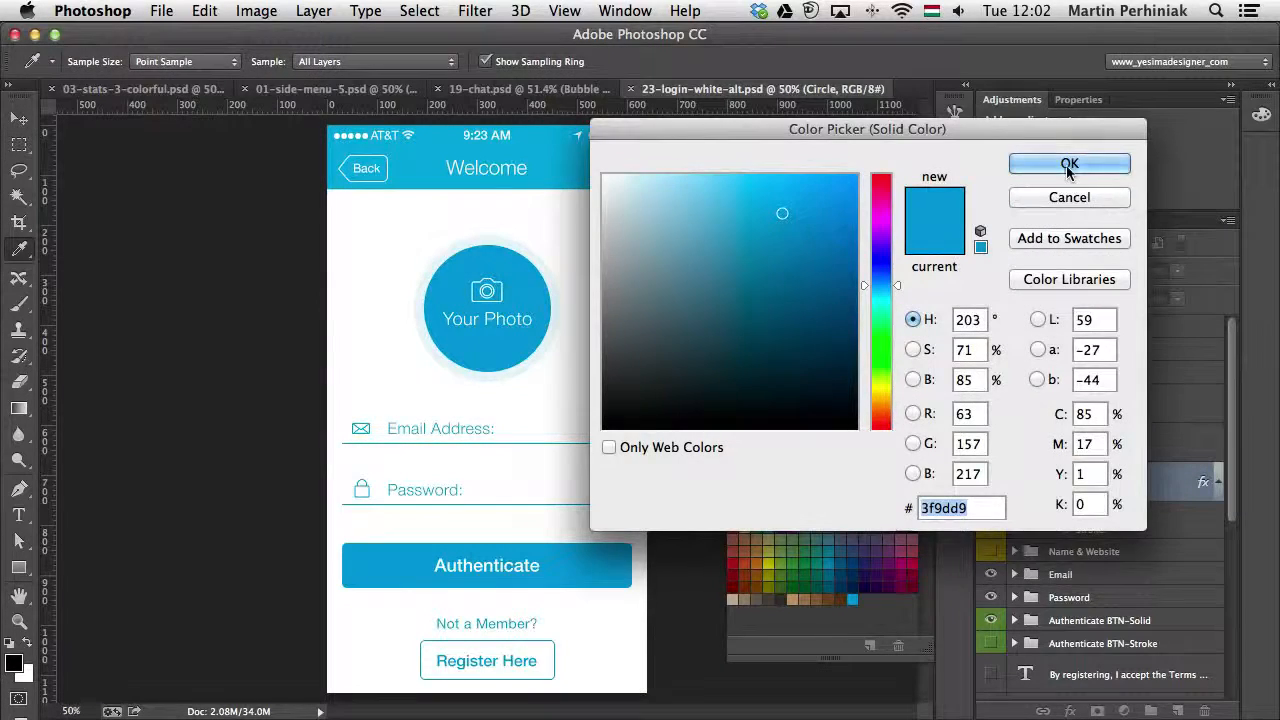
click(1095, 163)
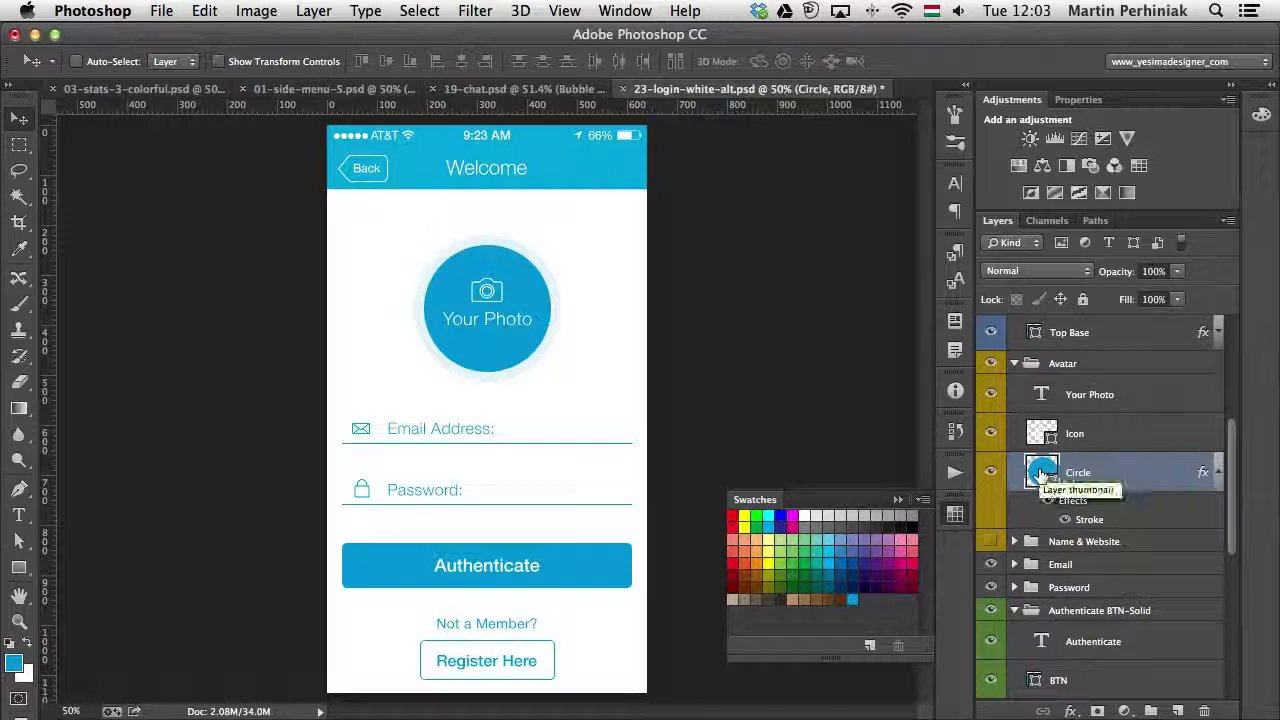
- Recolor the avatar's Circle shape green (3fd984), and refill it with the blue Main color
double_click(1041, 472)
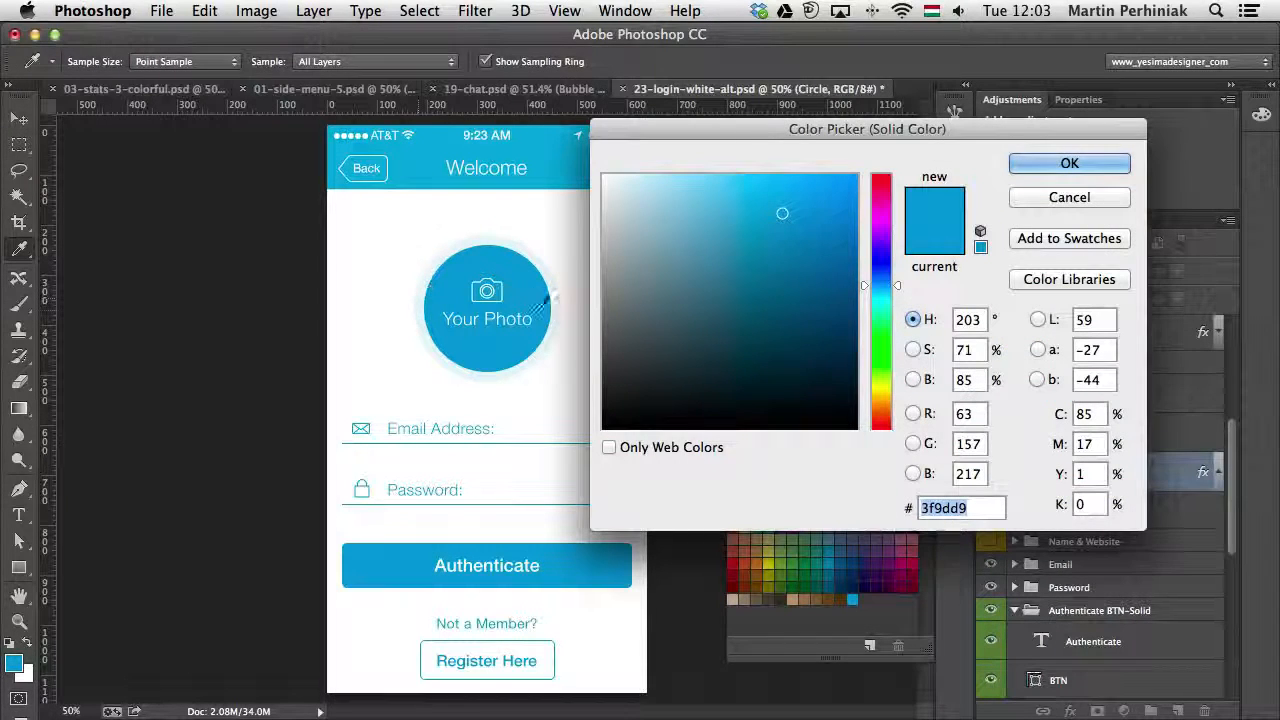
click(880, 326)
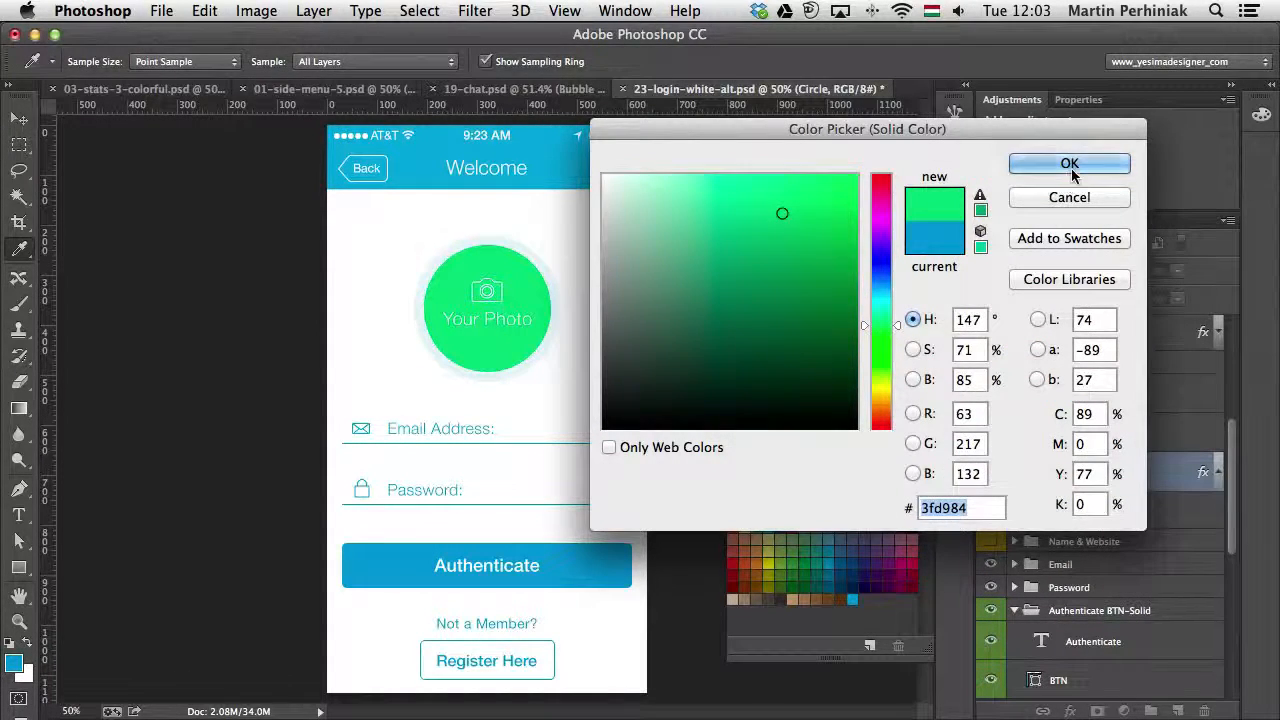
click(1066, 163)
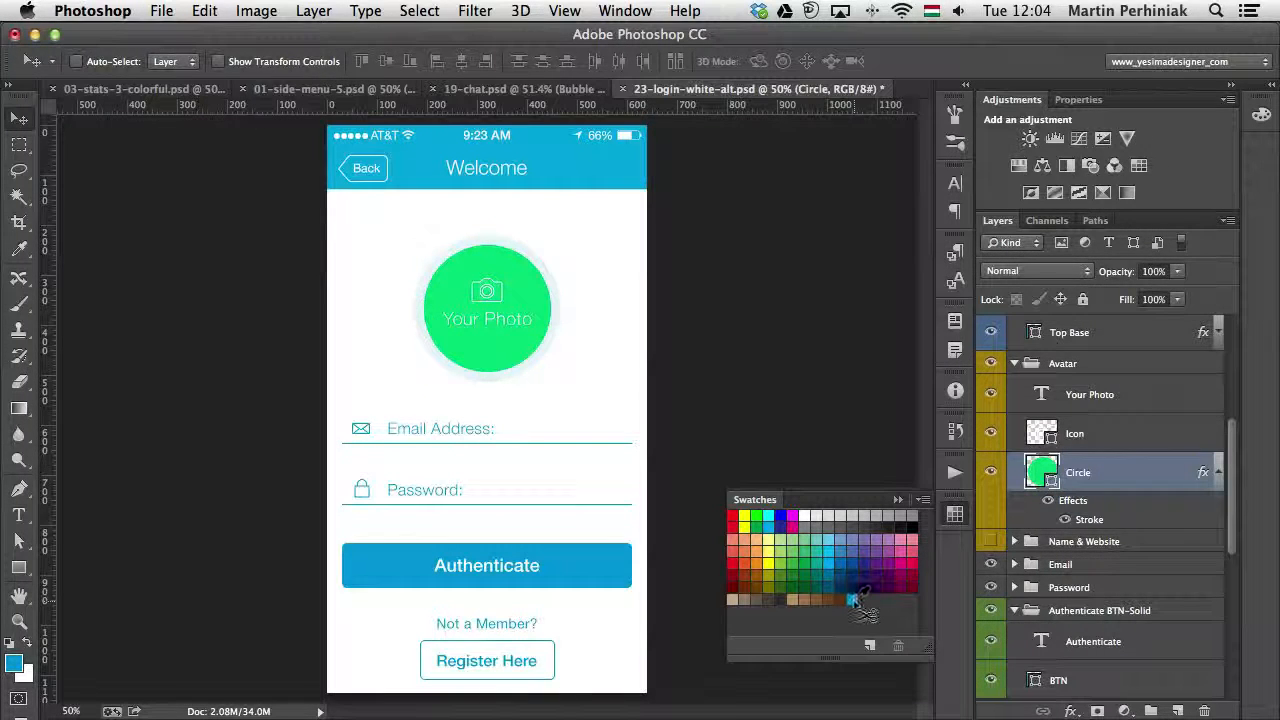
key(alt+BackSpace)
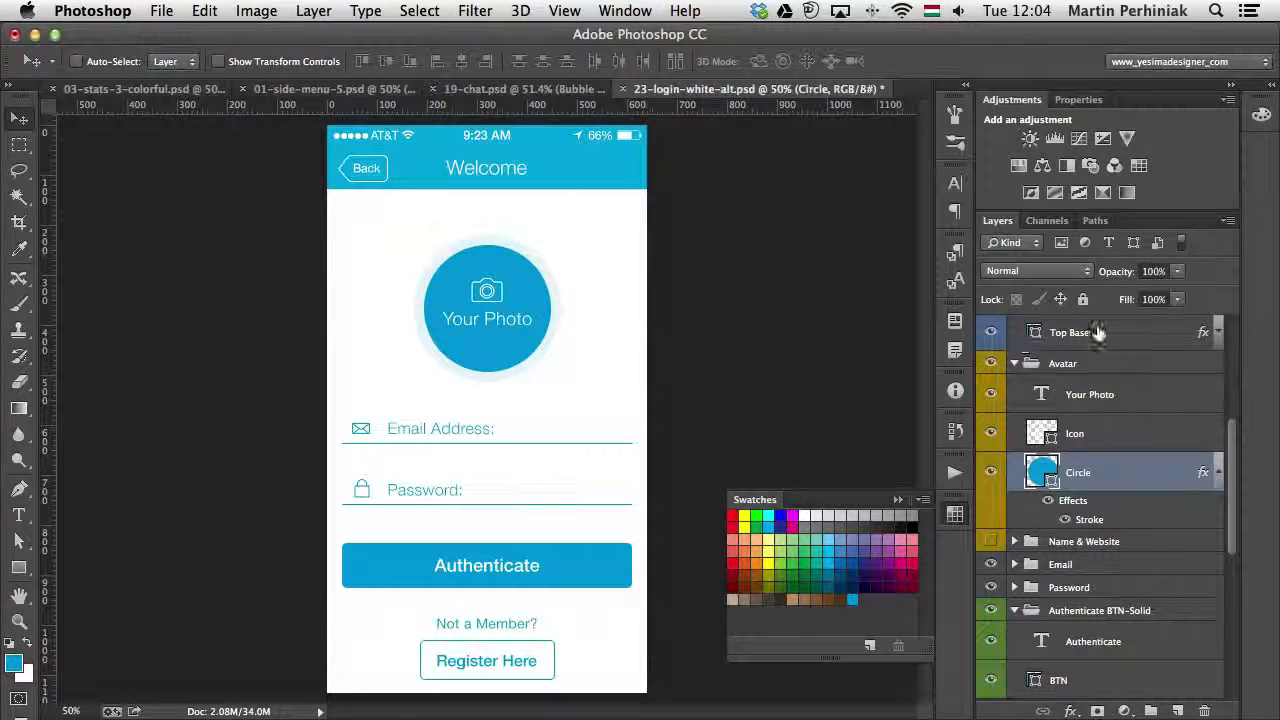
- Briefly hide and show the Top Base layer, recolor it pink, and refill it with the blue Main color
click(990, 334)
click(990, 334)
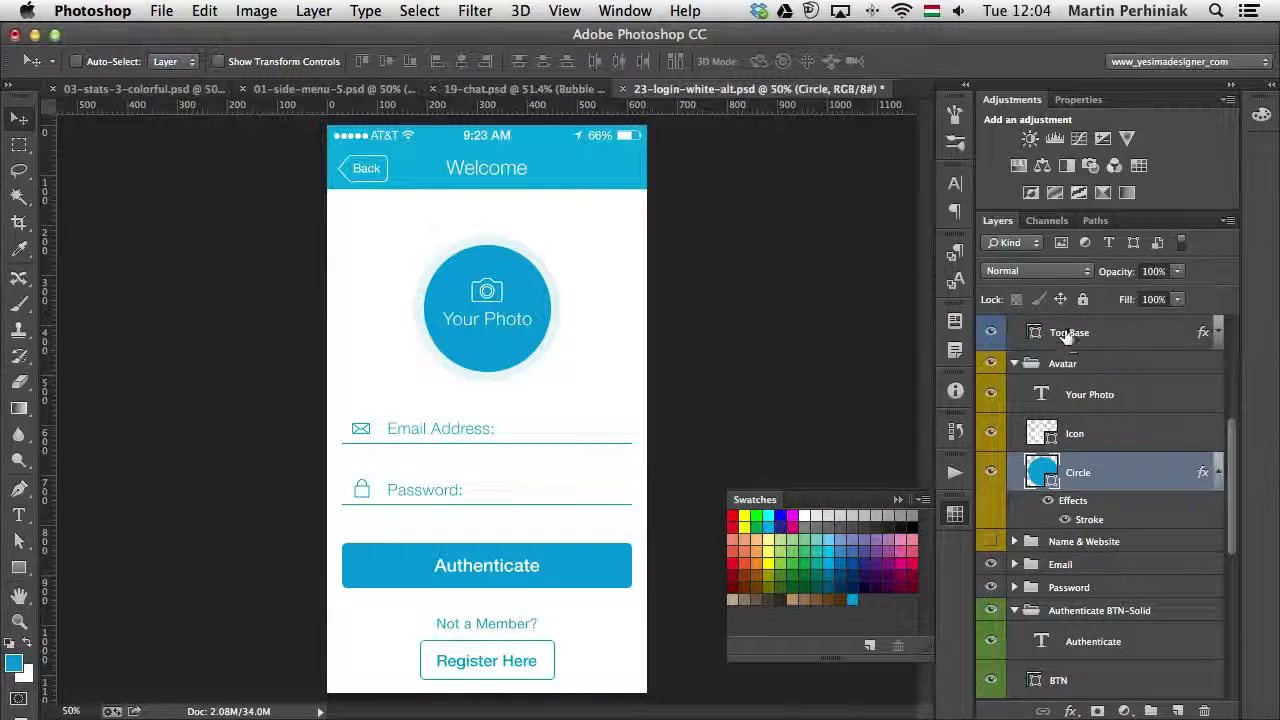
double_click(1034, 333)
click(881, 319)
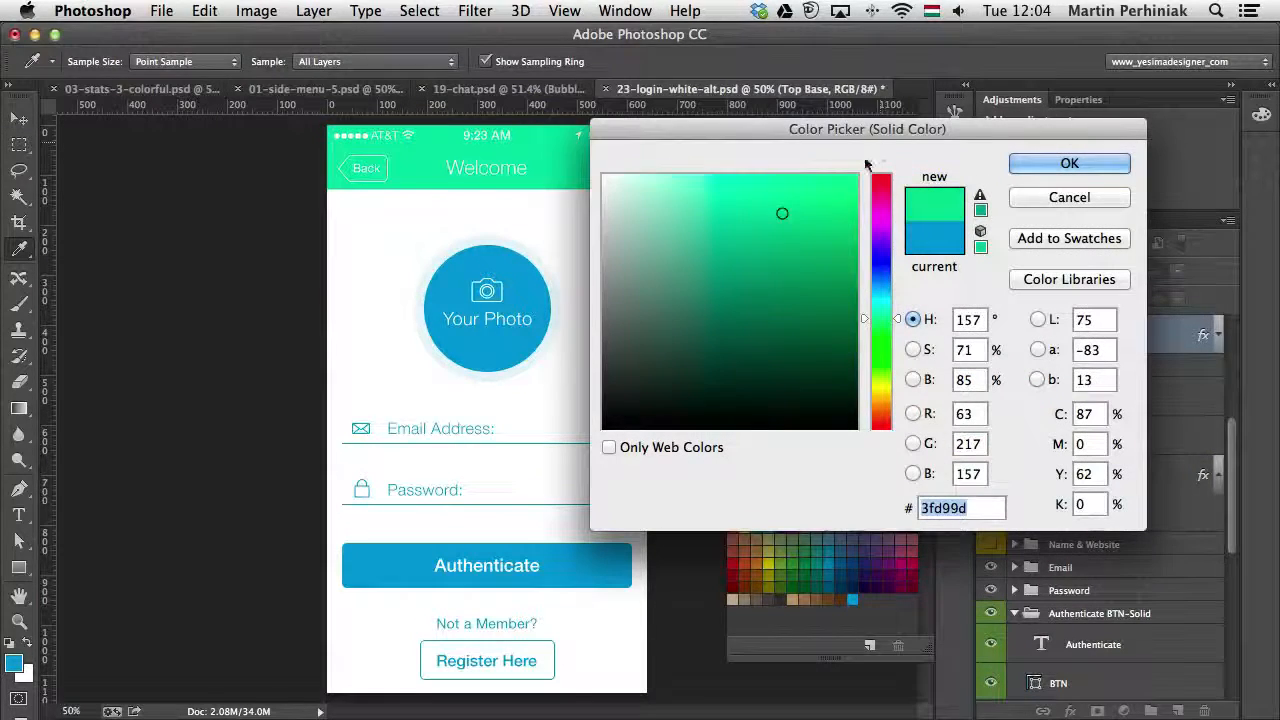
click(881, 197)
click(1094, 163)
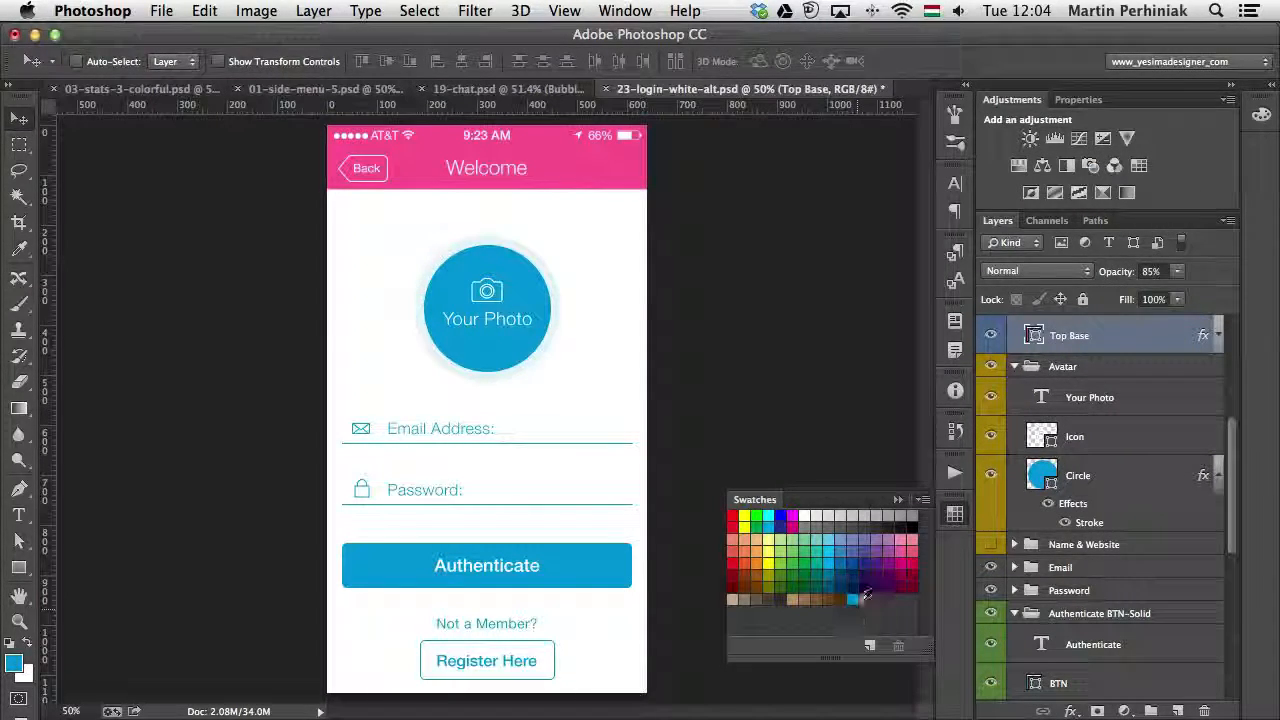
key(alt+BackSpace)
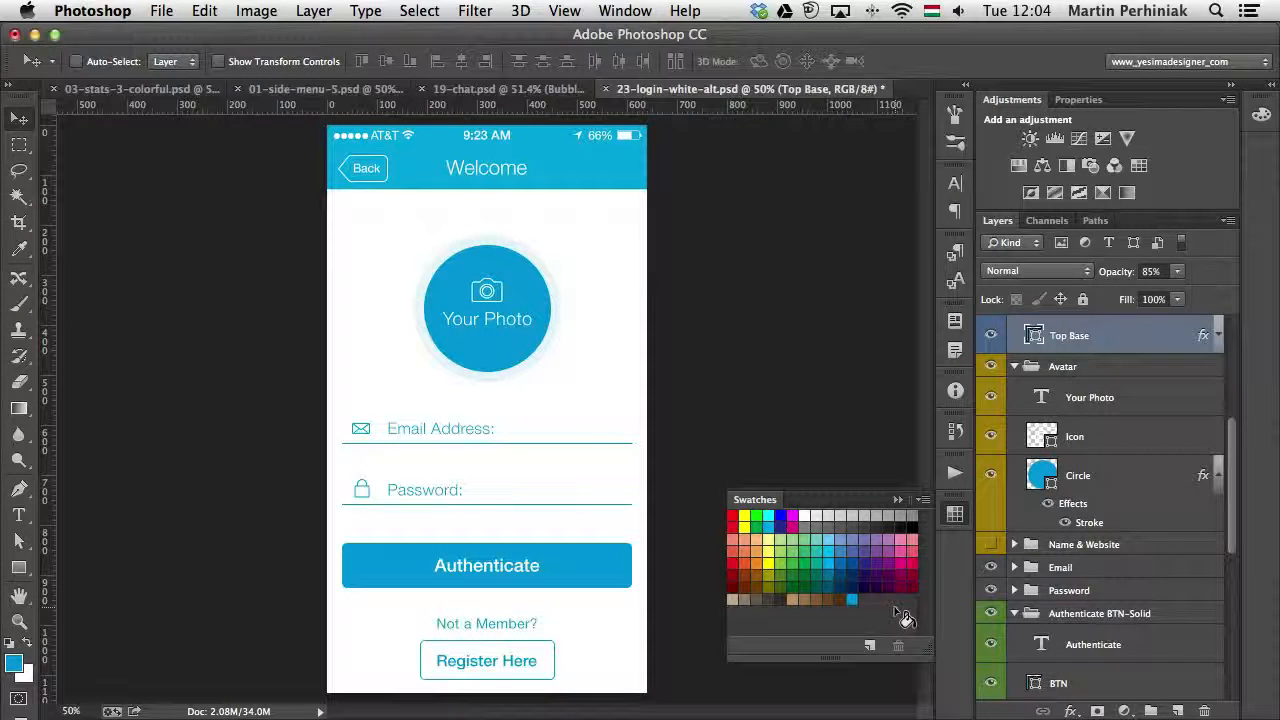
click(922, 500)
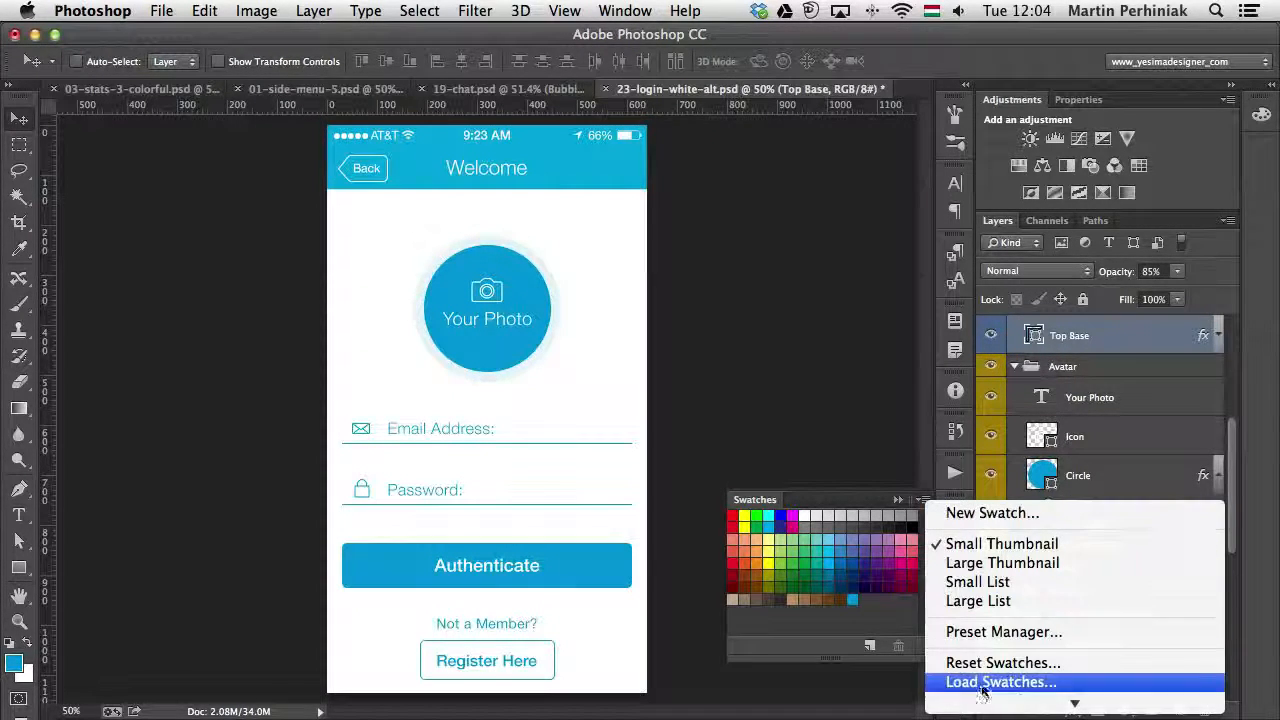
scroll(985, 688, down, 3)
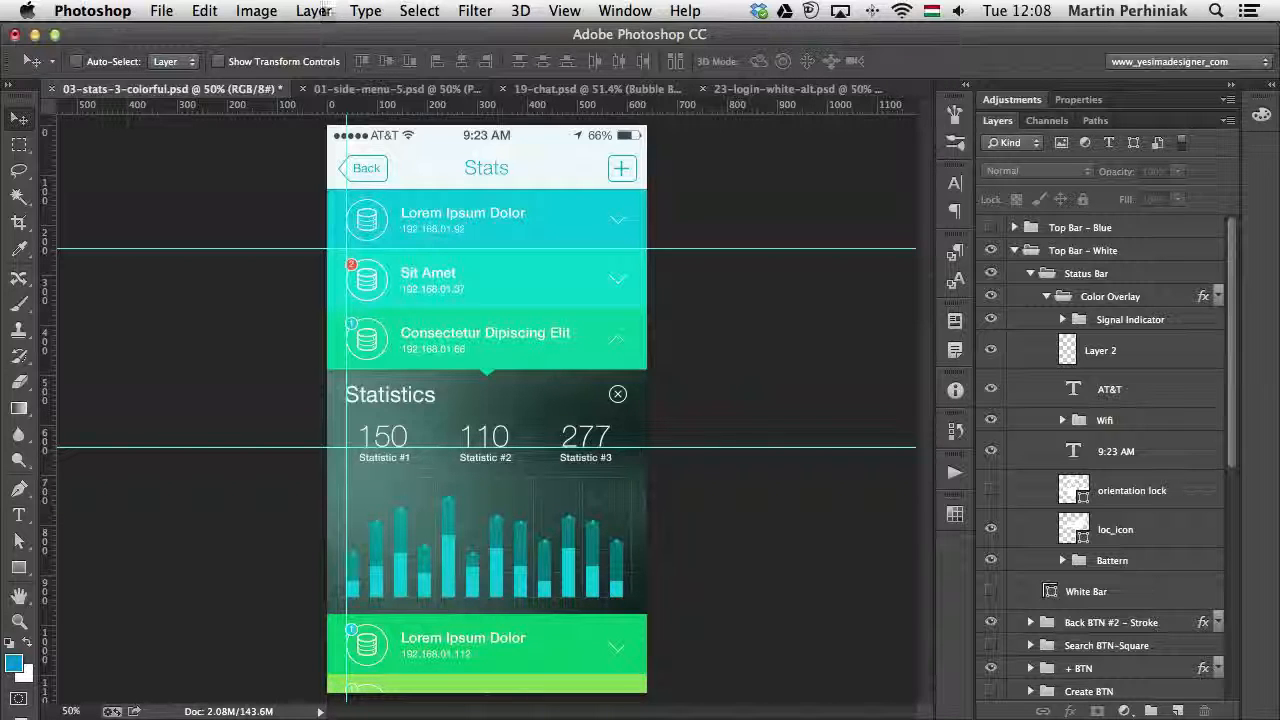
- Try to remove the empty layers from 03-stats-3-colorful.psd with the Delete All Empty Layers script
click(163, 11)
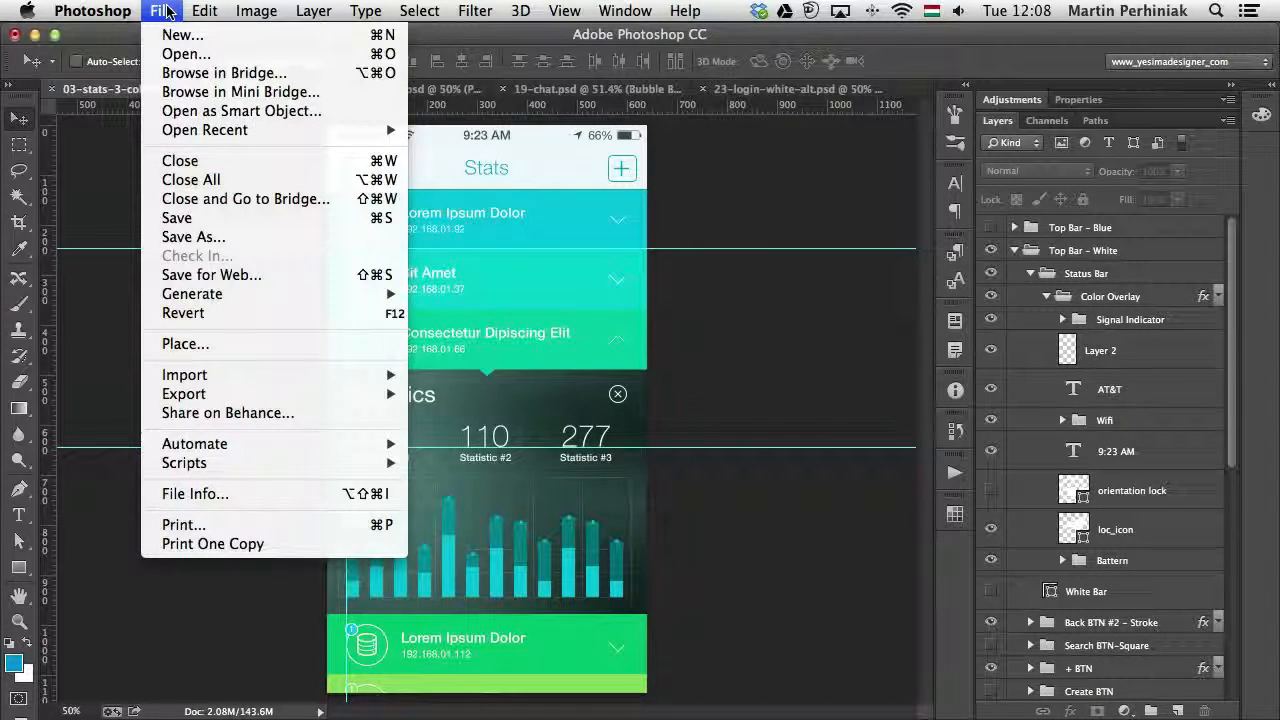
mouse_move(349, 466)
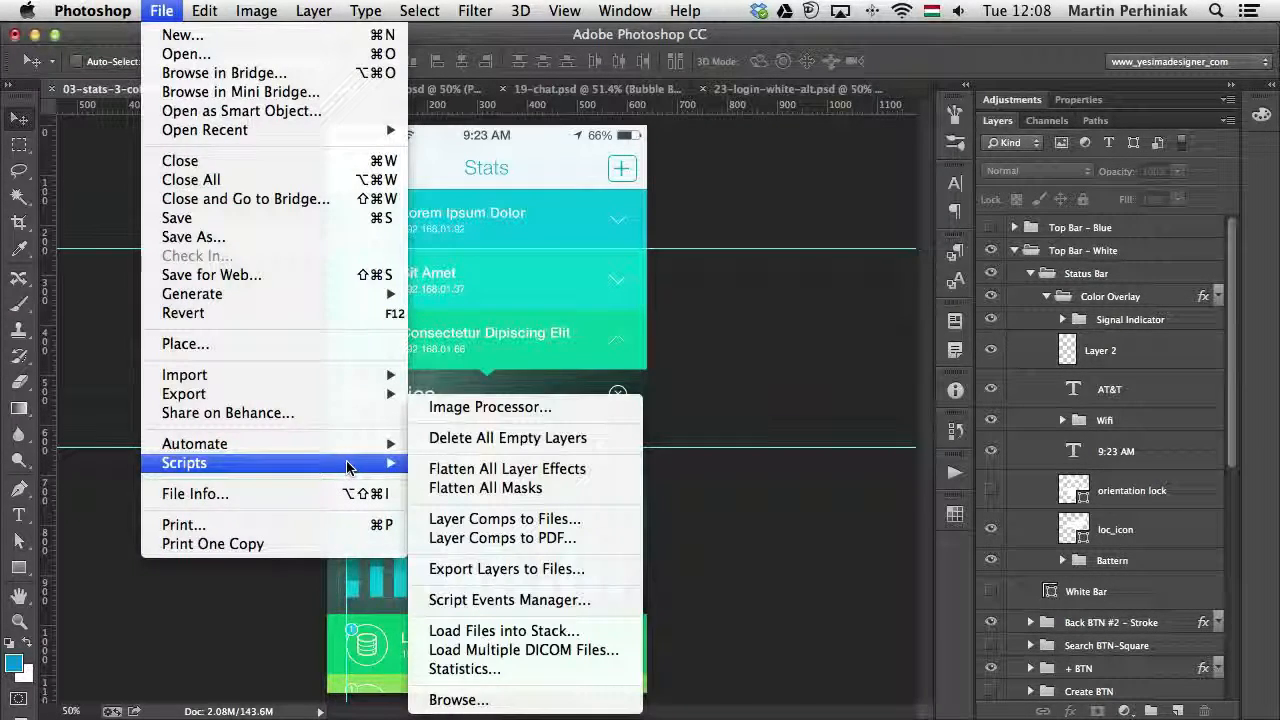
click(566, 441)
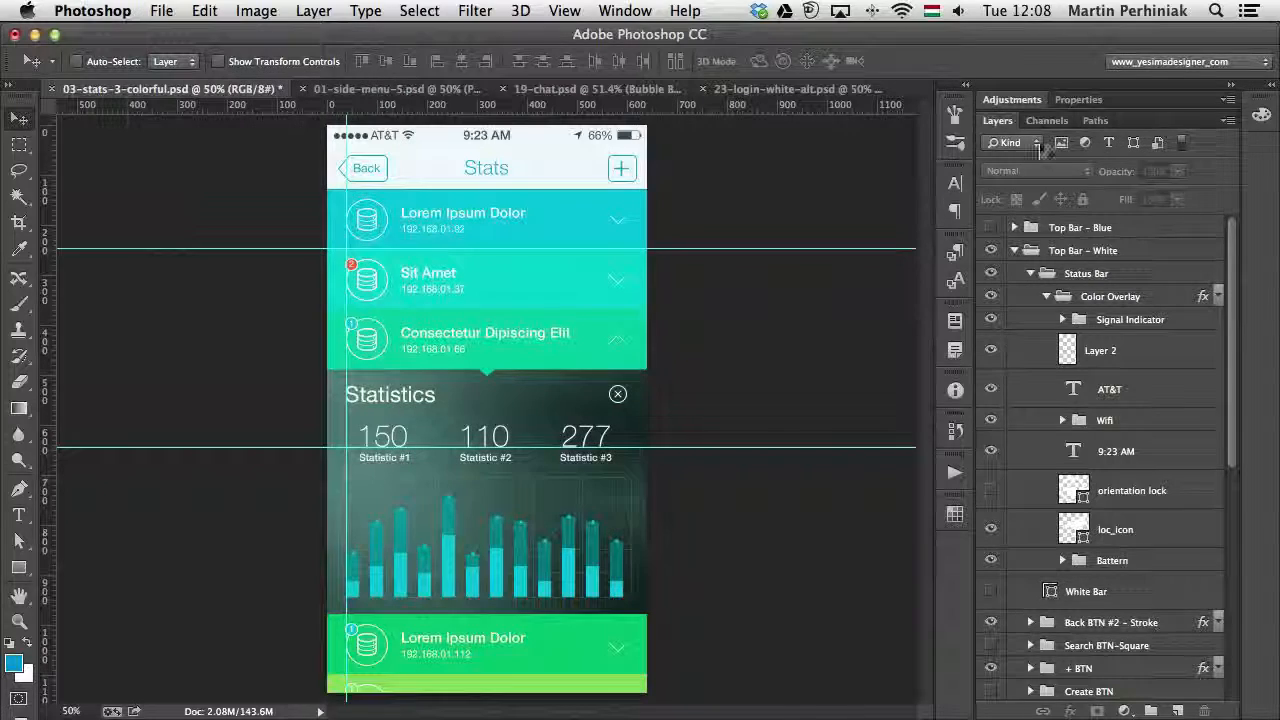
- Filter the layers of 03-stats-3-colorful.psd by the attribute Empty
click(1030, 143)
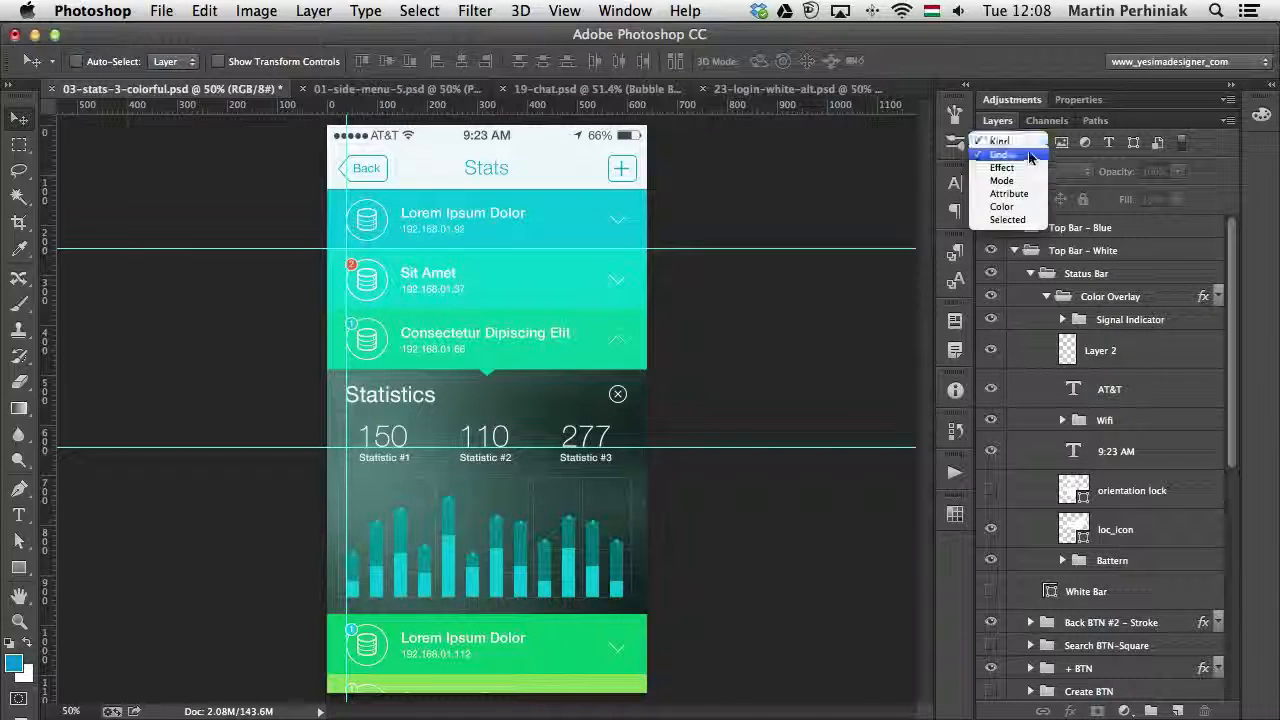
click(1027, 194)
click(1059, 140)
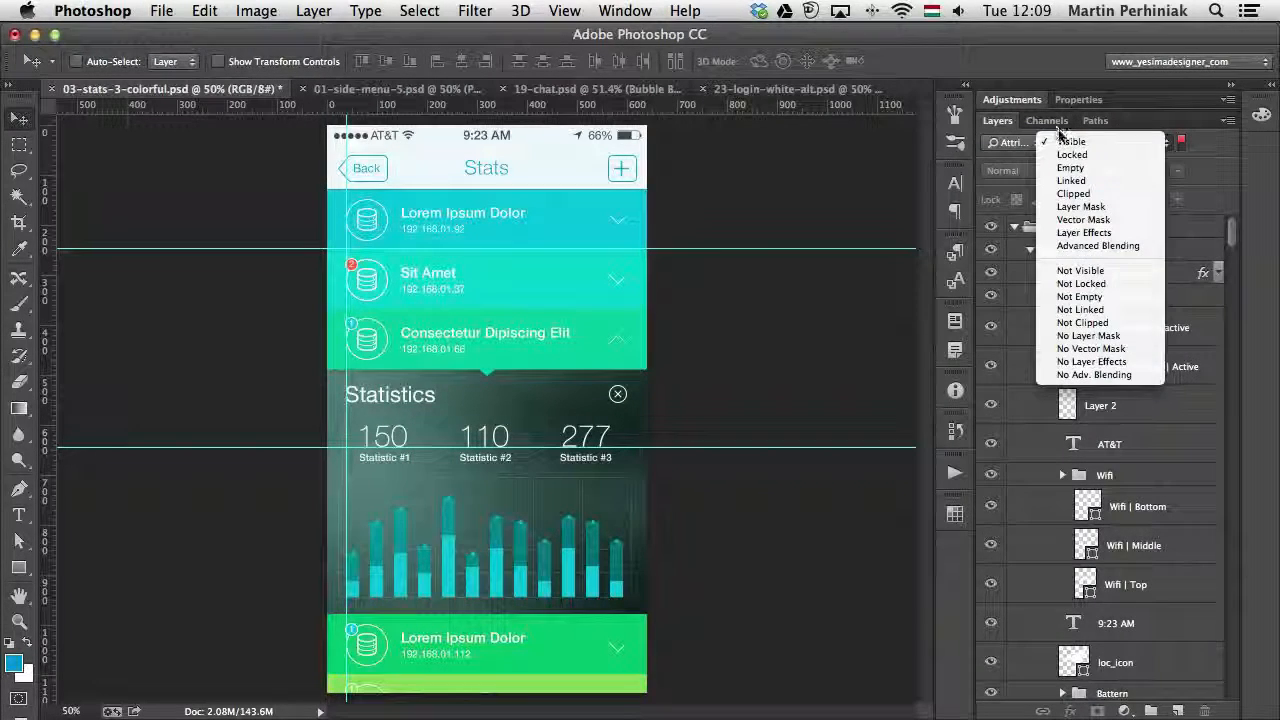
click(1069, 167)
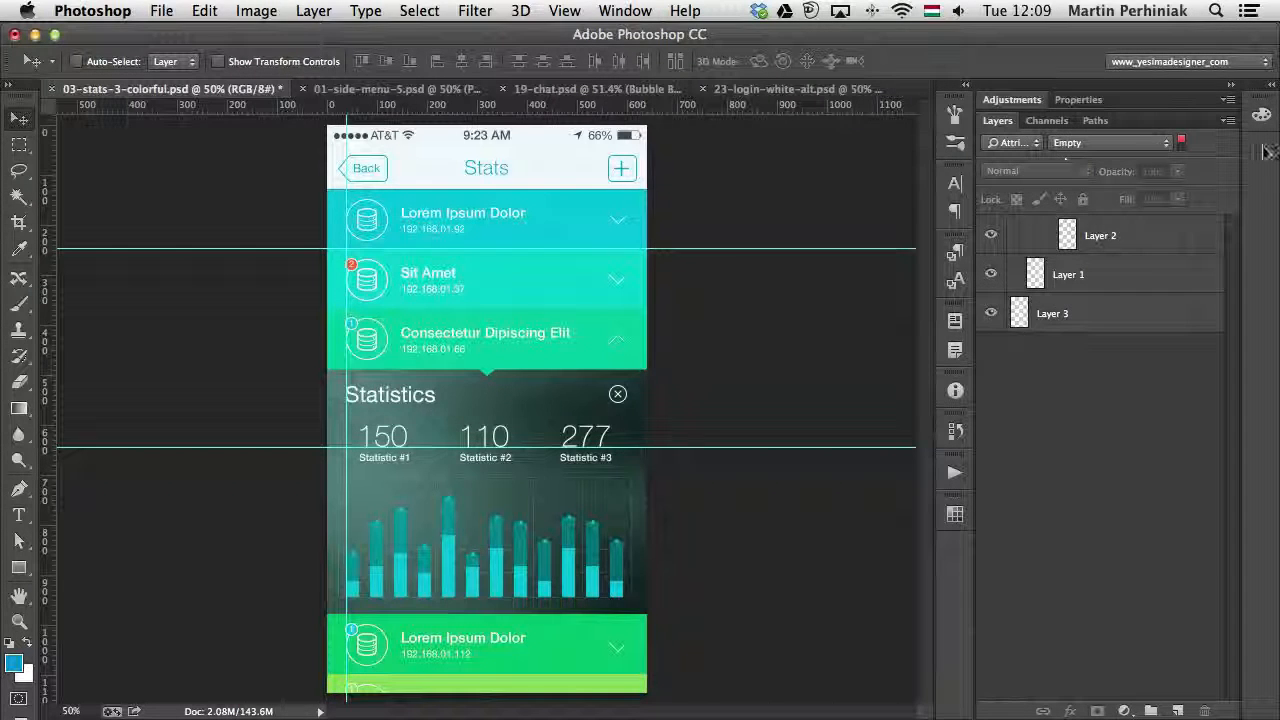
- Select the empty layers Layer 2, Layer 1 and Layer 3 together and delete them
click(1095, 250)
shift+click(1090, 316)
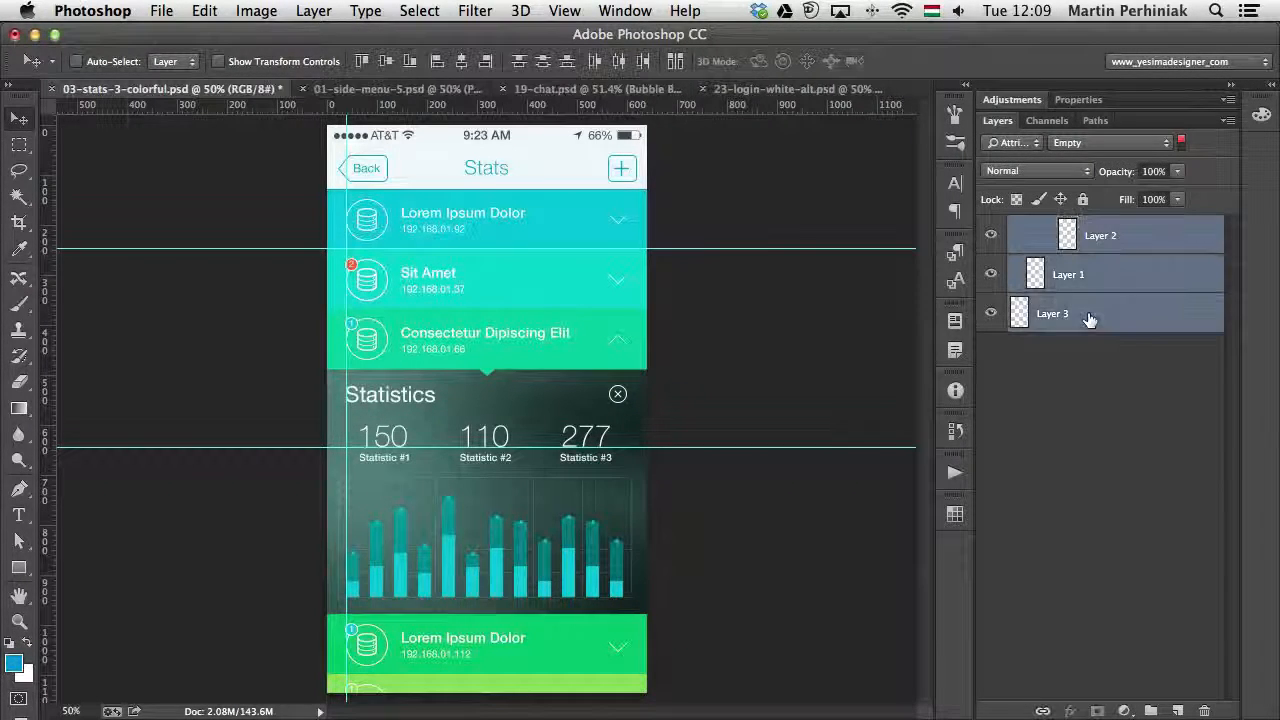
key(Delete)
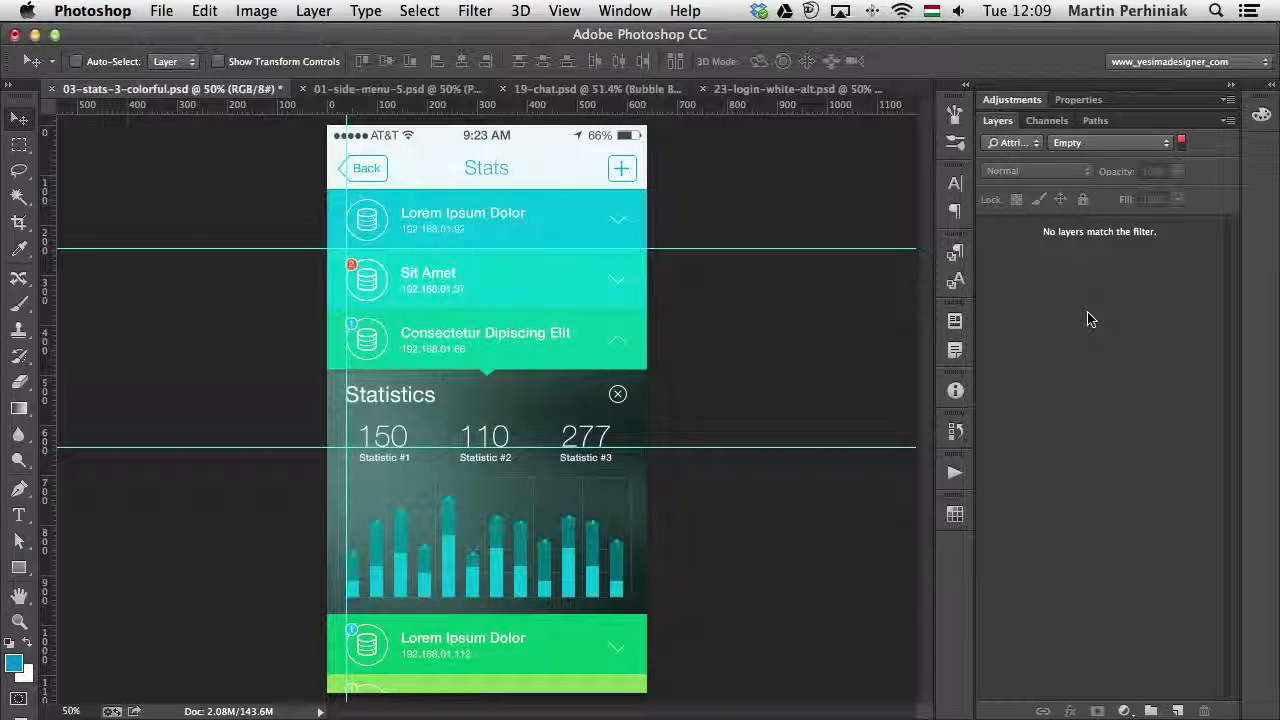